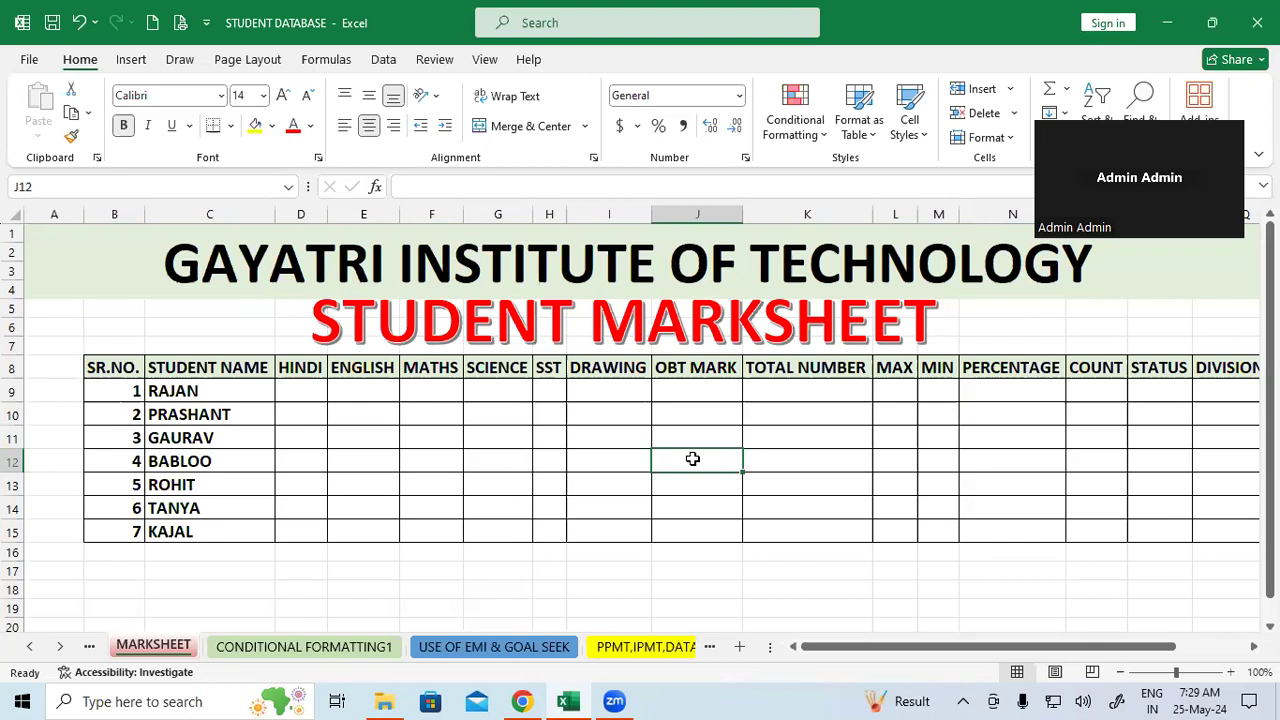
Highlight the empty marks area and the HINDI through DRAWING subject columns.
click(526, 442)
mouse_move(323, 397)
mouse_down()
mouse_move(546, 478)
mouse_move(971, 532)
mouse_up()
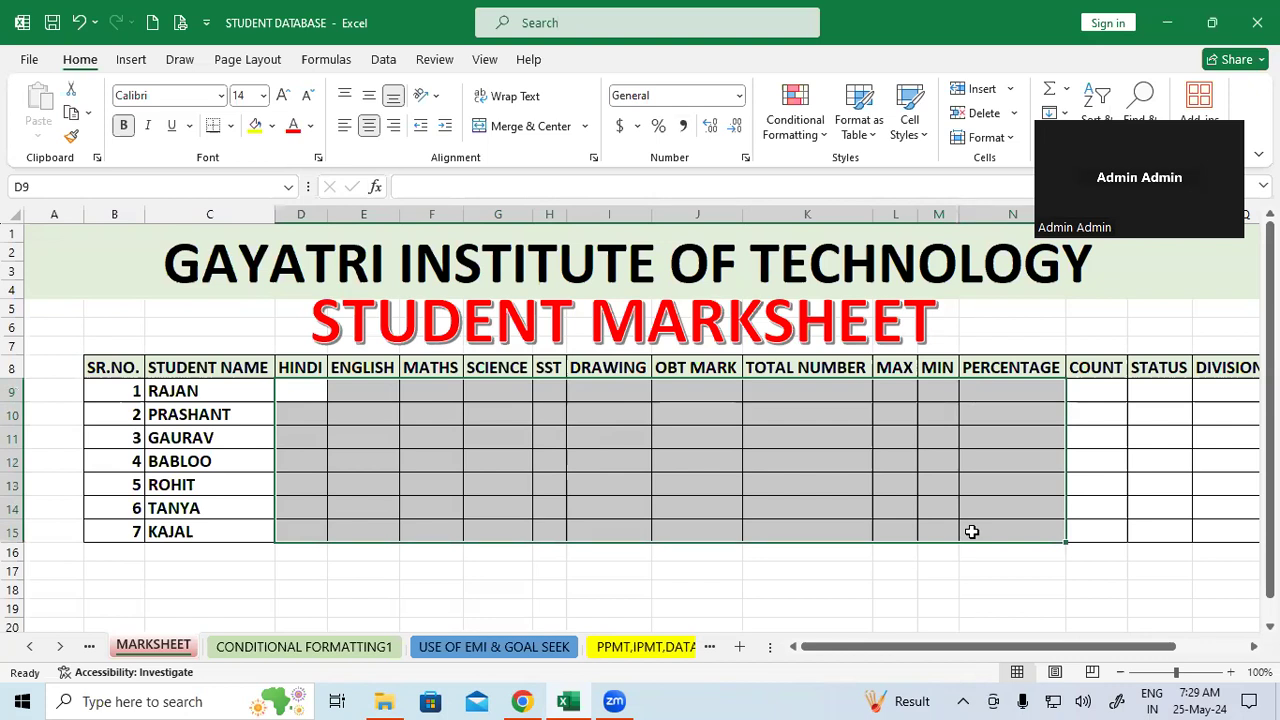
click(484, 430)
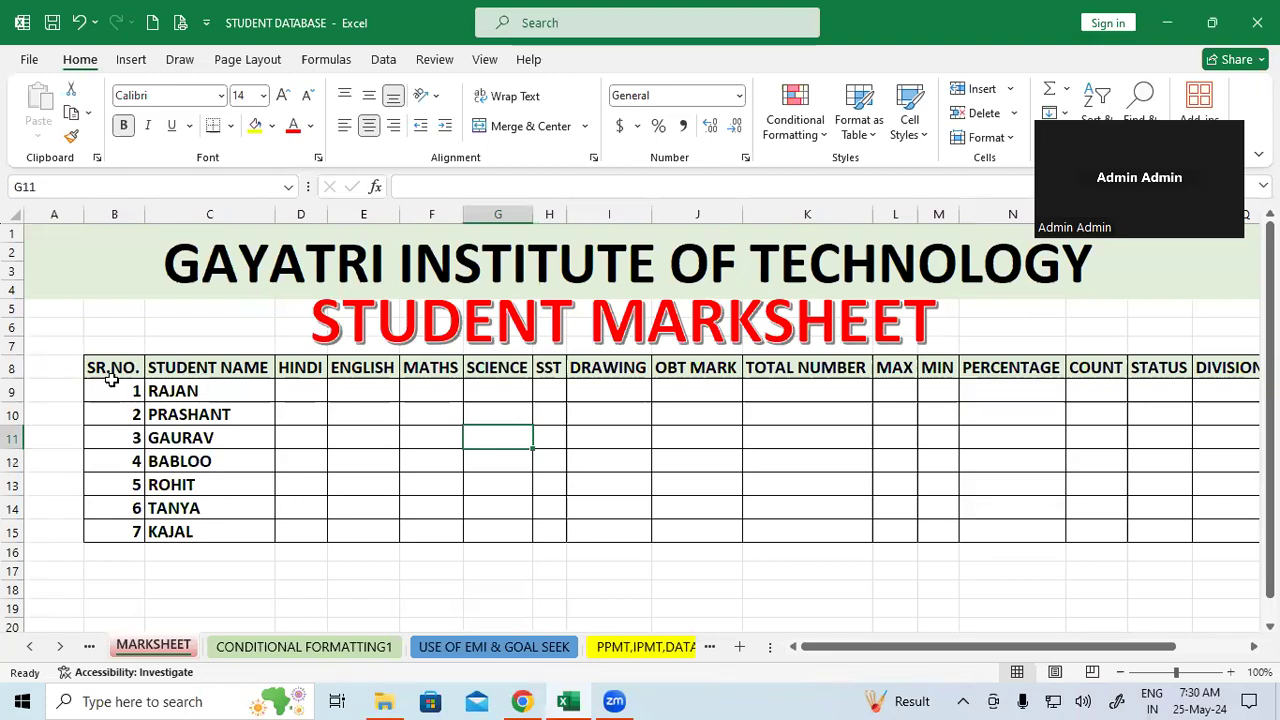
click(308, 372)
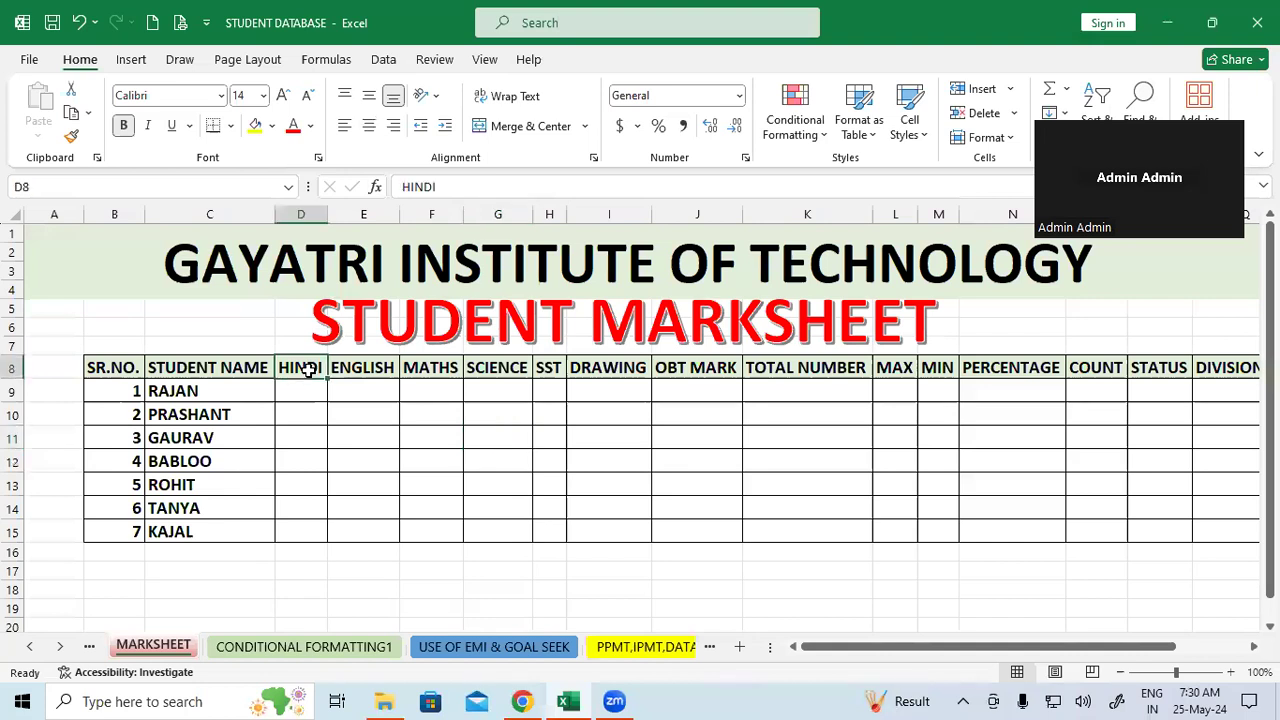
click(609, 370)
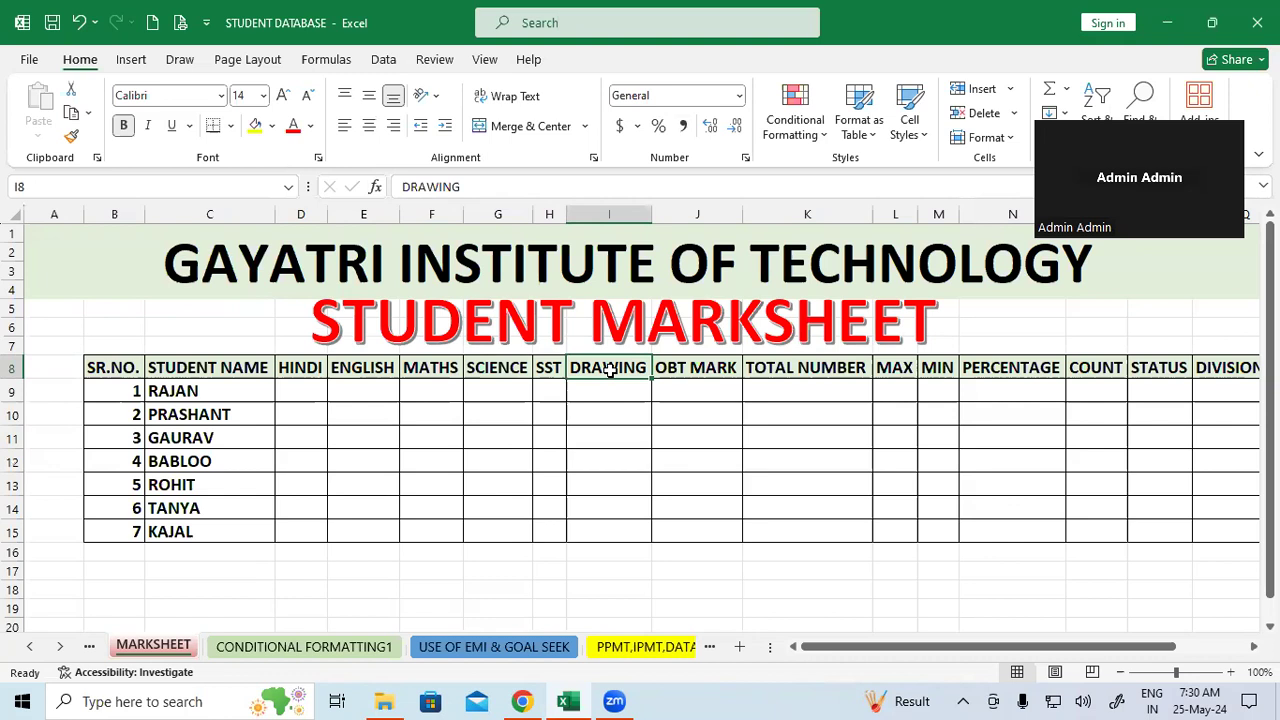
click(501, 441)
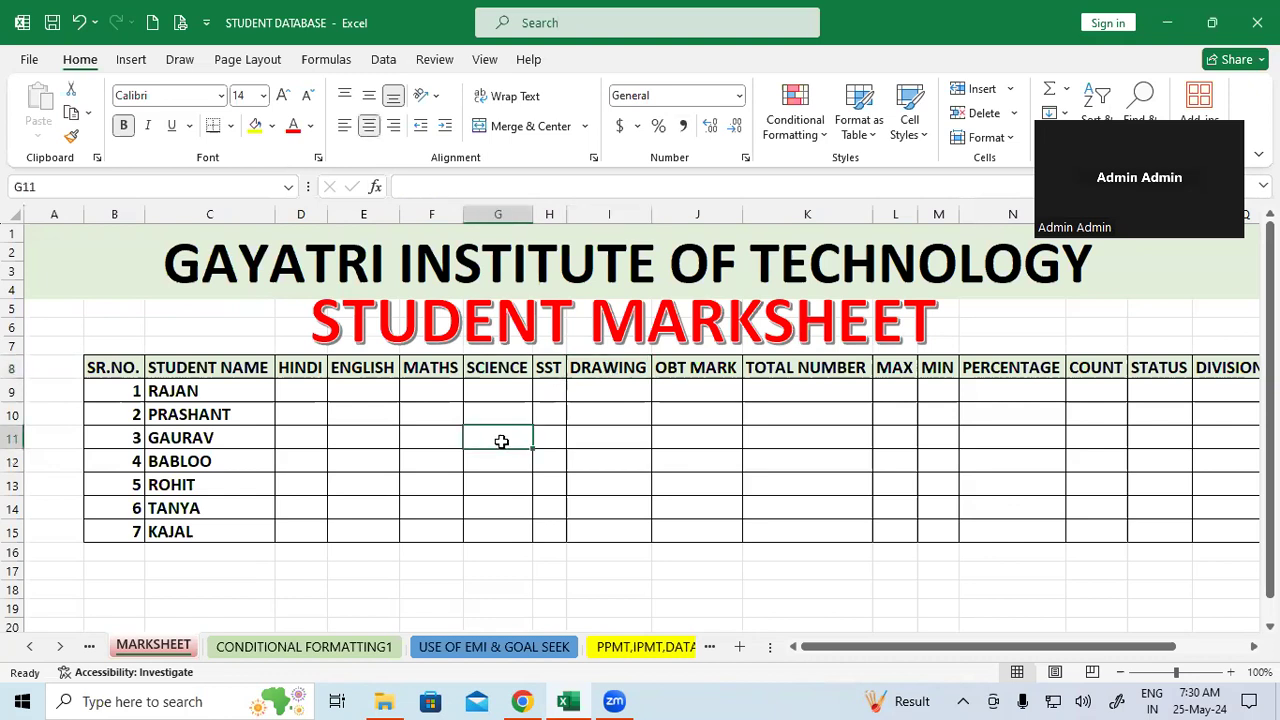
mouse_move(300, 367)
mouse_down()
mouse_move(366, 492)
mouse_move(366, 535)
mouse_up()
drag(430, 367, 512, 551)
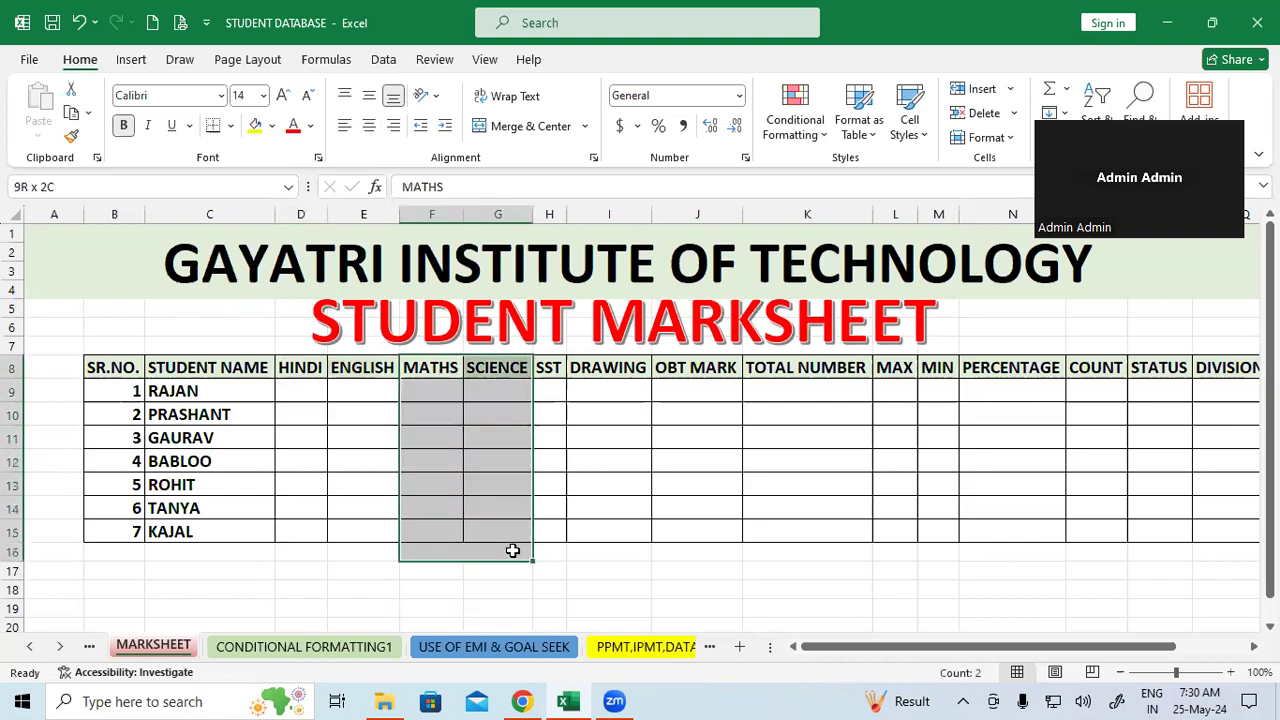
drag(552, 389, 619, 518)
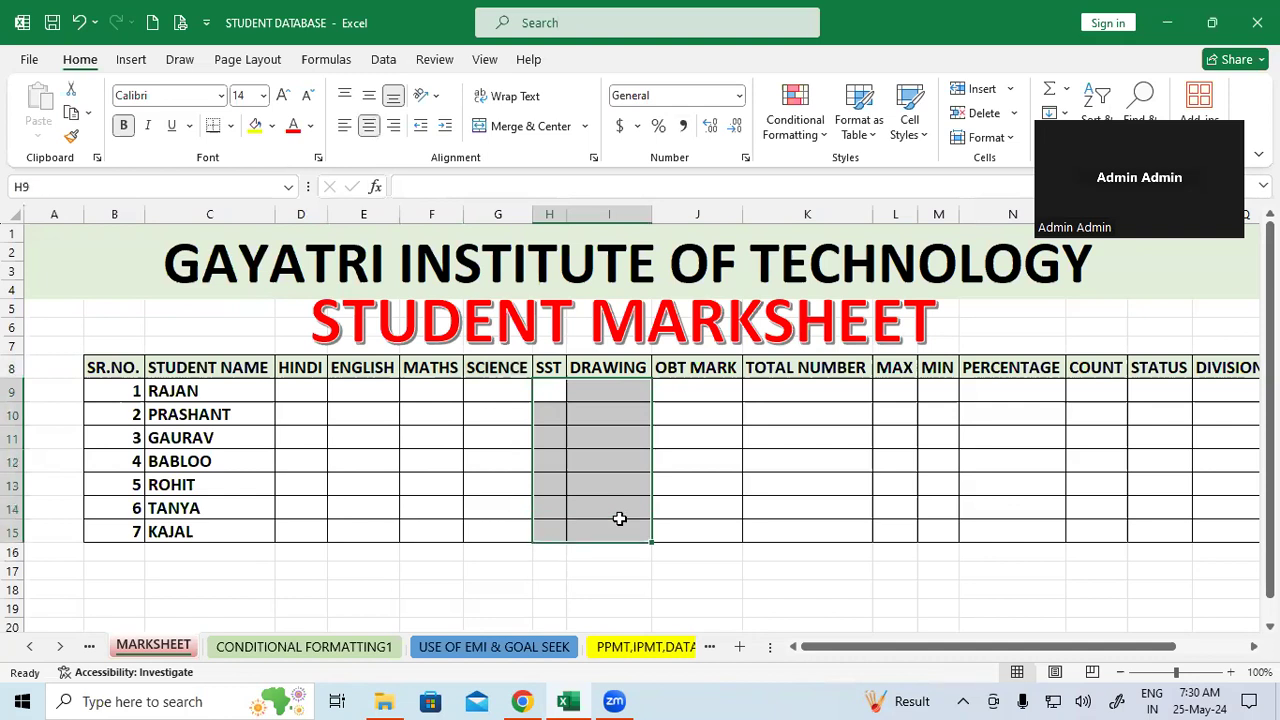
Highlight the student names, then select RAJAN's HINDI cell D9.
click(948, 486)
drag(205, 390, 214, 528)
click(443, 508)
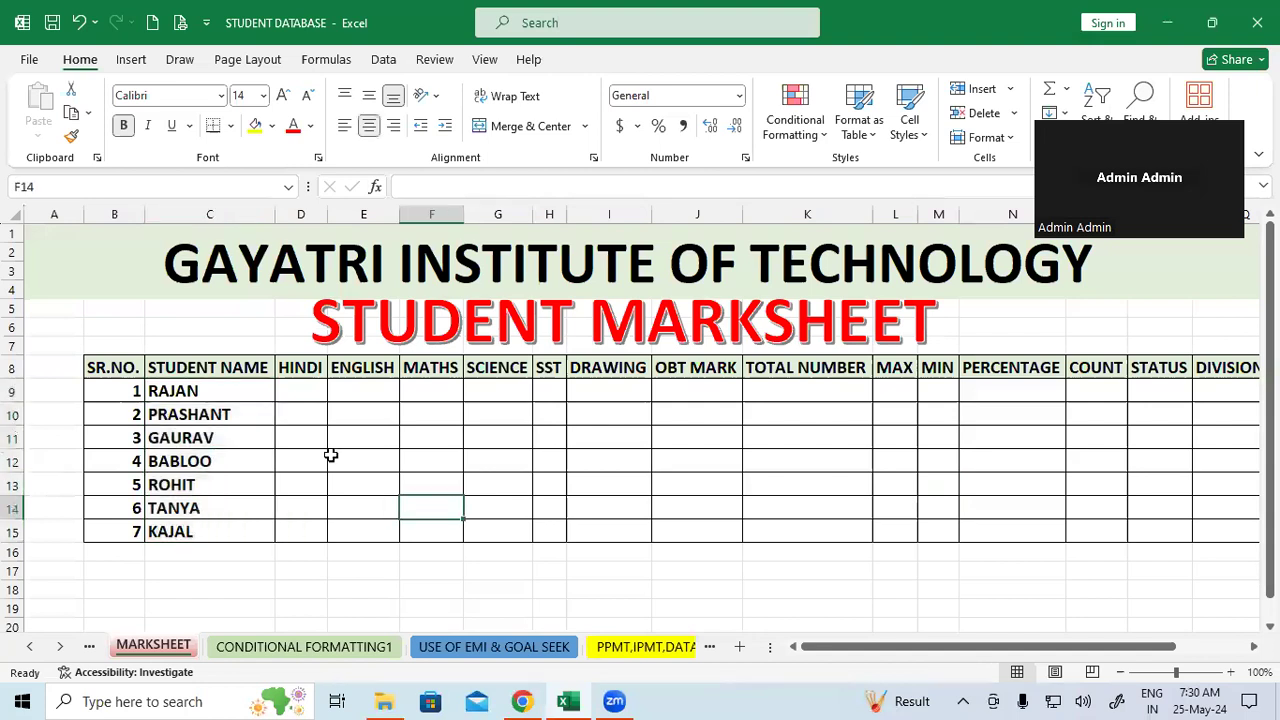
click(118, 391)
click(200, 394)
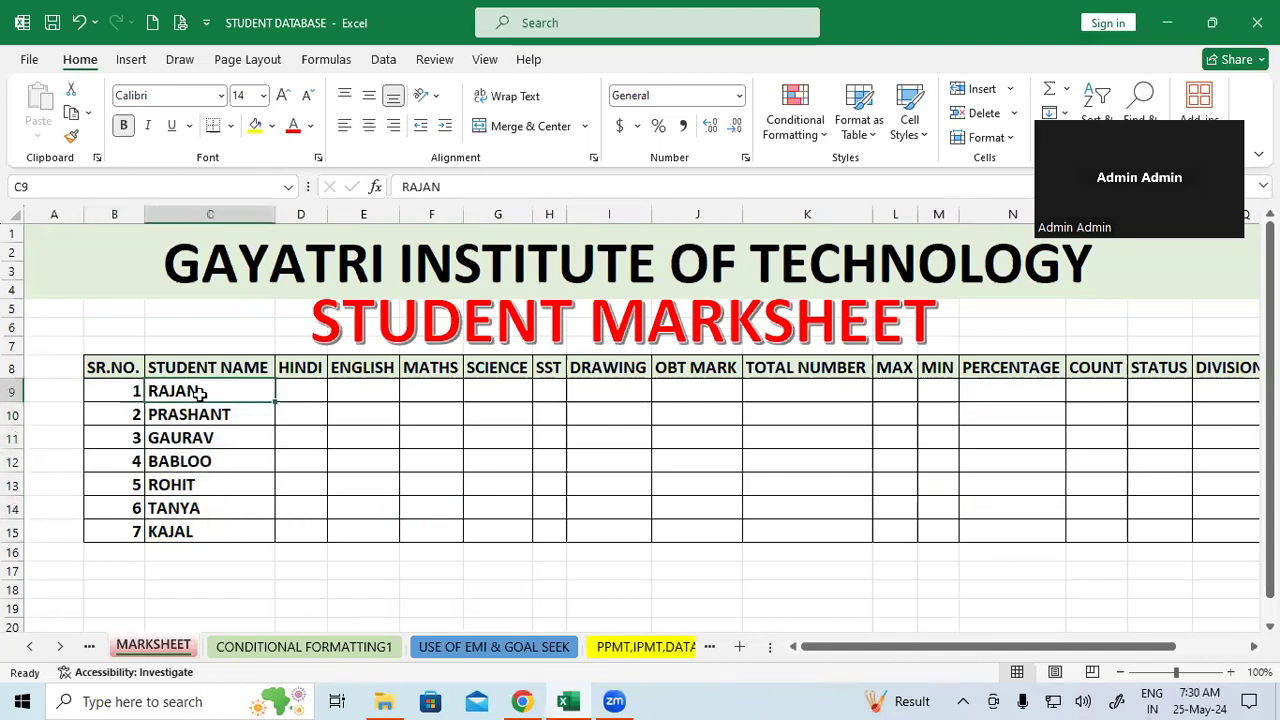
click(310, 386)
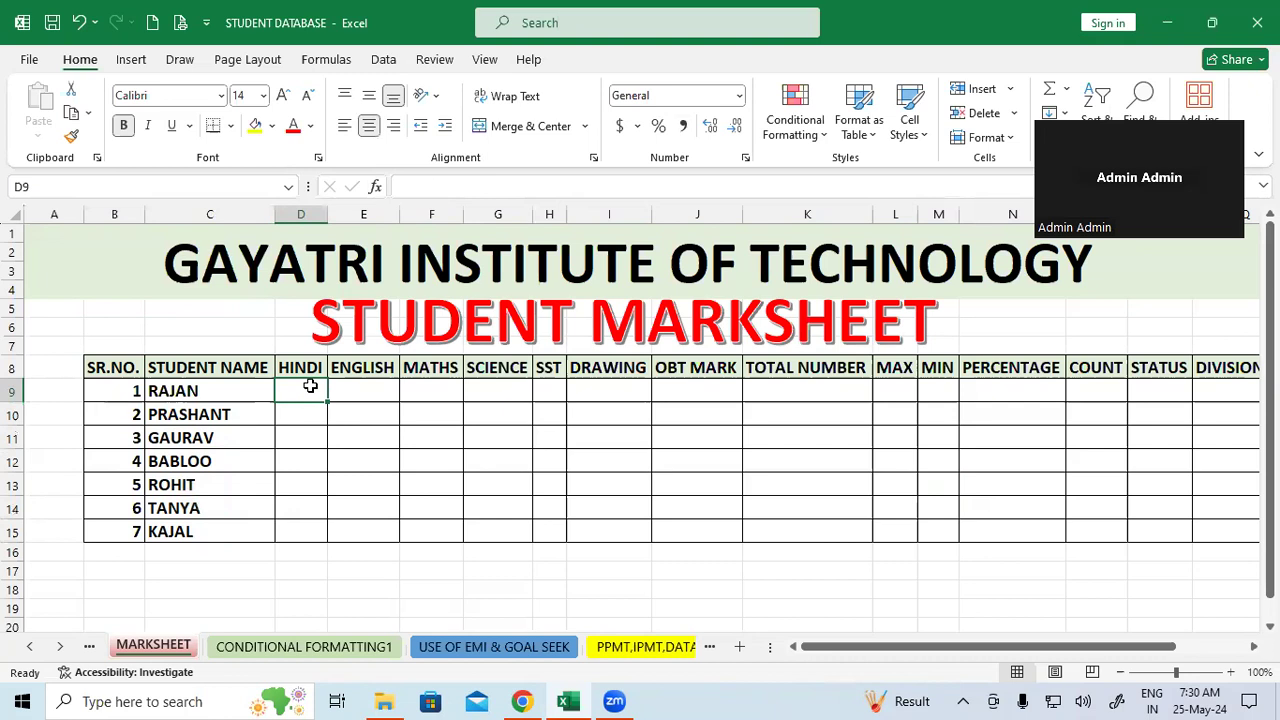
Enter =RANDBETWEEN(34,70) in D9, giving RAJAN a HINDI mark of 52.
text(=)
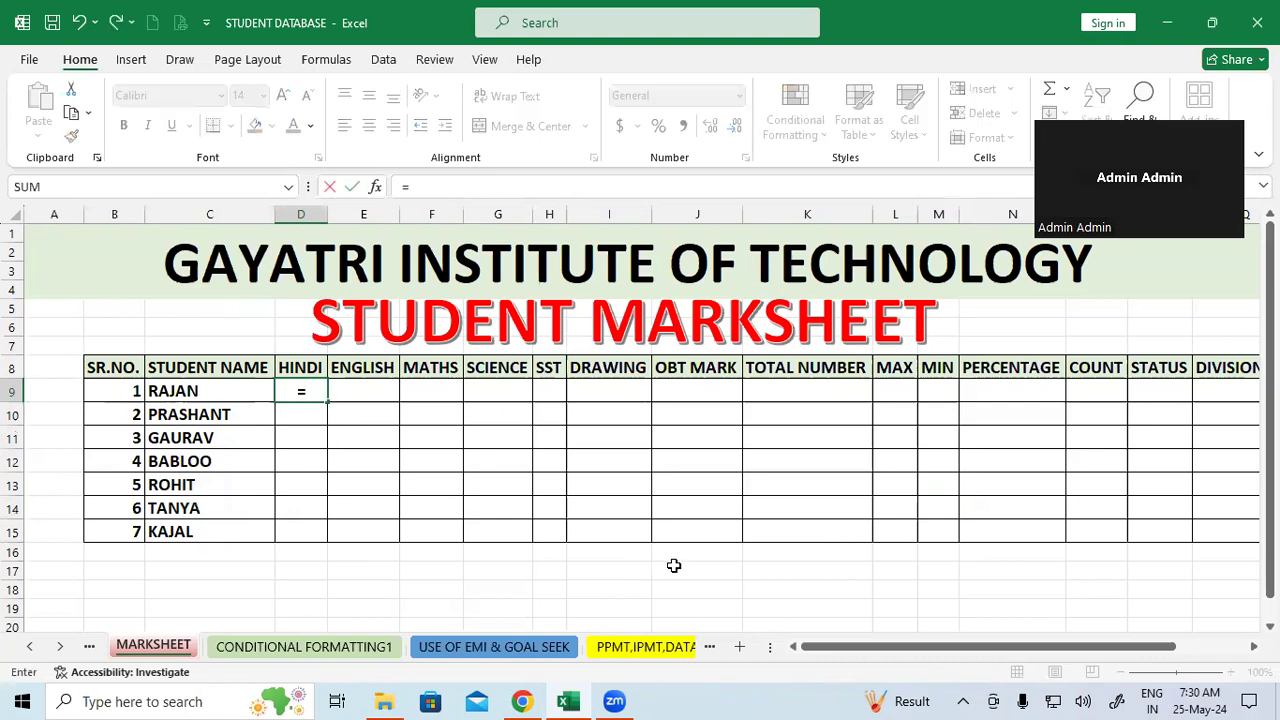
text(randbet)
key(Tab)
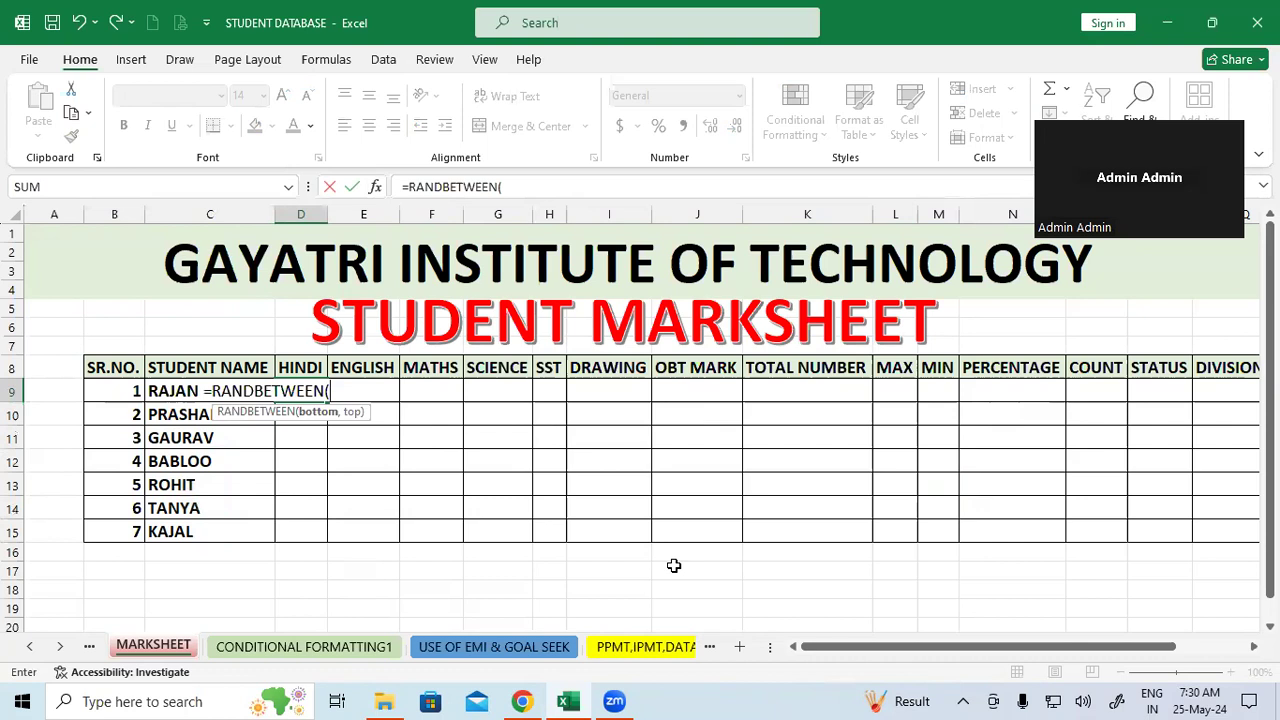
text(34,70)
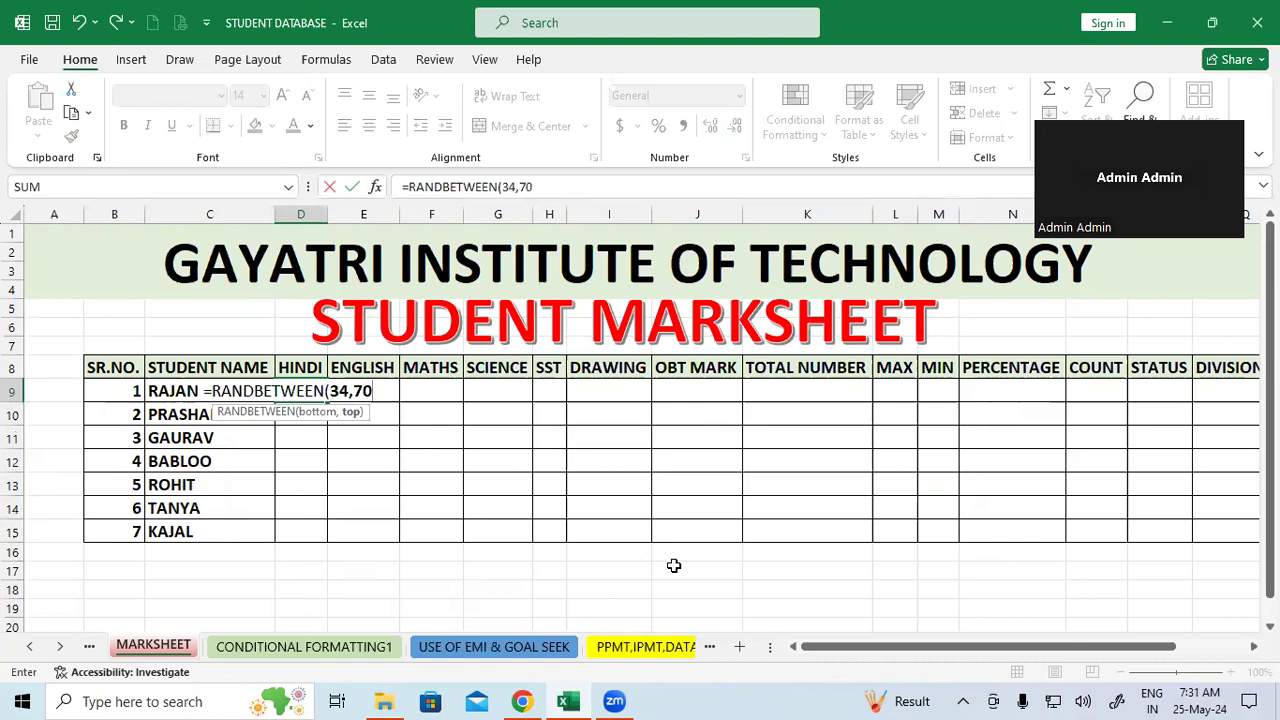
text())
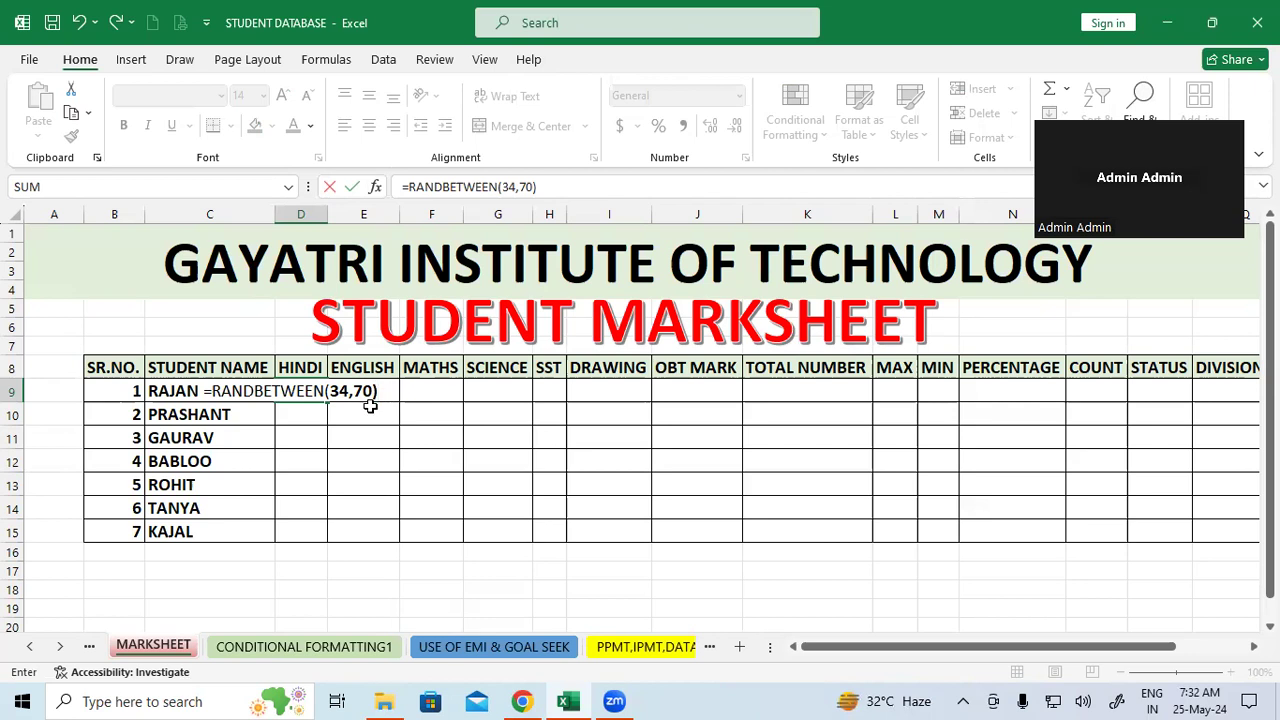
key(Return)
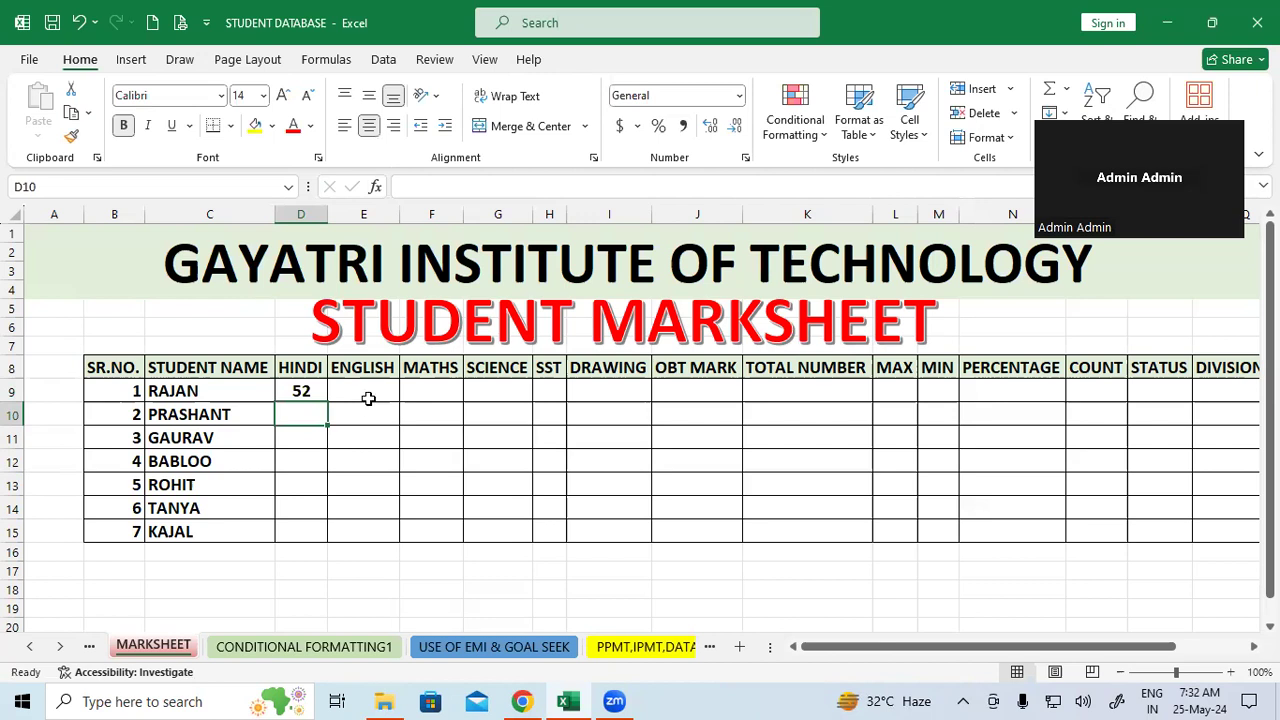
Copy D9's RANDBETWEEN formula down to row 15, then across to column I.
click(317, 389)
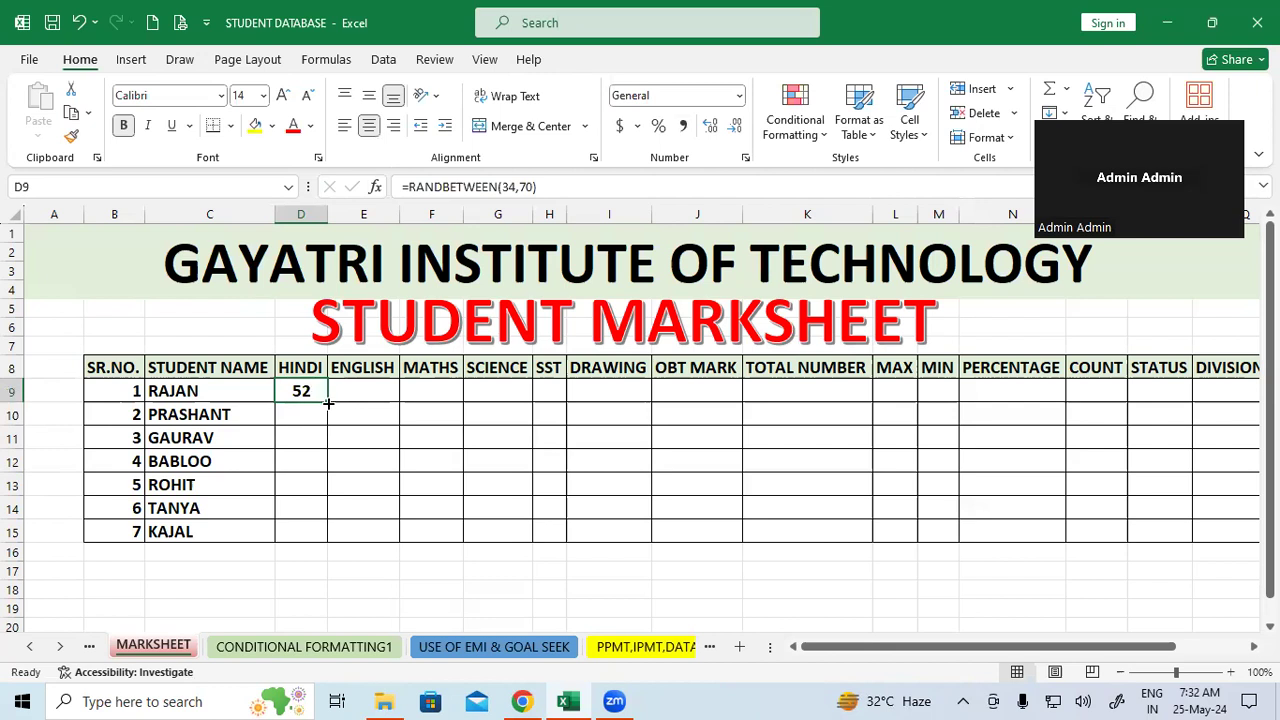
drag(328, 402, 336, 524)
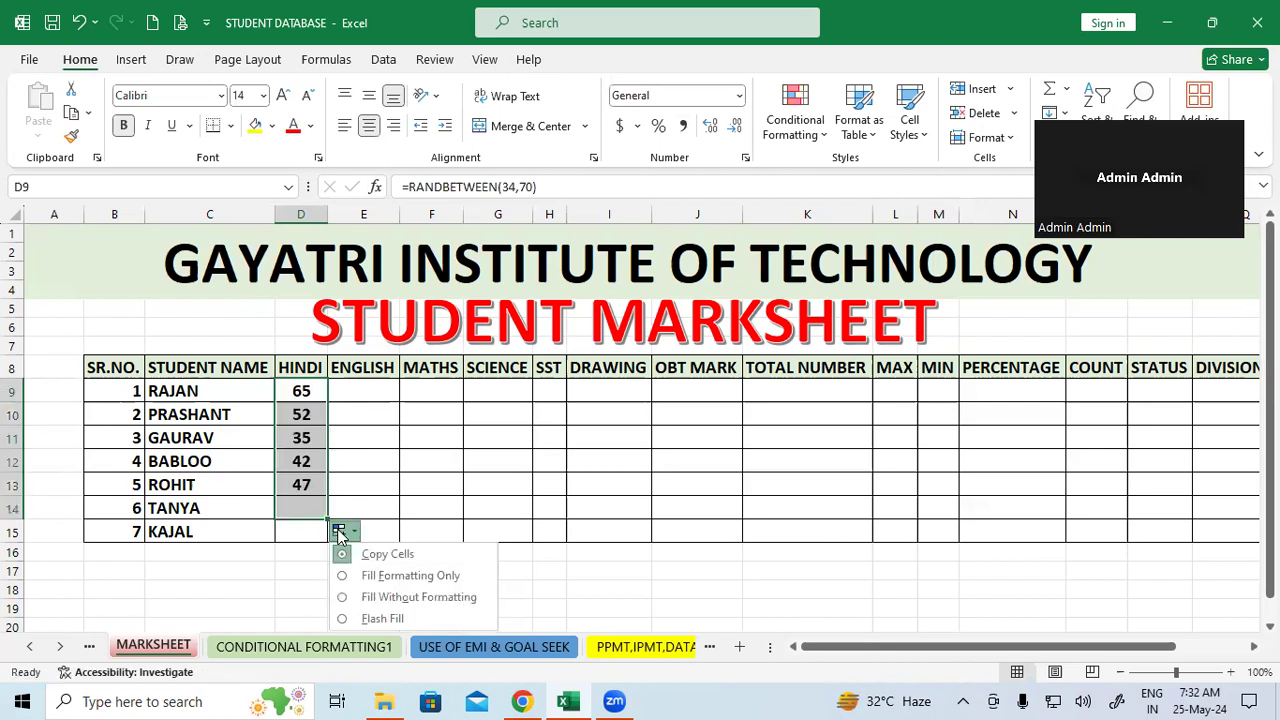
click(421, 485)
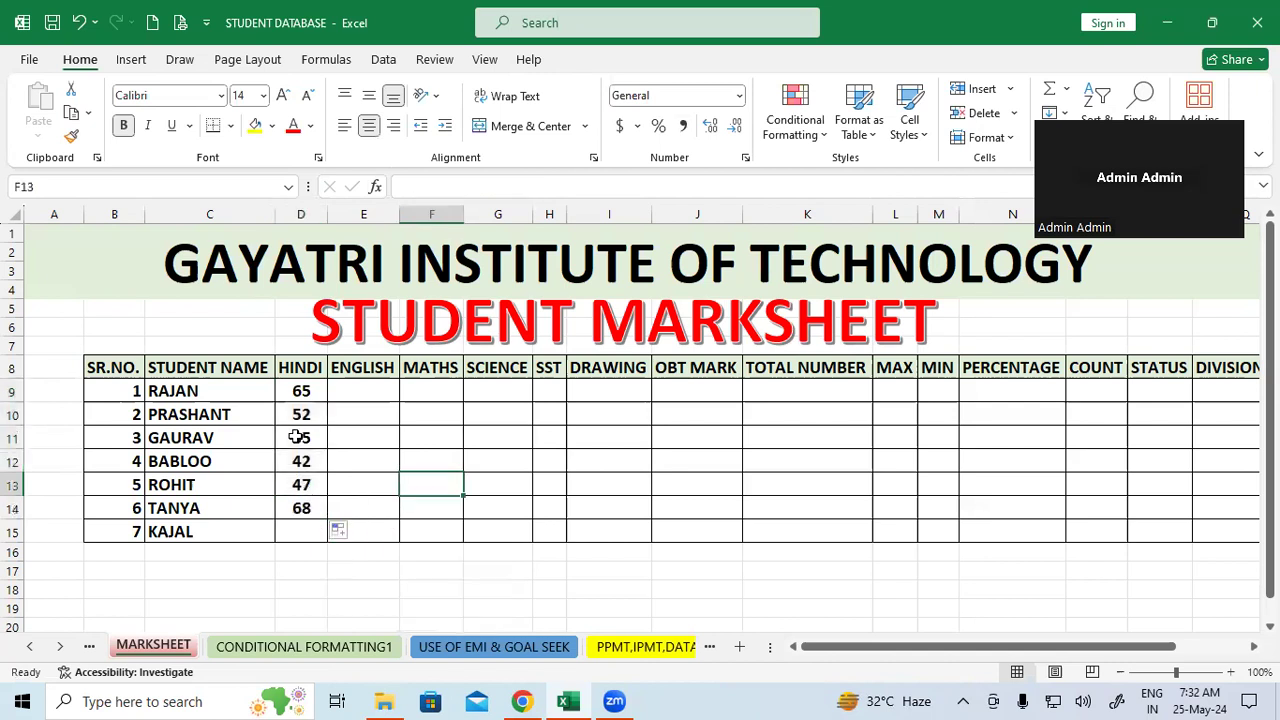
drag(306, 392, 327, 539)
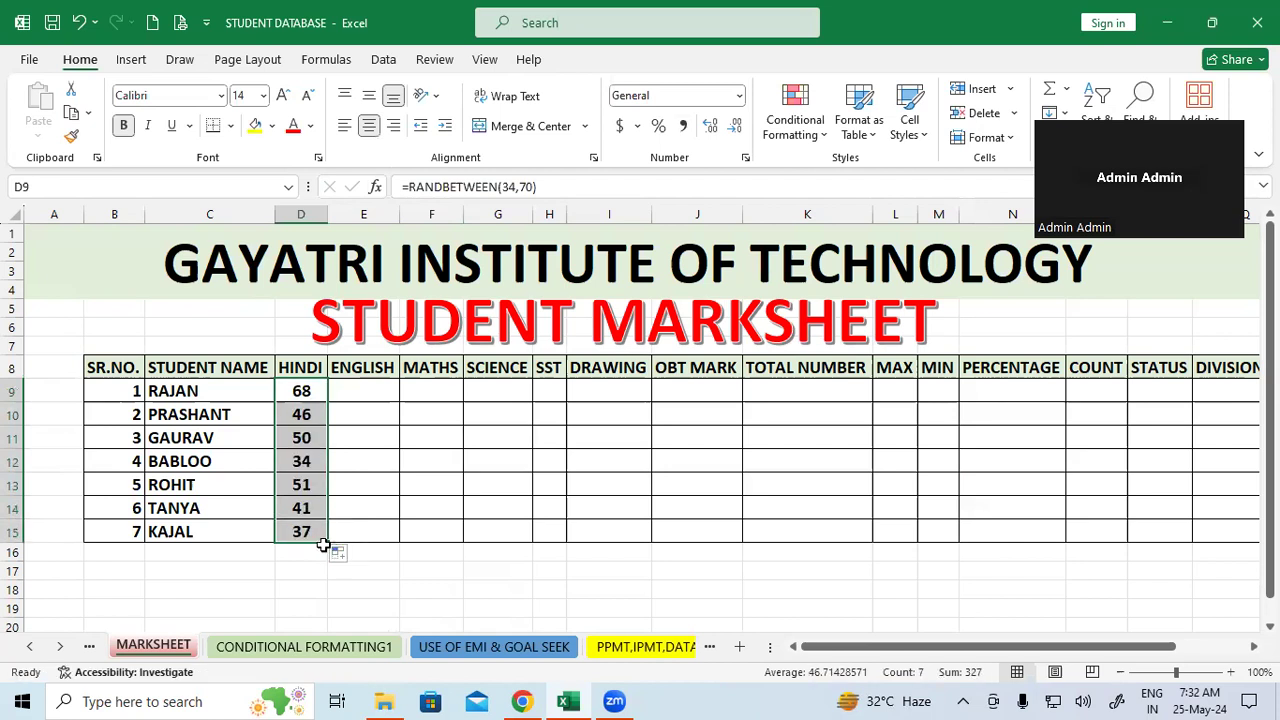
drag(327, 542, 662, 541)
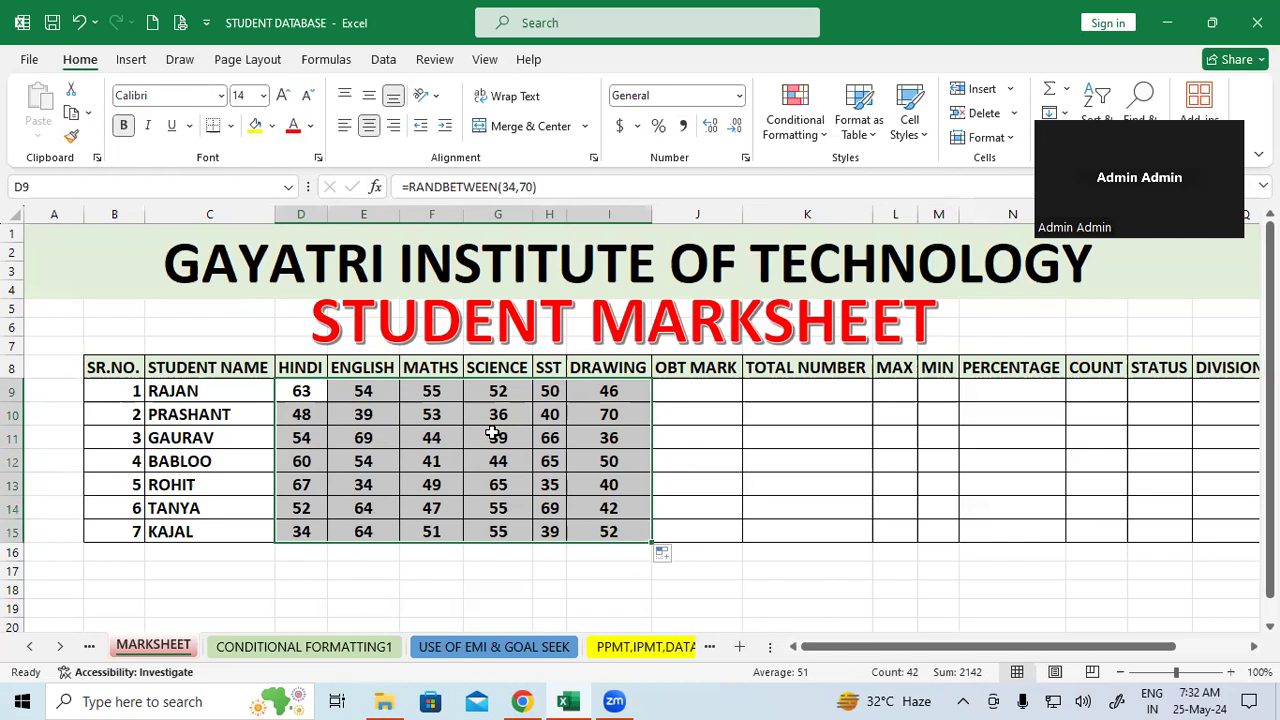
click(386, 439)
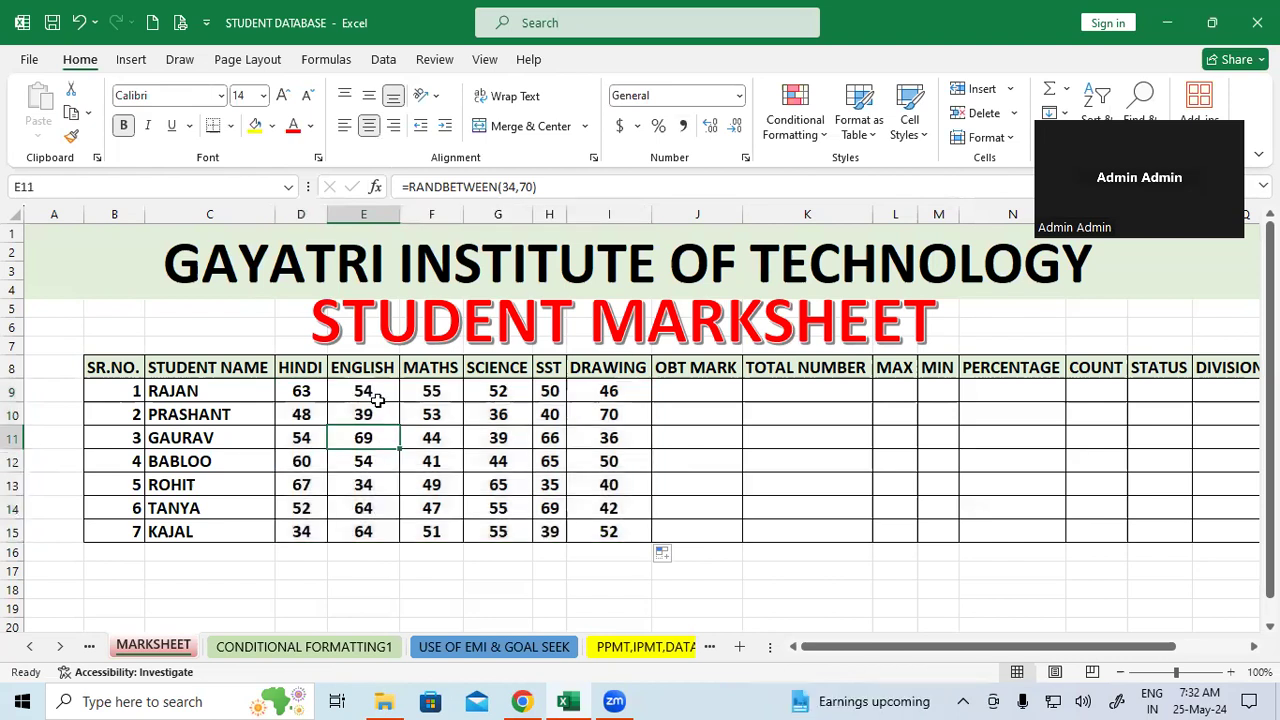
Check the formulas behind an ENGLISH and a SCIENCE mark, and review all generated marks.
click(377, 393)
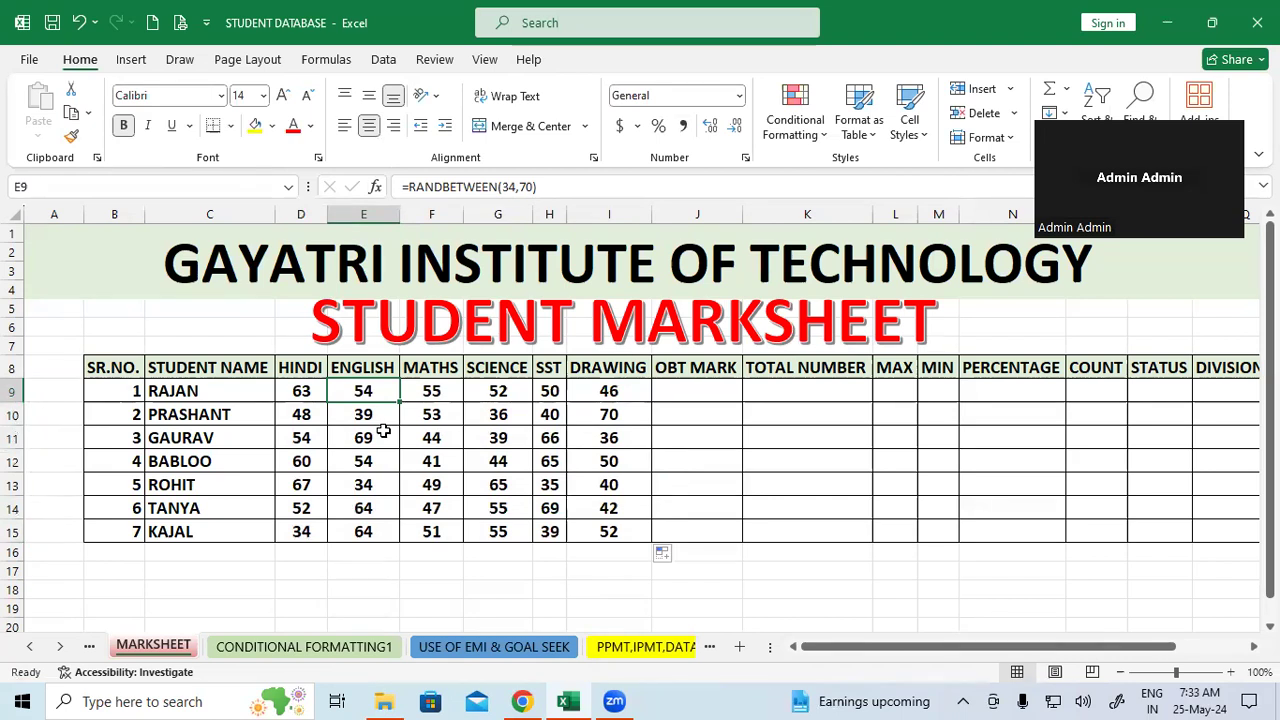
click(495, 506)
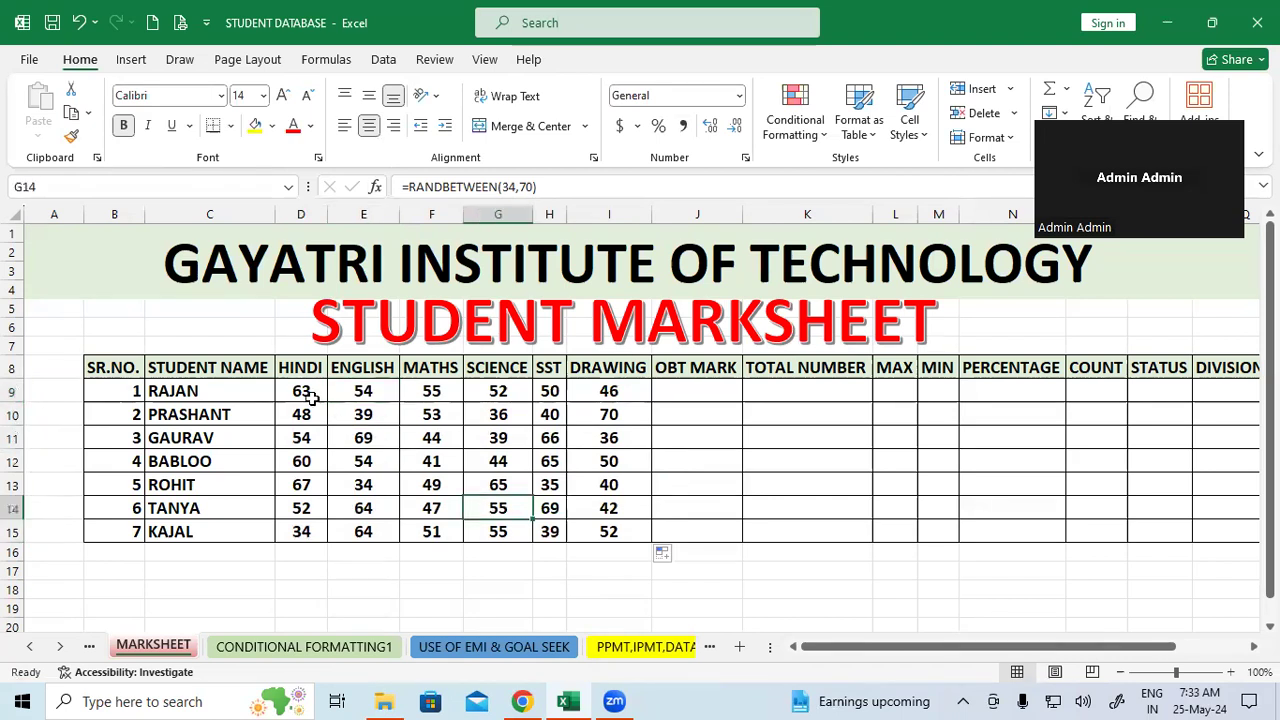
drag(310, 397, 609, 538)
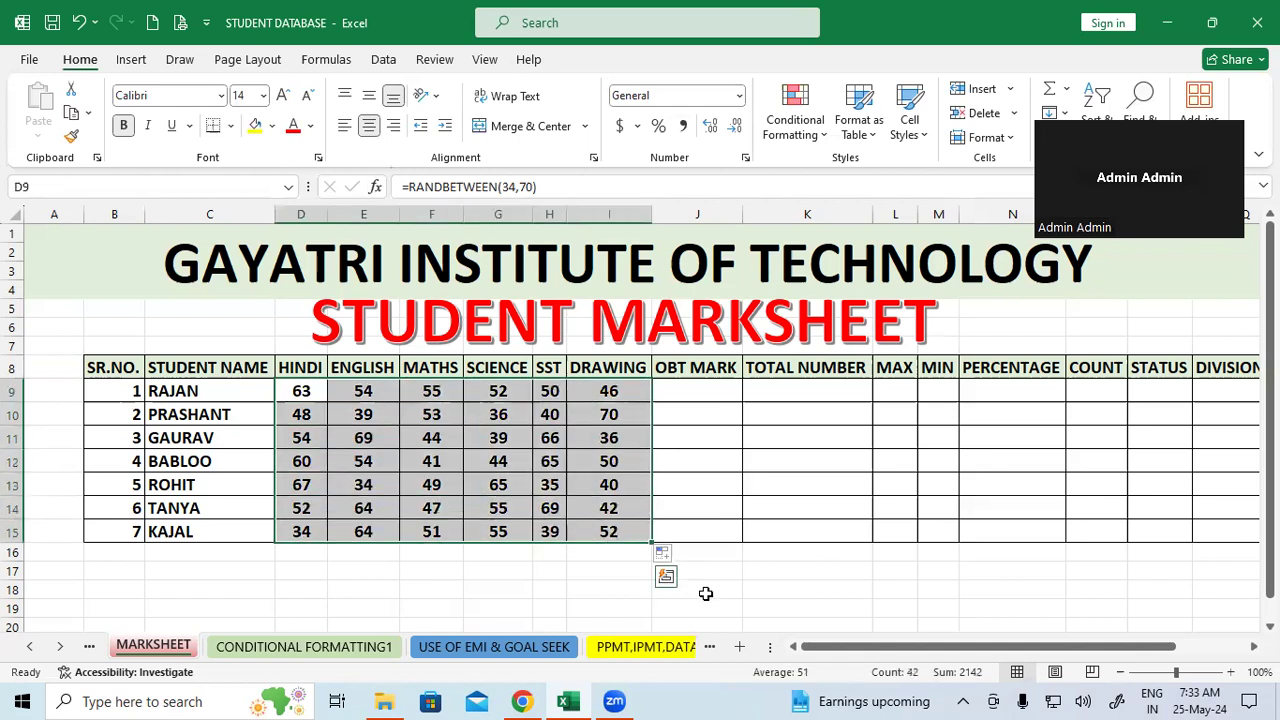
click(549, 589)
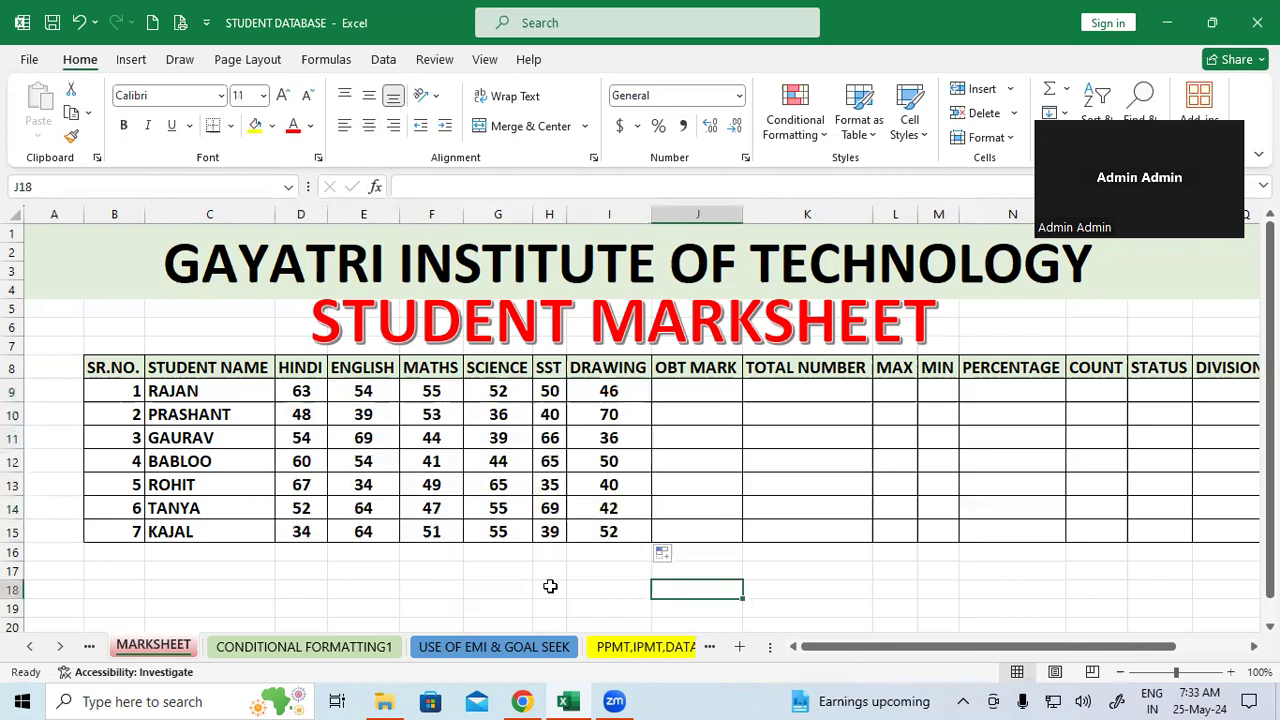
Make the random marks recalculate by double-clicking cells in the OBT MARK column.
double_click(692, 436)
double_click(681, 464)
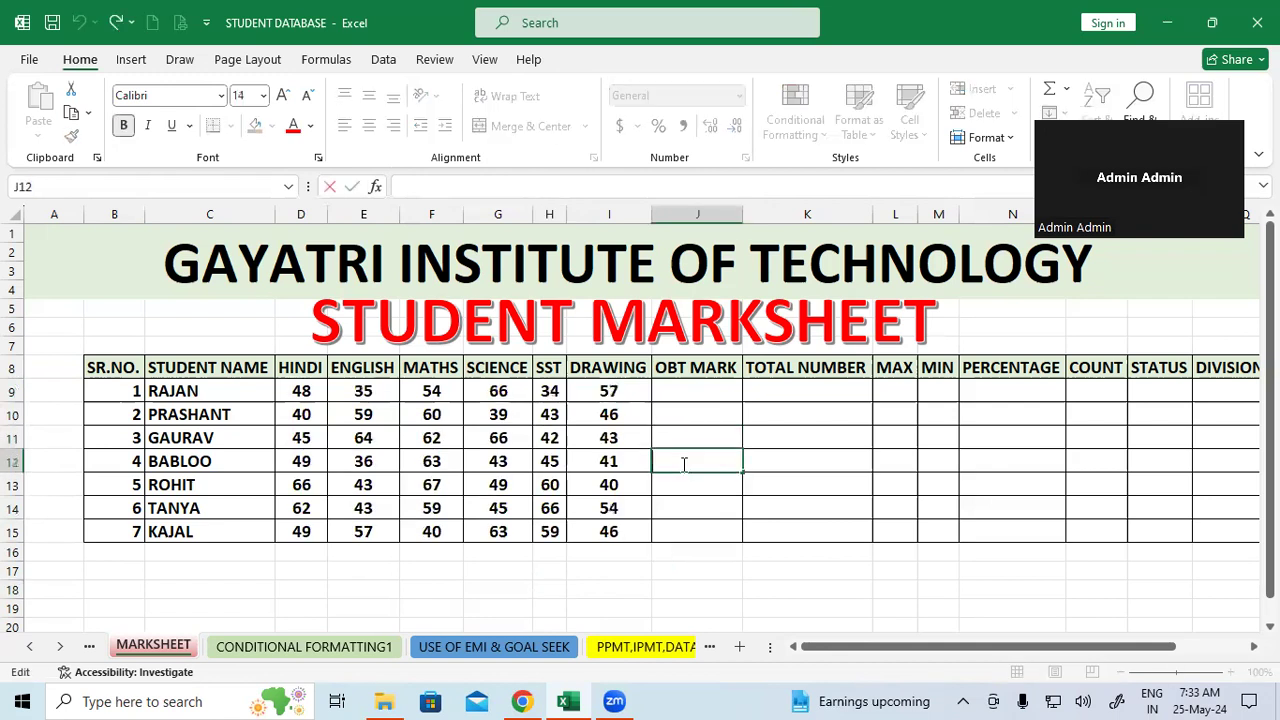
double_click(694, 414)
click(689, 447)
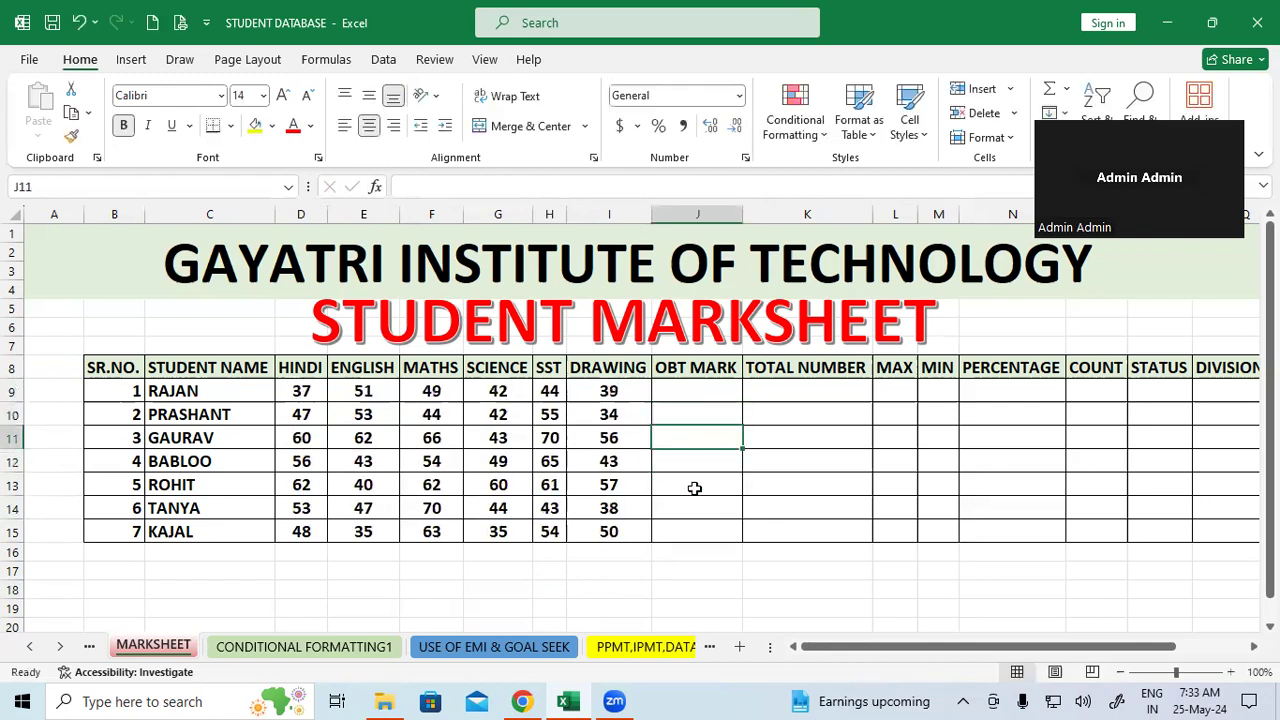
double_click(694, 484)
Enter test value 23 in an OBT MARK cell, delete it, then select D9:I15.
double_click(699, 454)
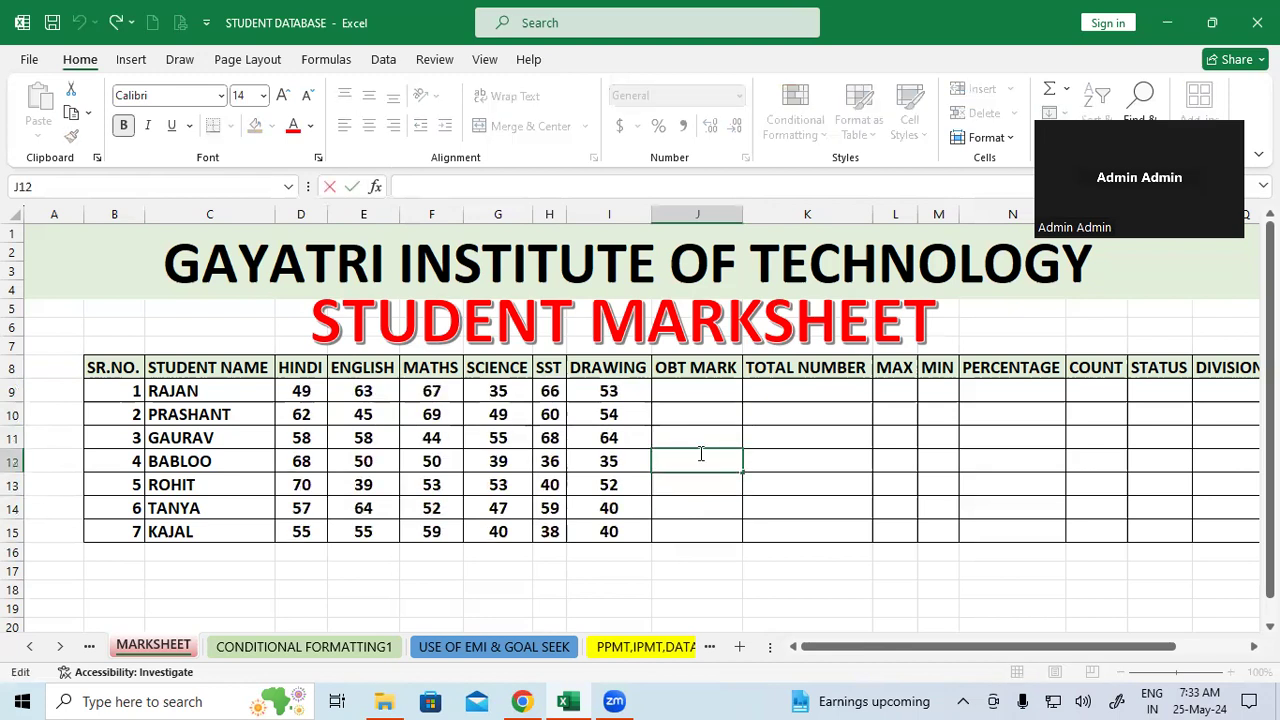
text(23)
key(Return)
click(692, 461)
key(Delete)
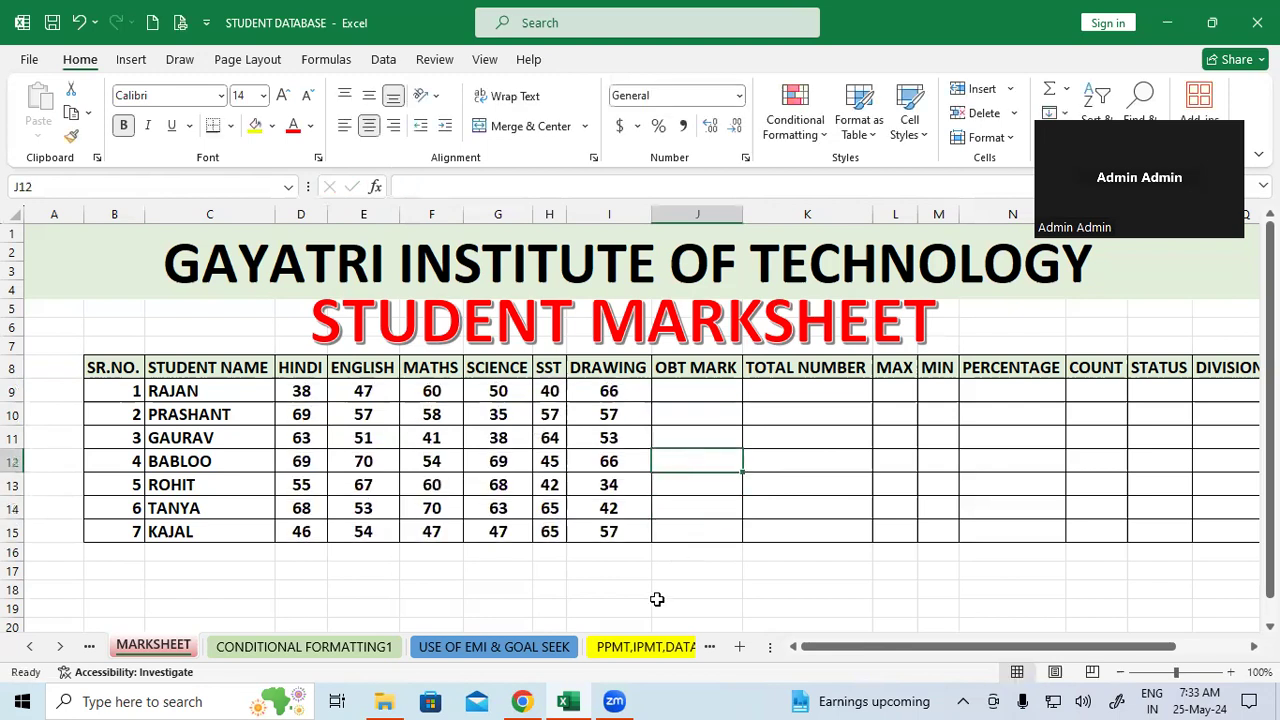
click(658, 606)
drag(300, 391, 619, 526)
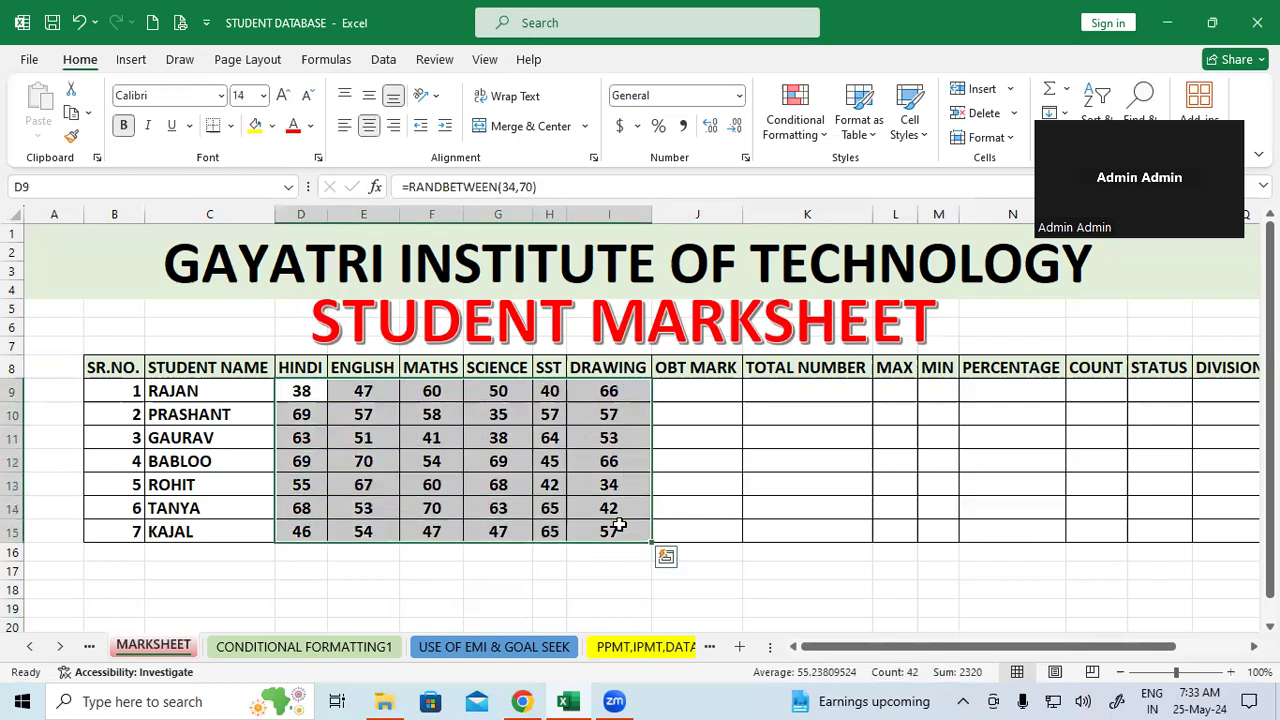
Copy D9:I15 and Paste Special it back as Values, fixing RAJAN's HINDI at 38.
right_click(406, 405)
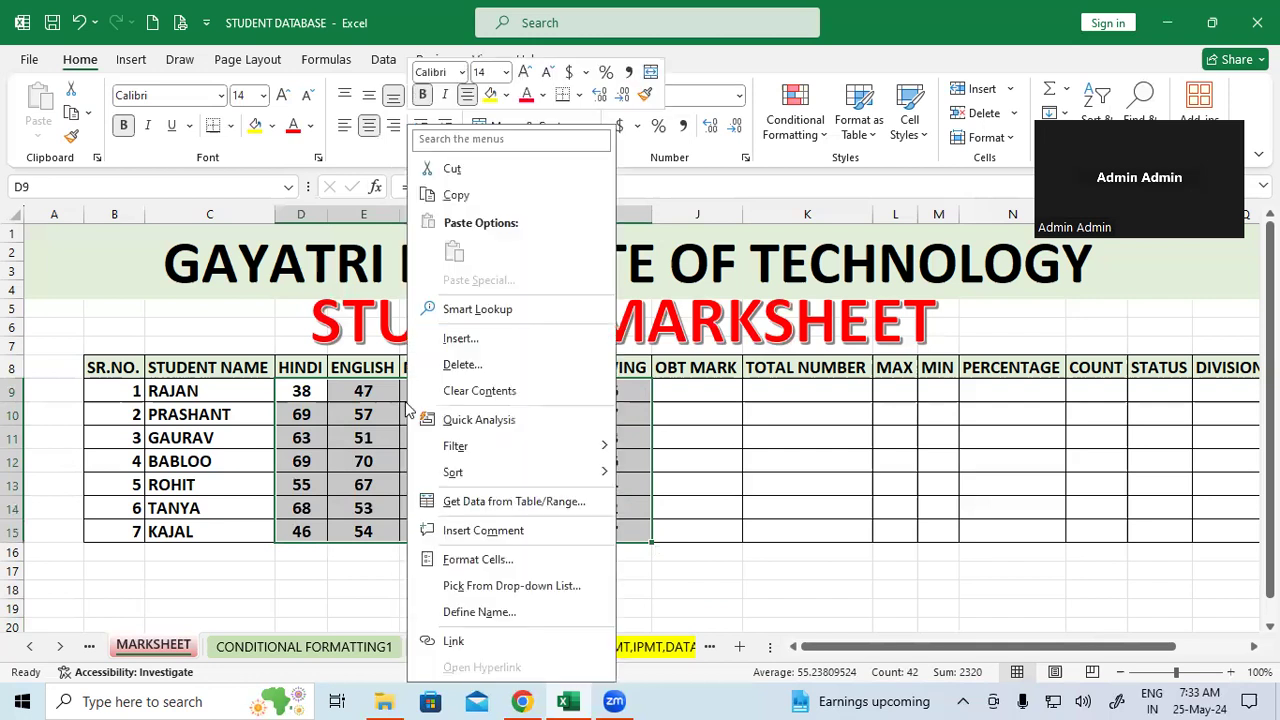
click(460, 191)
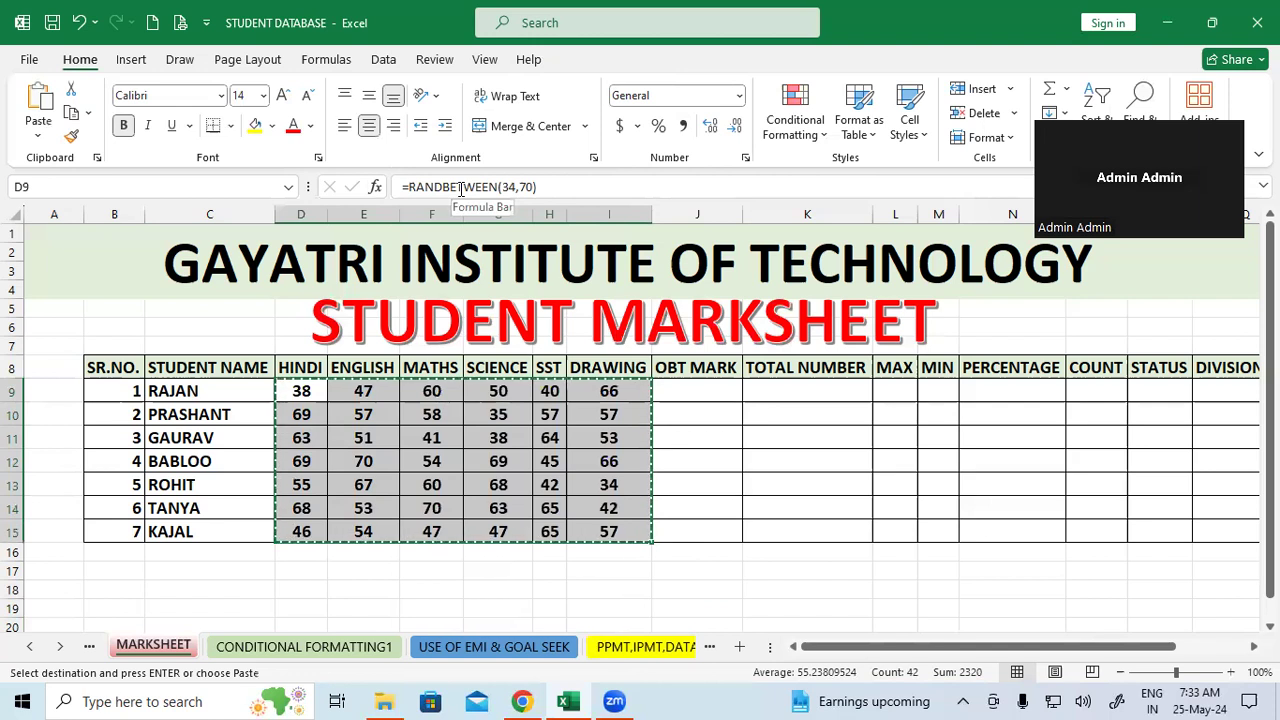
right_click(454, 418)
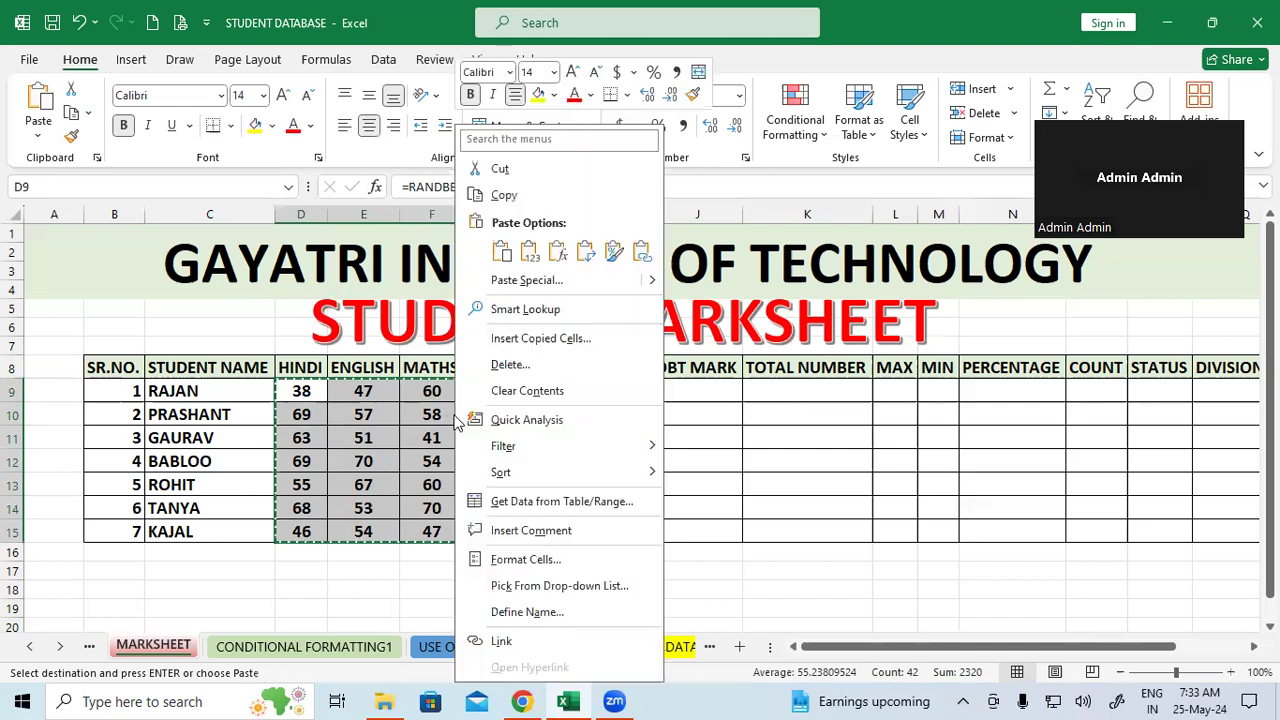
click(547, 285)
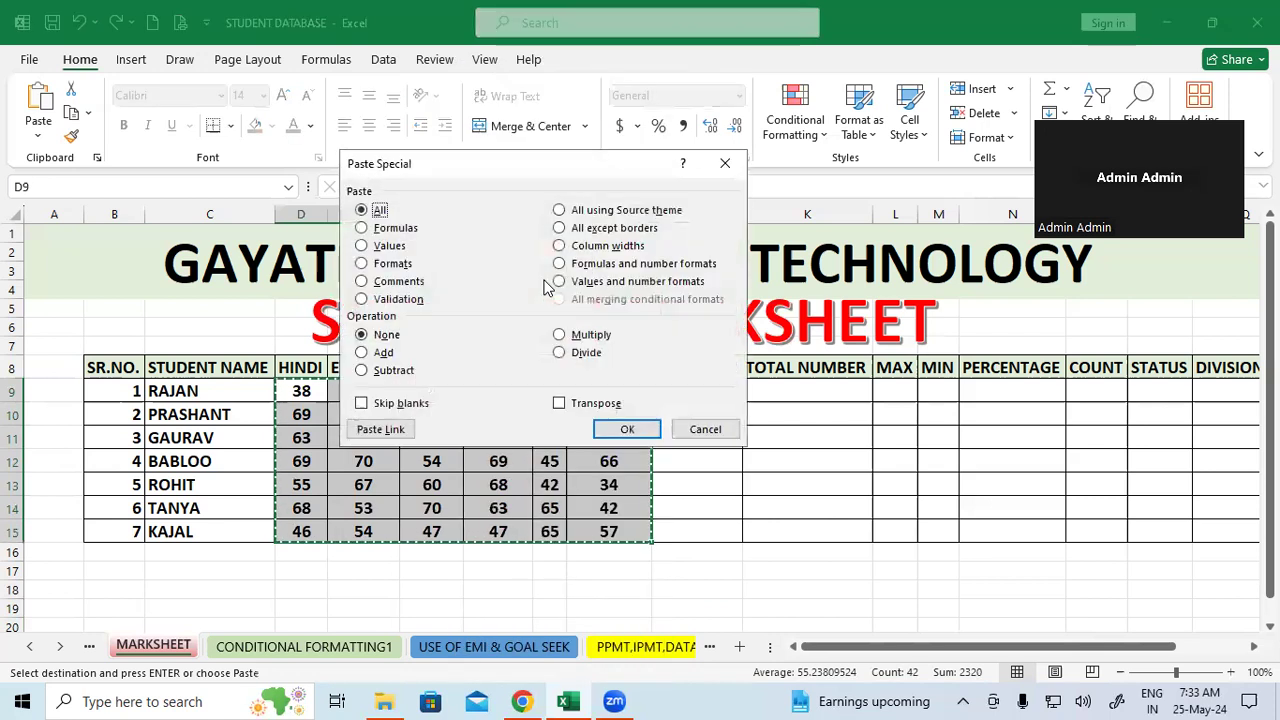
click(377, 249)
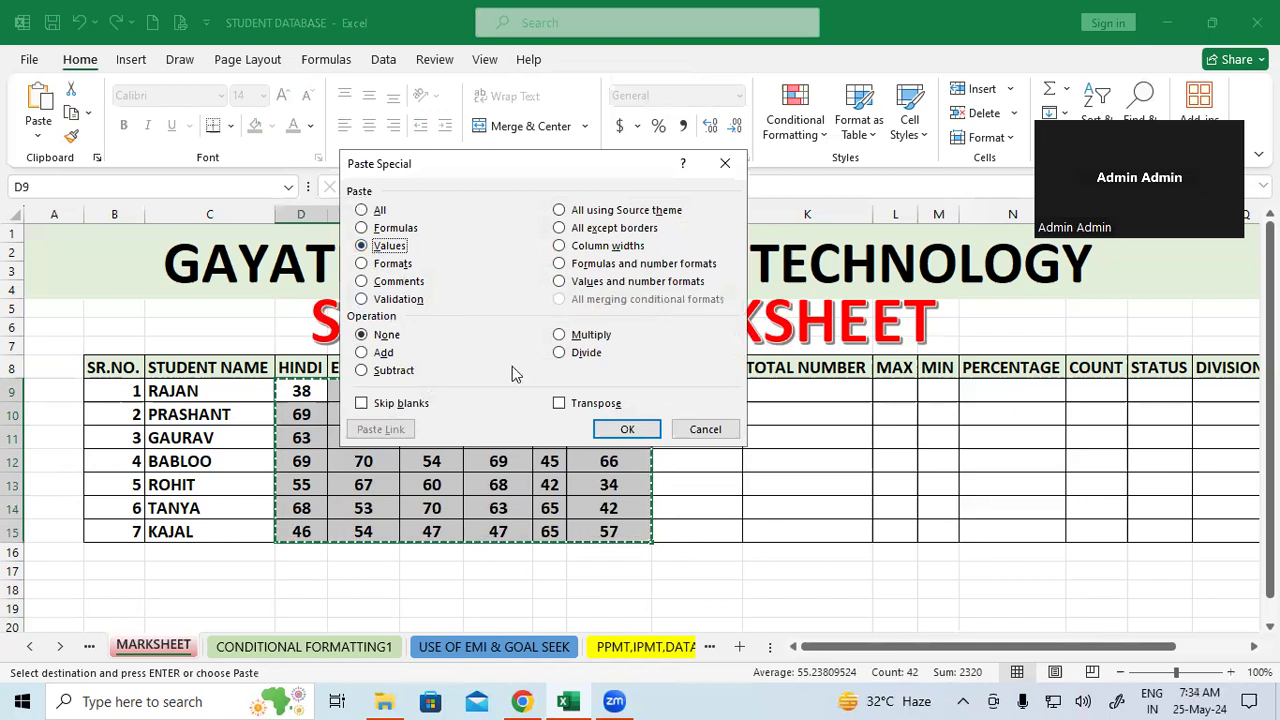
click(630, 428)
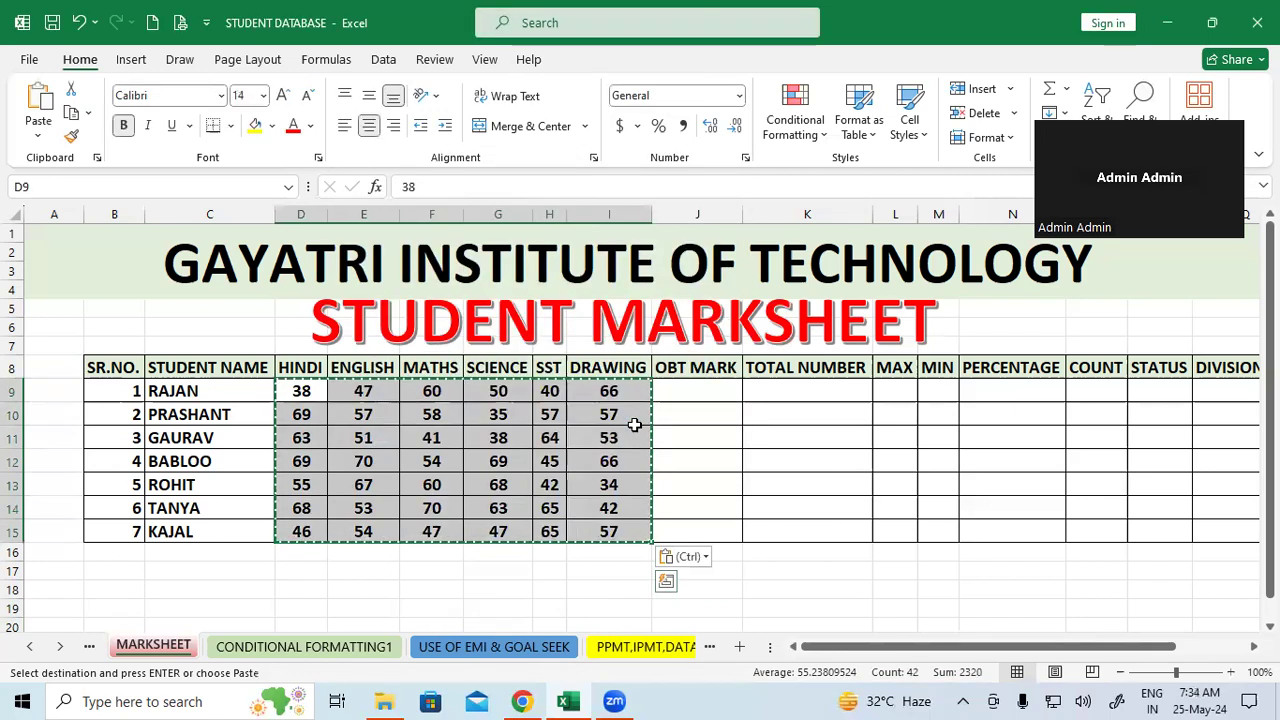
click(881, 575)
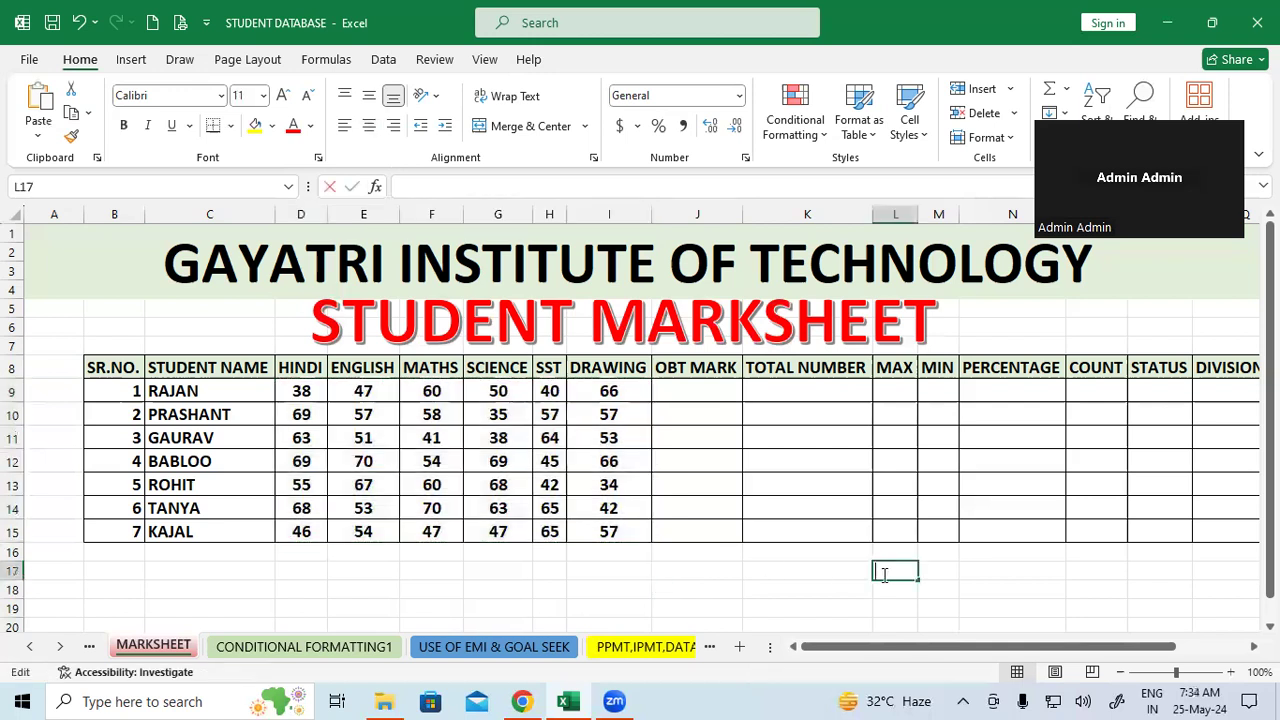
click(549, 570)
click(735, 592)
double_click(735, 592)
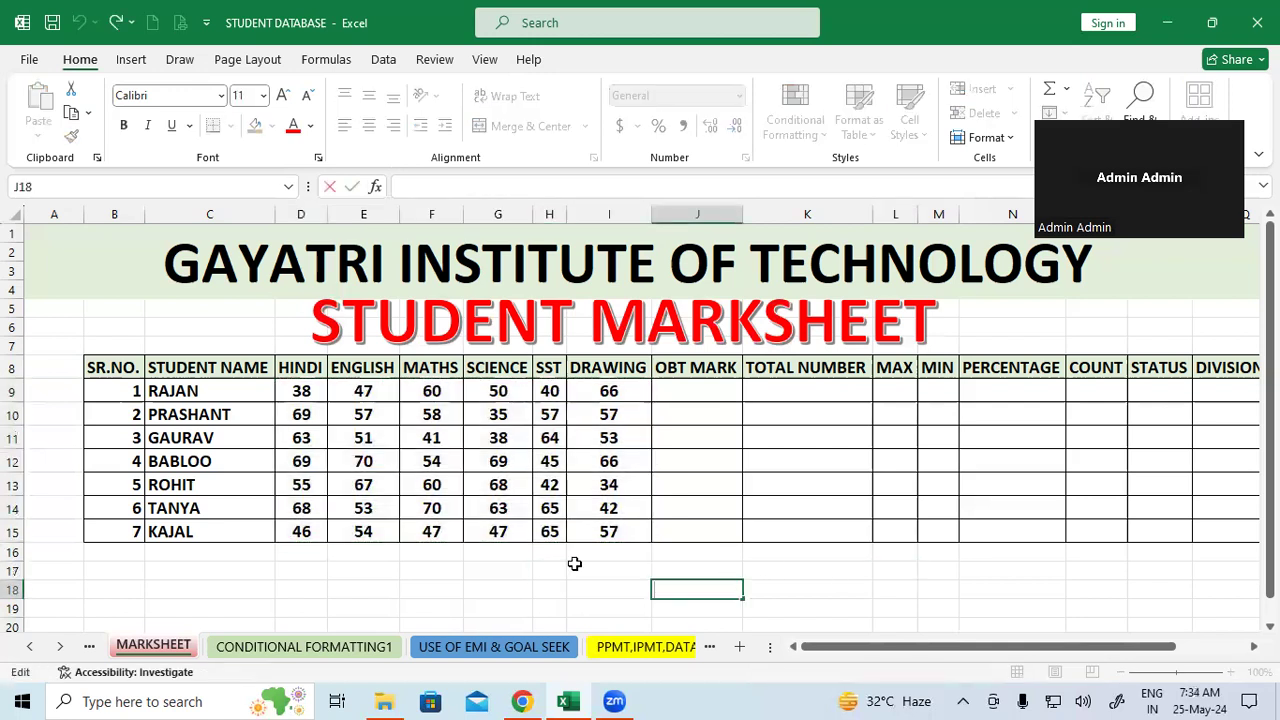
click(795, 558)
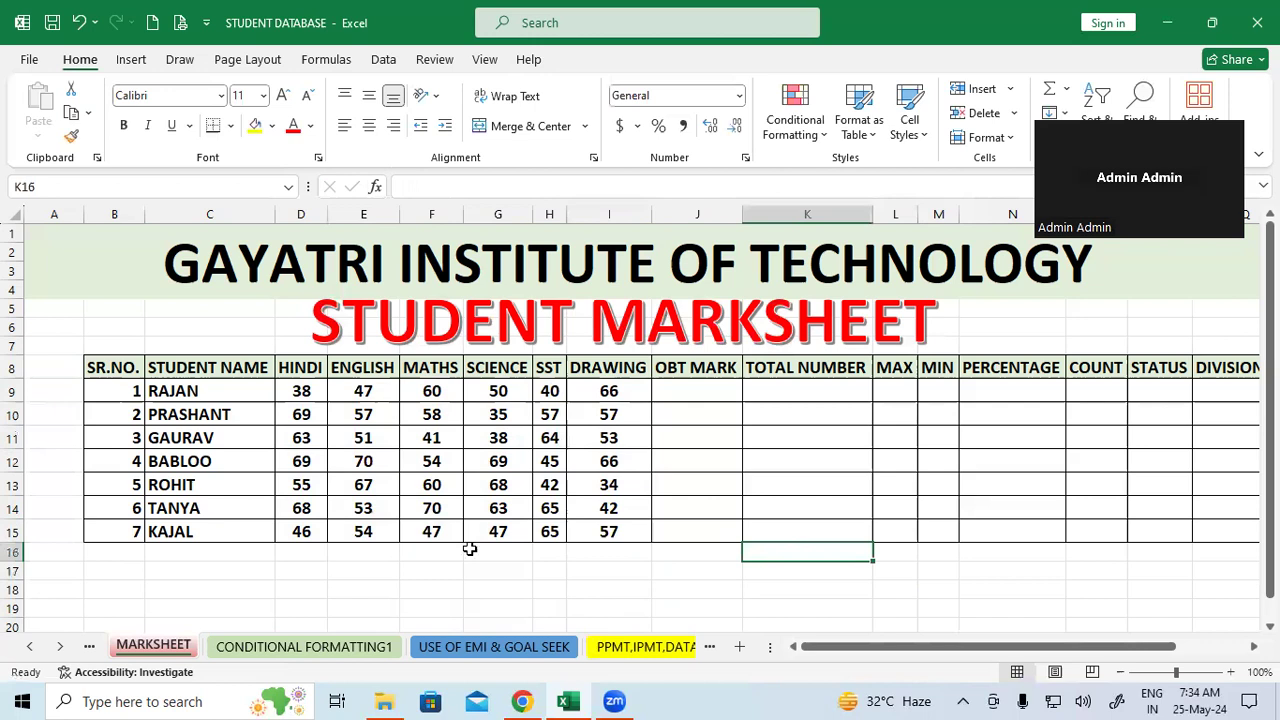
click(413, 567)
click(587, 574)
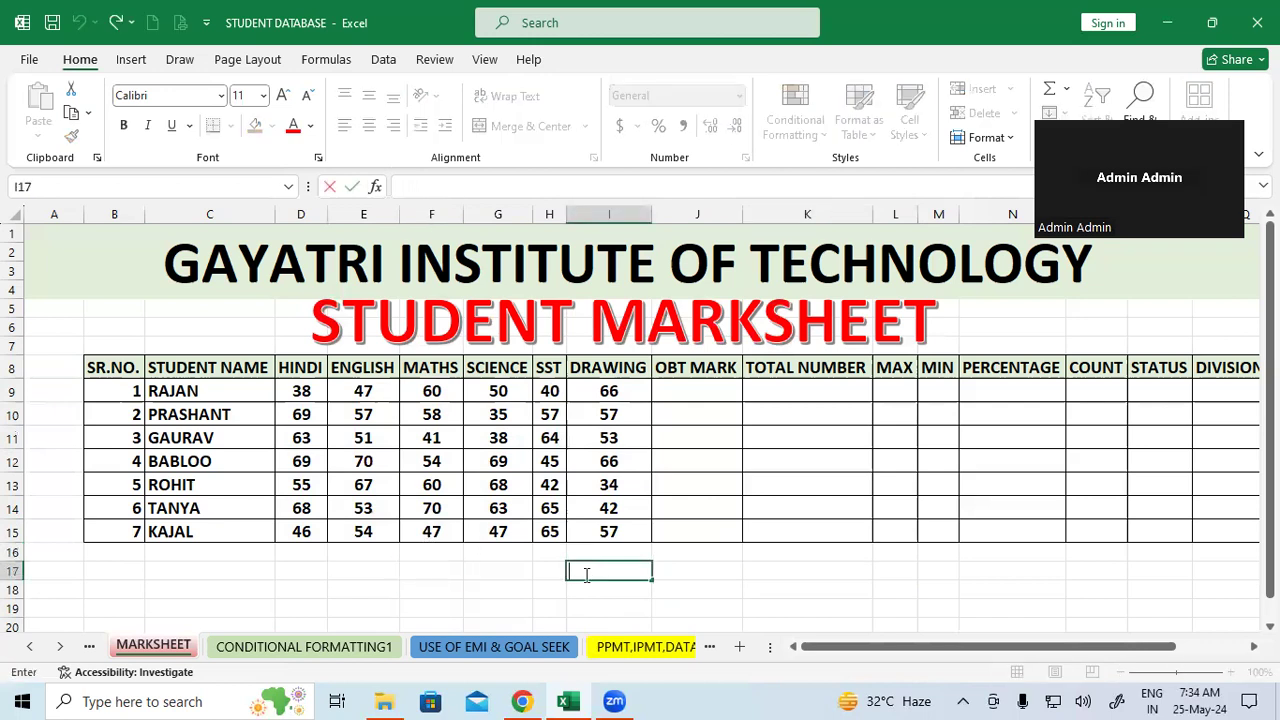
click(692, 397)
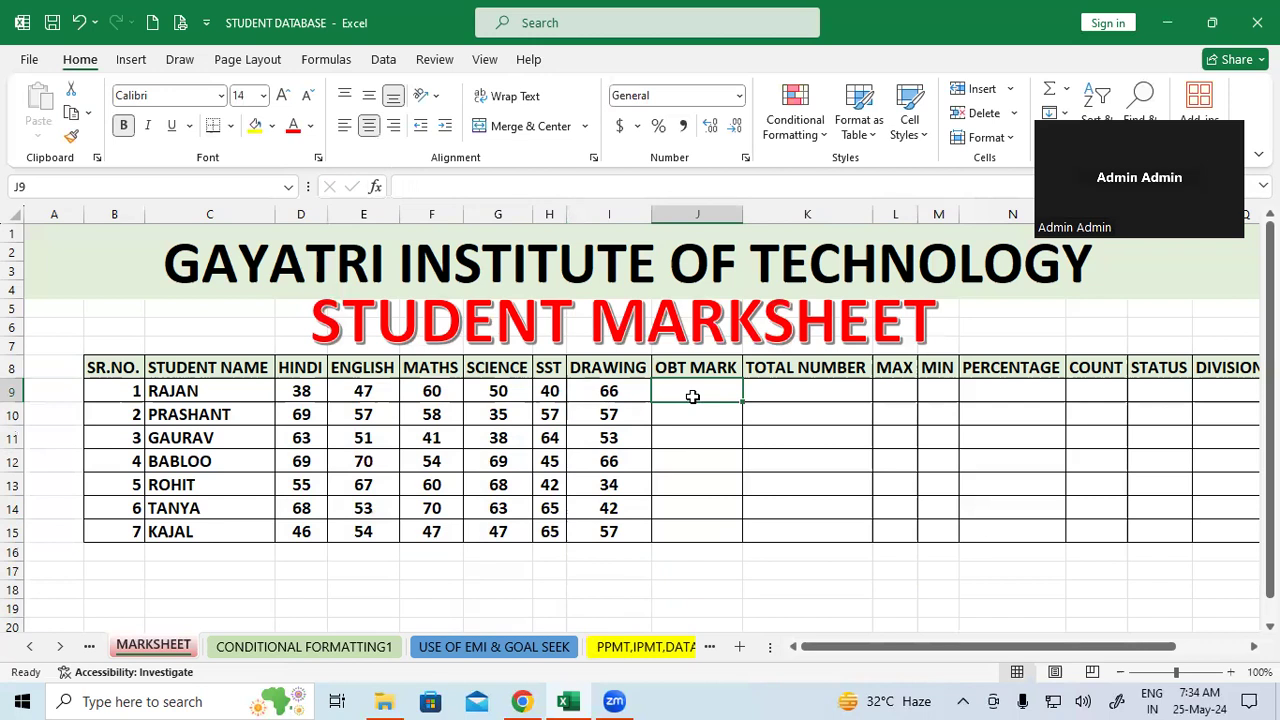
Enter =SUM(D9:I9) in J9 to total RAJAN's six subject marks.
click(808, 478)
click(732, 395)
text(=)
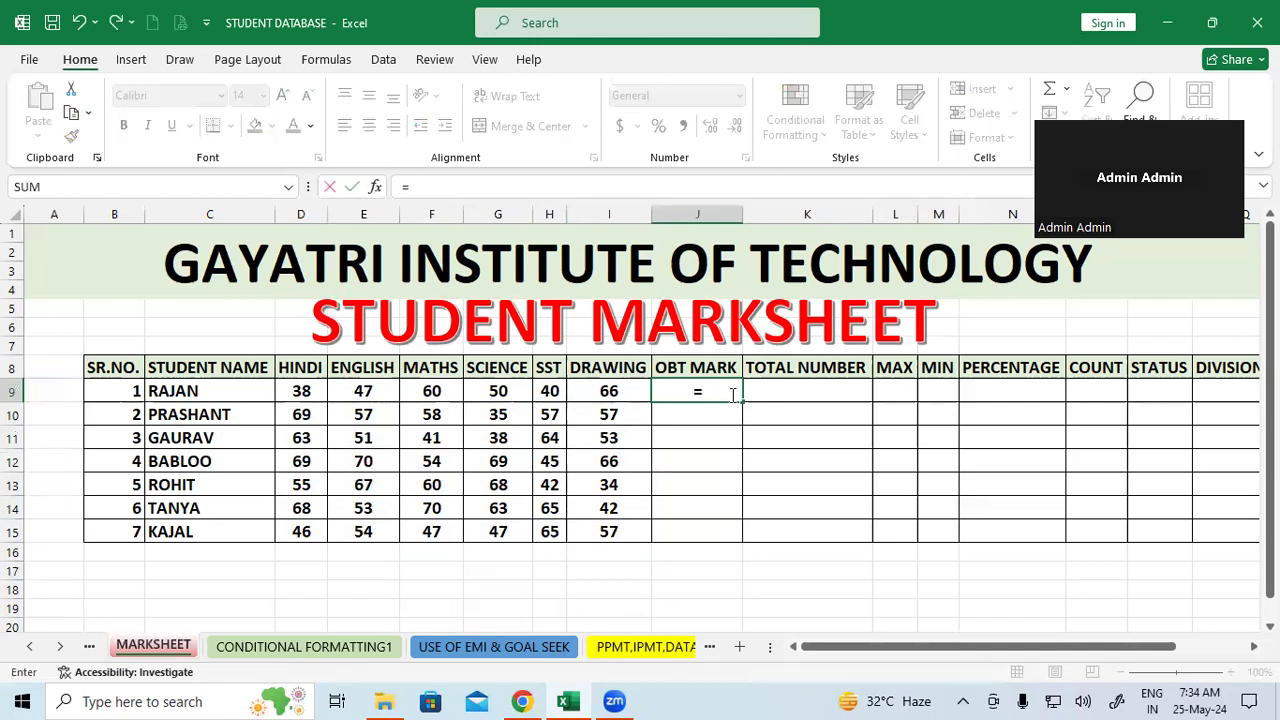
text(sum)
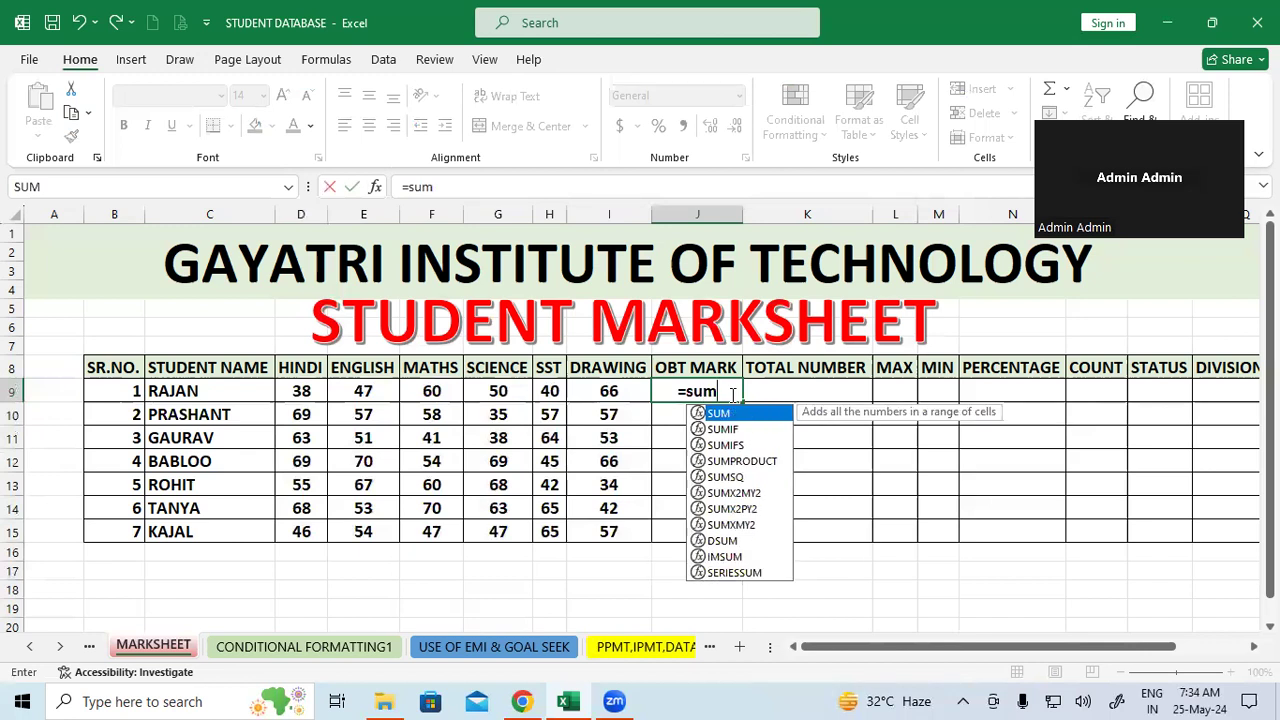
text(()
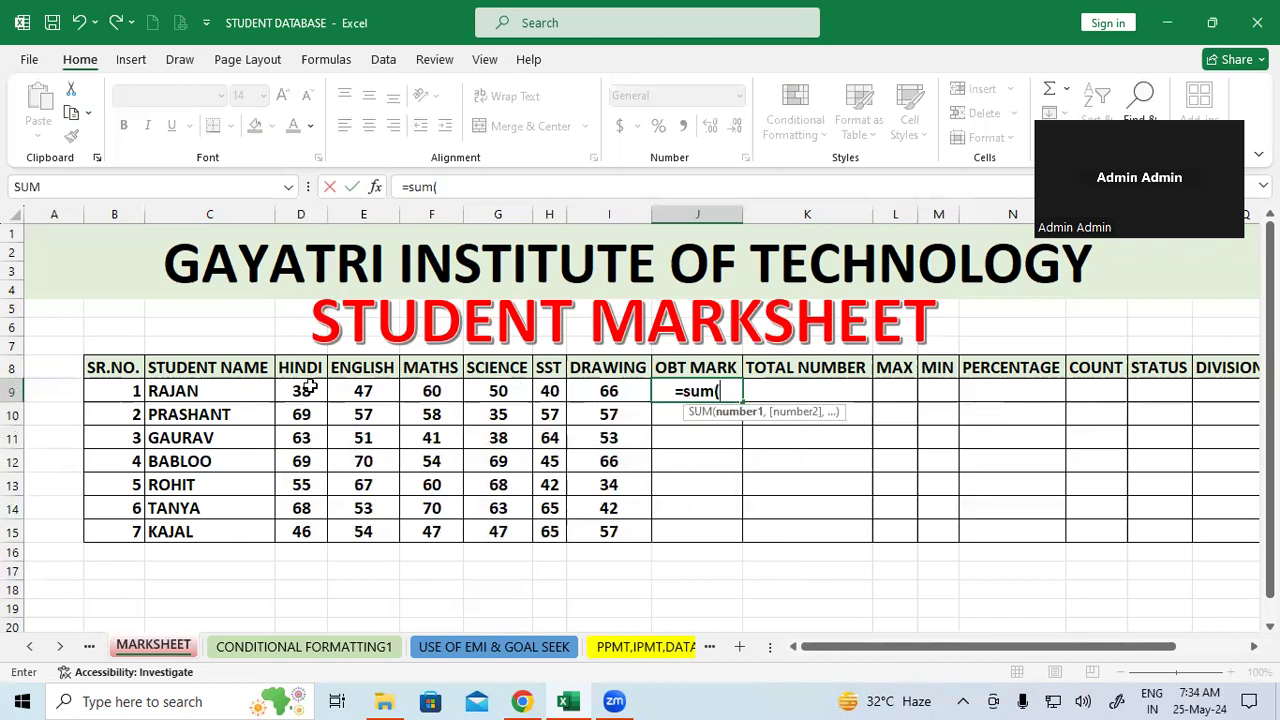
drag(305, 390, 585, 395)
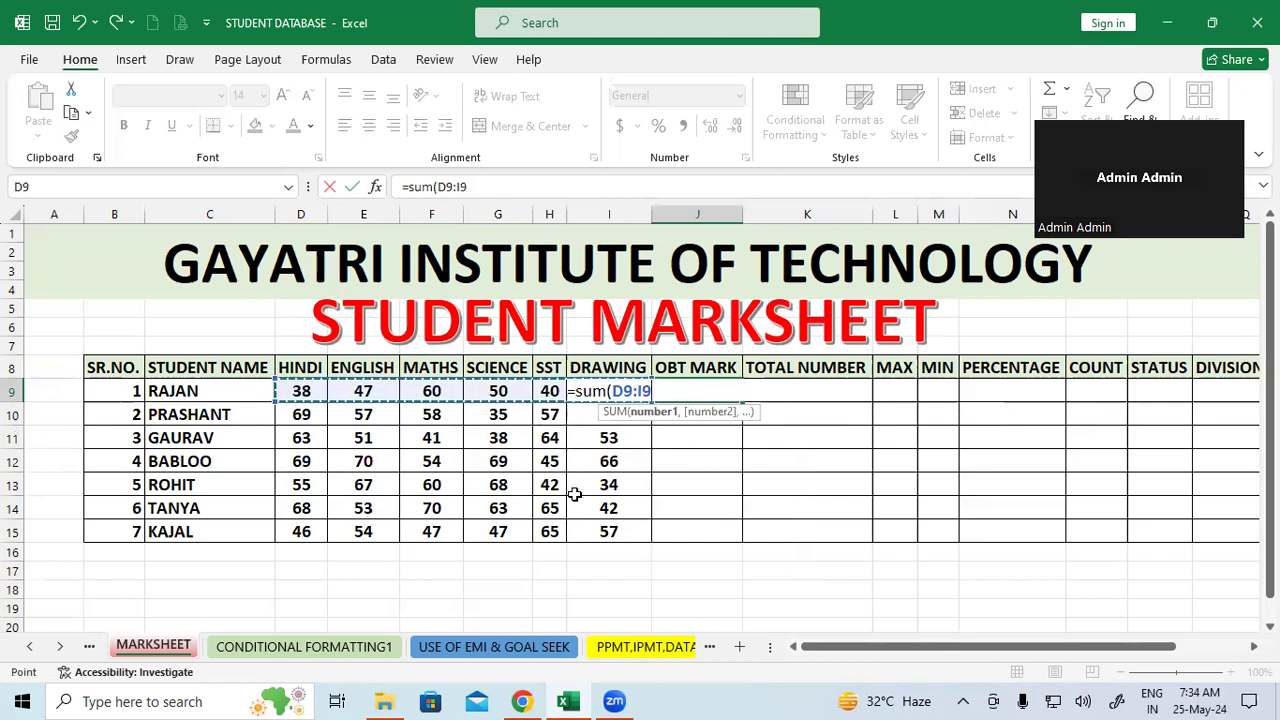
text())
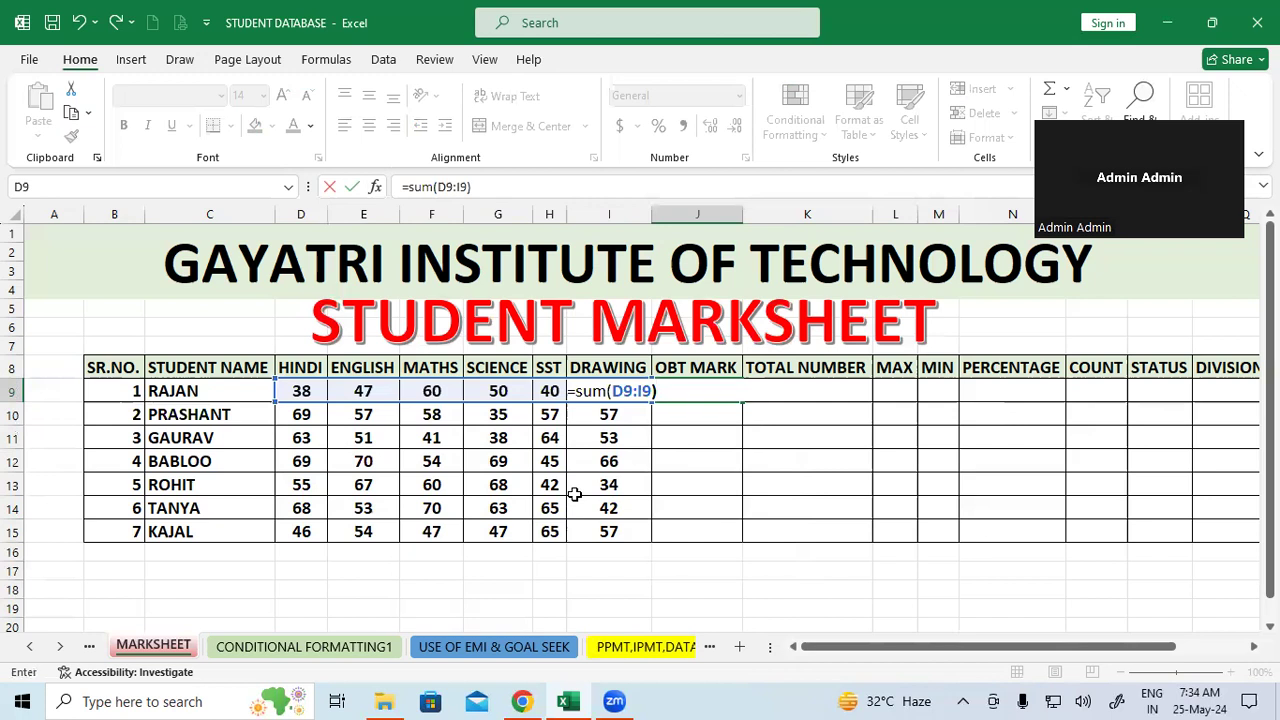
key(Return)
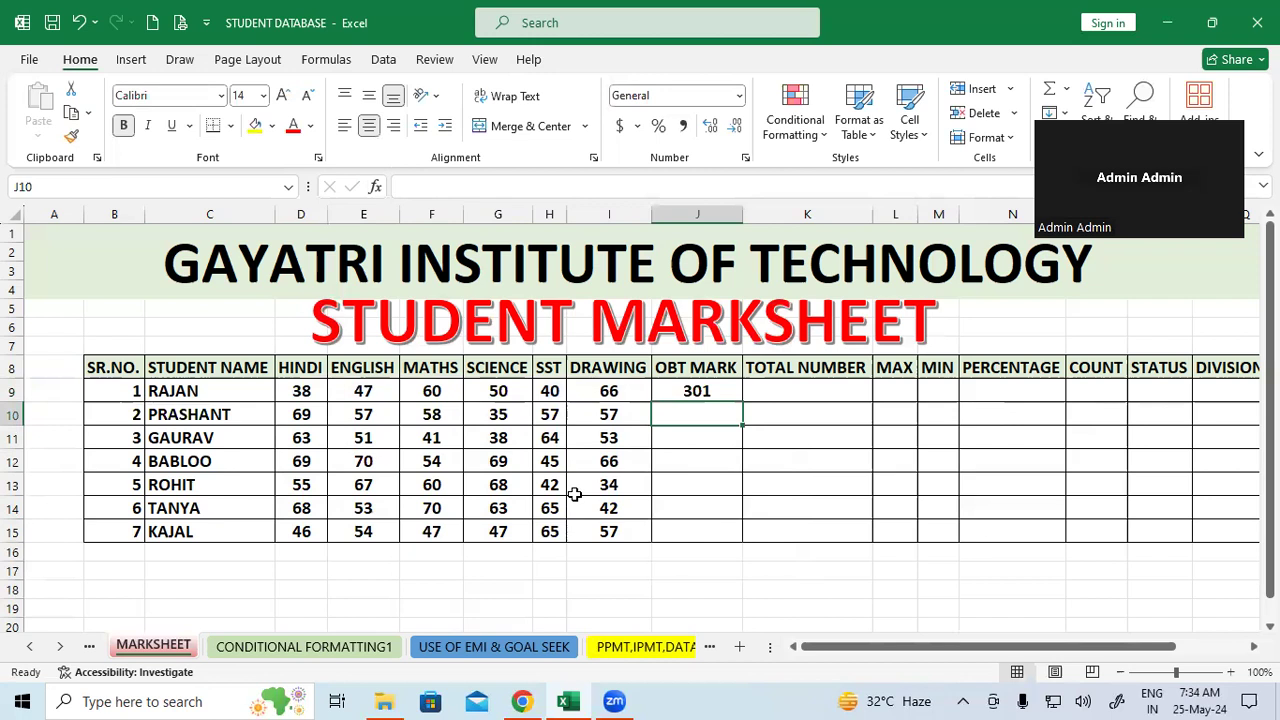
Fill the total down to all seven students, then delete J9:J15.
click(715, 387)
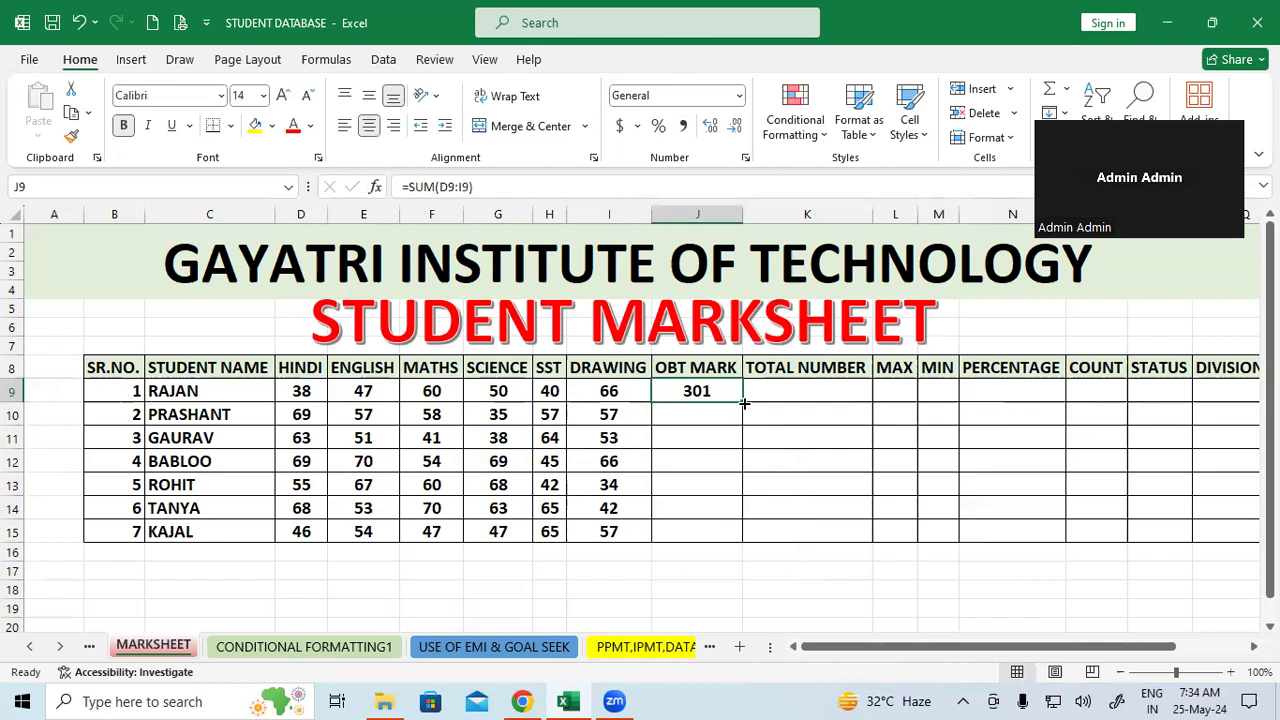
double_click(744, 402)
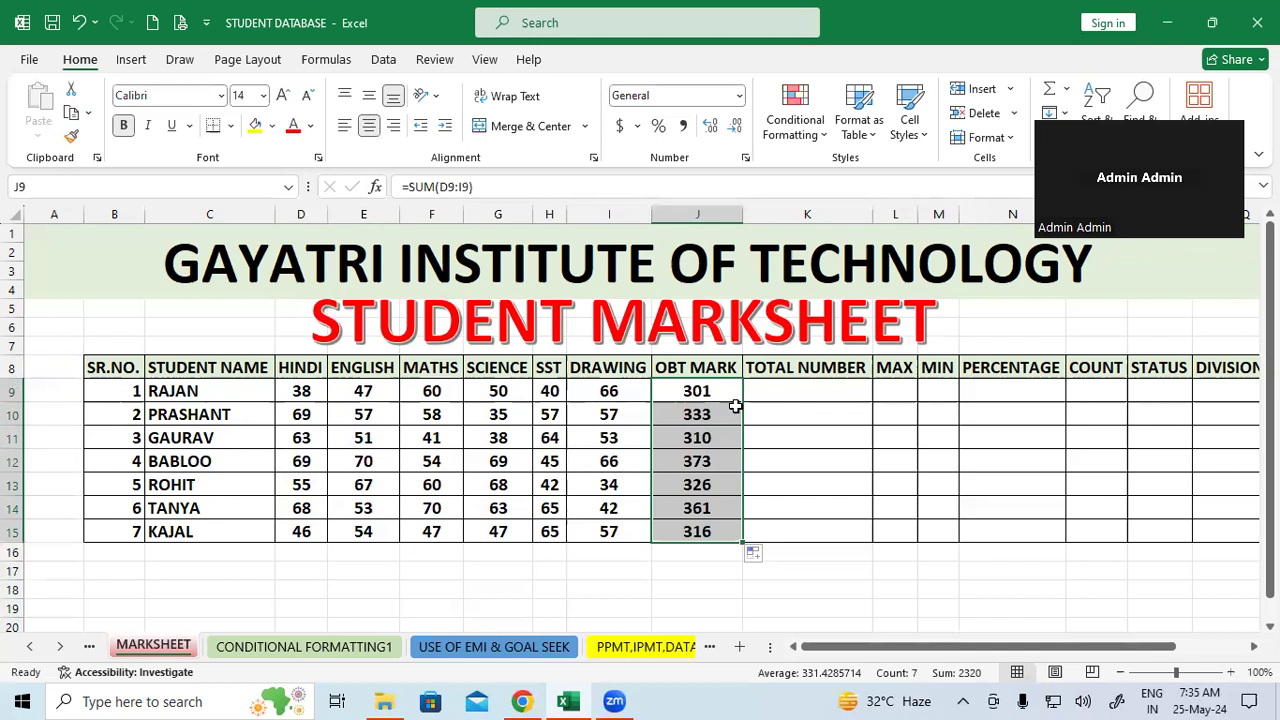
key(Delete)
click(818, 432)
click(720, 390)
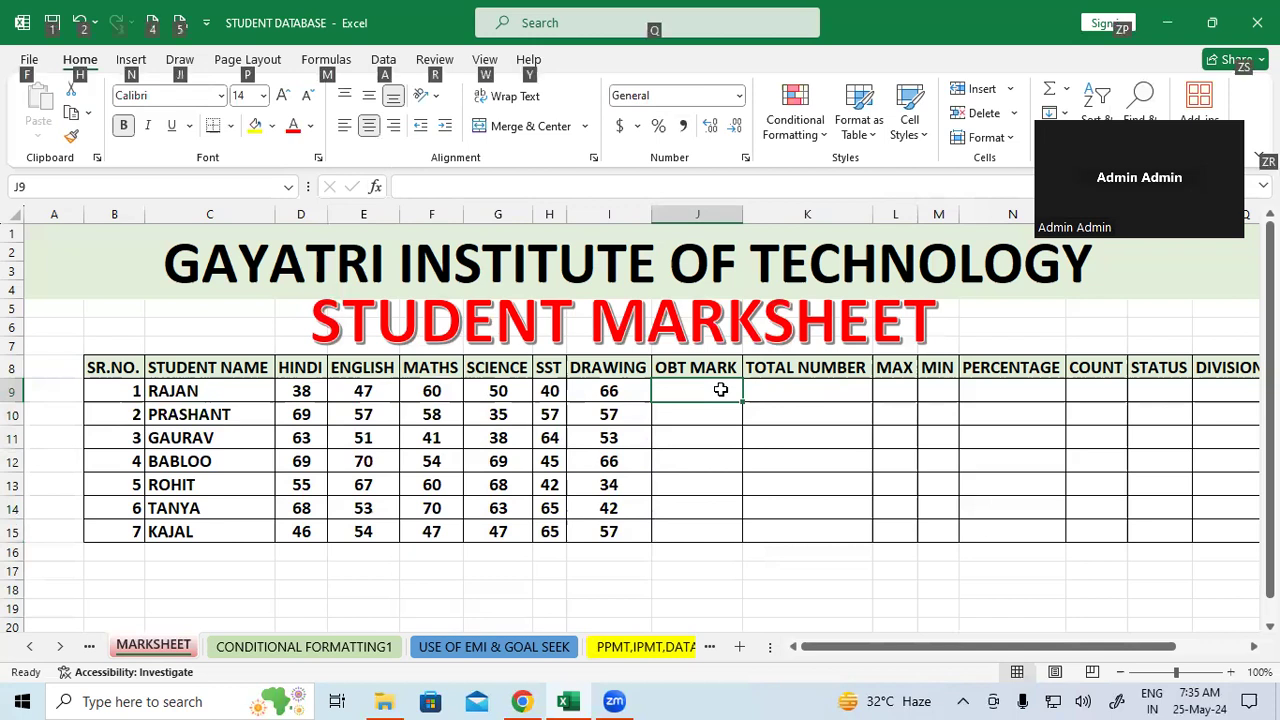
key(alt+equal)
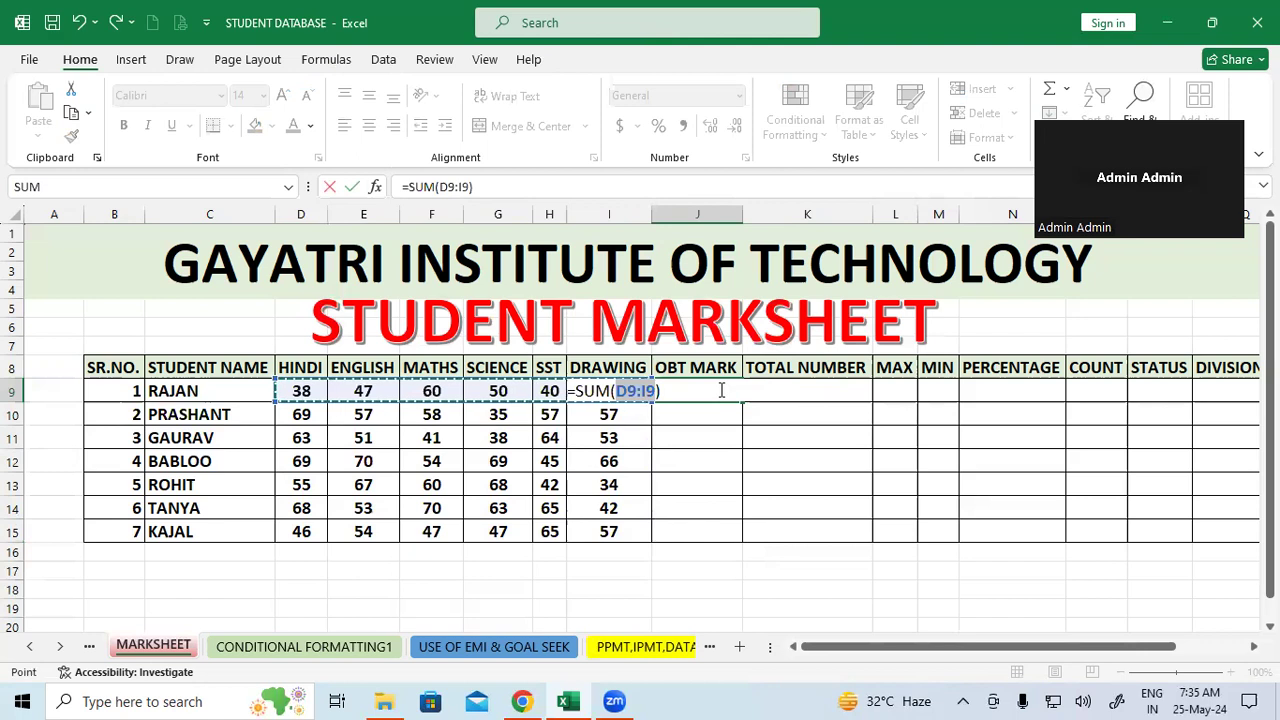
key(Return)
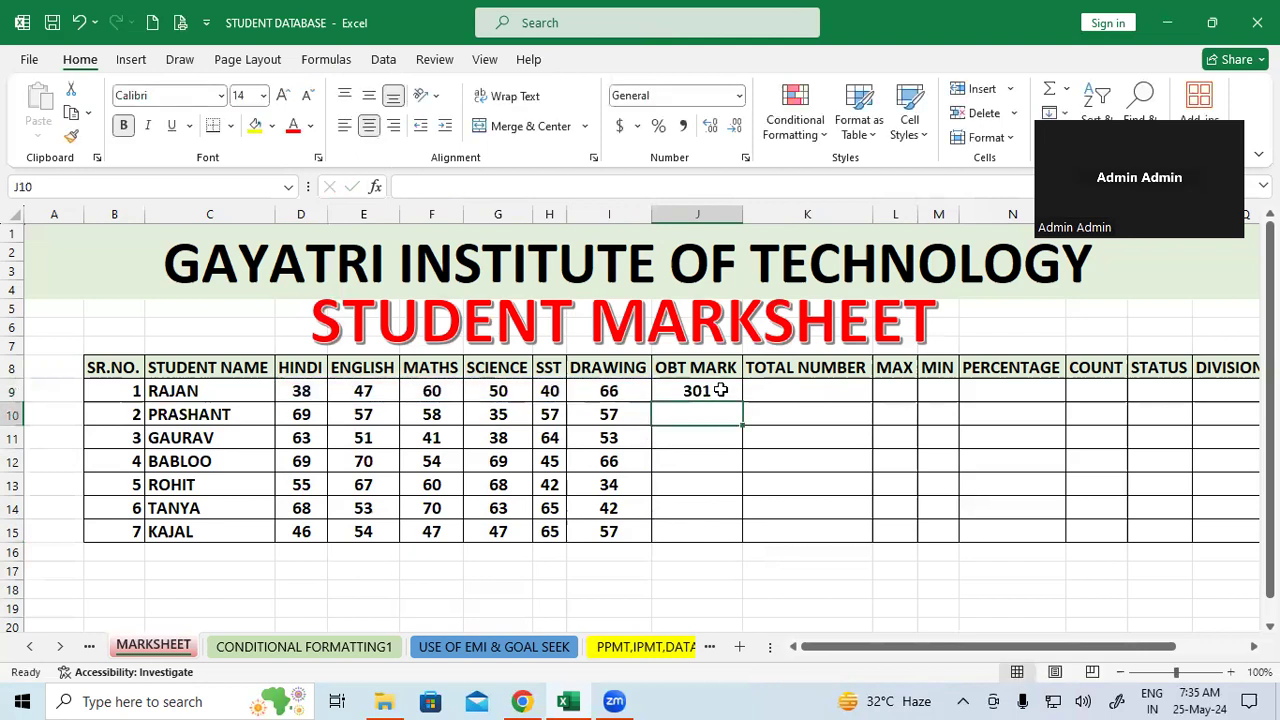
click(720, 391)
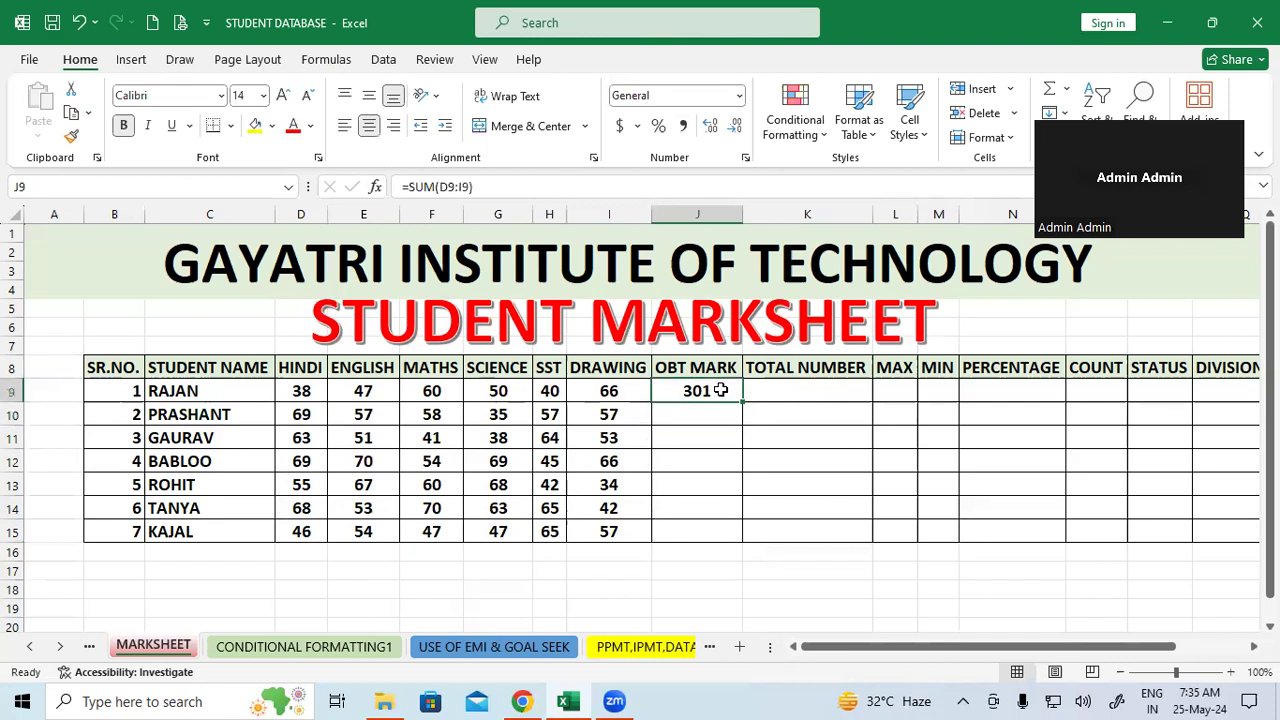
key(Delete)
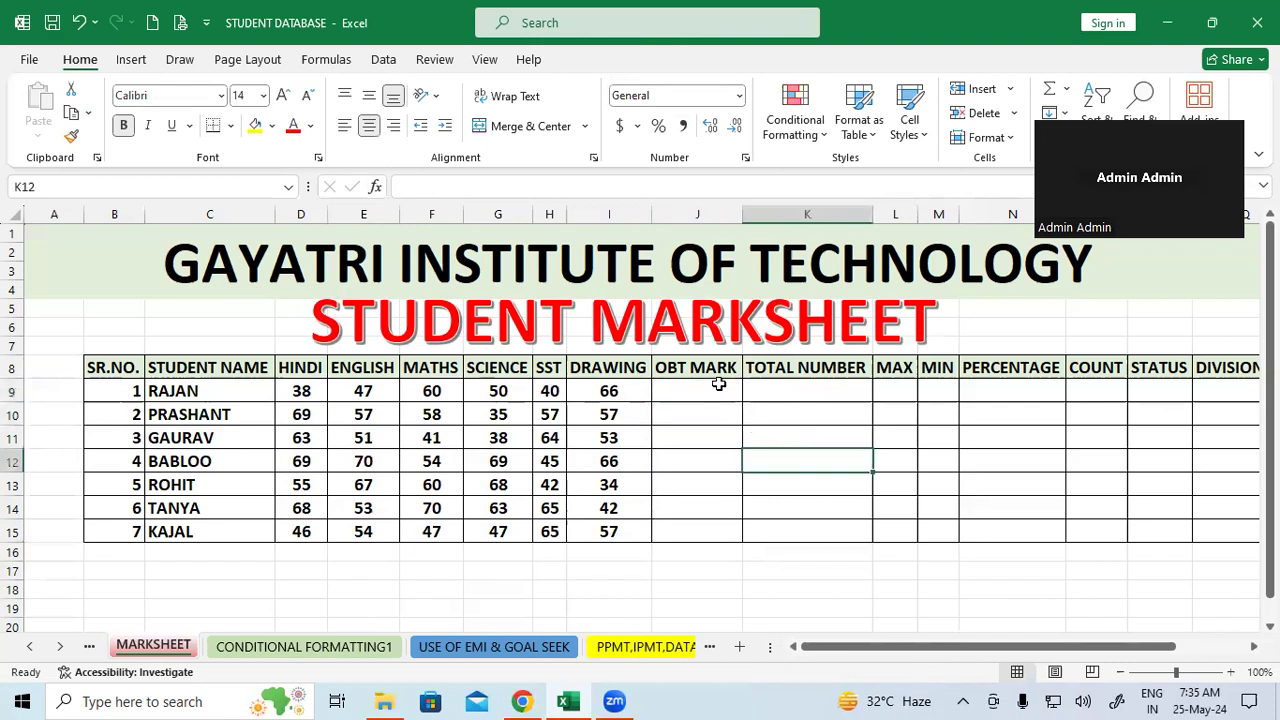
text(=)
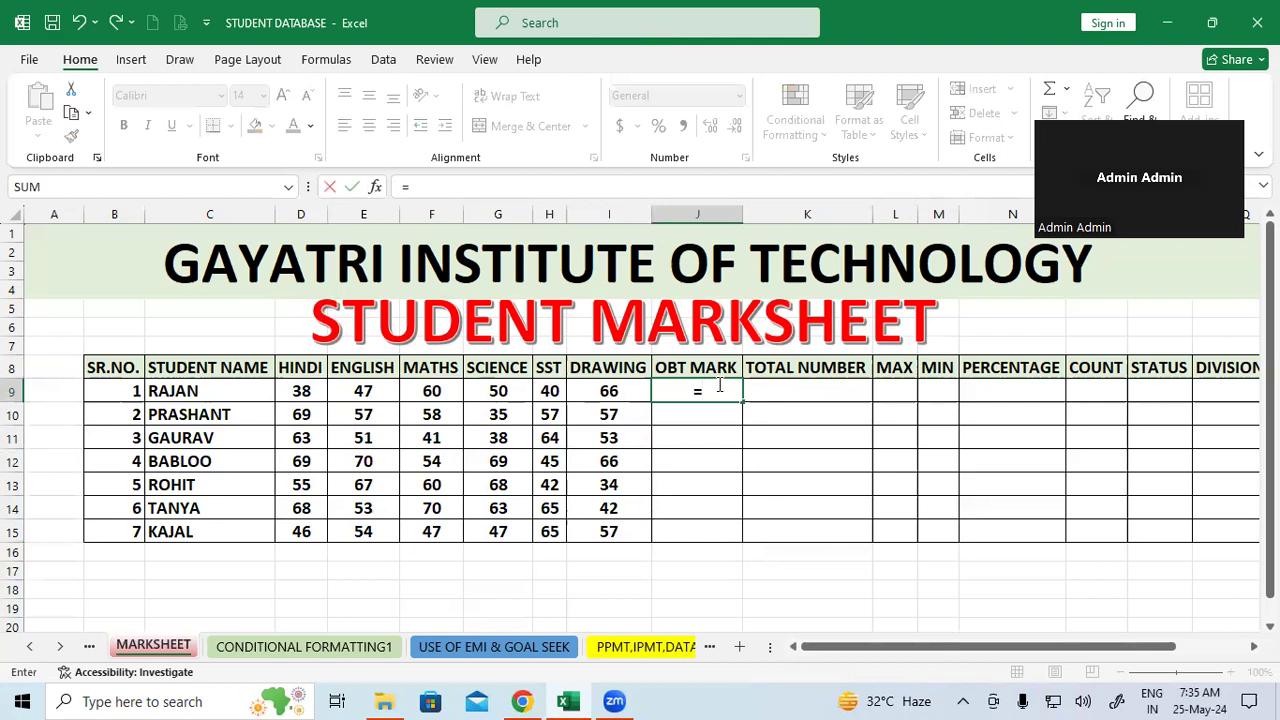
click(310, 391)
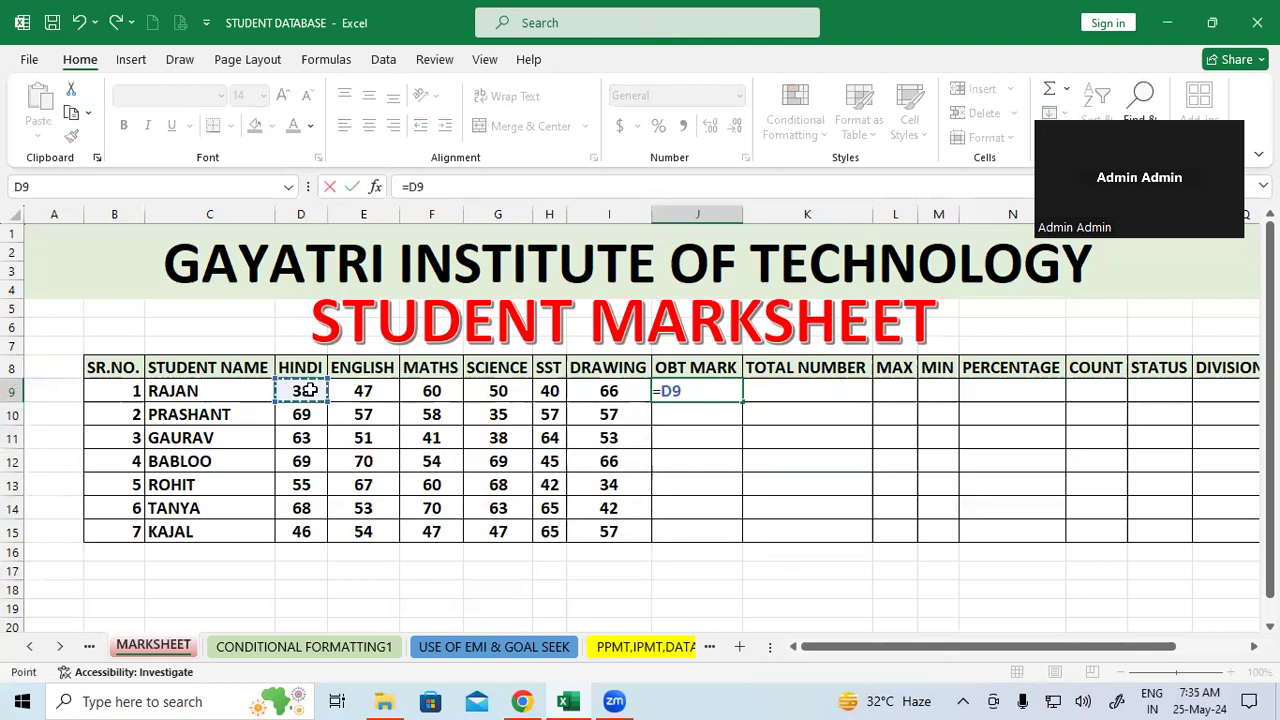
text(+)
click(363, 391)
text(+)
click(431, 391)
text(+)
click(492, 393)
text(+)
click(553, 392)
text(+)
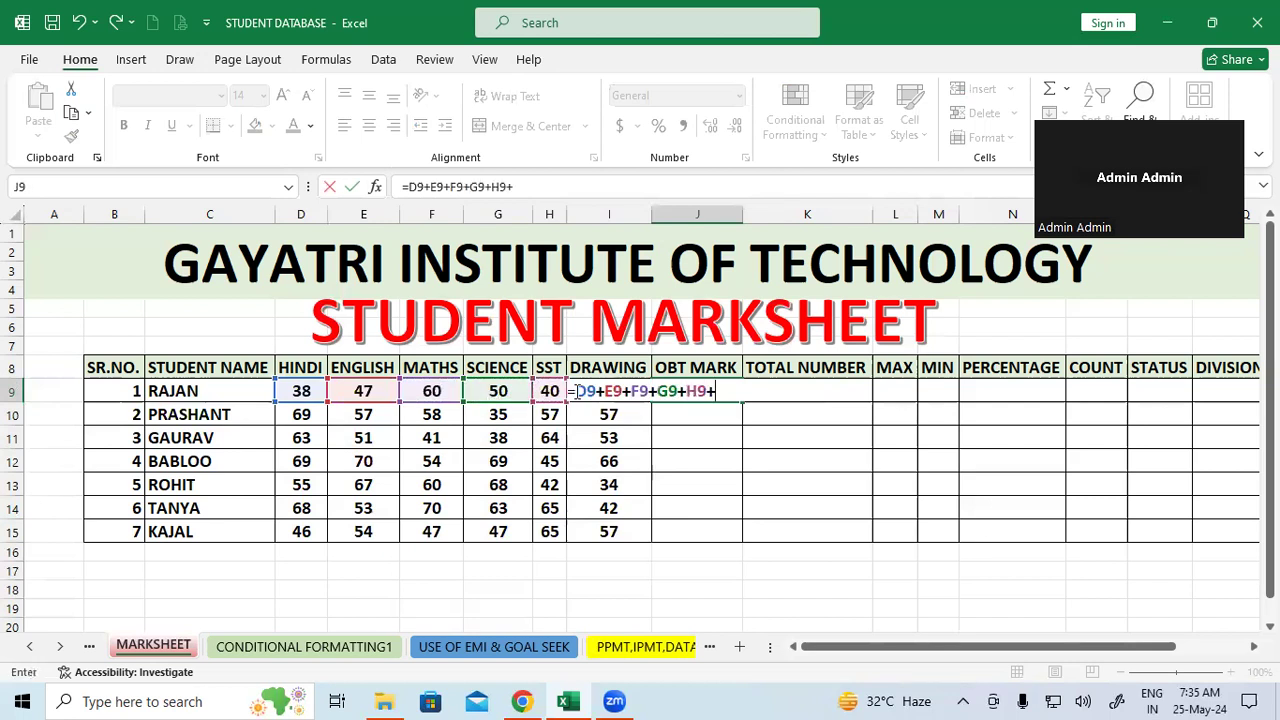
key(BackSpace)
key(BackSpace)
key(BackSpace)
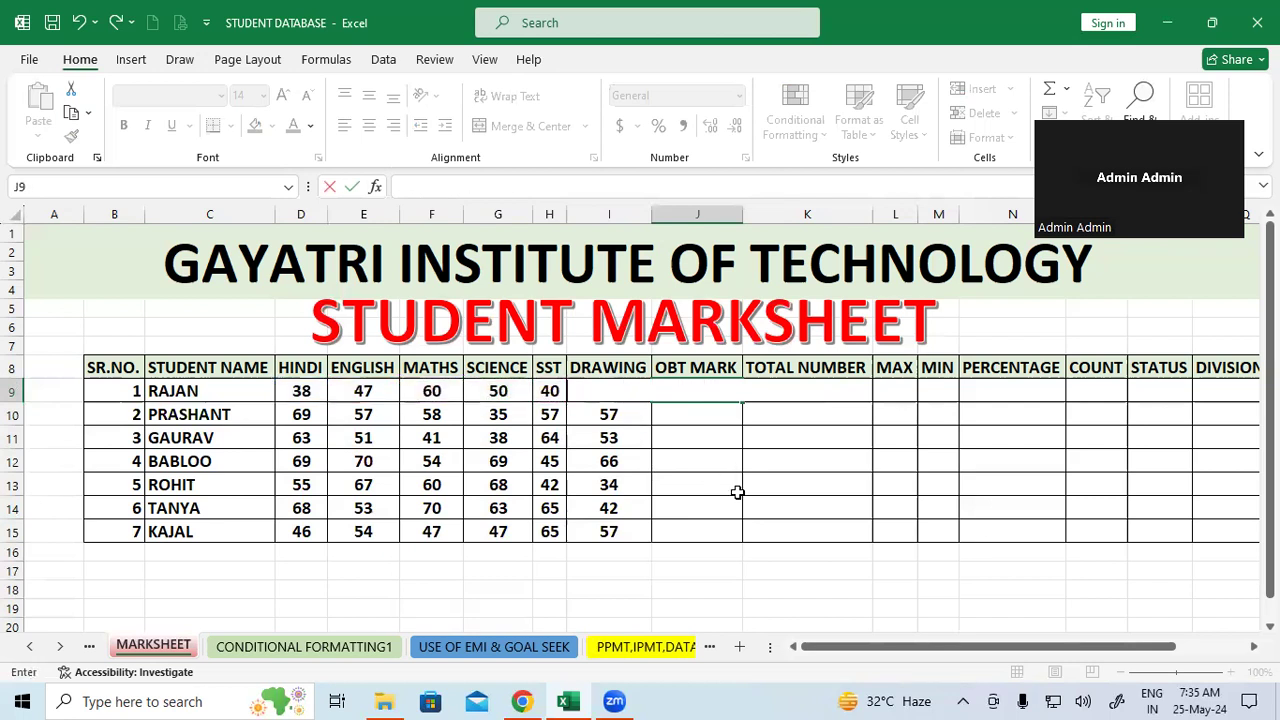
click(737, 492)
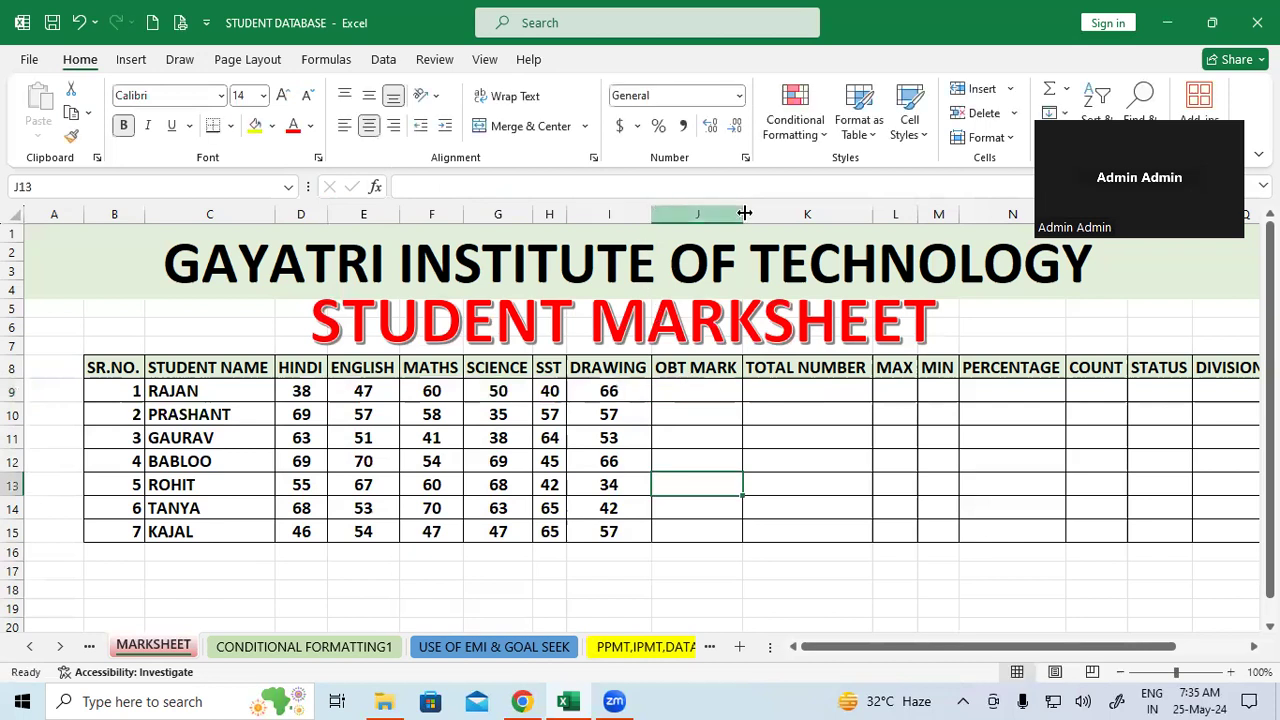
Widen OBT MARK and build =D9+E9+F9+G9+H9+I9 in J9 for RAJAN.
drag(744, 213, 856, 213)
click(762, 391)
text(=)
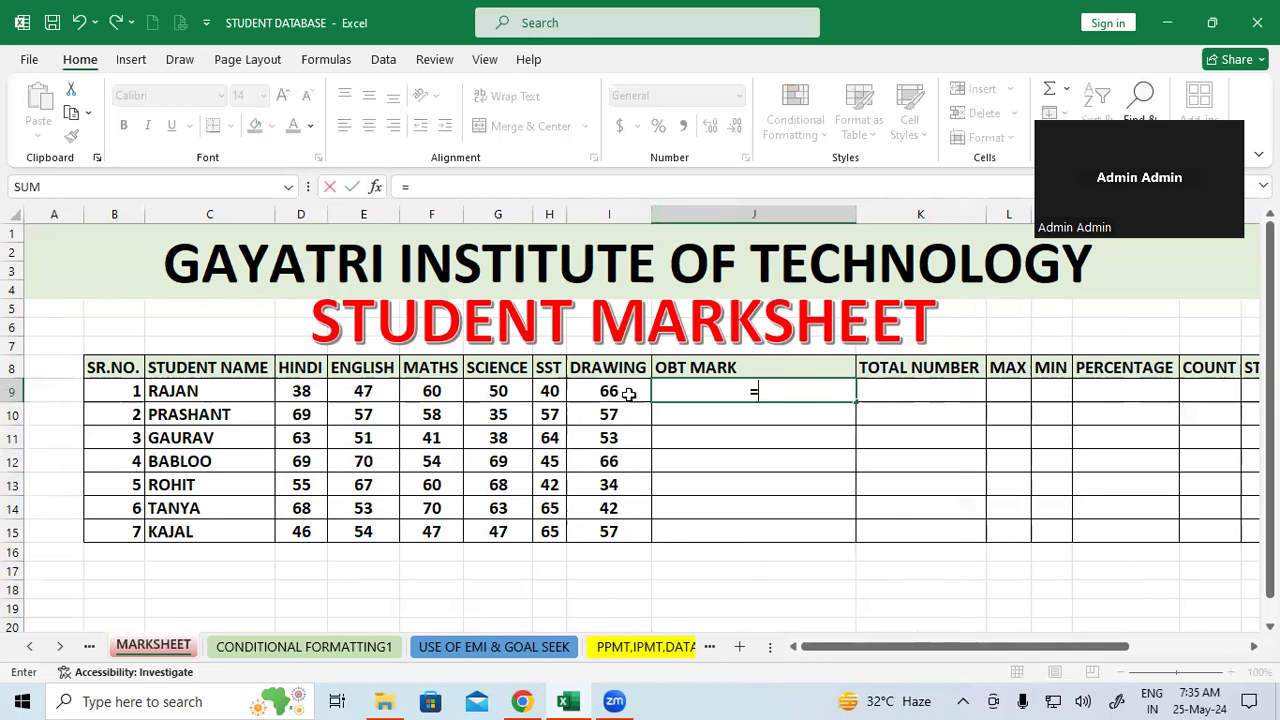
click(294, 390)
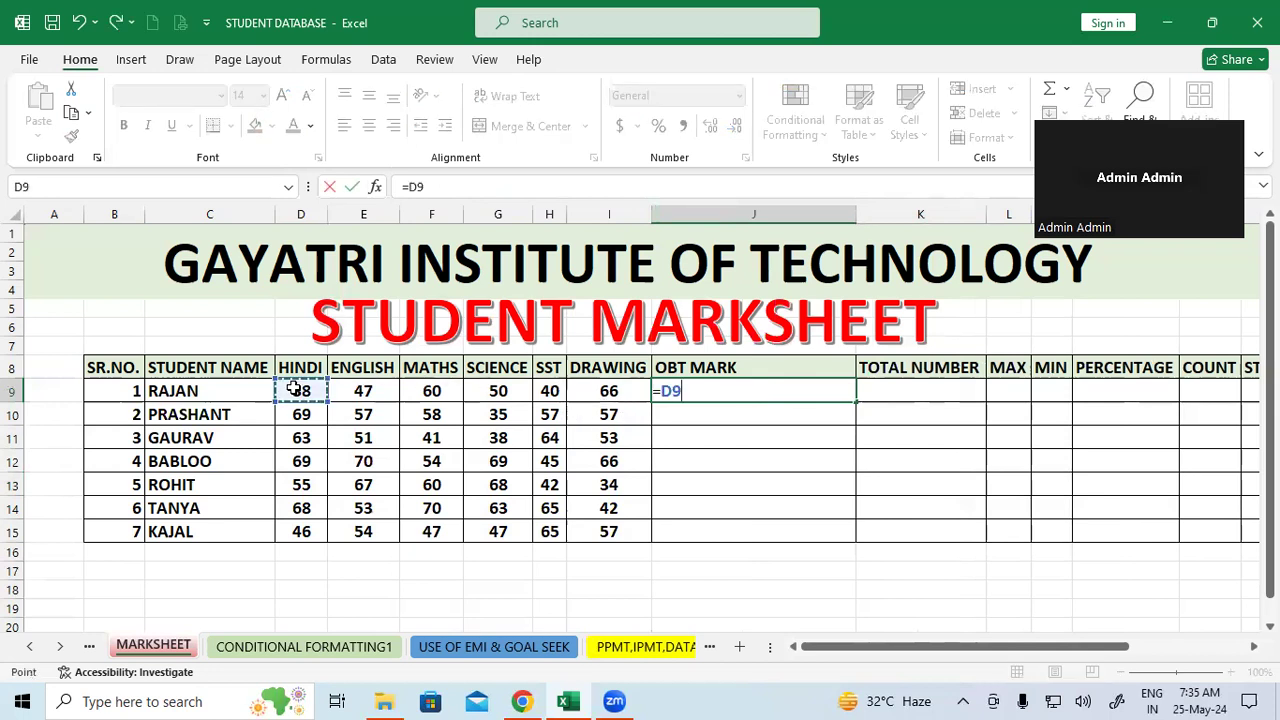
text(+)
click(356, 391)
text(+)
click(425, 391)
text(+)
click(497, 391)
text(+)
click(553, 390)
text(+)
click(610, 391)
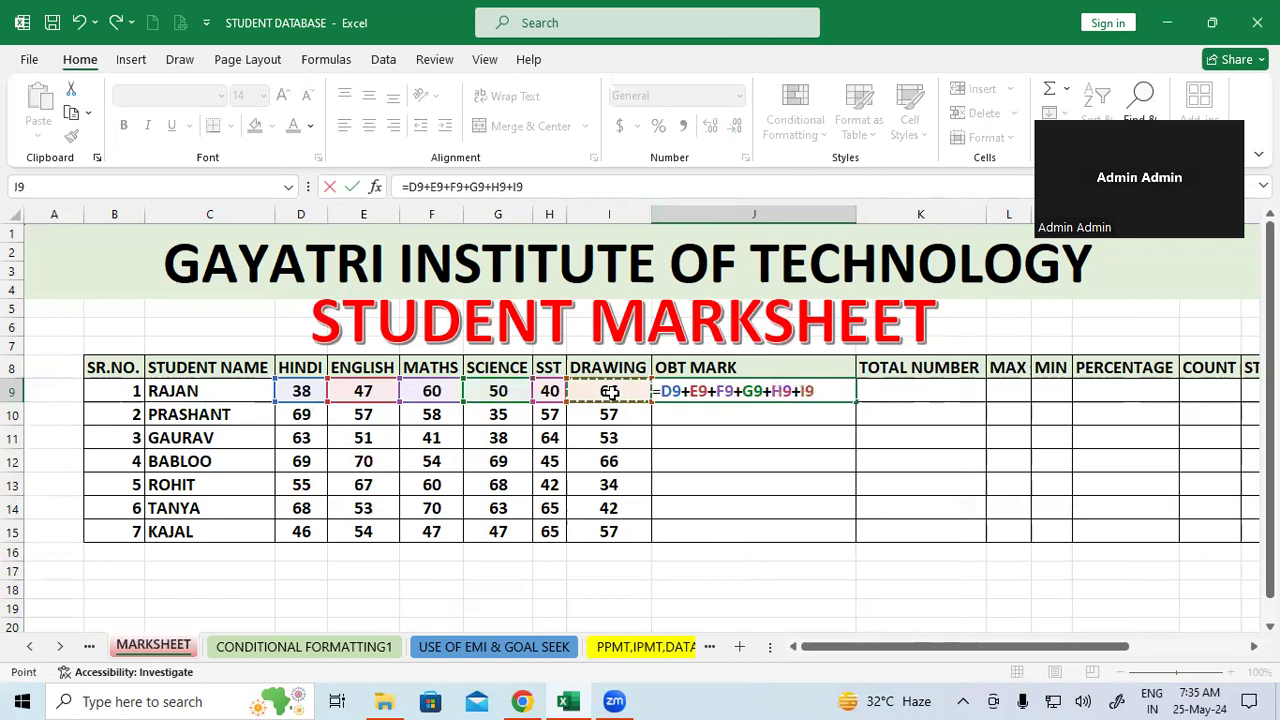
key(Return)
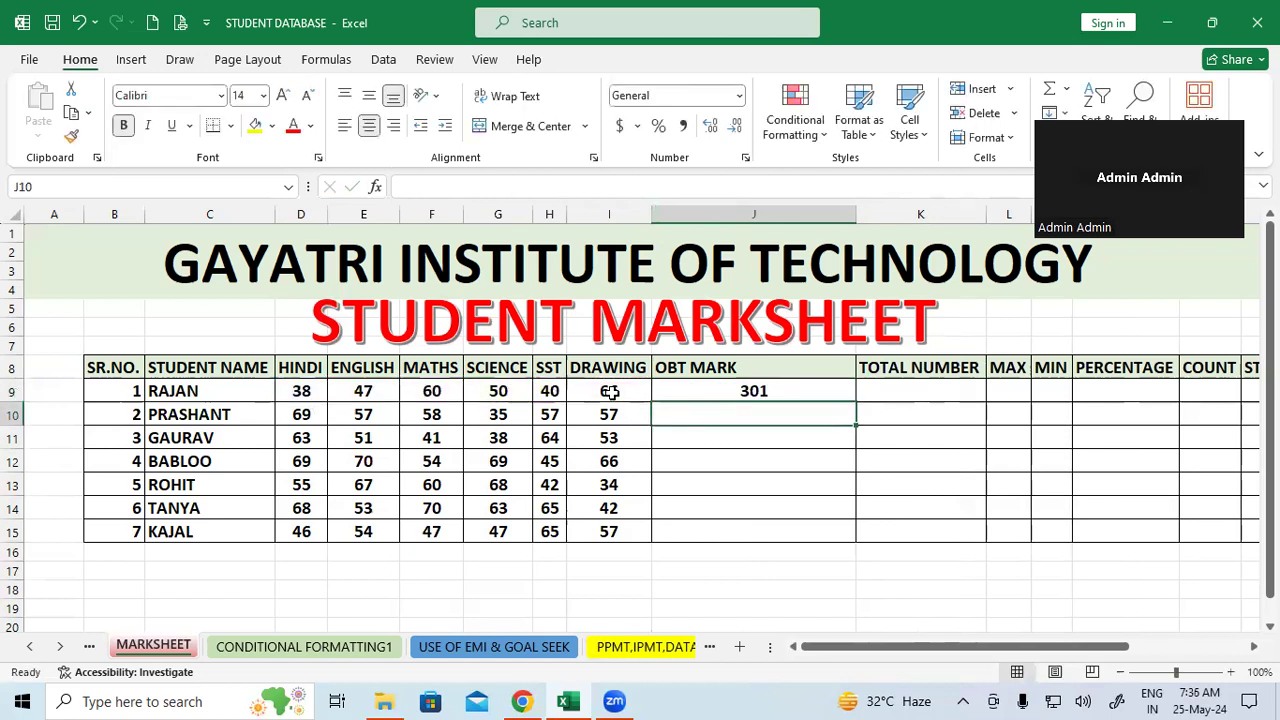
Delete that formula, then select D9:I9 and AutoSum with Alt+= into J9.
click(824, 393)
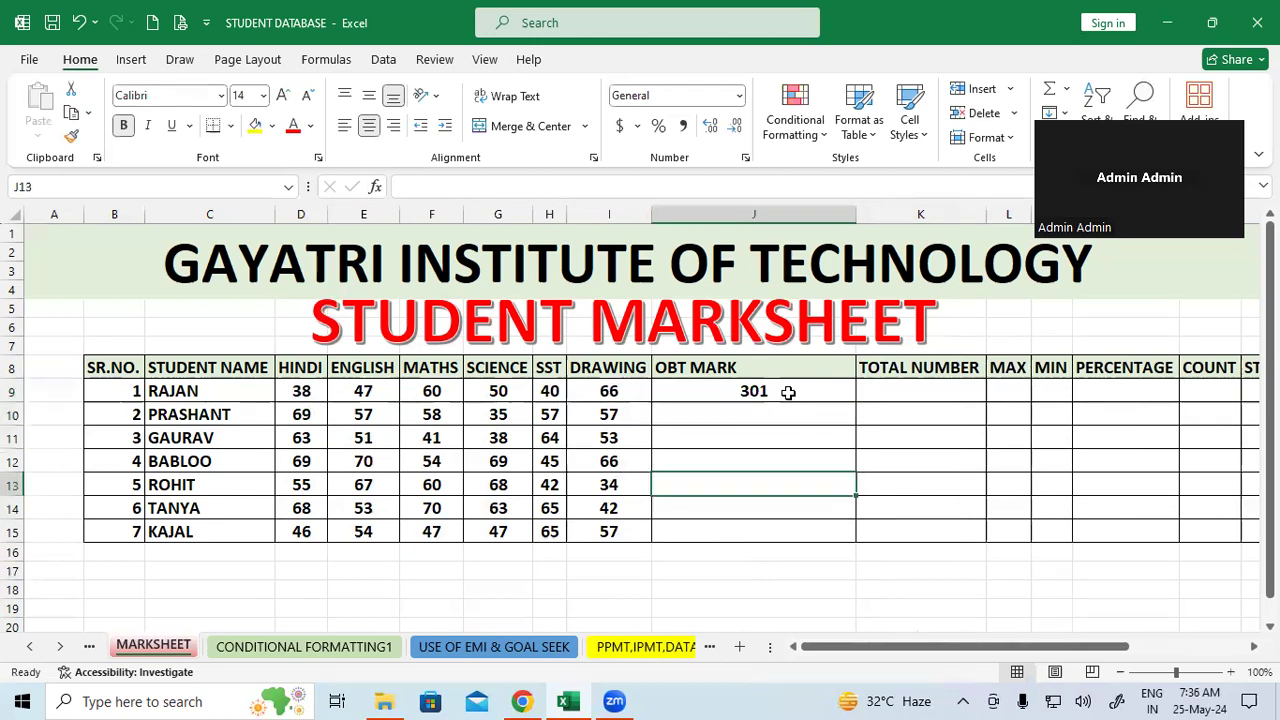
key(Delete)
click(777, 459)
click(751, 394)
drag(301, 391, 588, 392)
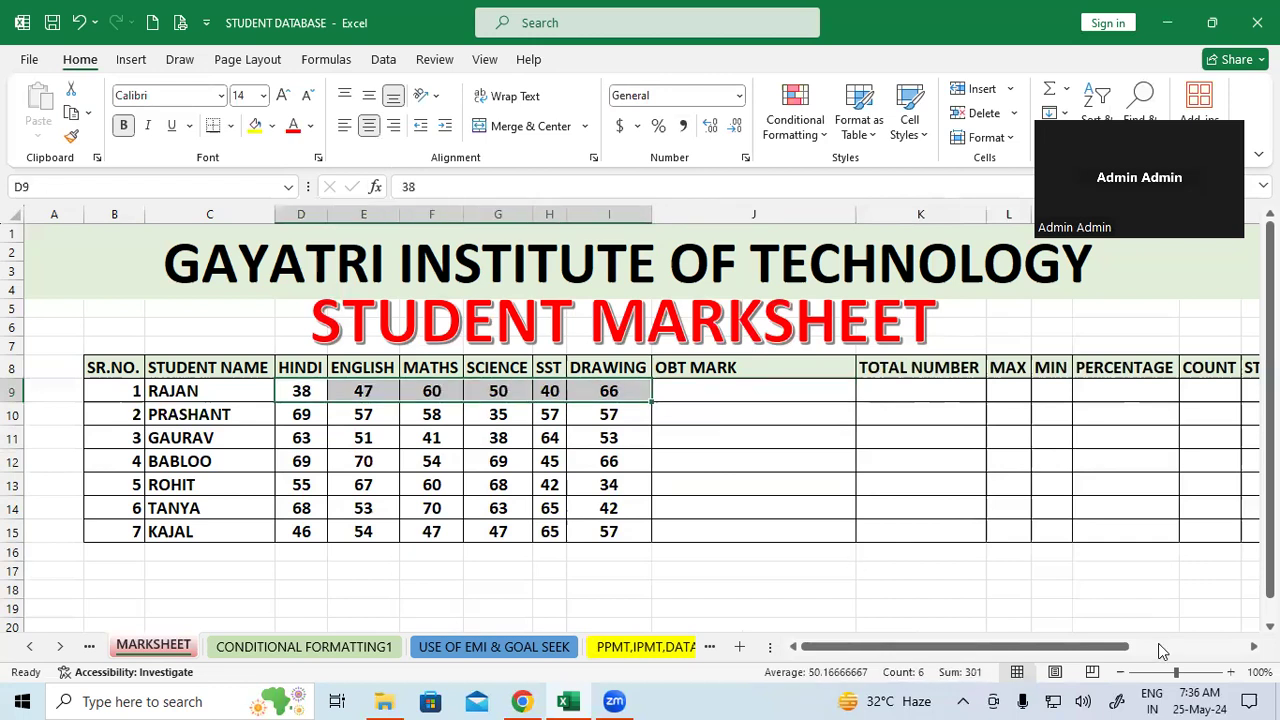
key(alt+equal)
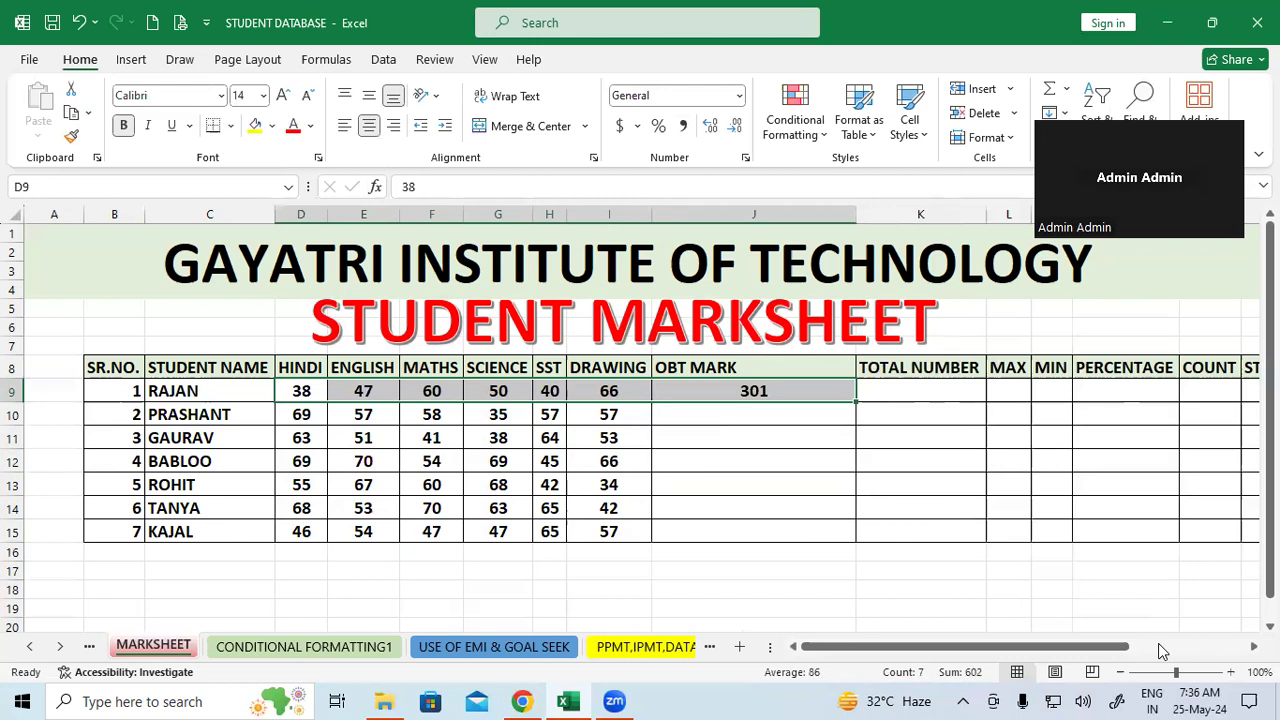
Clear J9 and insert =SUM(D9:I9) via Home > AutoSum > Sum, showing 301.
click(714, 462)
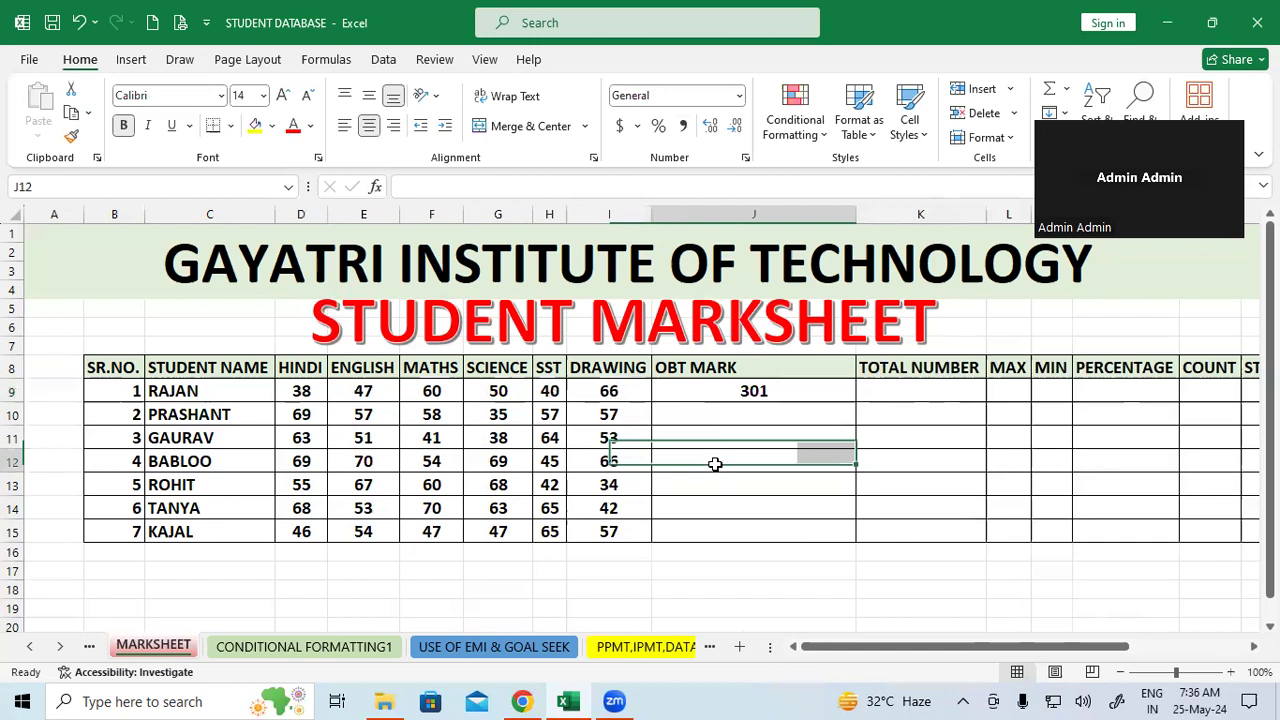
click(768, 399)
key(Delete)
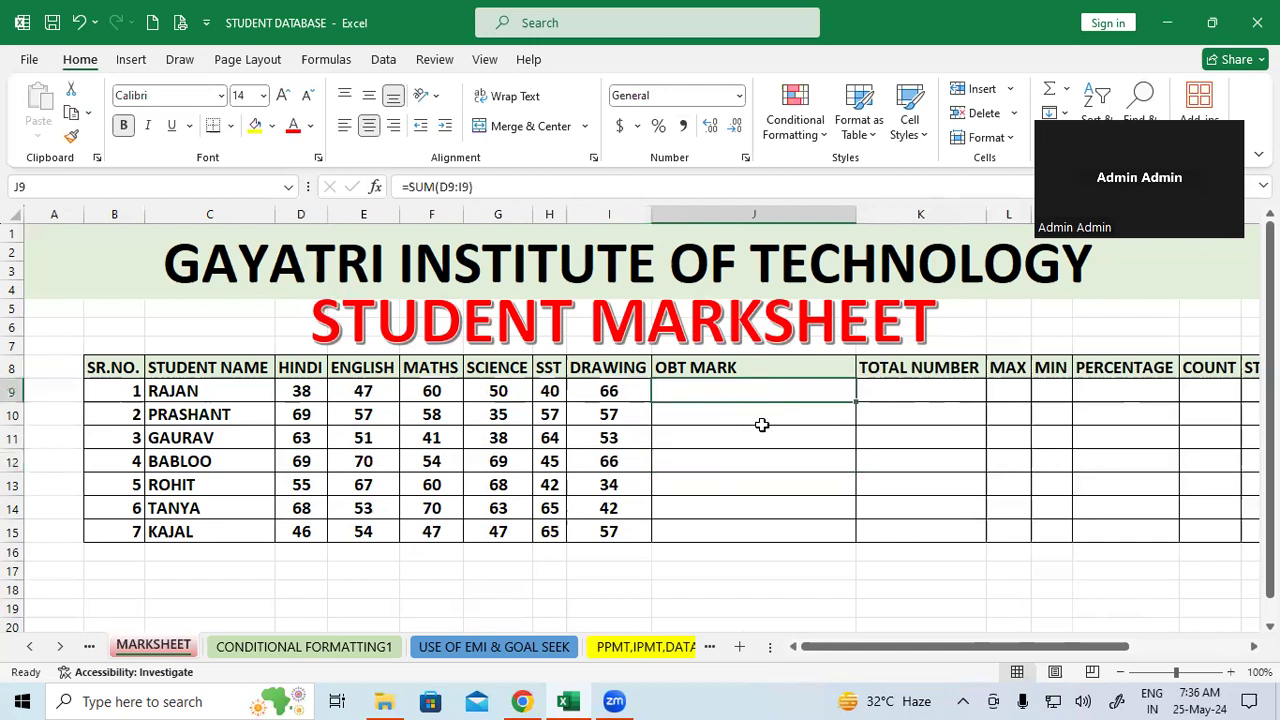
key(Down)
key(Down)
key(Down)
click(775, 391)
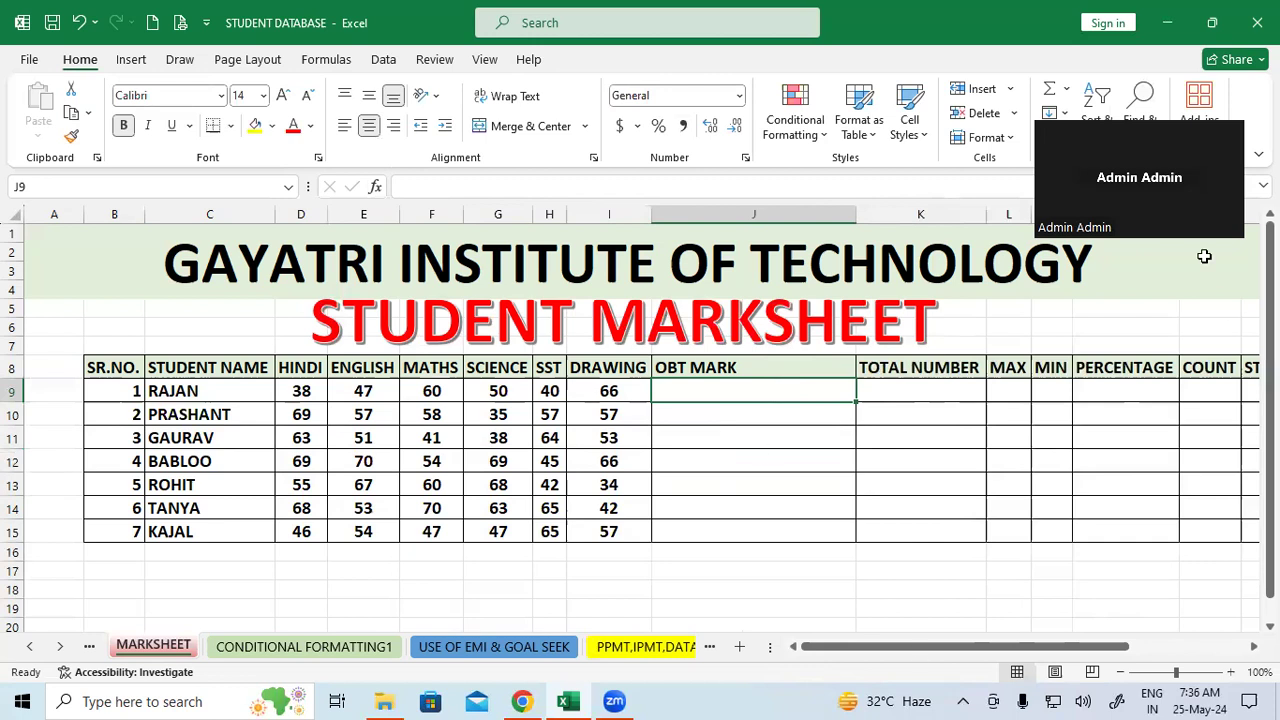
click(1067, 90)
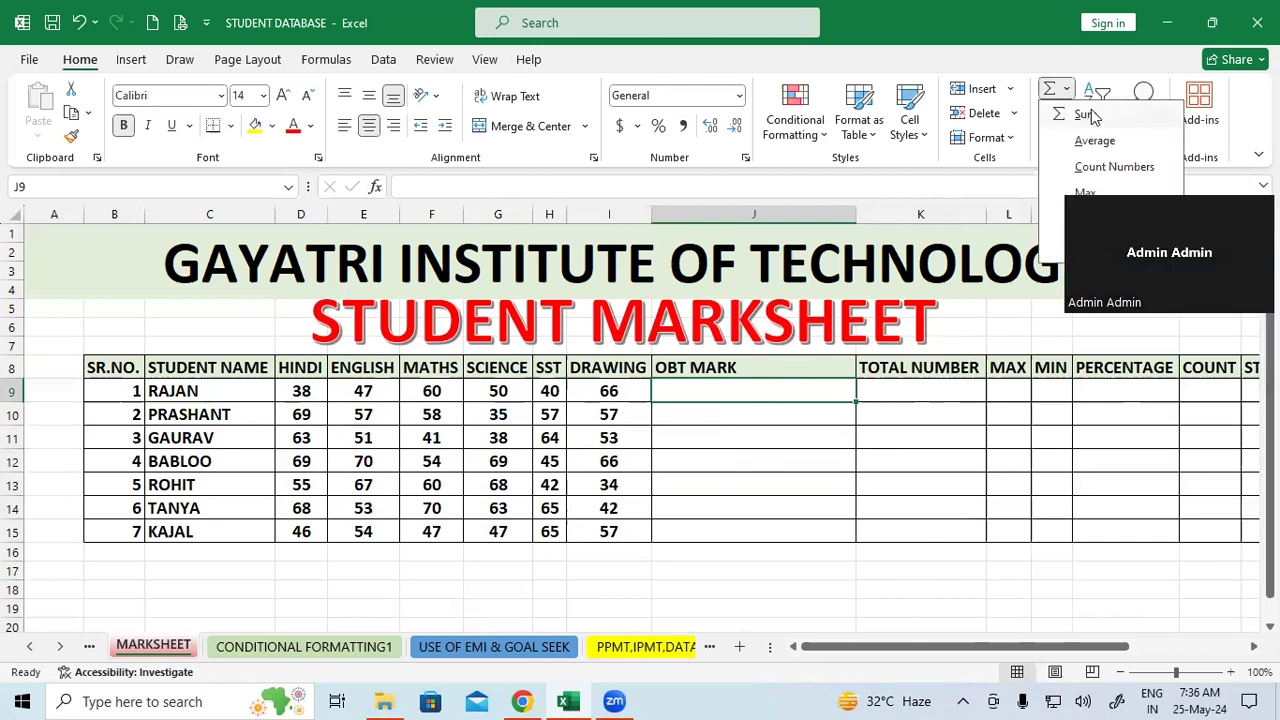
click(1090, 117)
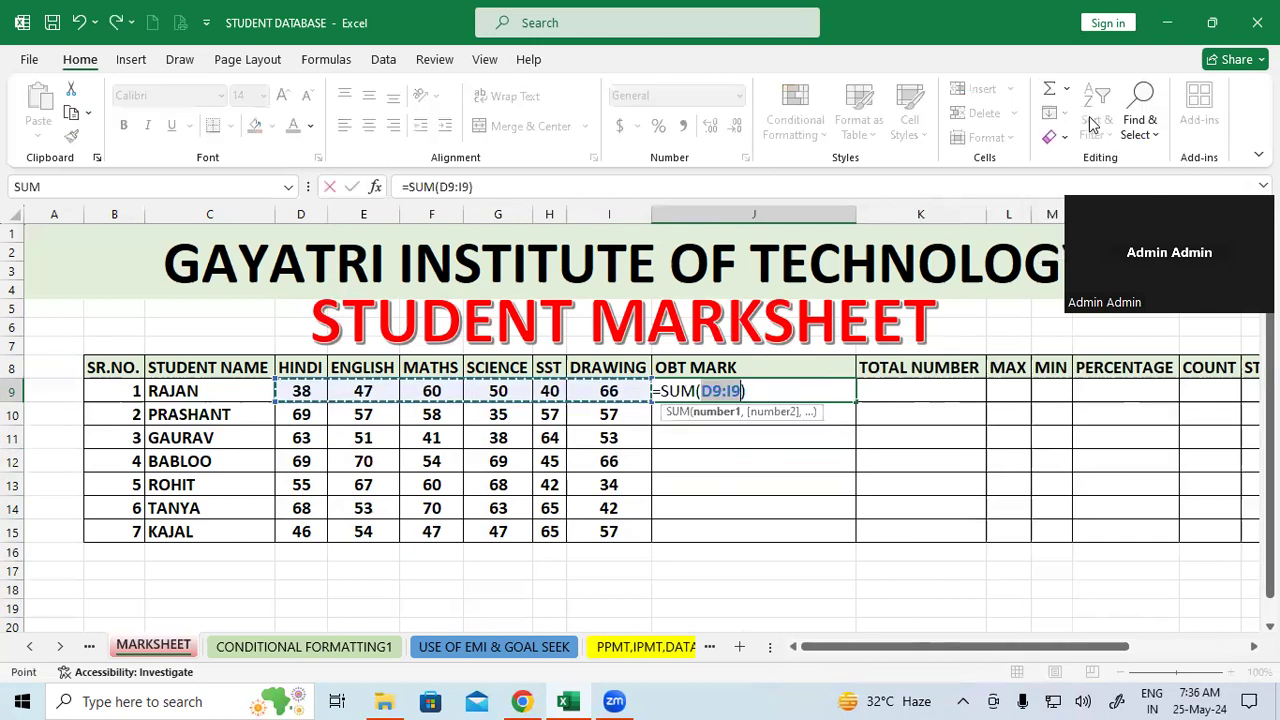
key(Return)
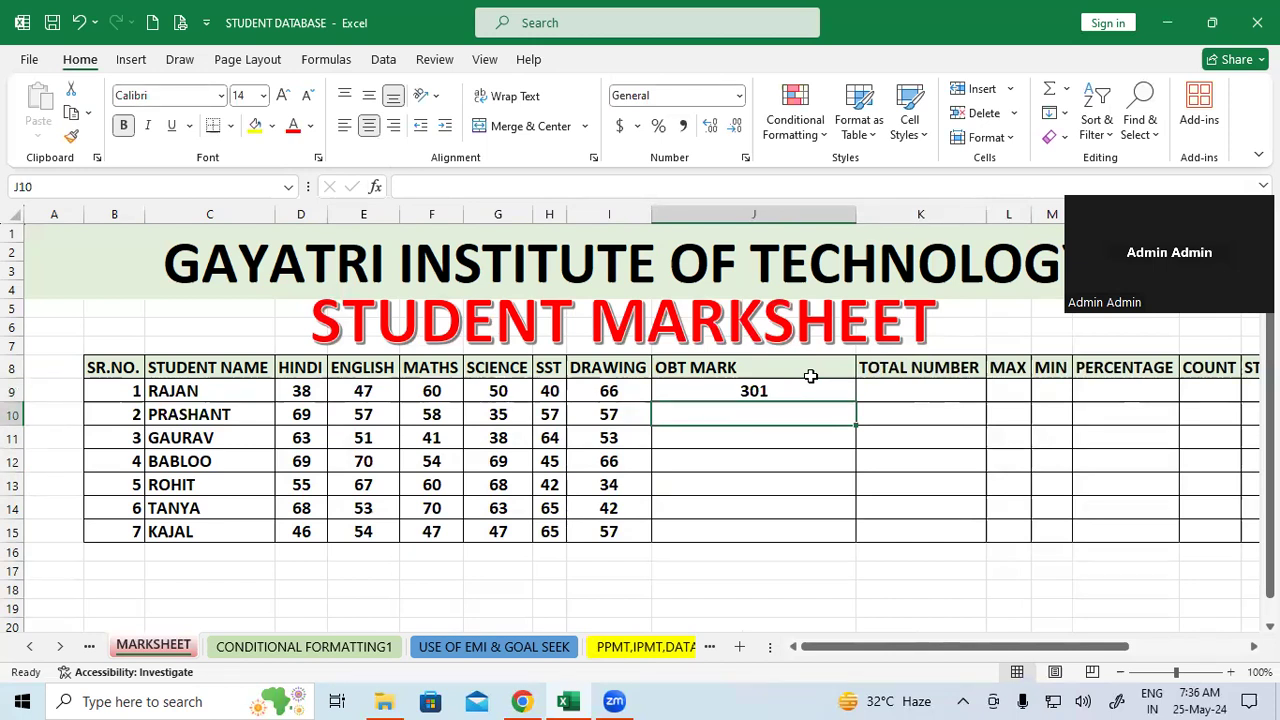
Clear J9 and hand-type =sum(d9:i9), correcting the D reference, to show 301.
click(791, 391)
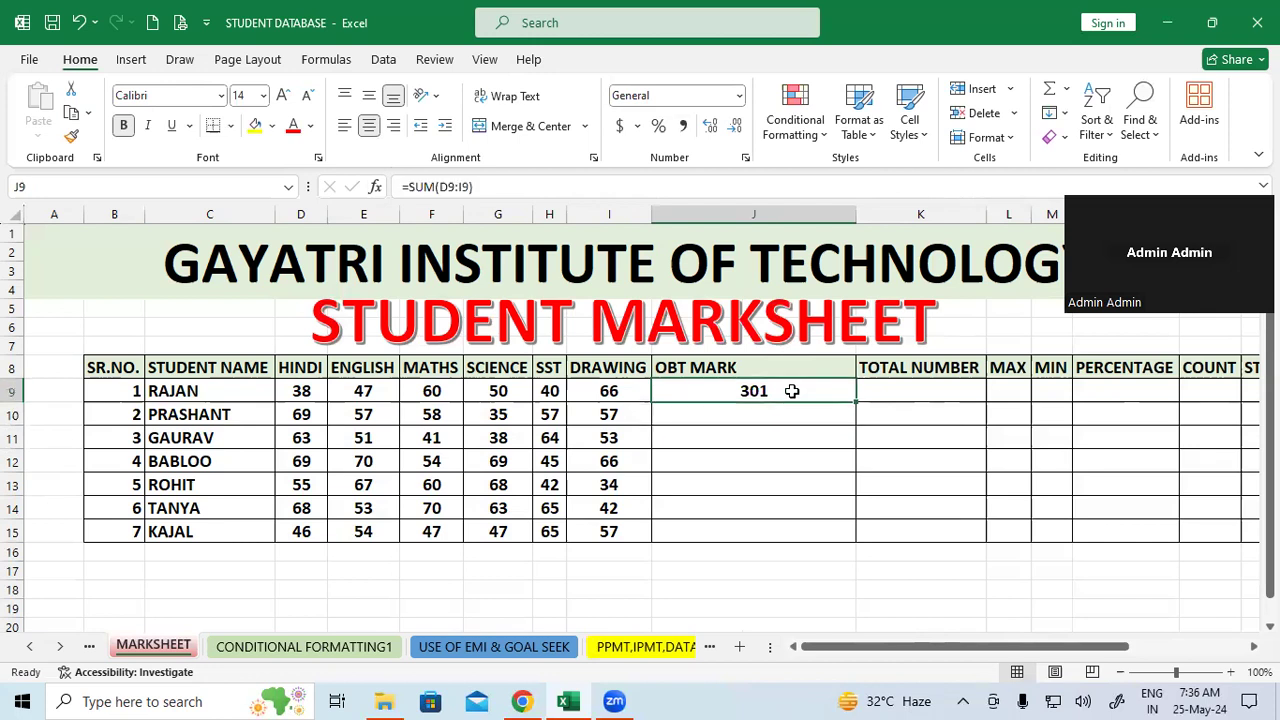
double_click(791, 391)
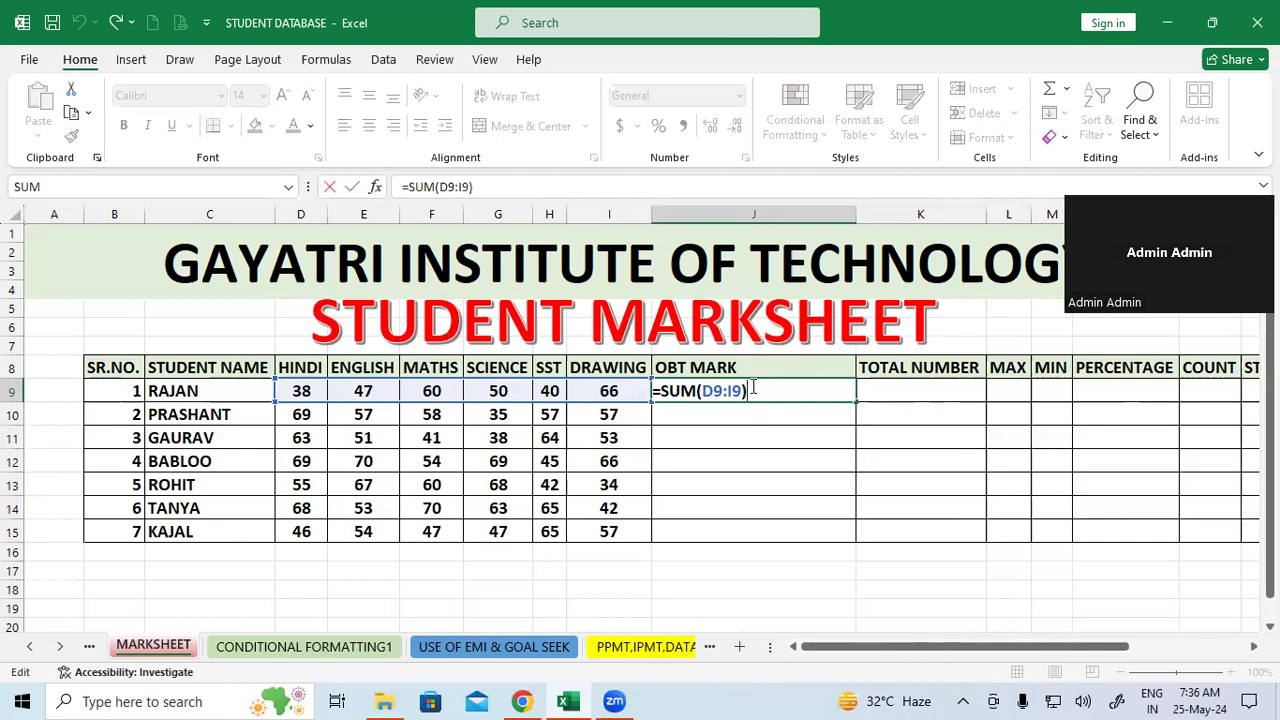
key(BackSpace)
key(BackSpace)
key(BackSpace)
key(BackSpace)
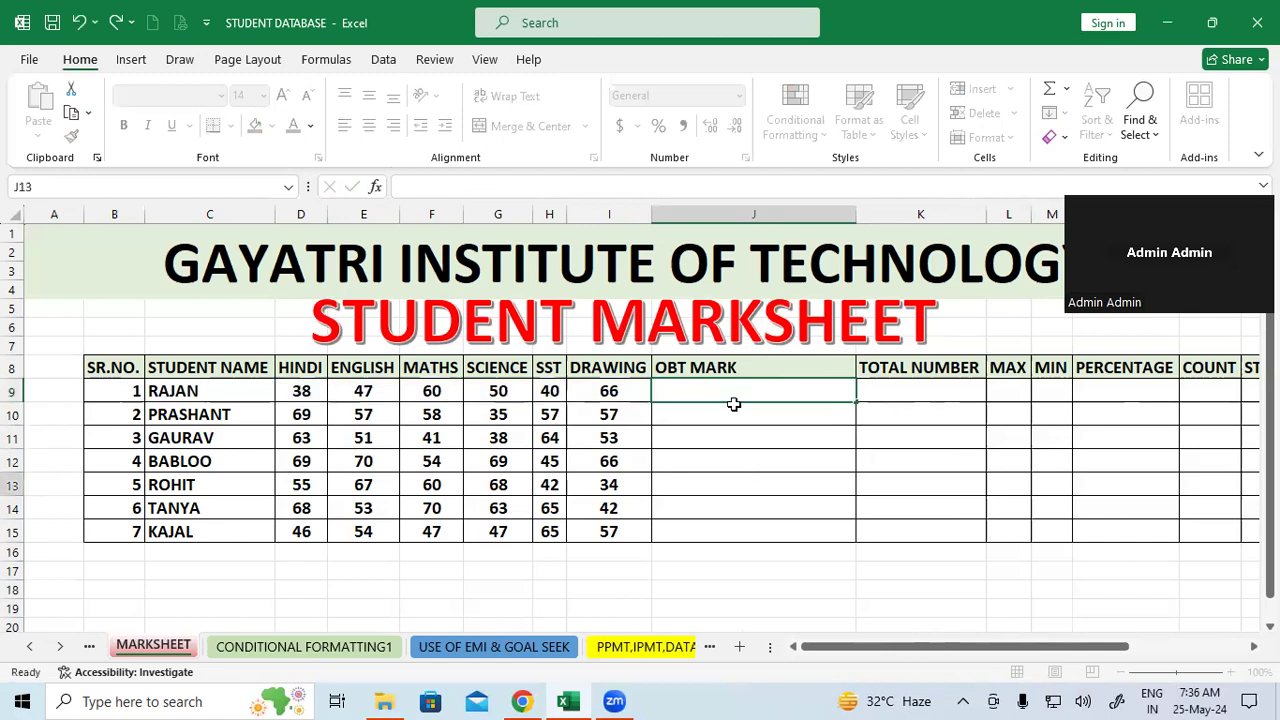
click(739, 395)
text(=)
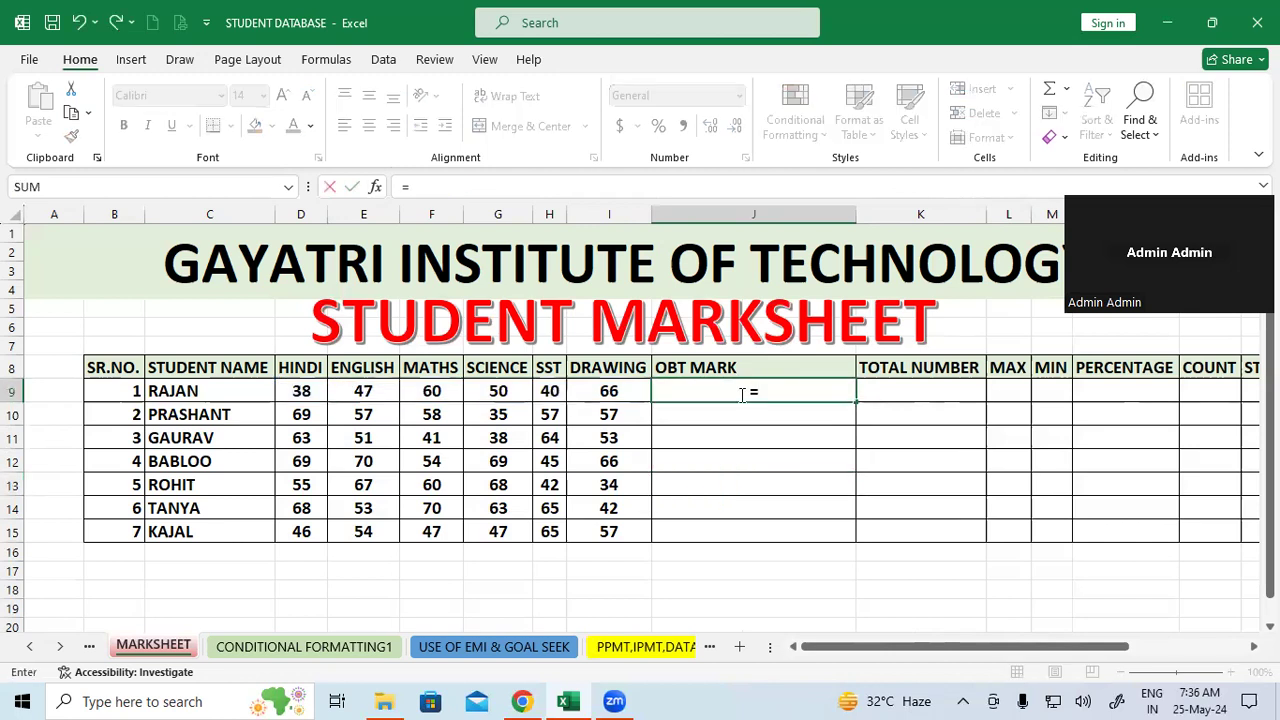
text(sum)
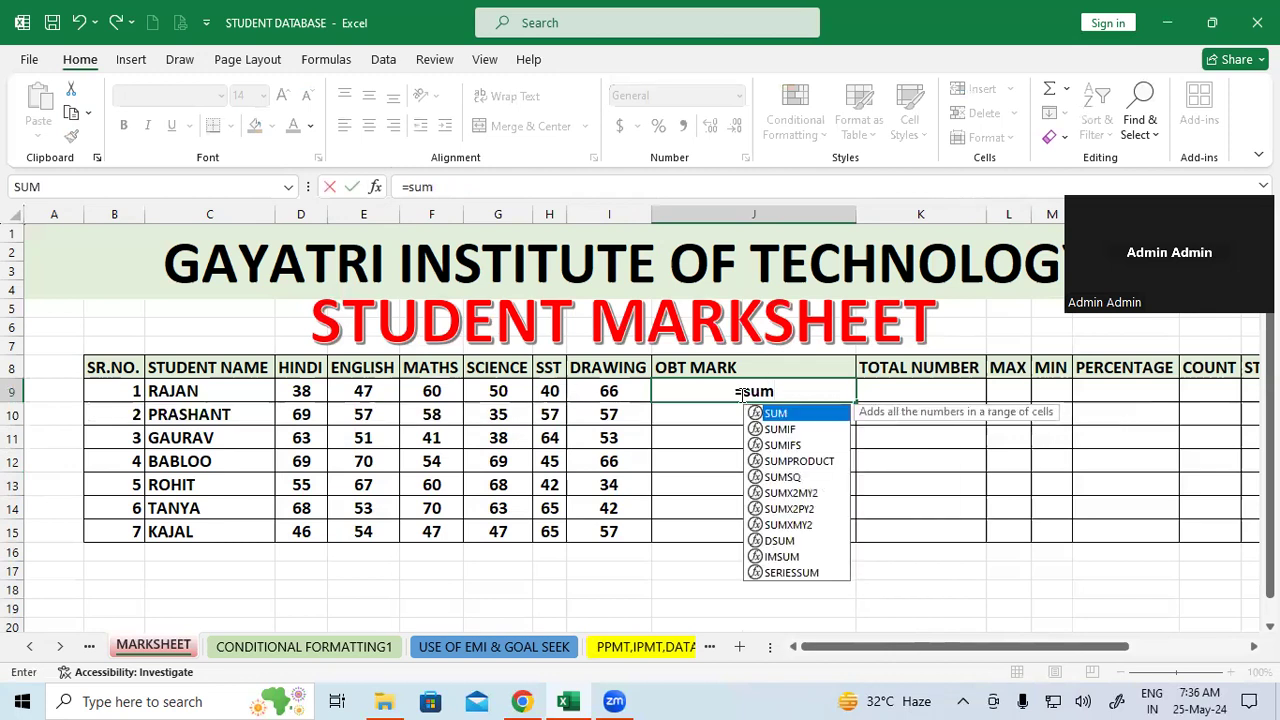
text((d)
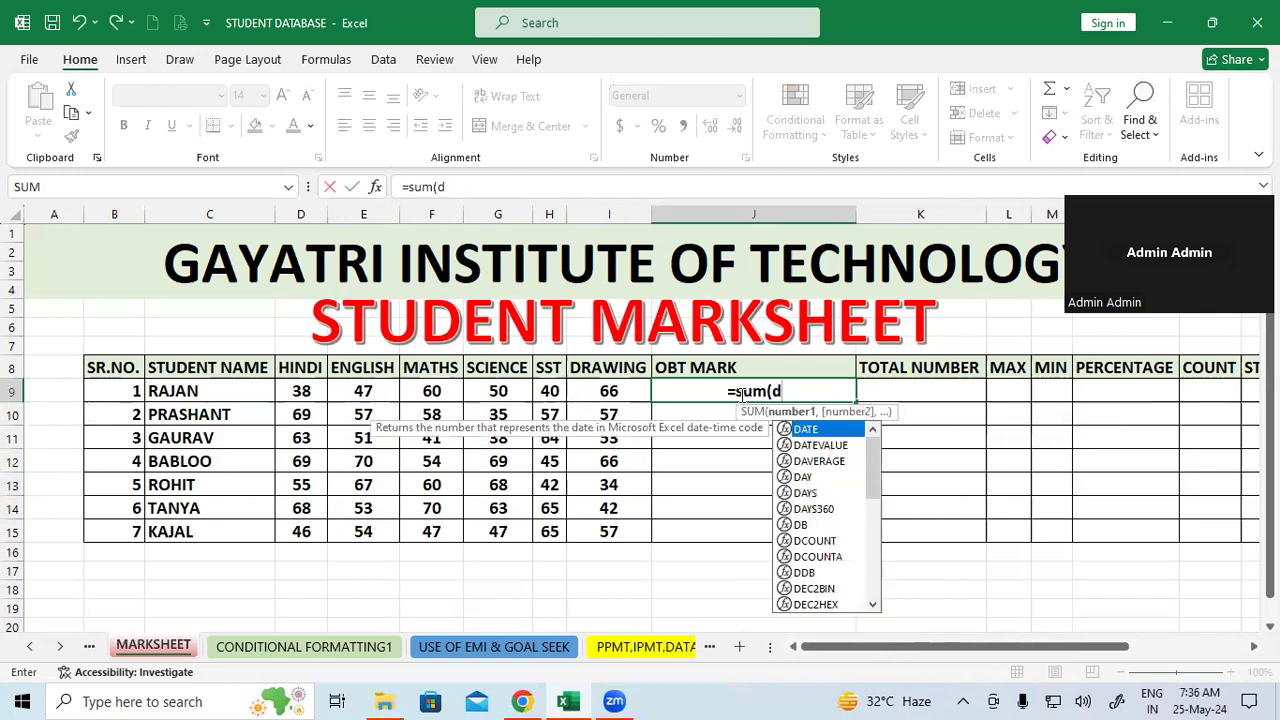
text(:)
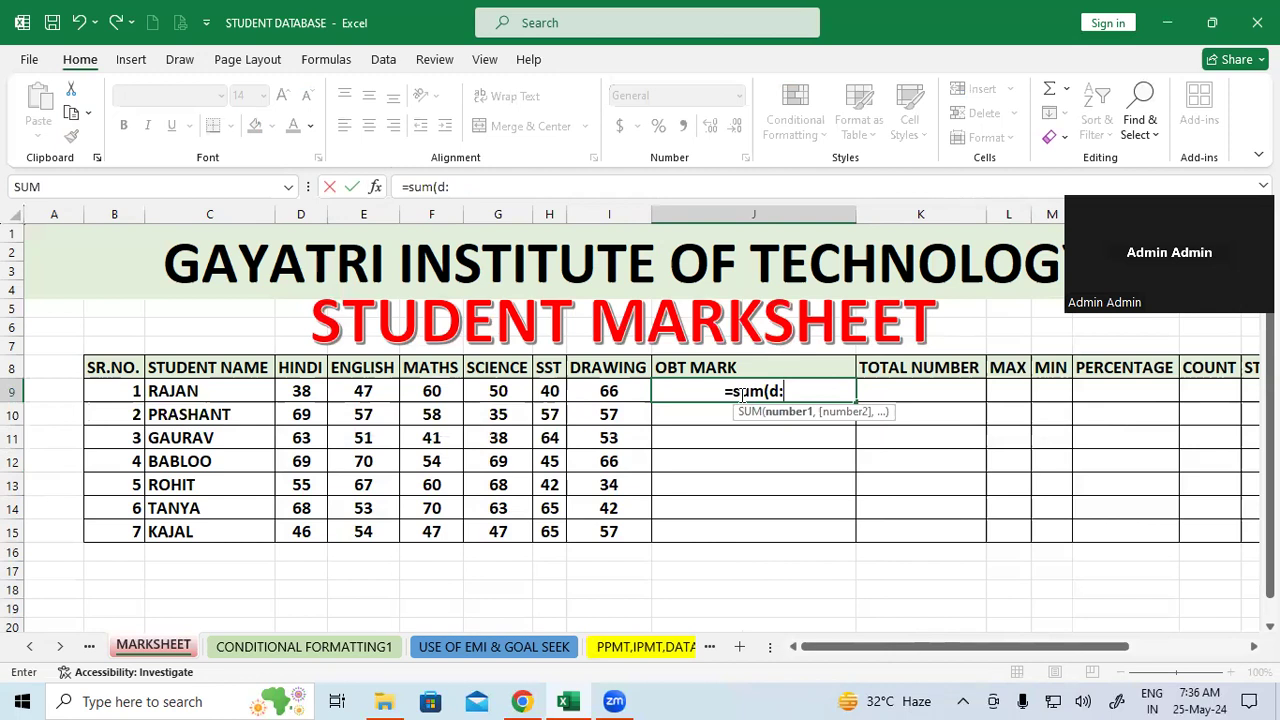
text(i)
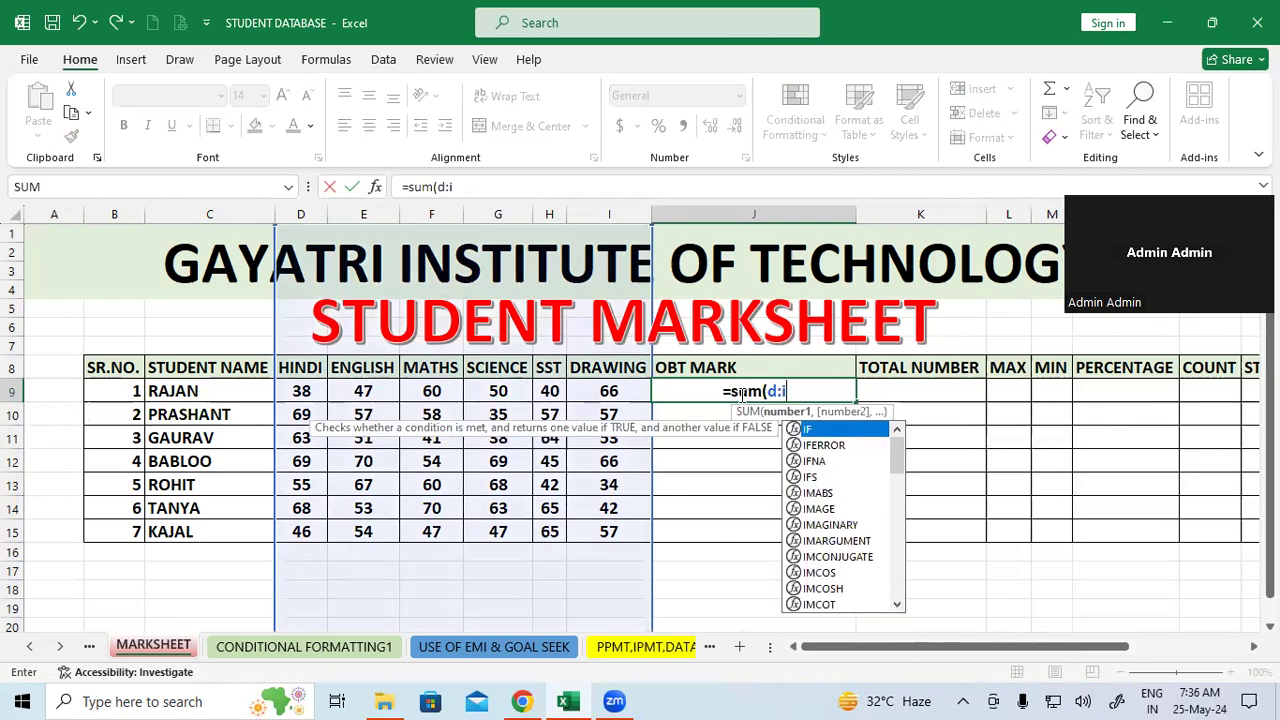
text(9))
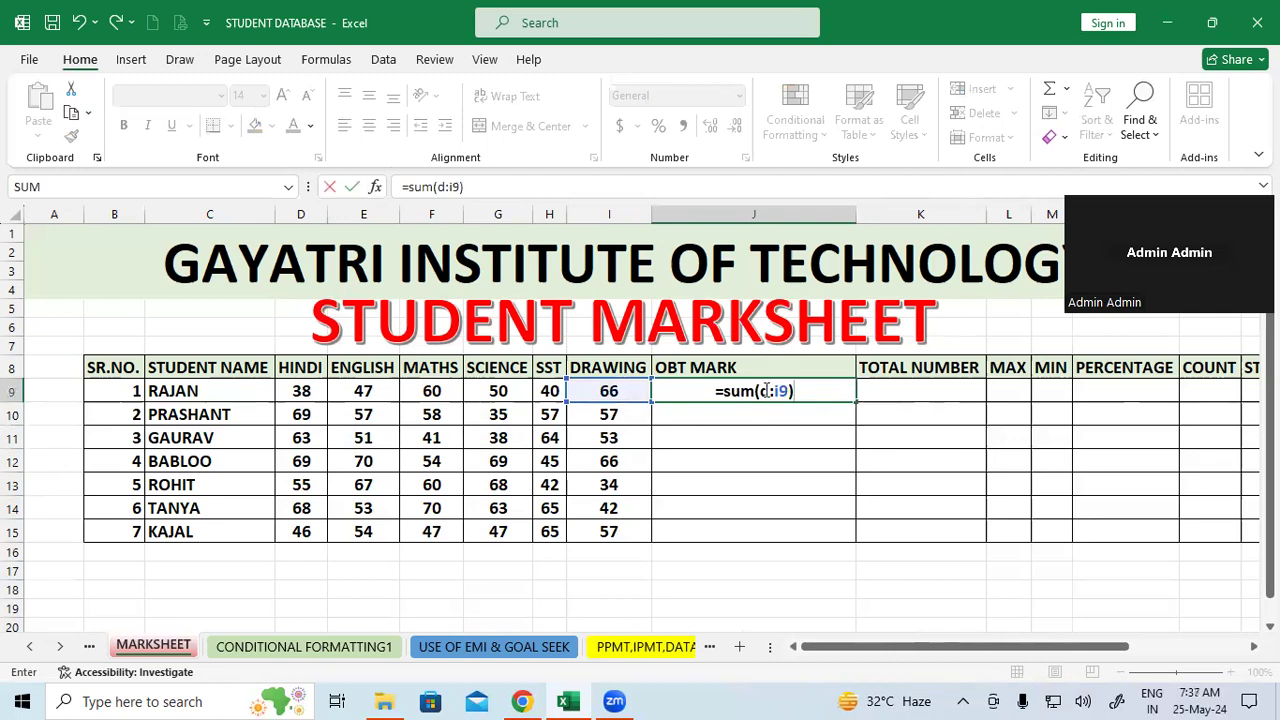
click(766, 390)
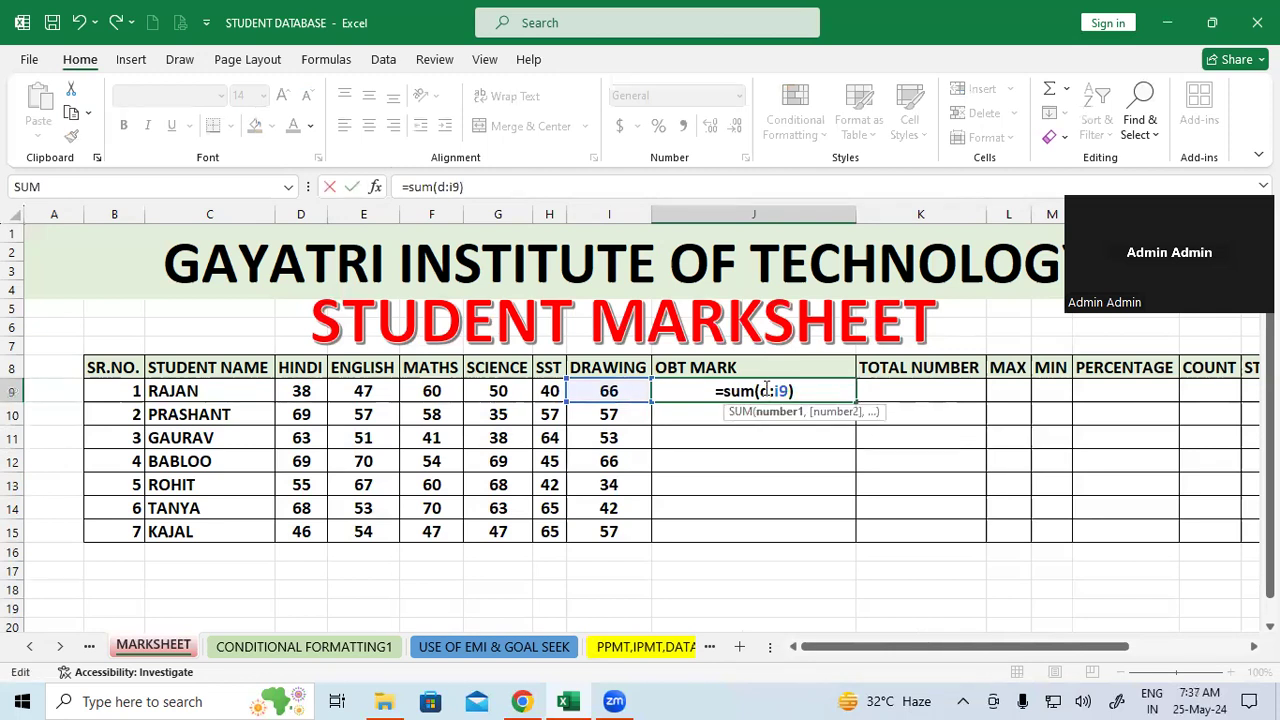
text(9)
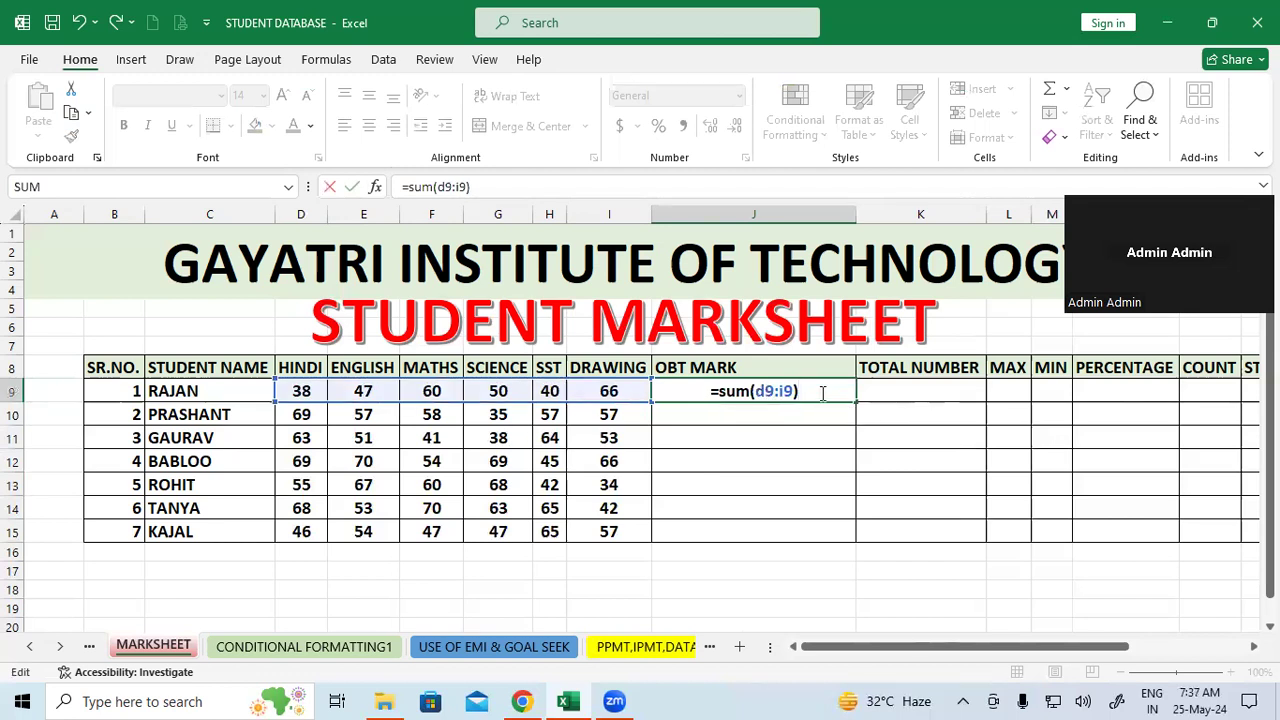
key(Return)
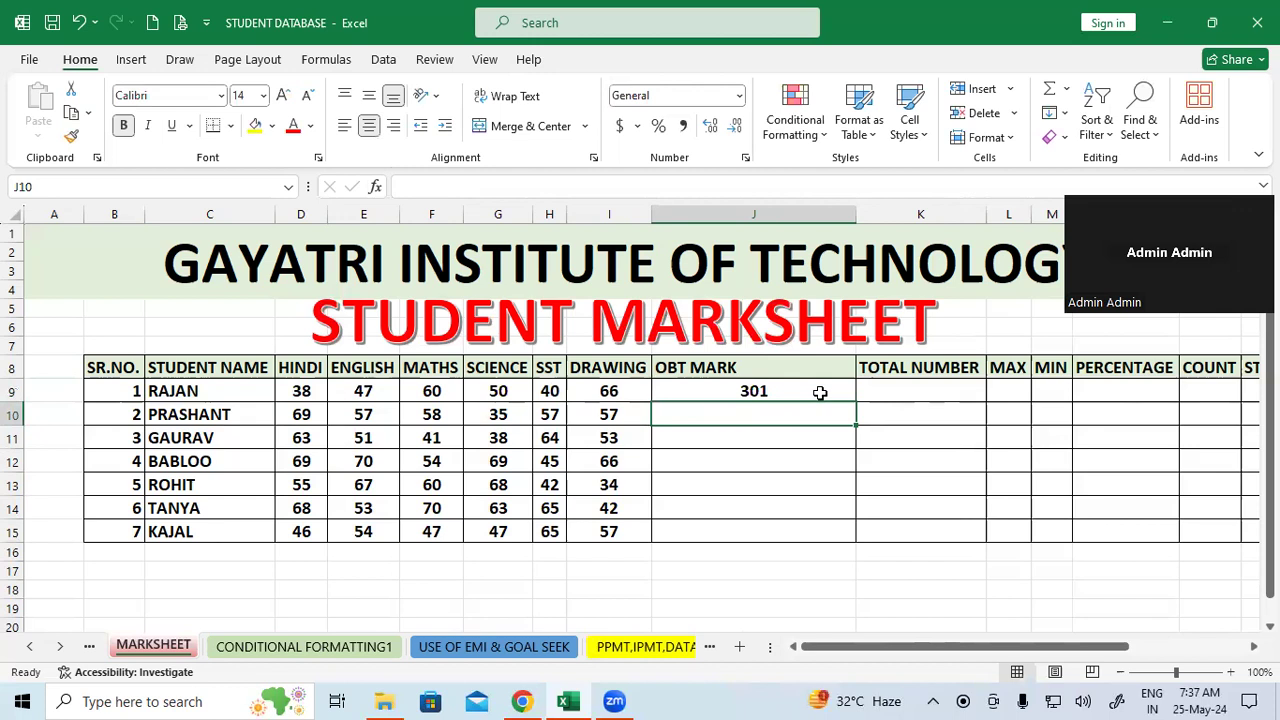
click(820, 392)
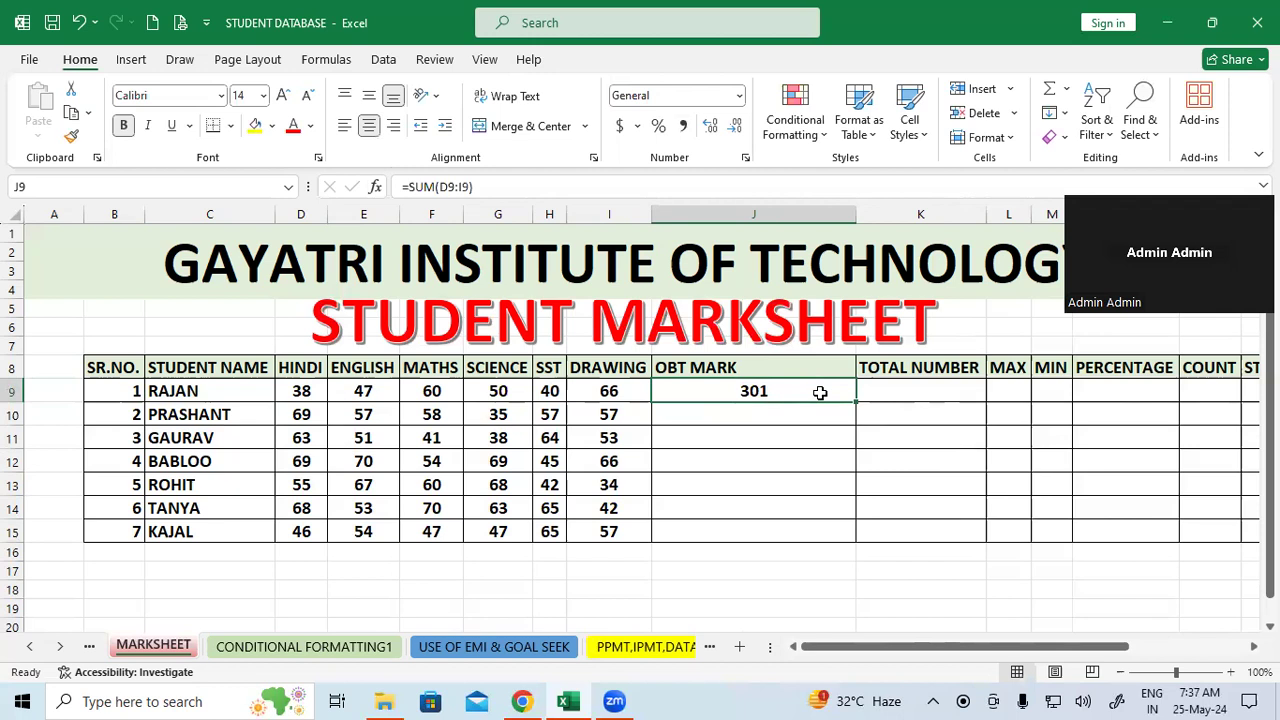
Fill J9's total down to J15 (301 to 316) and narrow the OBT MARK column.
click(768, 516)
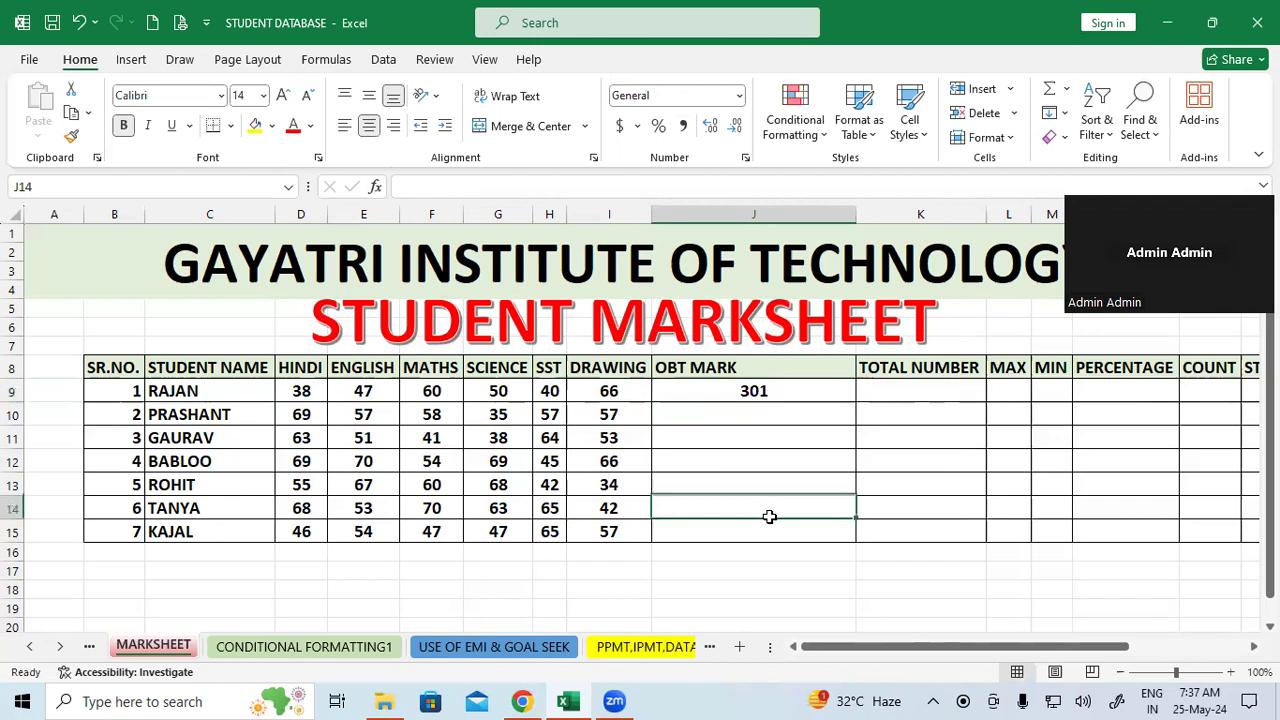
click(784, 391)
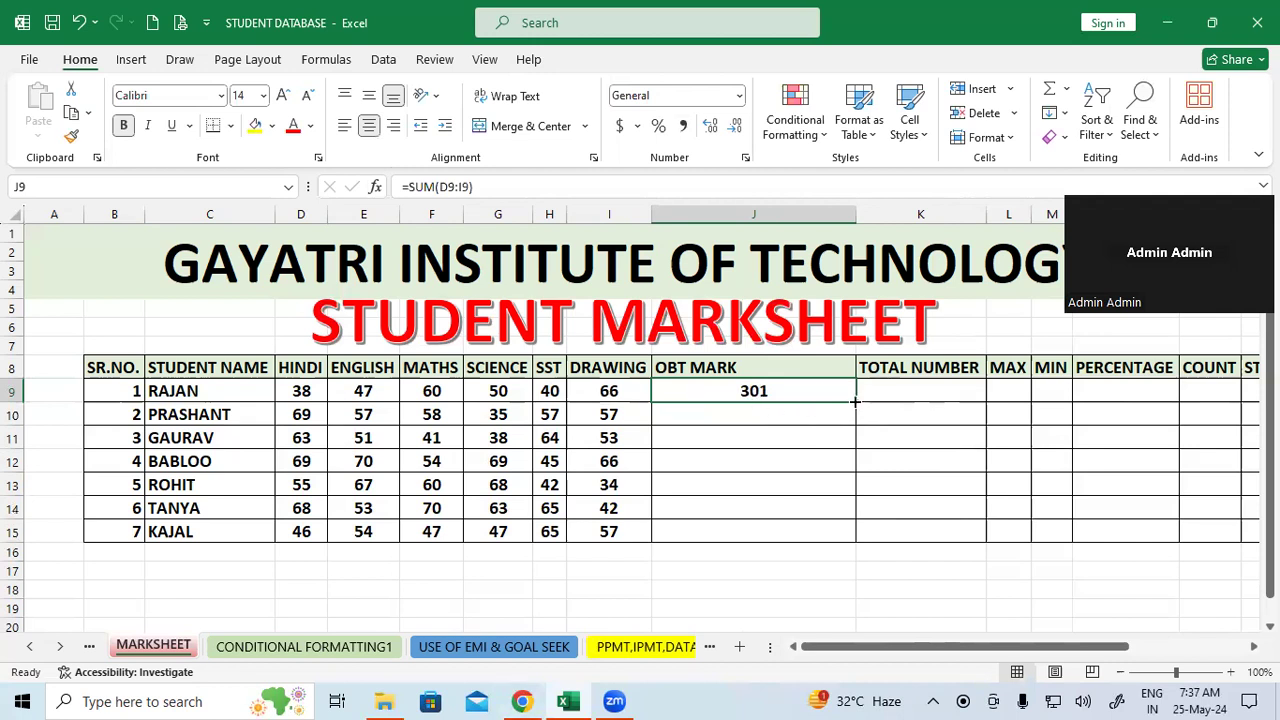
double_click(855, 401)
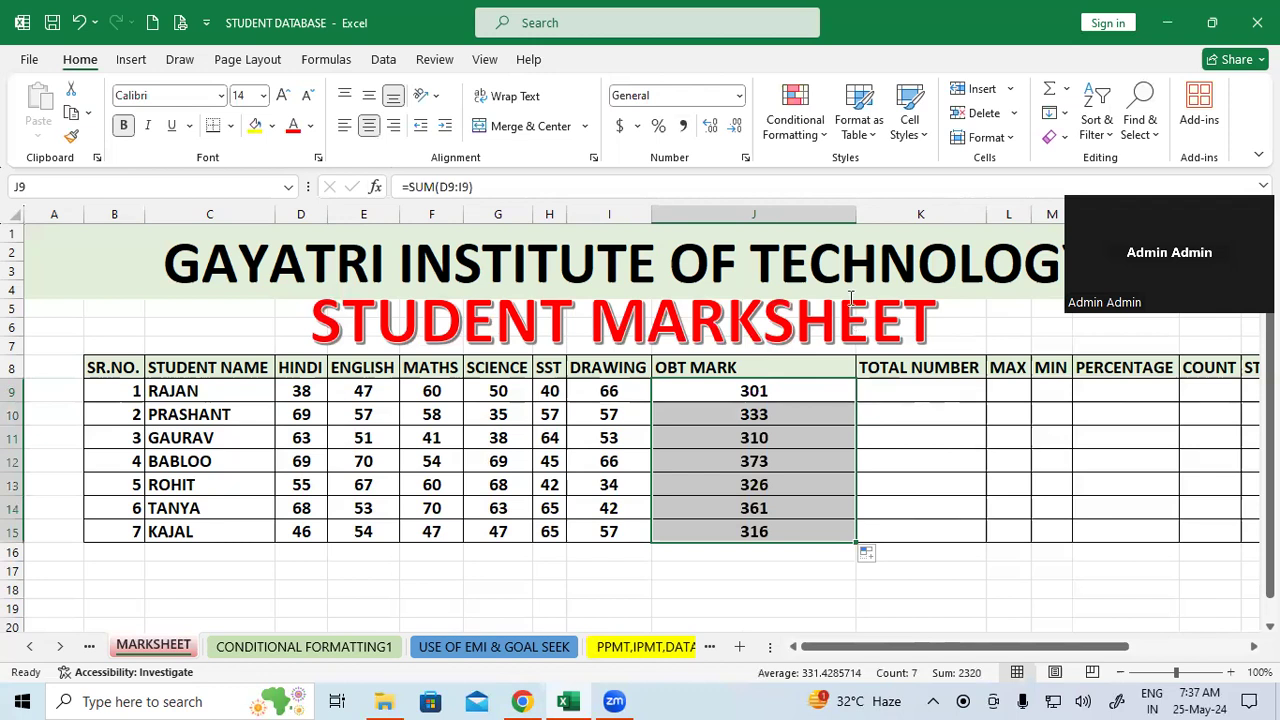
drag(857, 215, 750, 313)
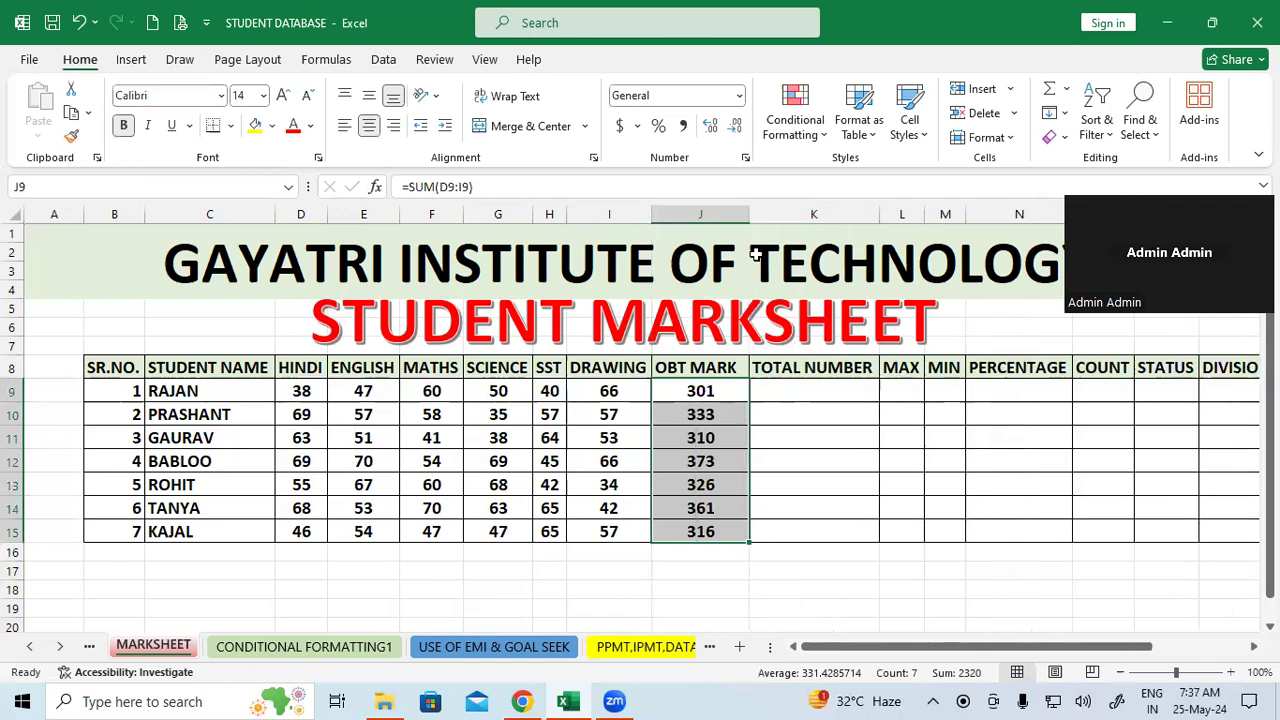
click(801, 389)
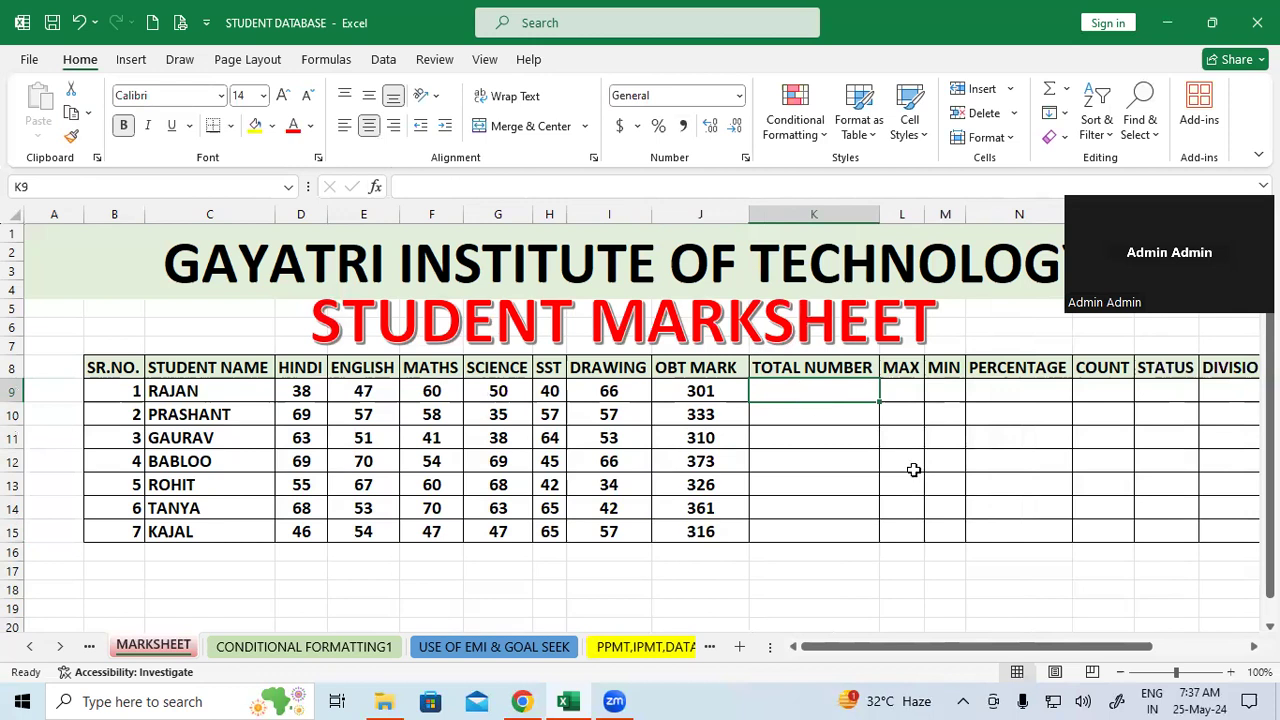
Enter 600 in K9 and copy it down to K15 for all seven students.
text(100)
key(BackSpace)
key(BackSpace)
key(BackSpace)
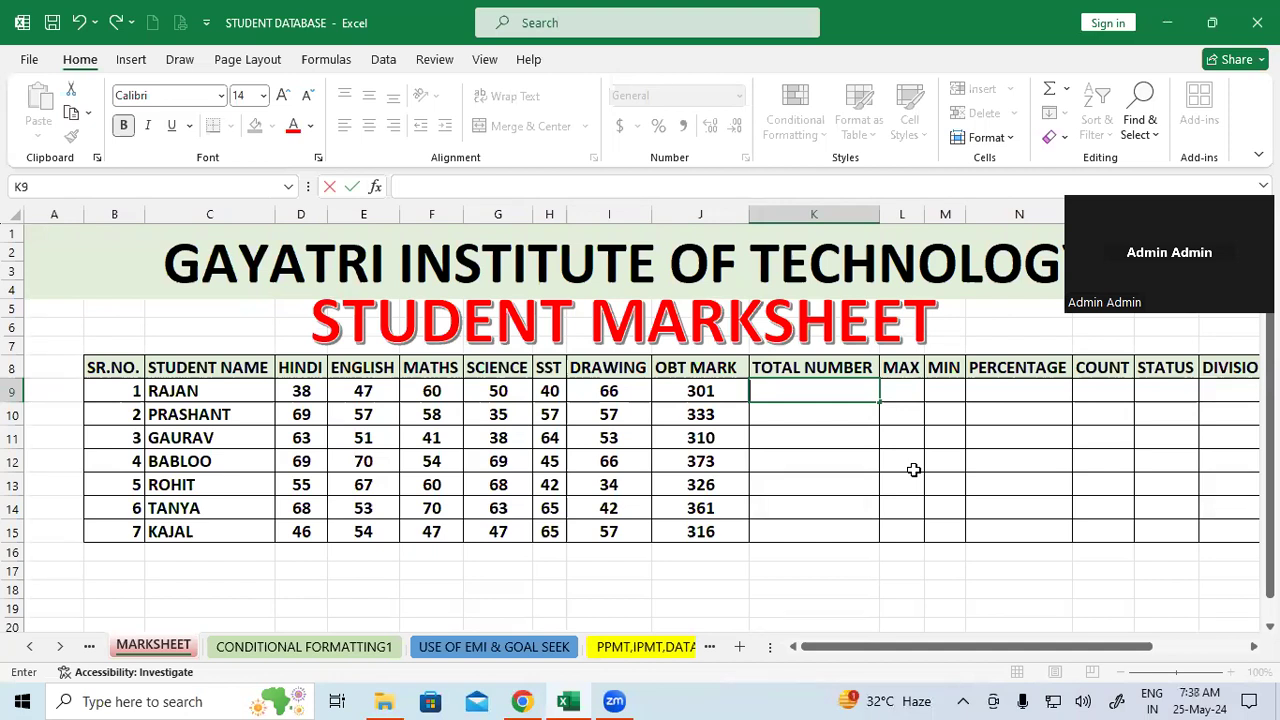
text(600)
click(913, 469)
click(840, 397)
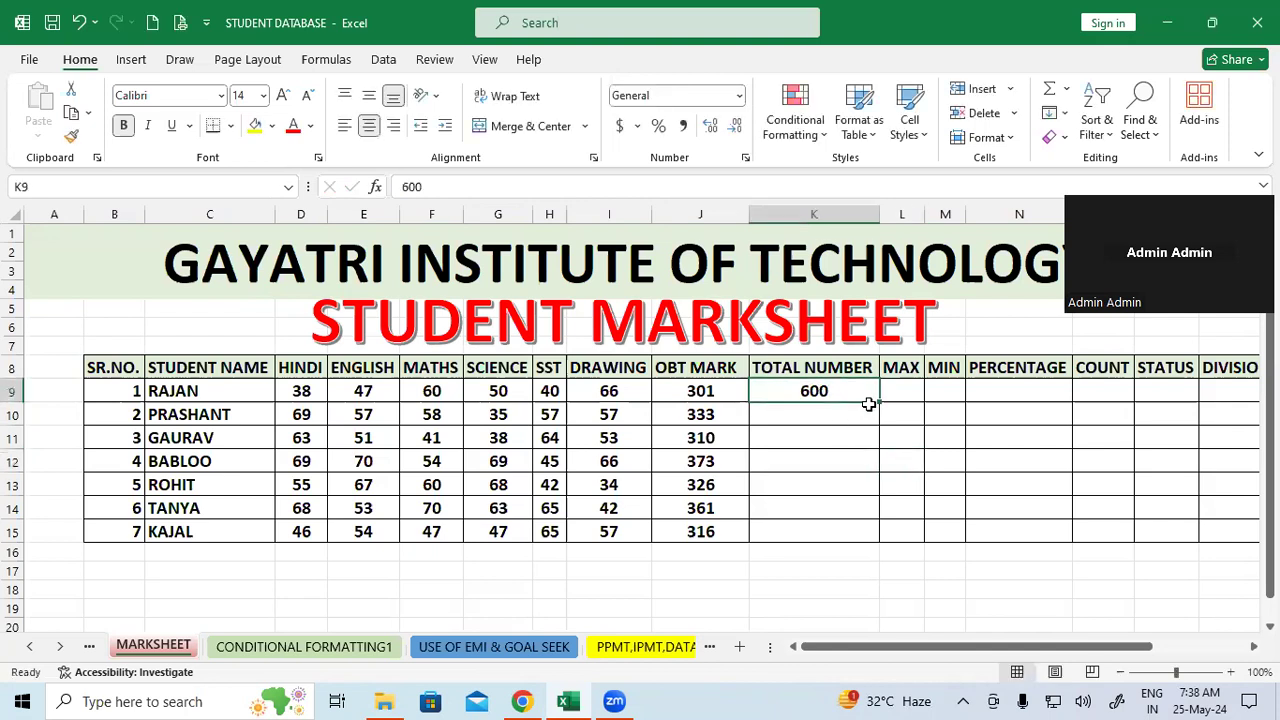
mouse_move(877, 403)
mouse_down()
mouse_move(871, 563)
mouse_move(866, 543)
mouse_up()
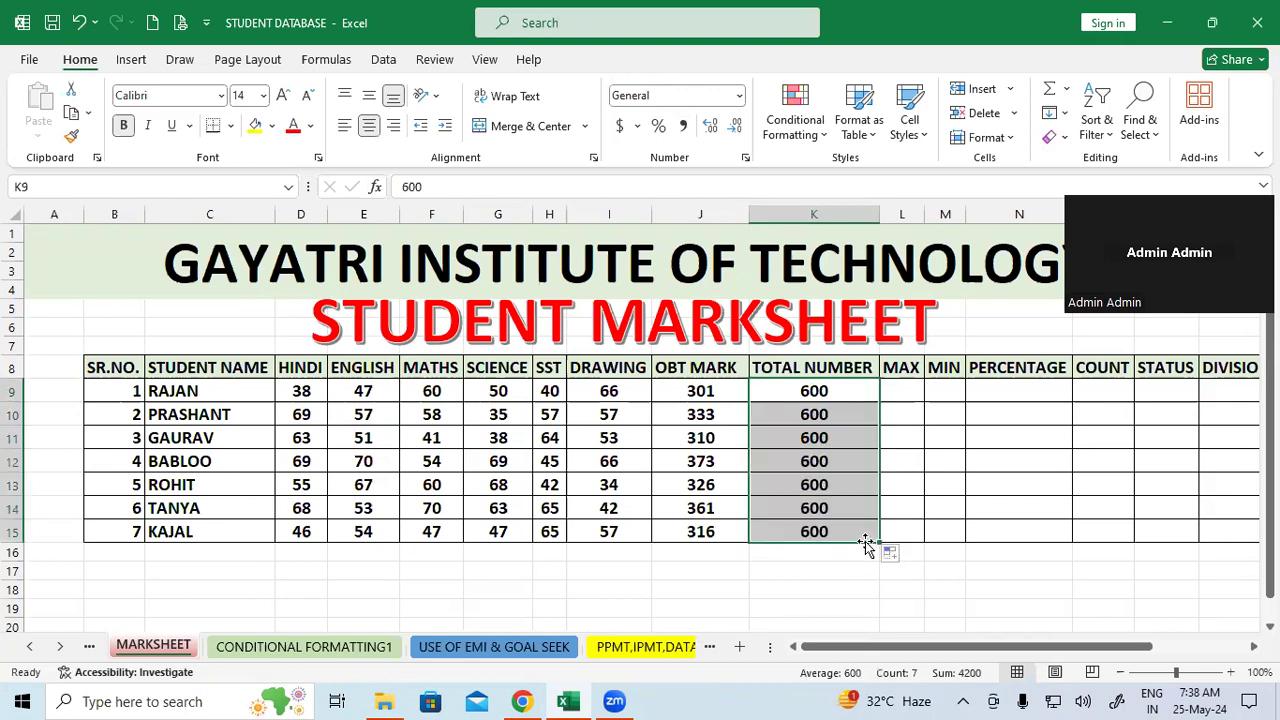
click(958, 455)
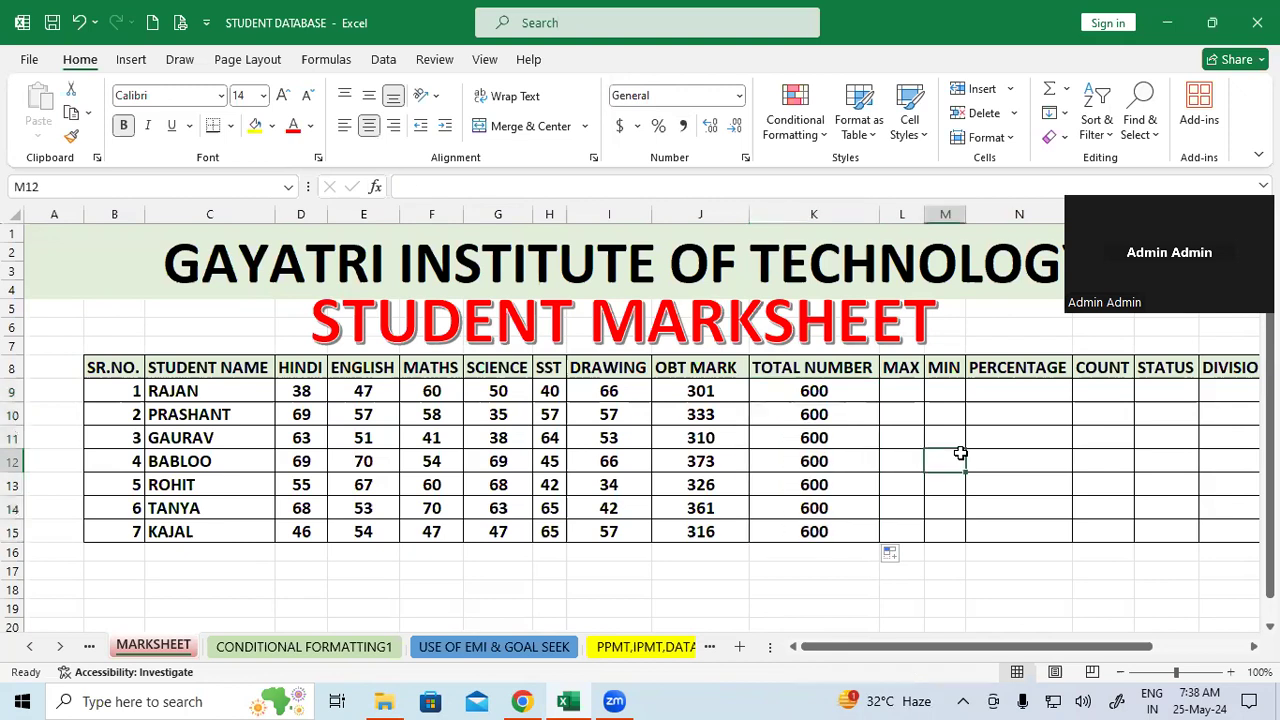
click(913, 391)
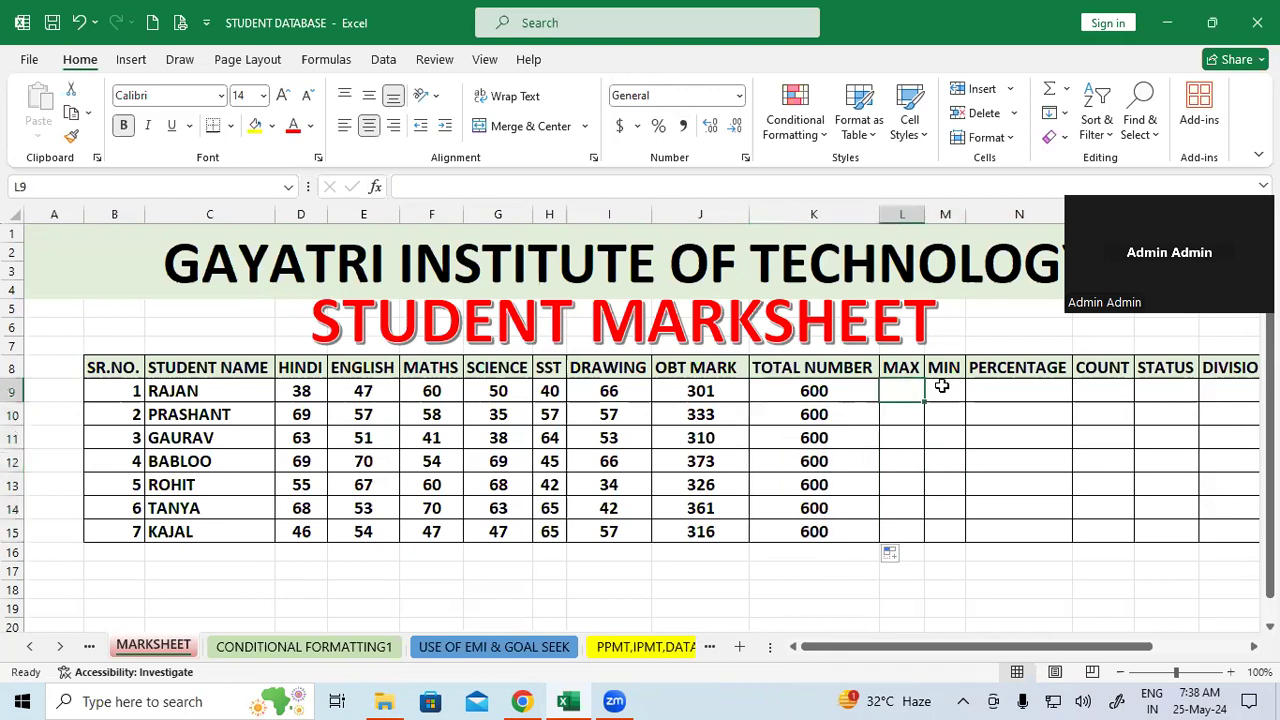
click(943, 386)
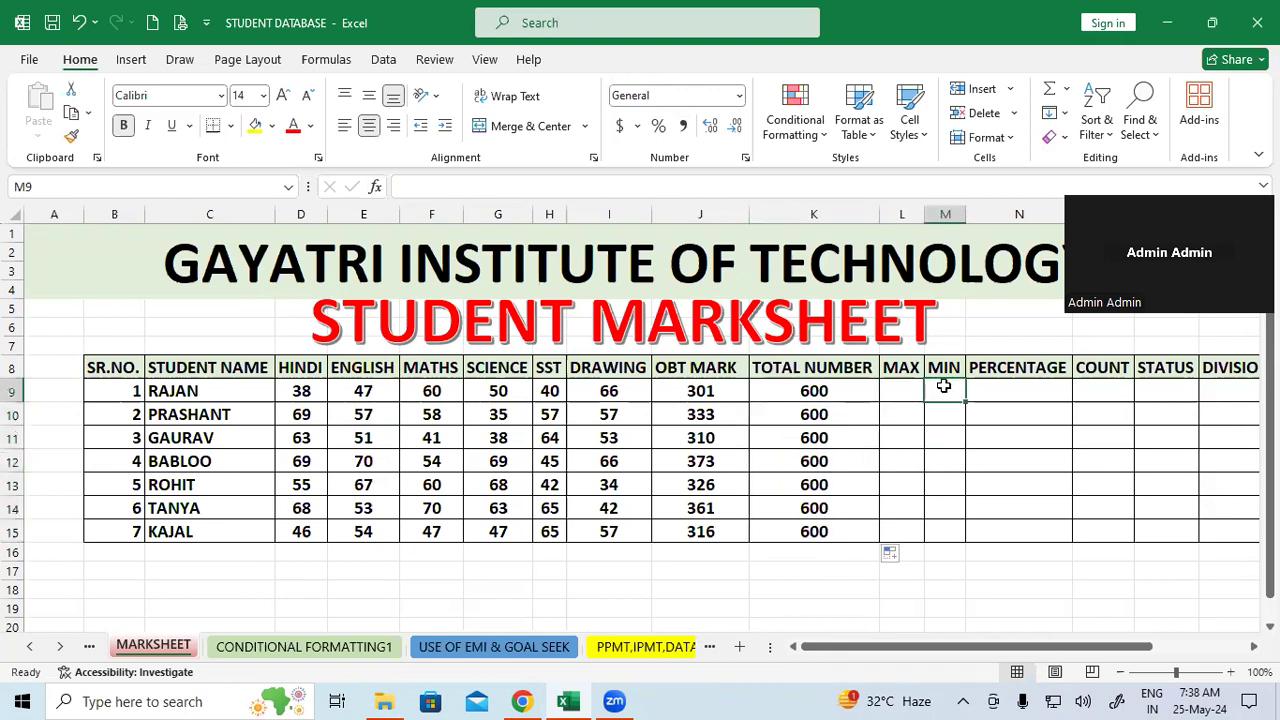
click(893, 389)
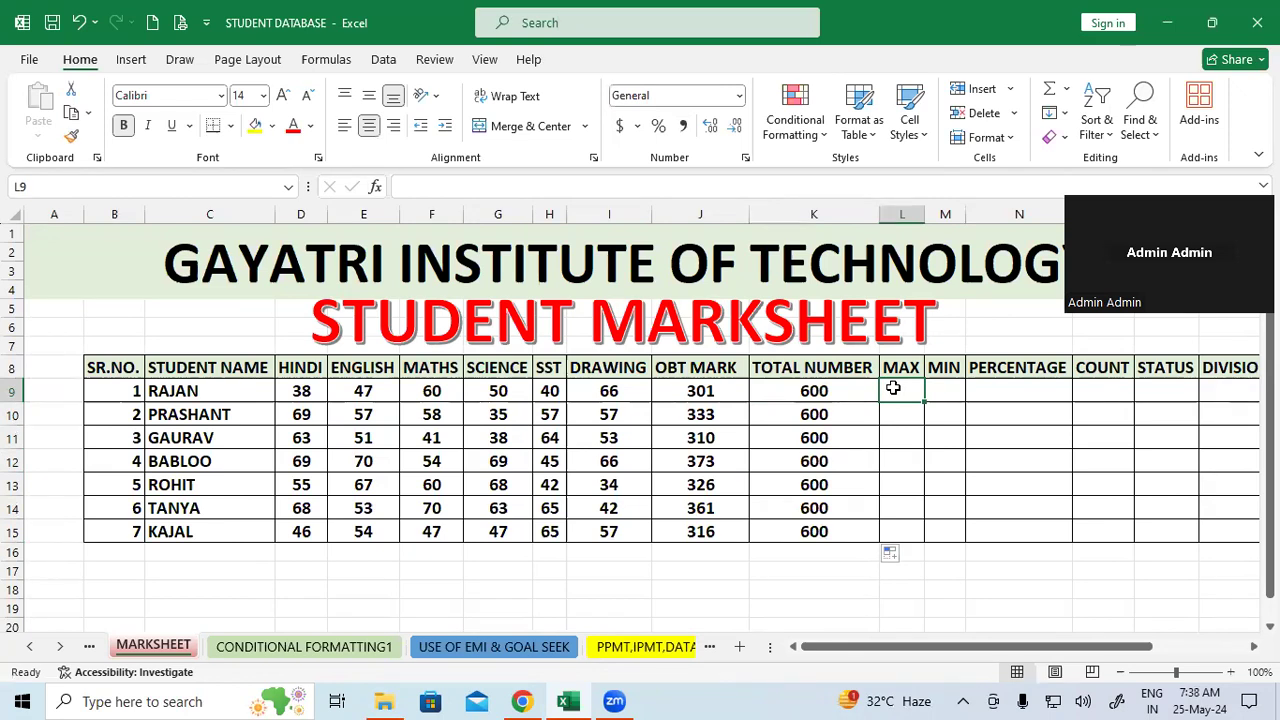
Enter =MAX(D9:I9) in L9, copy it down to row 15, and compare it with J9's SUM.
text(=)
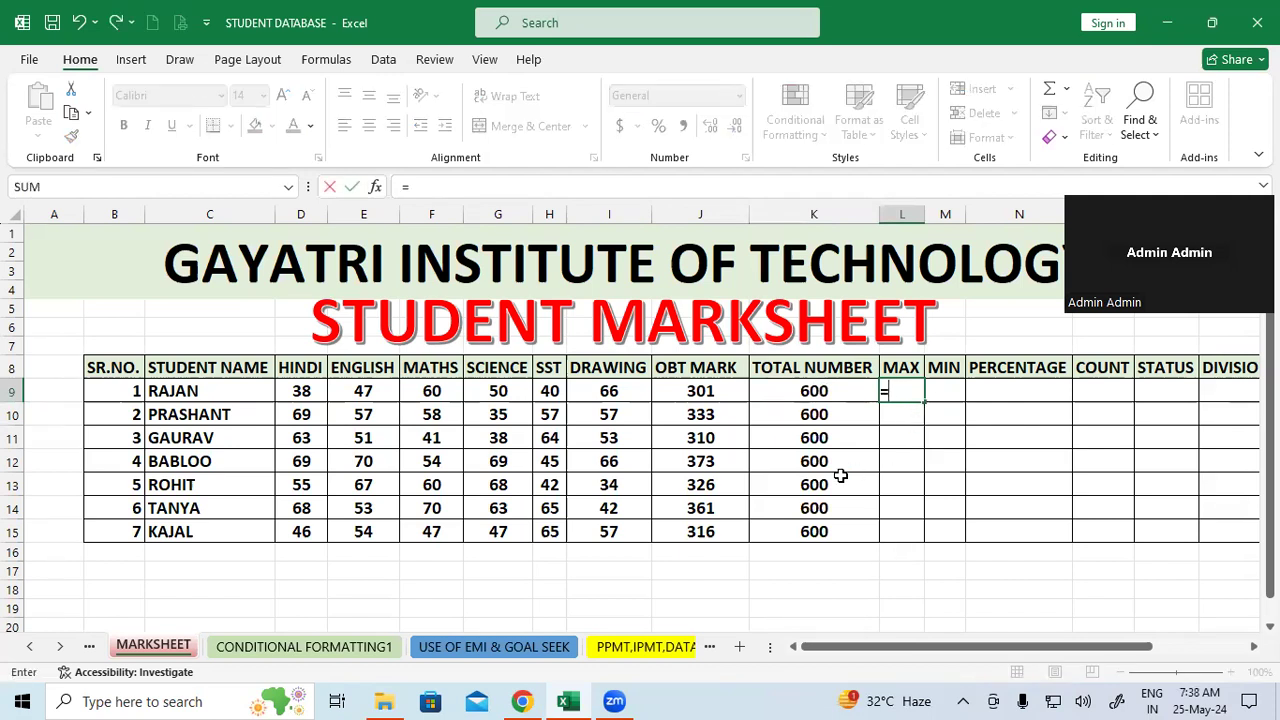
text(max)
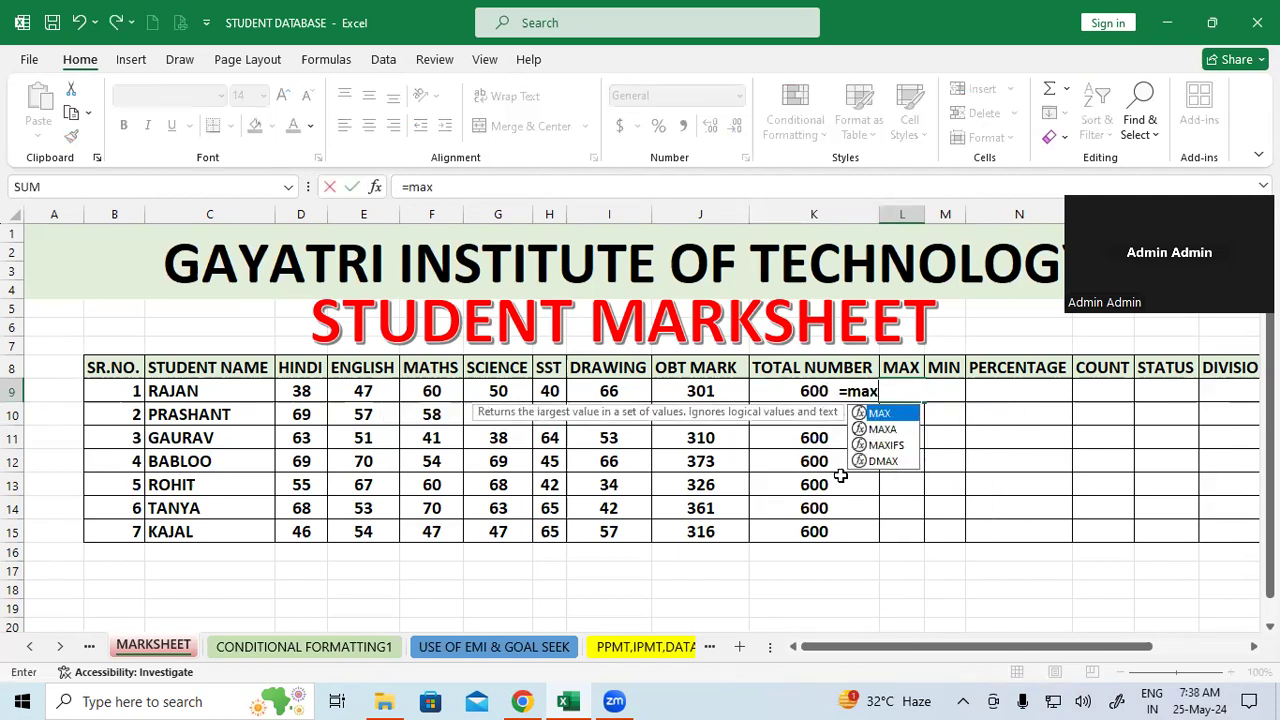
text(()
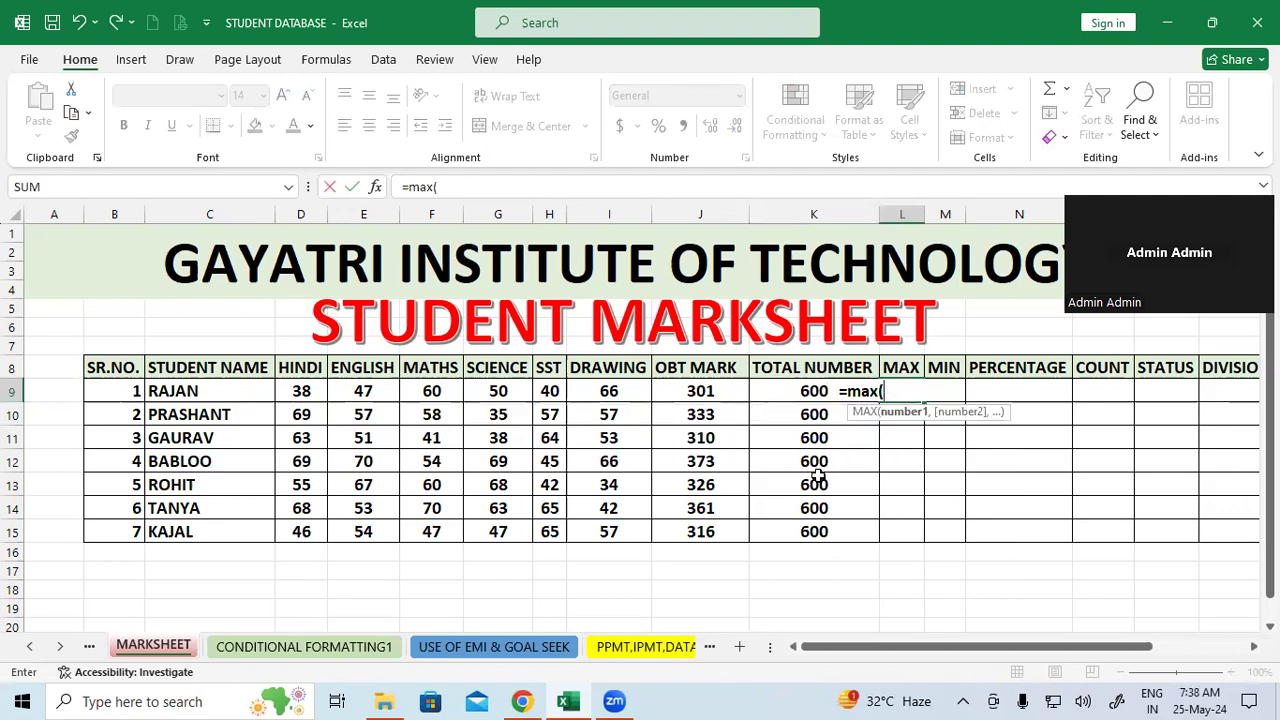
drag(311, 393, 590, 397)
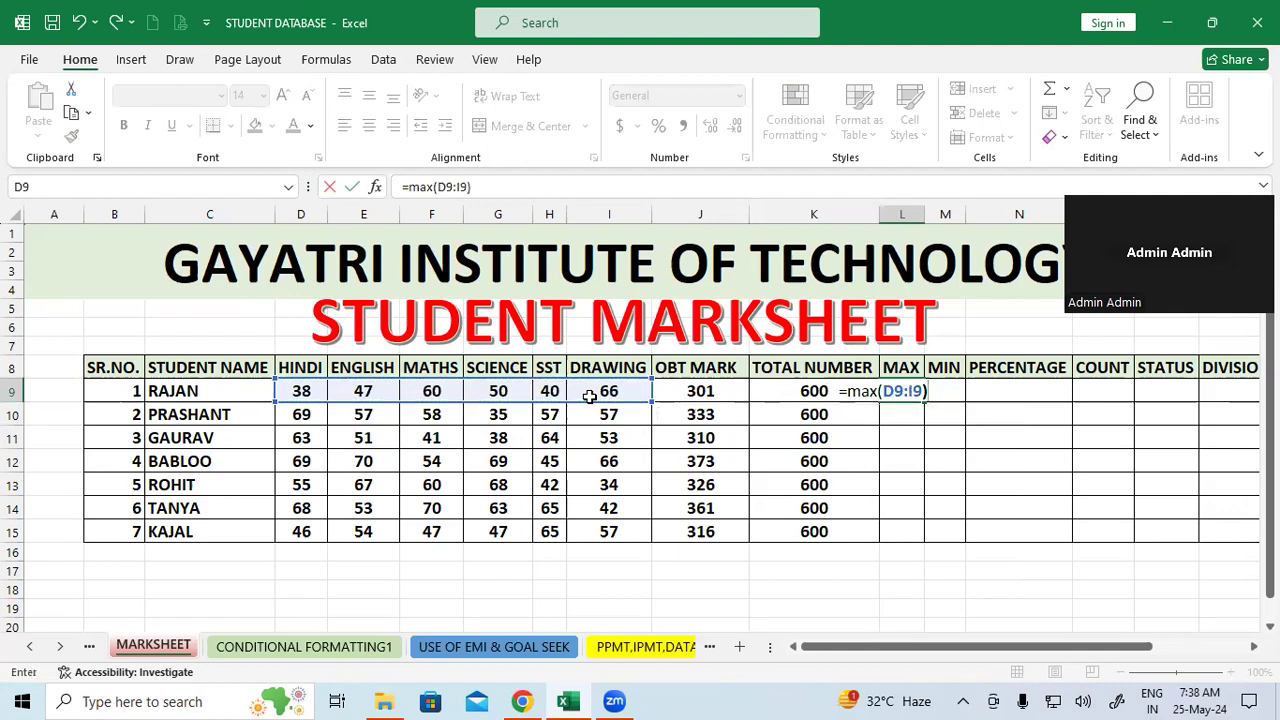
key(Return)
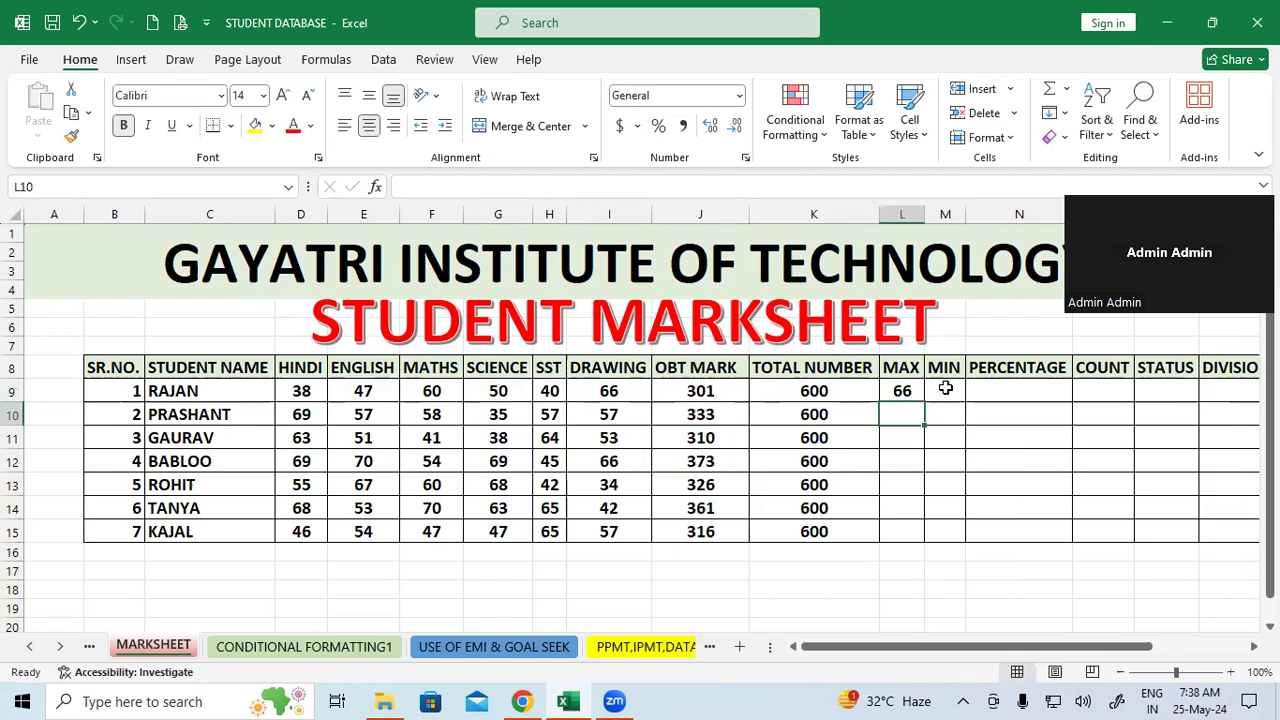
click(903, 391)
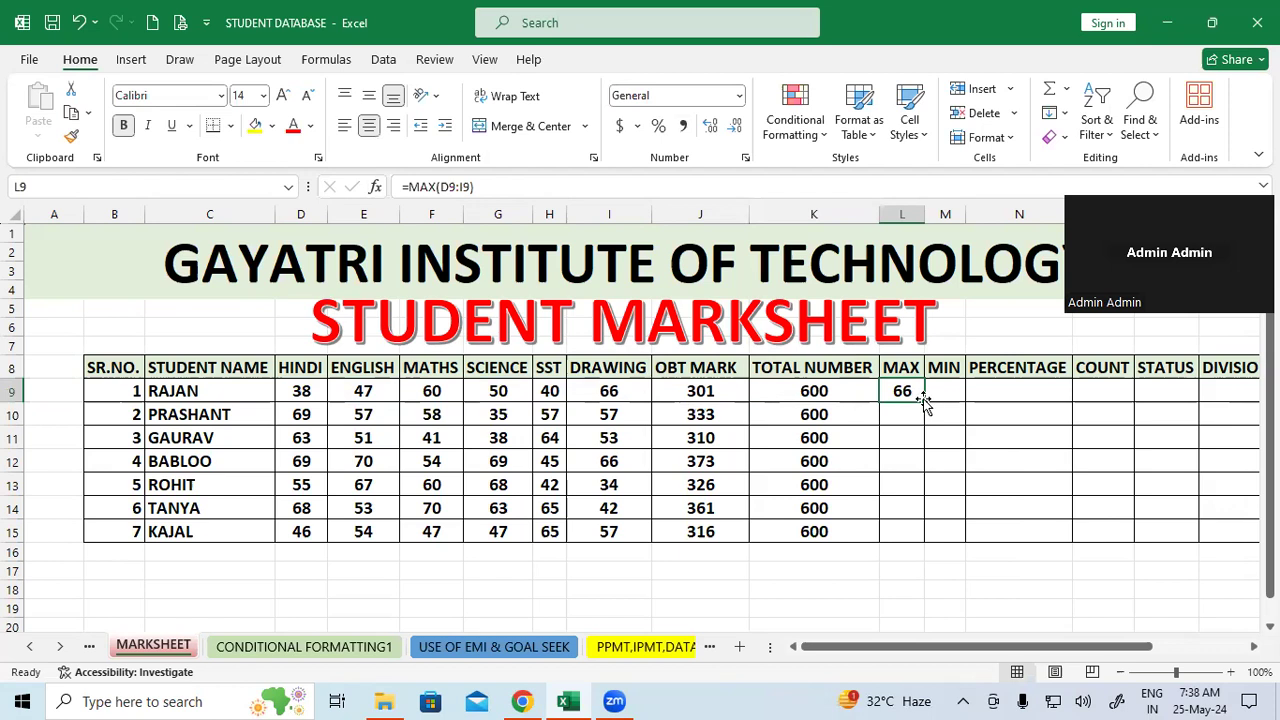
double_click(924, 402)
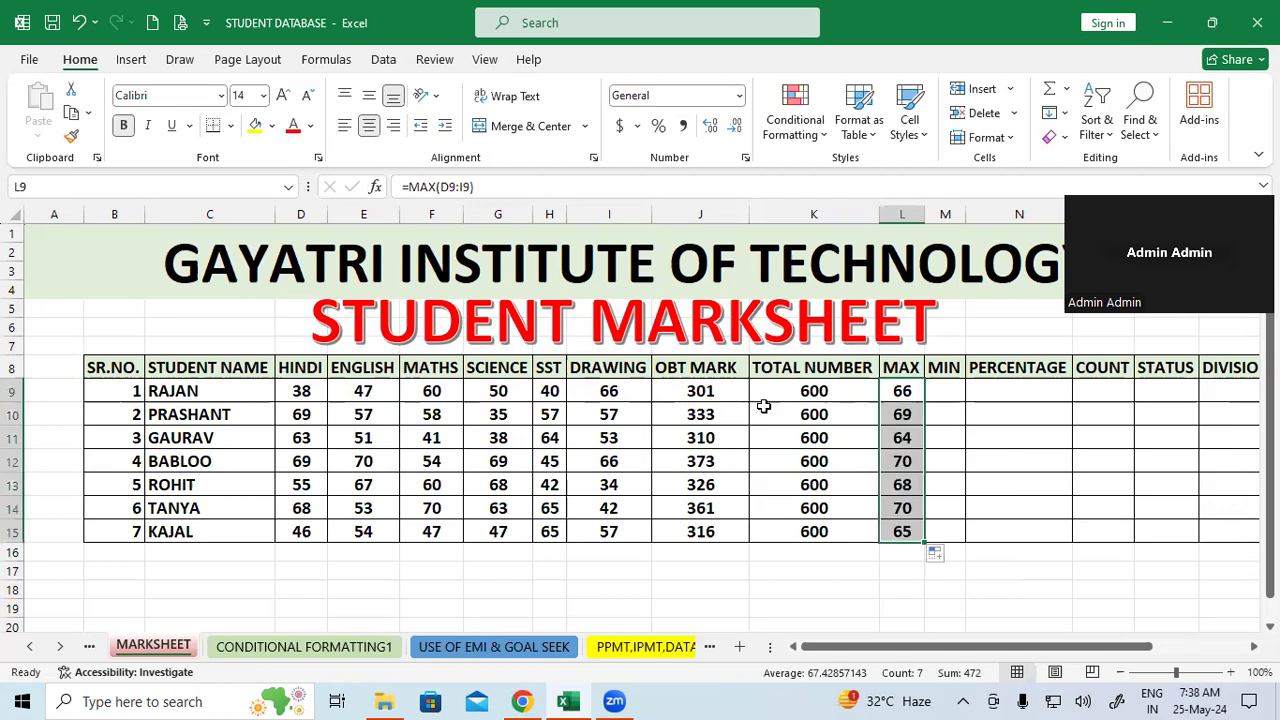
click(728, 400)
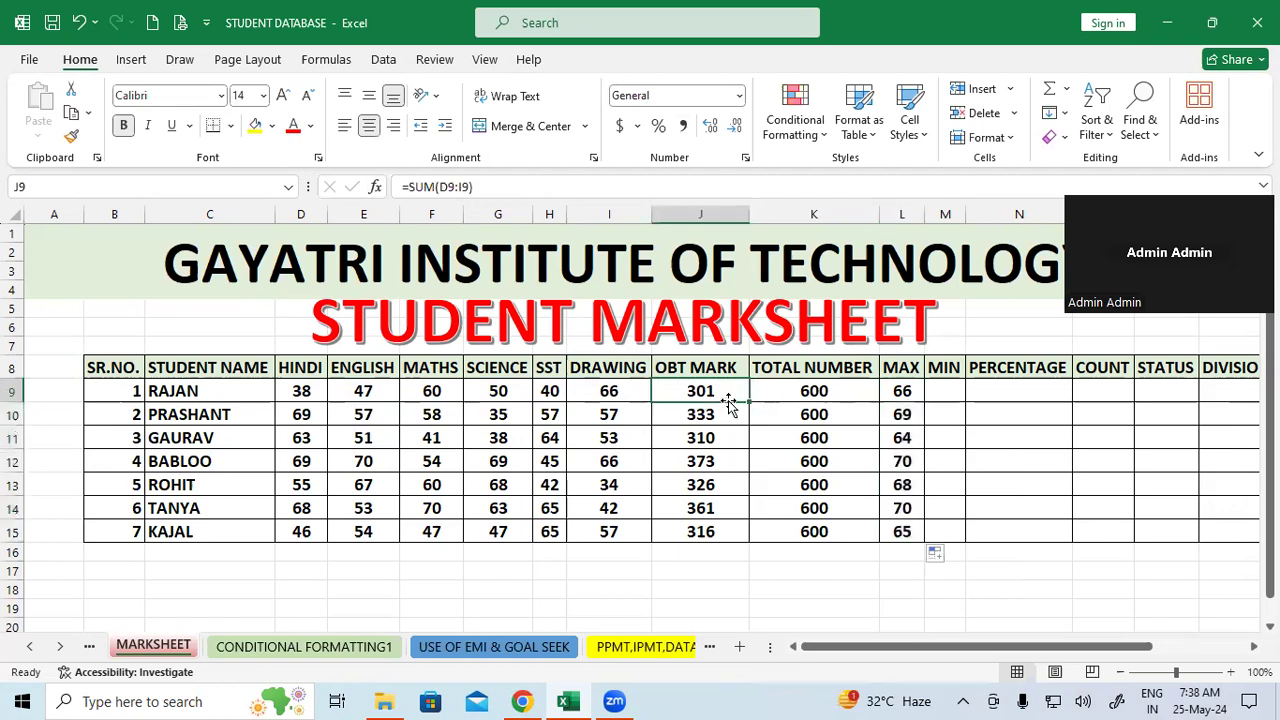
click(901, 393)
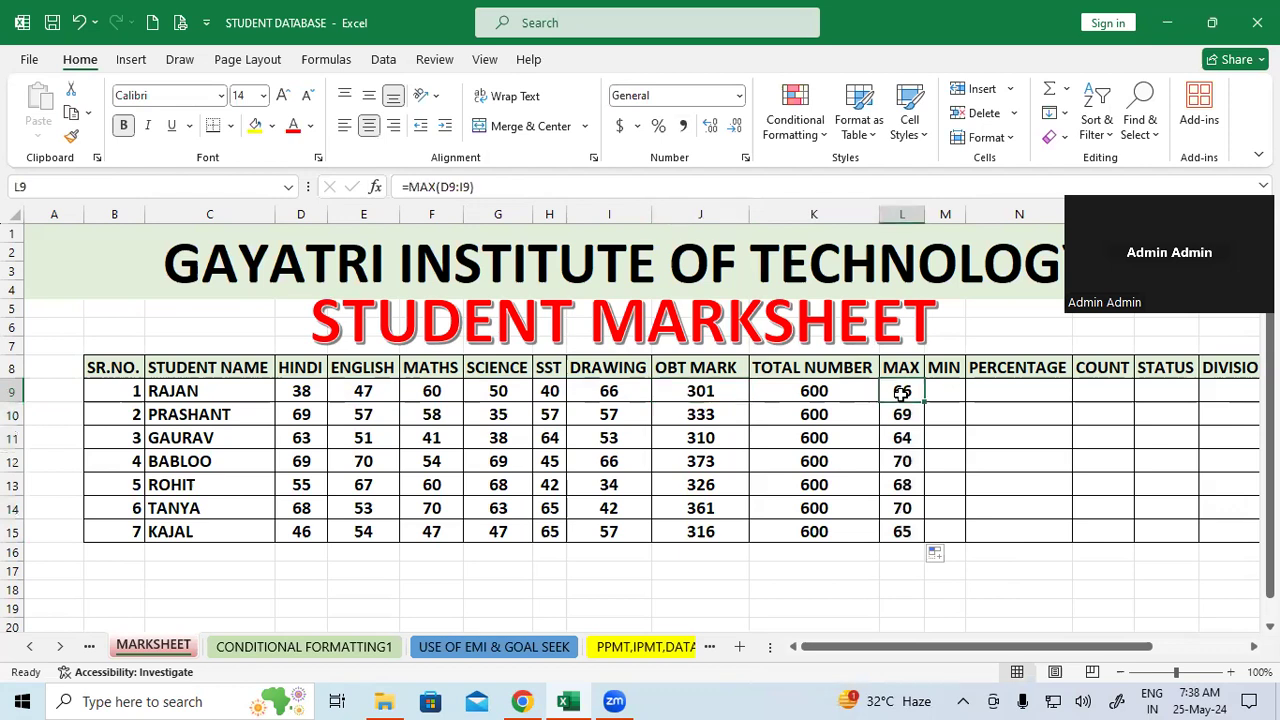
Change the first student's ENGLISH mark in E9 from 47 to 70.
click(386, 383)
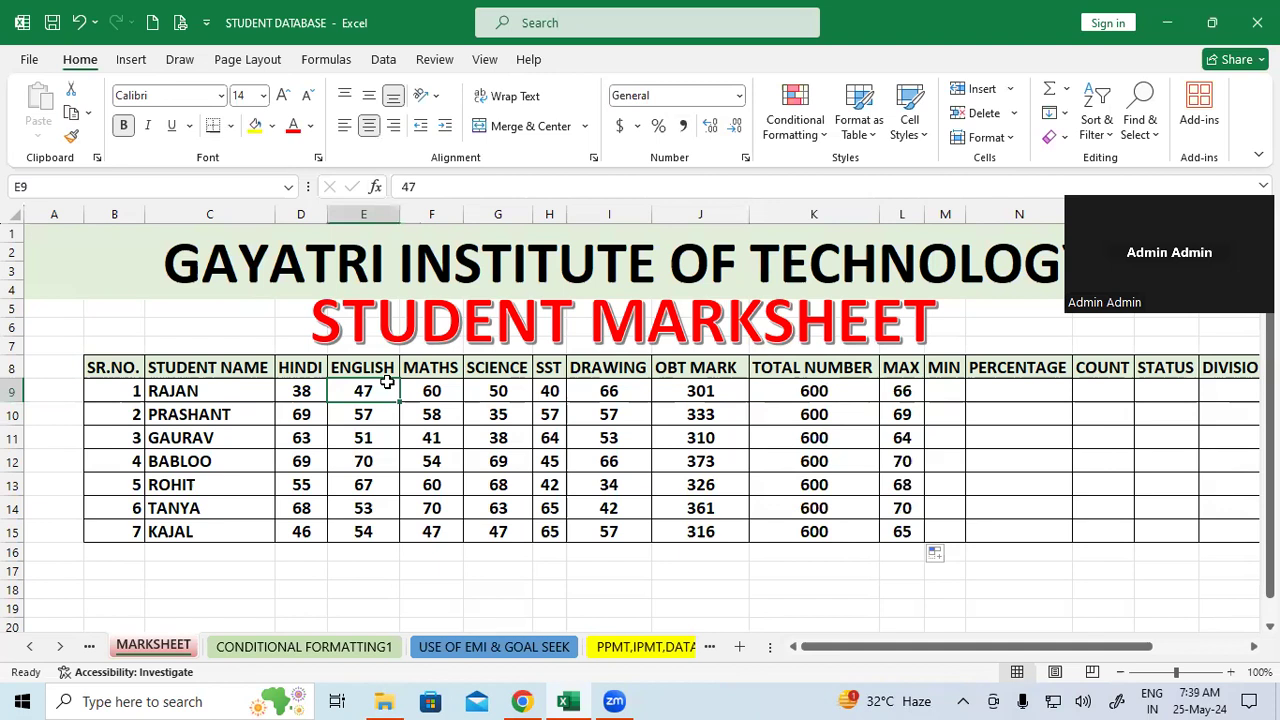
text(70)
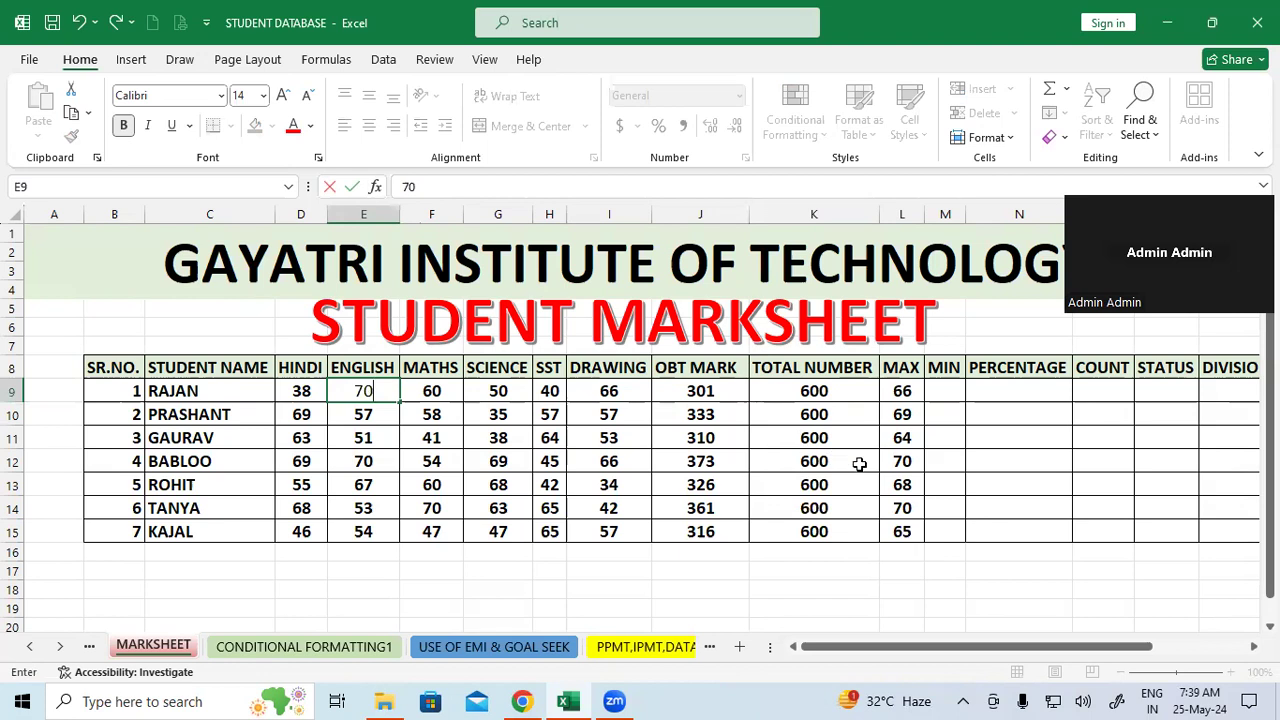
click(611, 442)
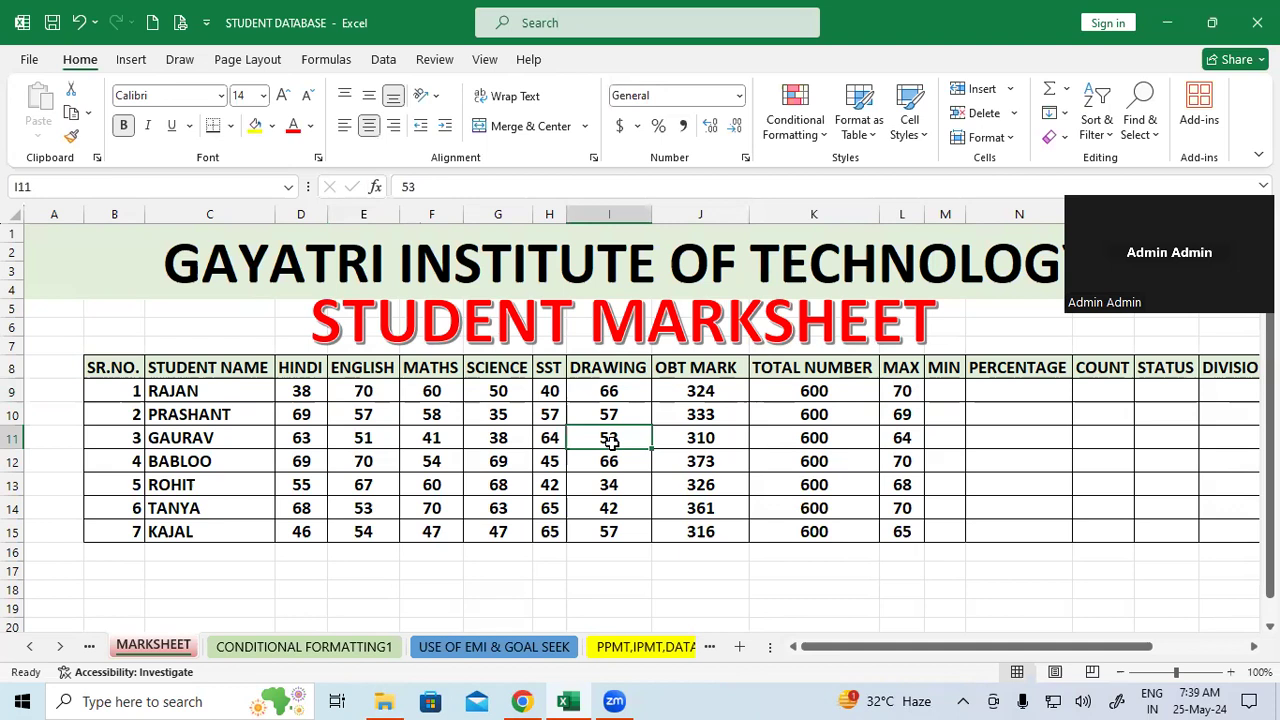
click(805, 572)
Enter =MIN(D9:I9) in M9 to get the first student's lowest mark.
click(944, 391)
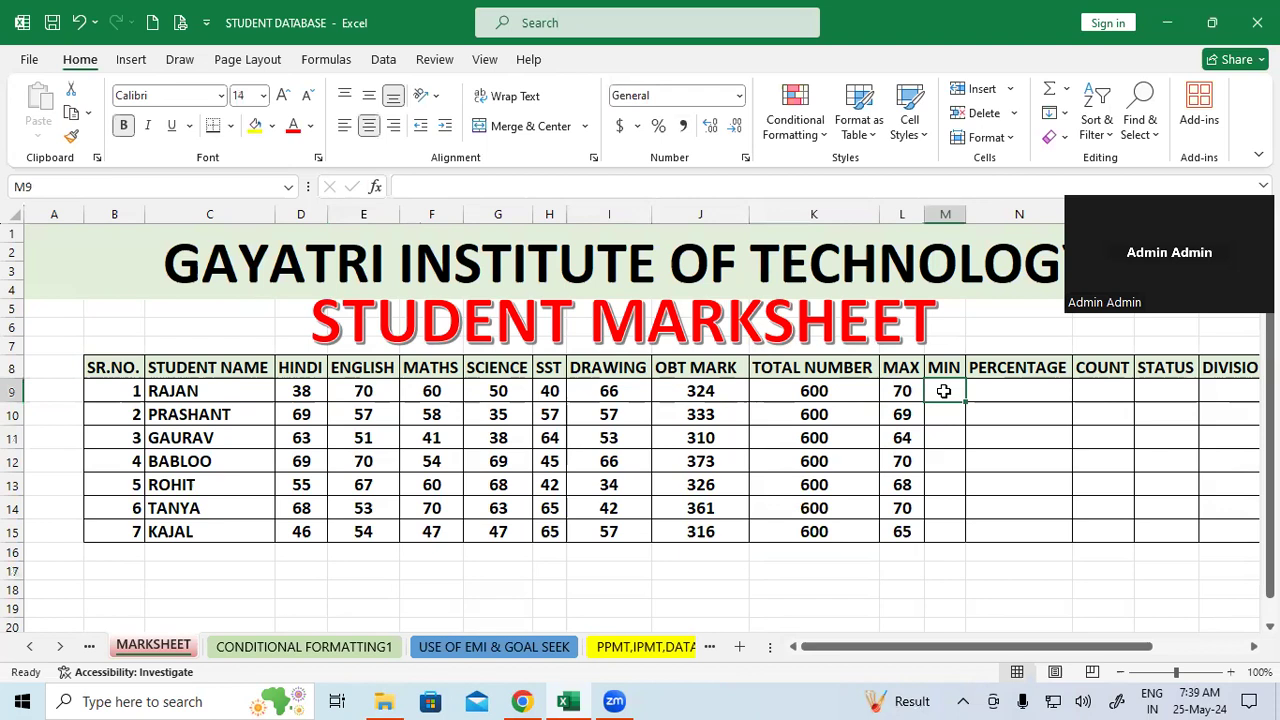
text(=)
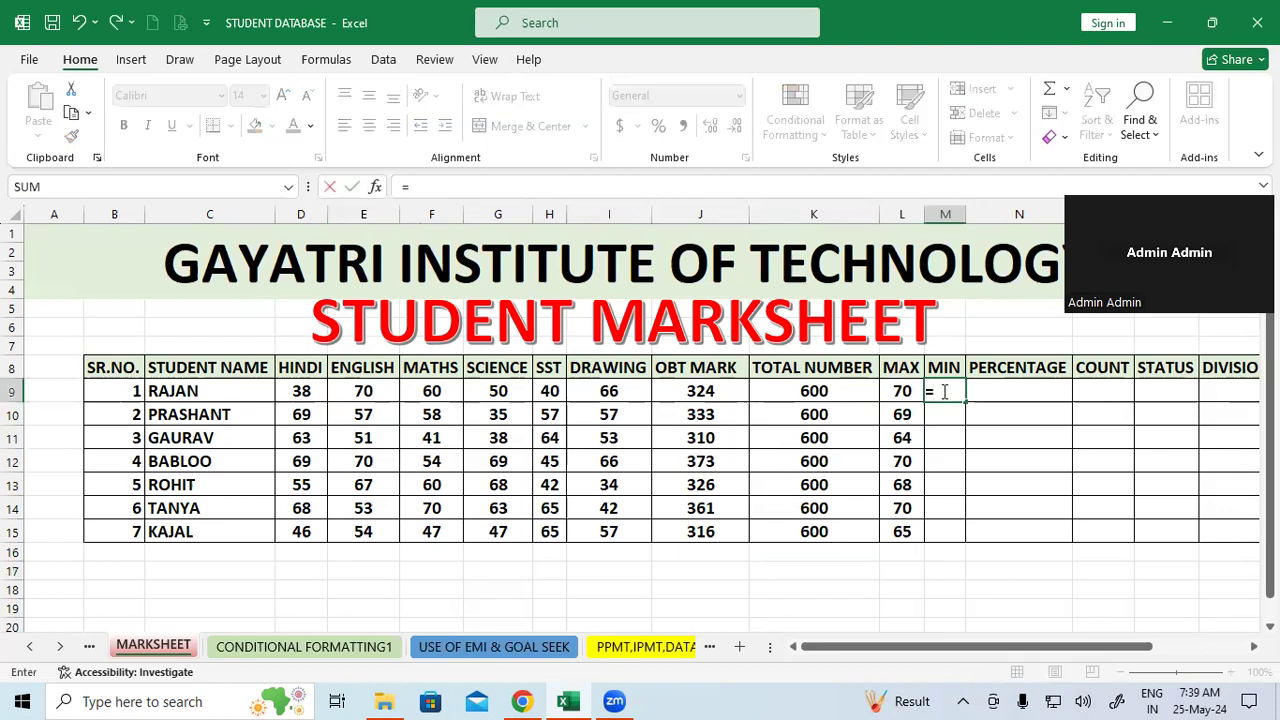
text(min()
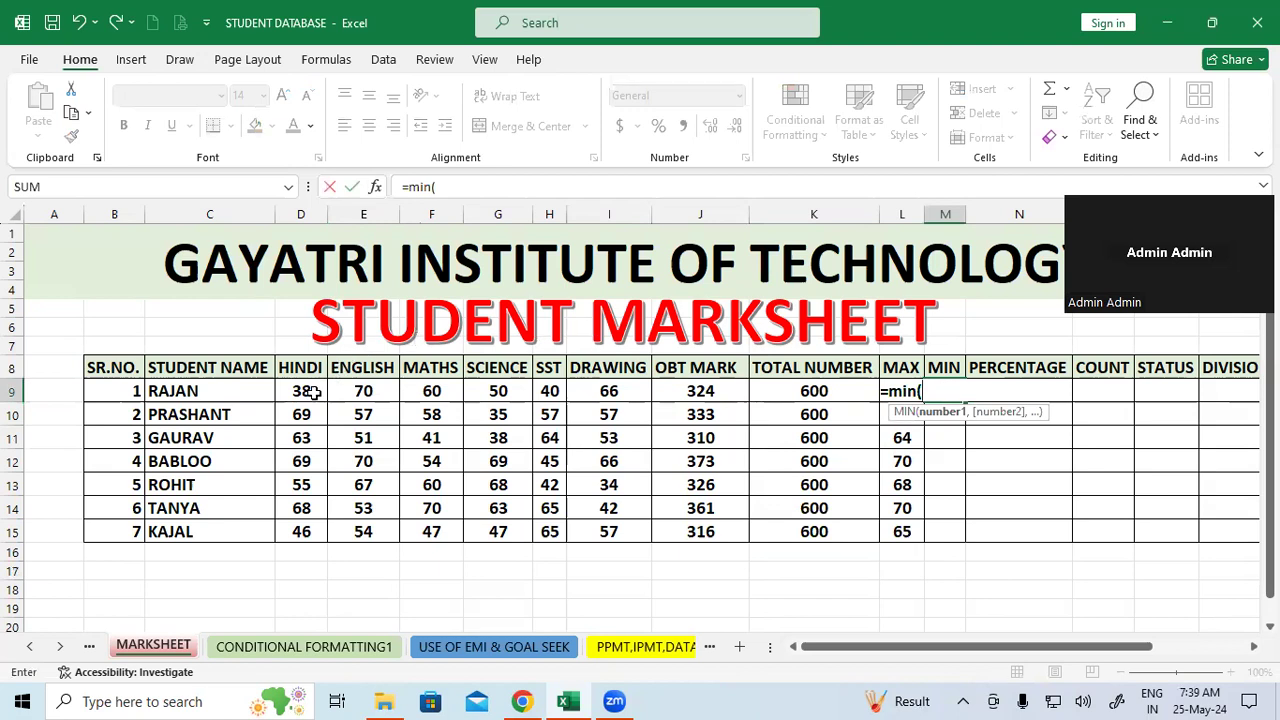
drag(313, 392, 608, 391)
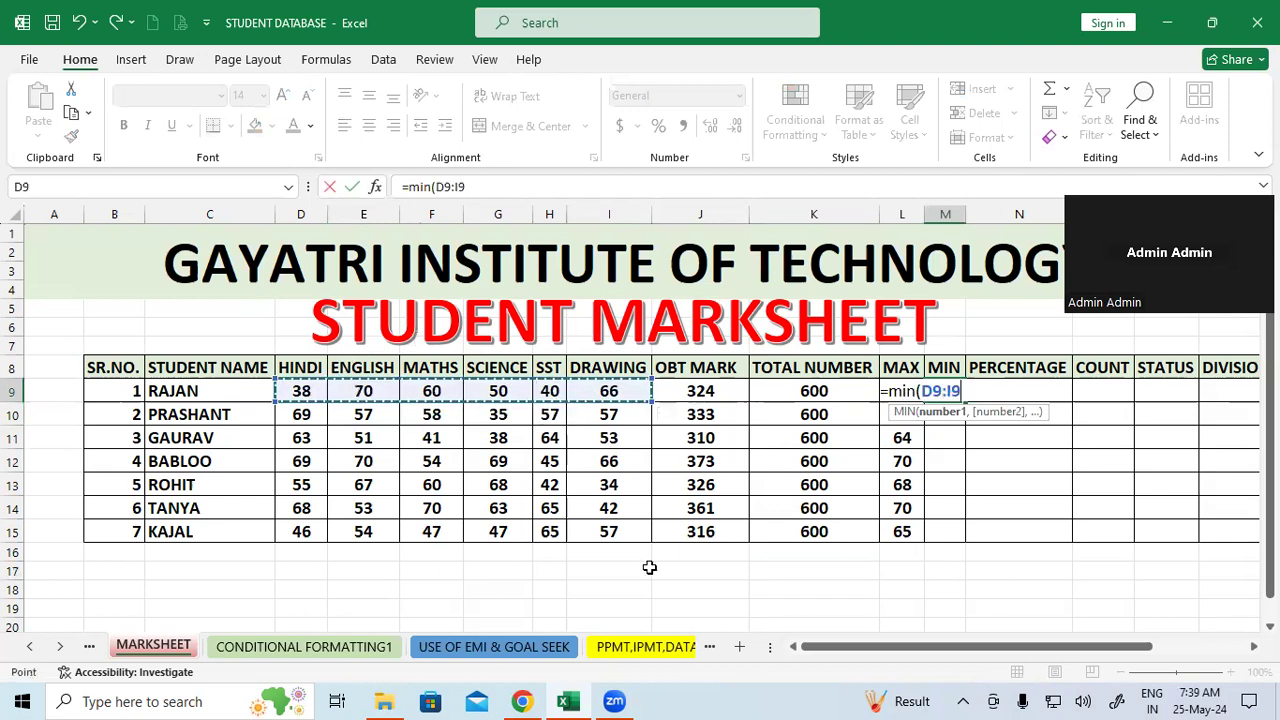
text())
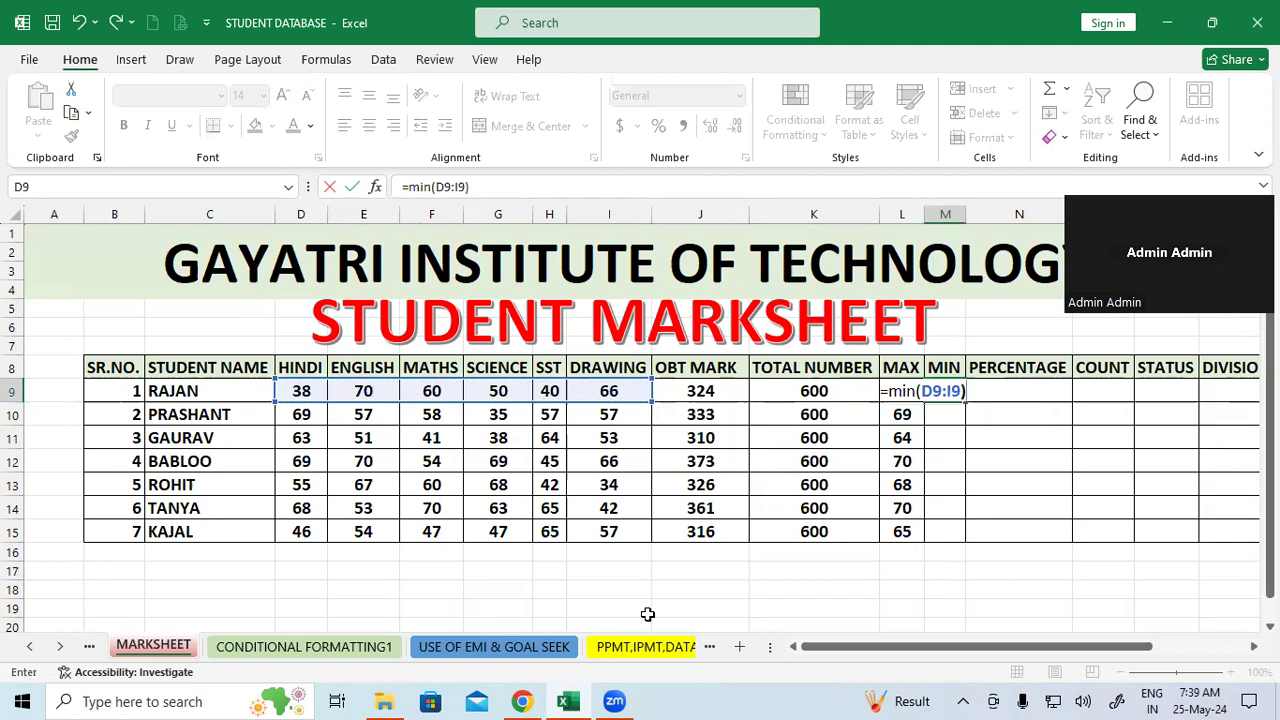
key(Return)
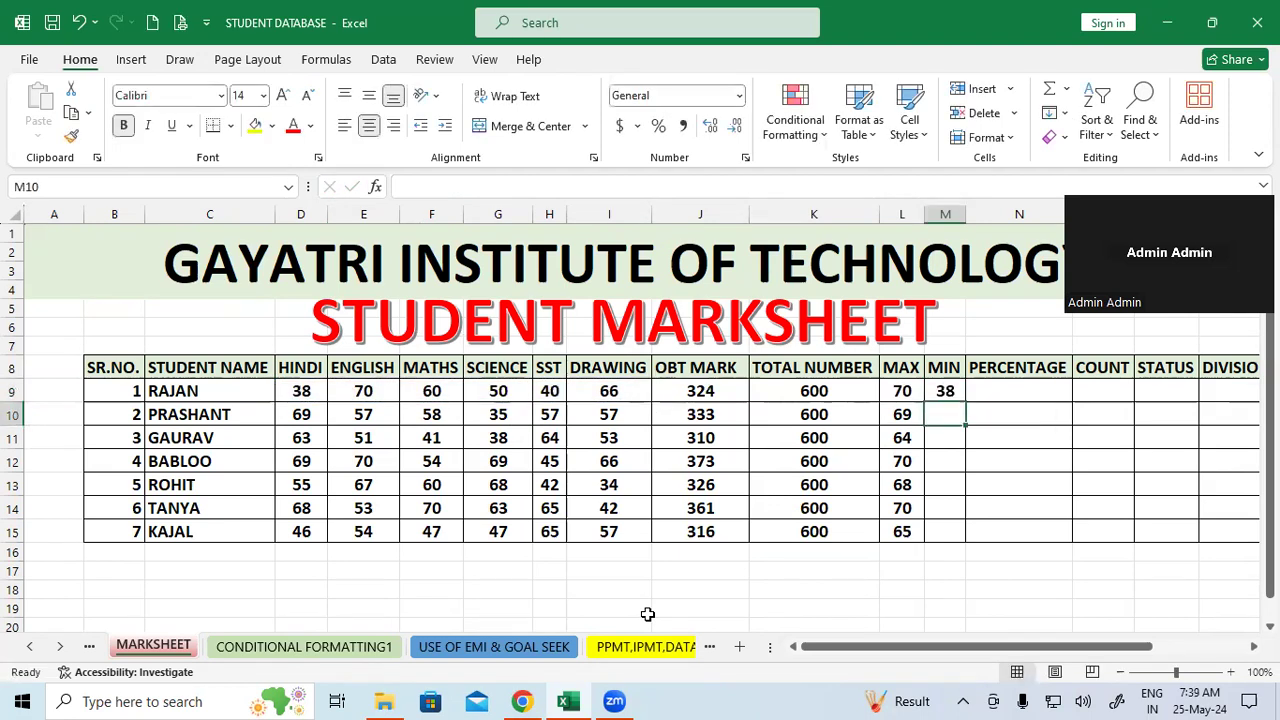
Copy the MIN formula from M9 down to row 15 for all seven students.
click(946, 395)
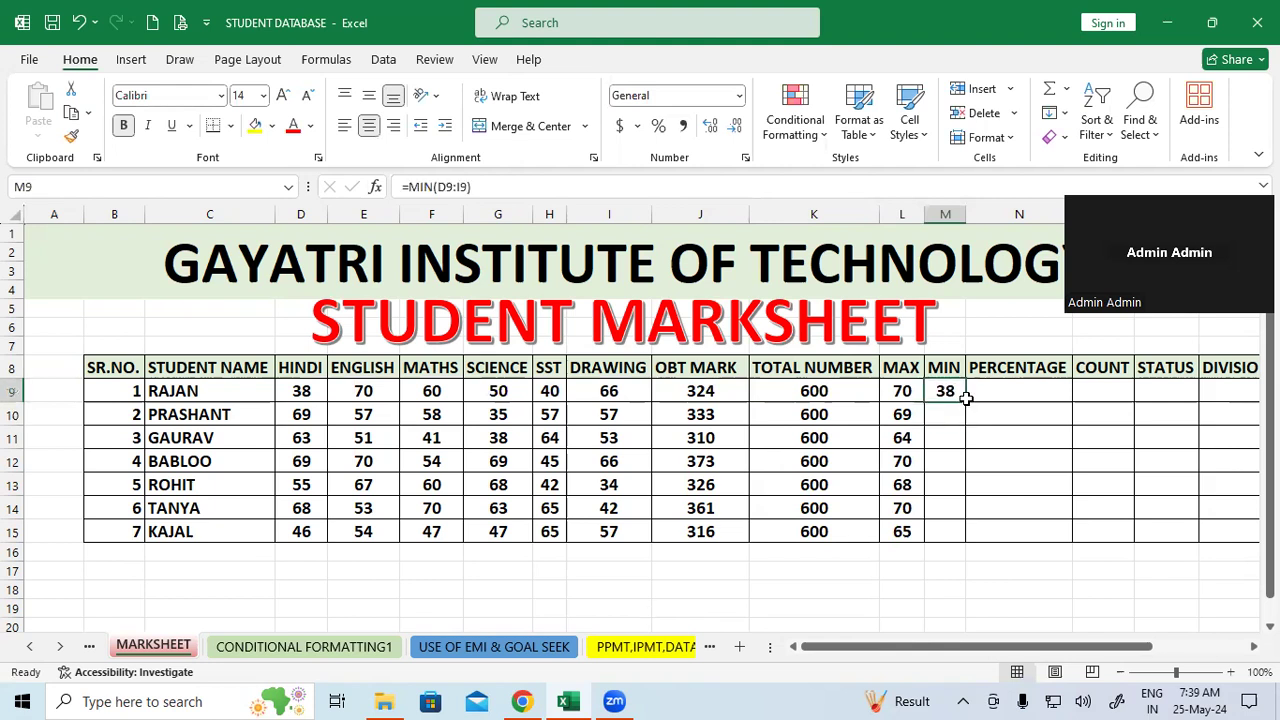
key(Right)
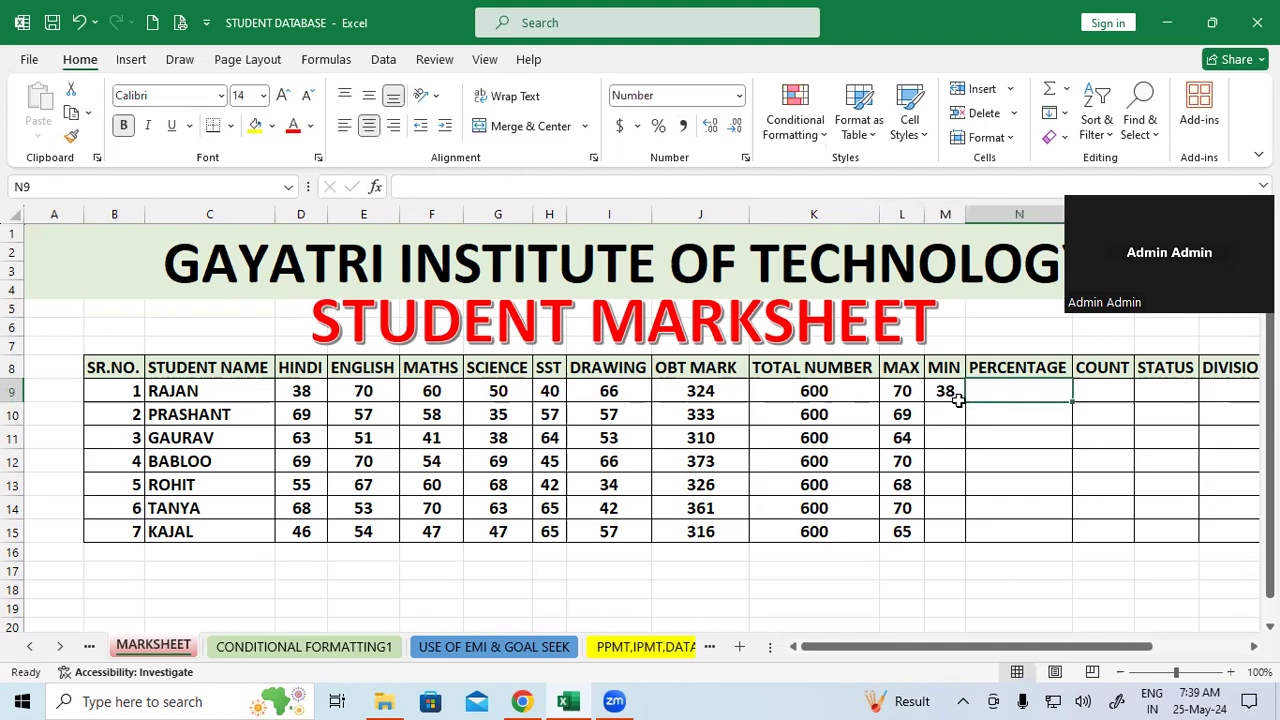
click(957, 399)
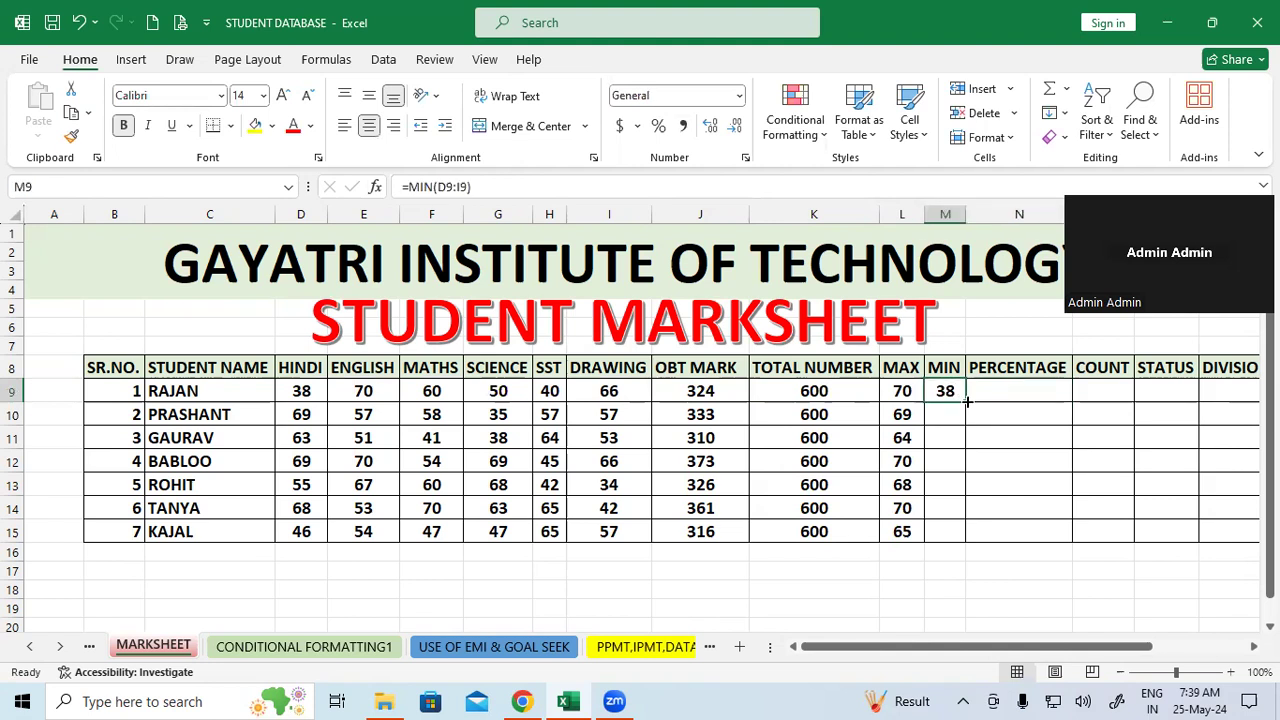
double_click(967, 401)
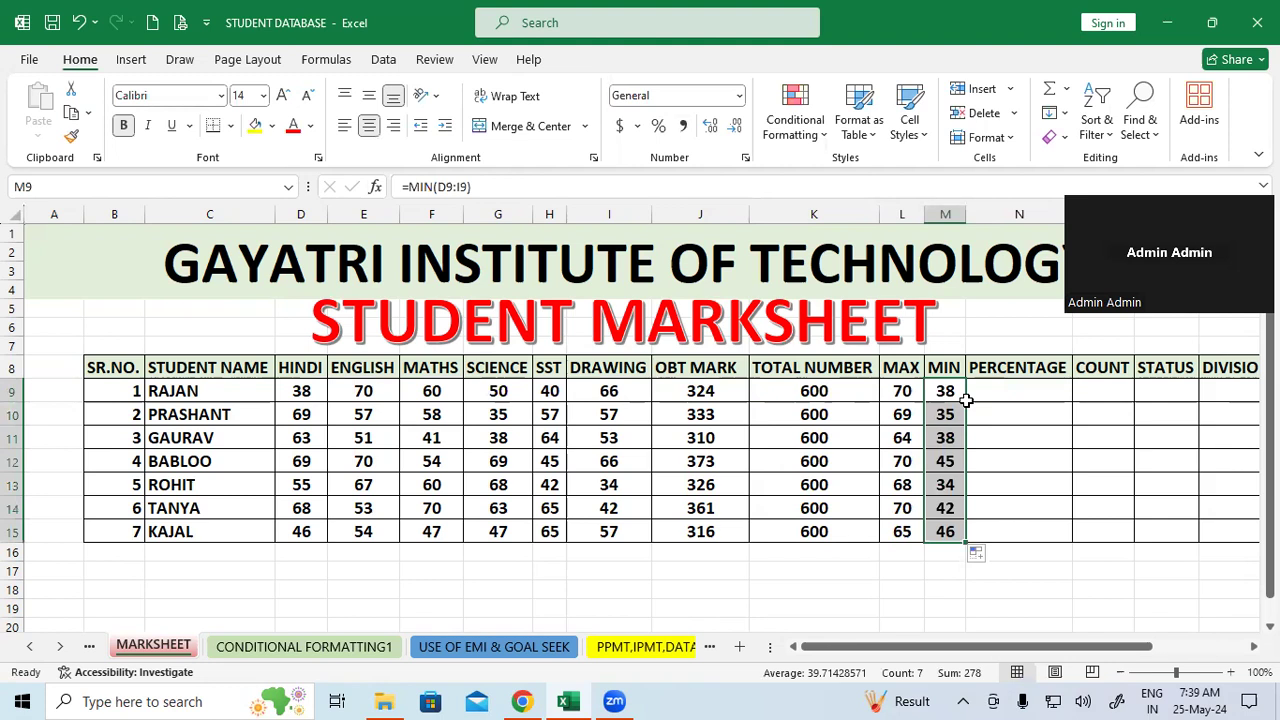
drag(699, 391, 708, 532)
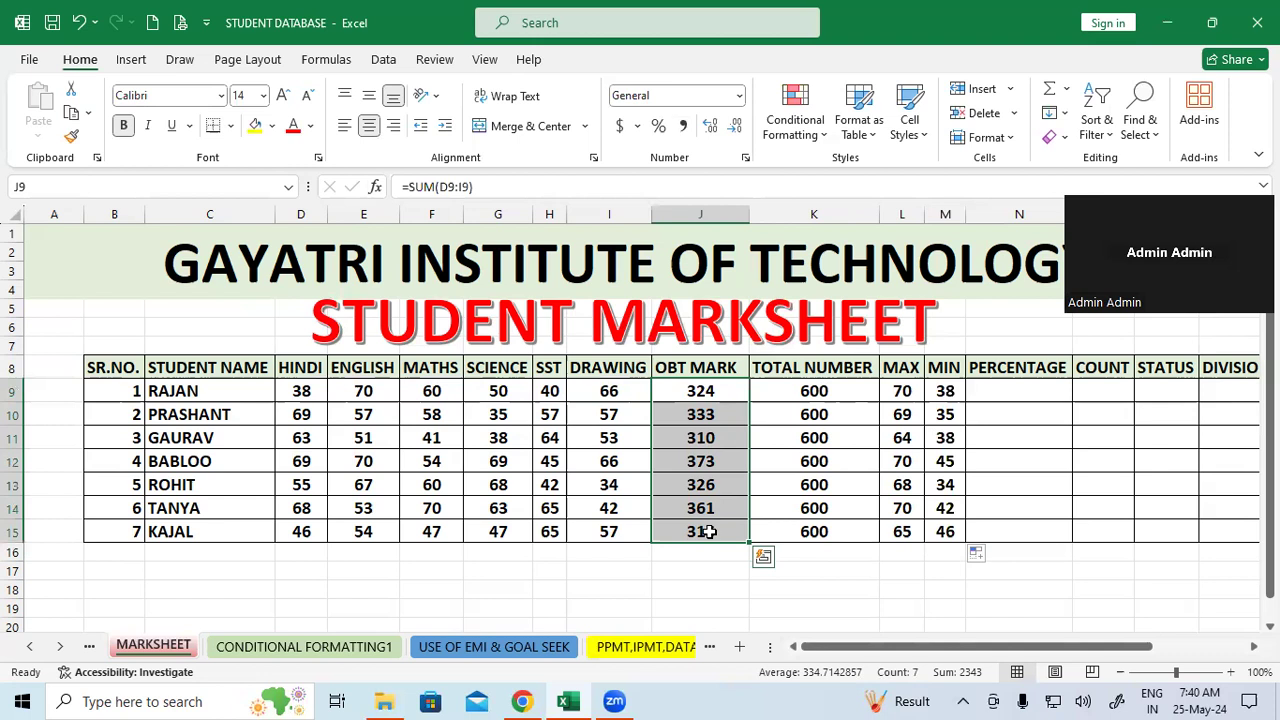
click(700, 392)
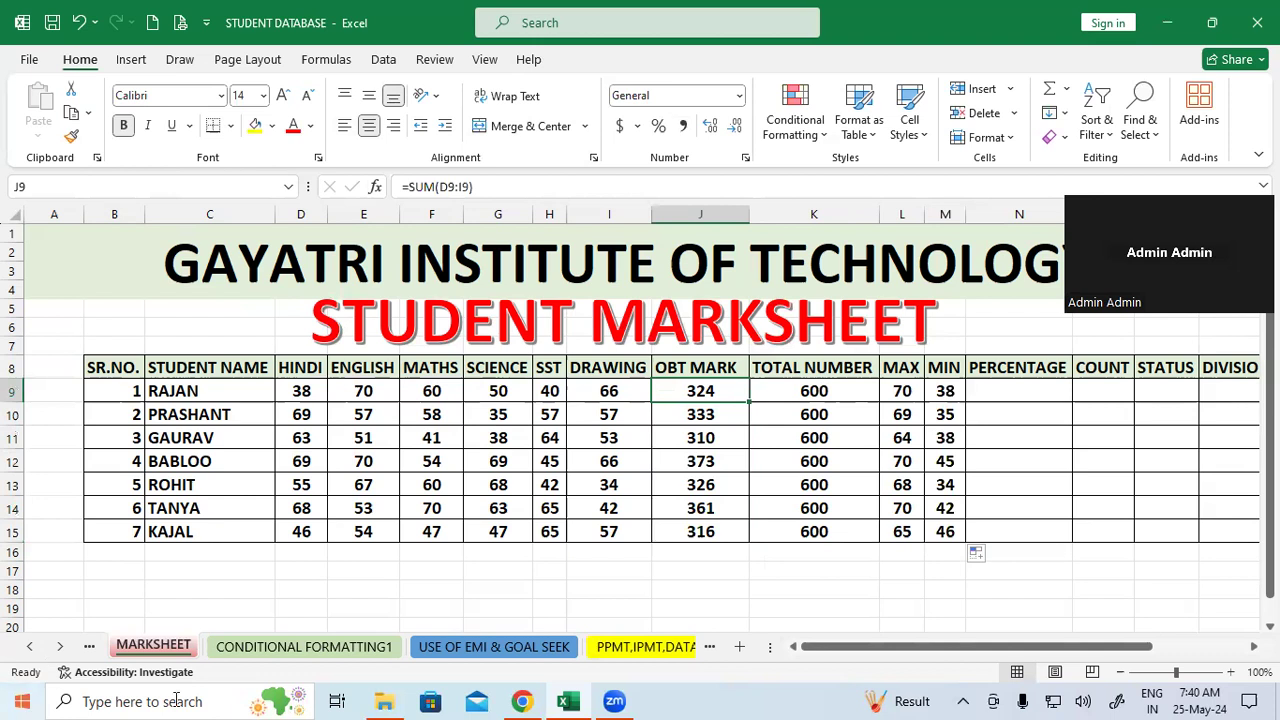
Enter =J9/6 in N9 and copy it down to N15.
click(1013, 396)
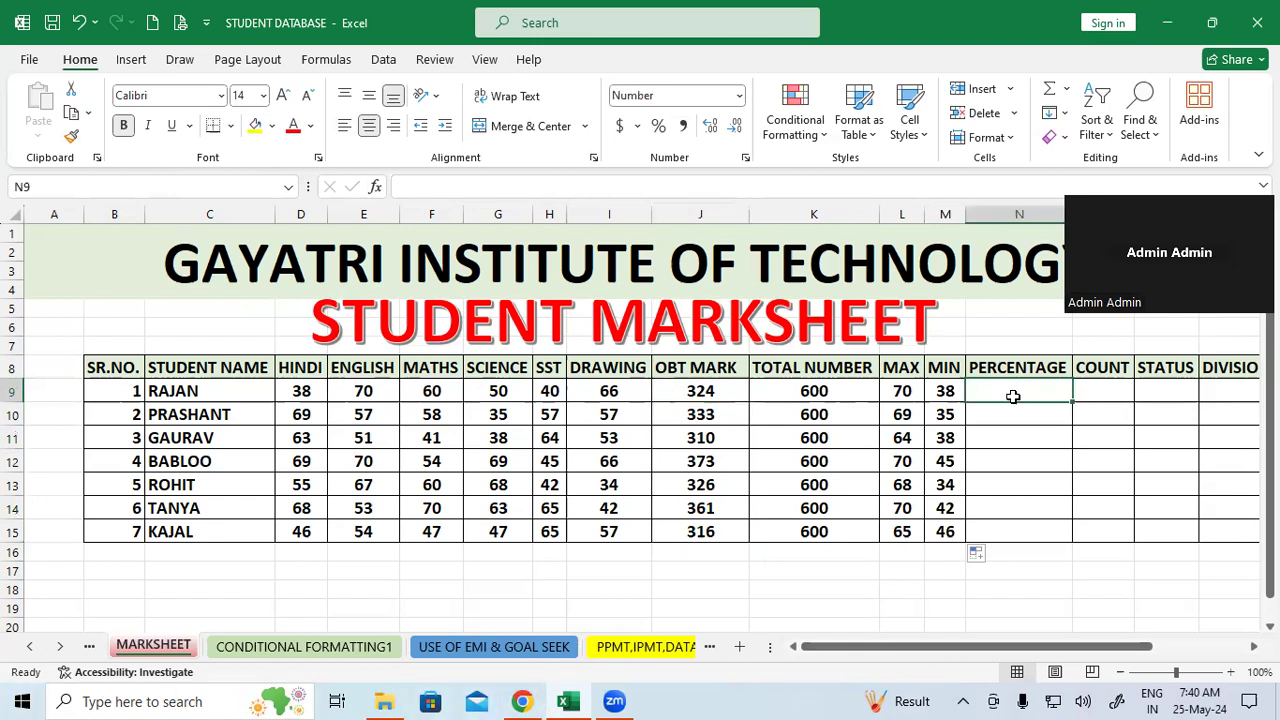
text(=)
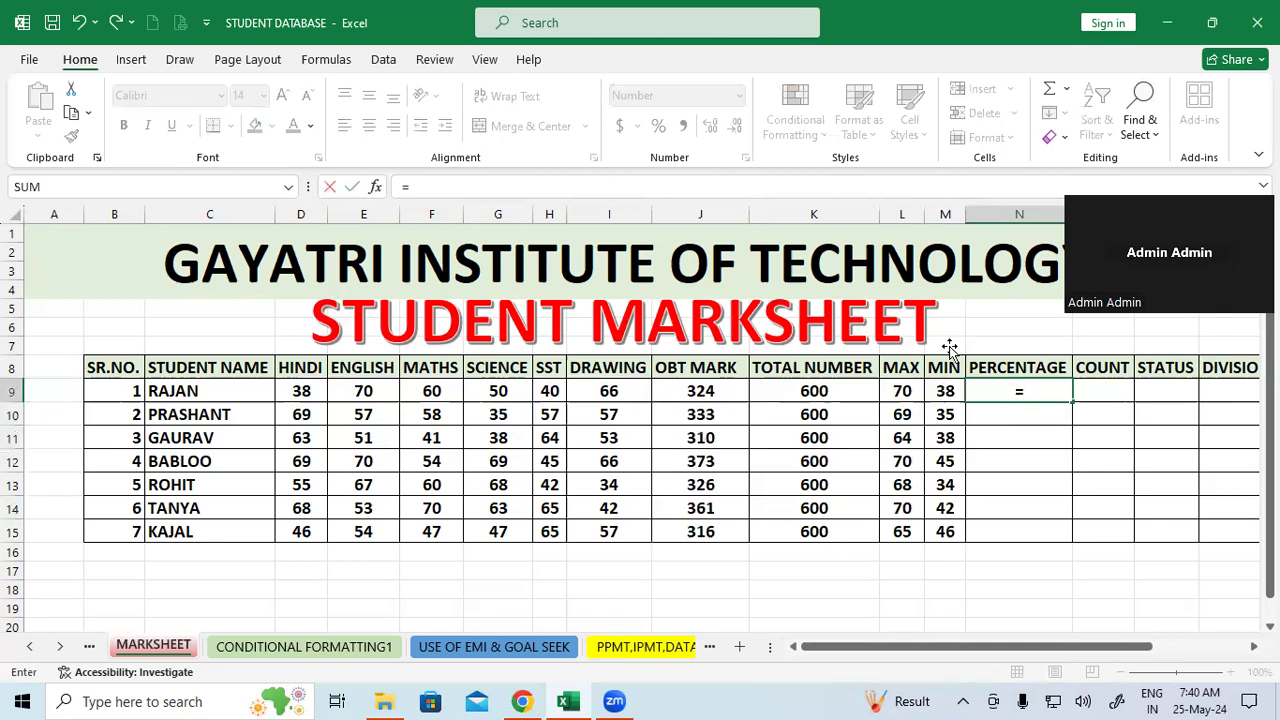
click(740, 390)
text(/)
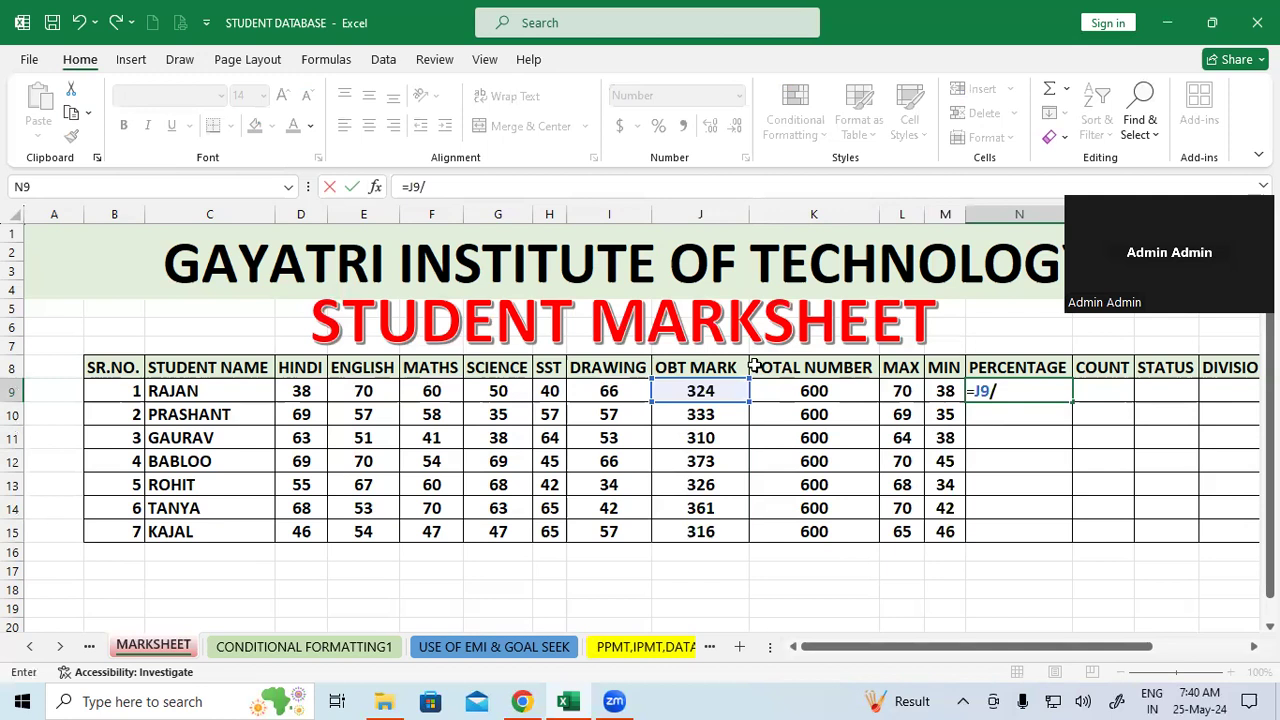
text(6)
key(Return)
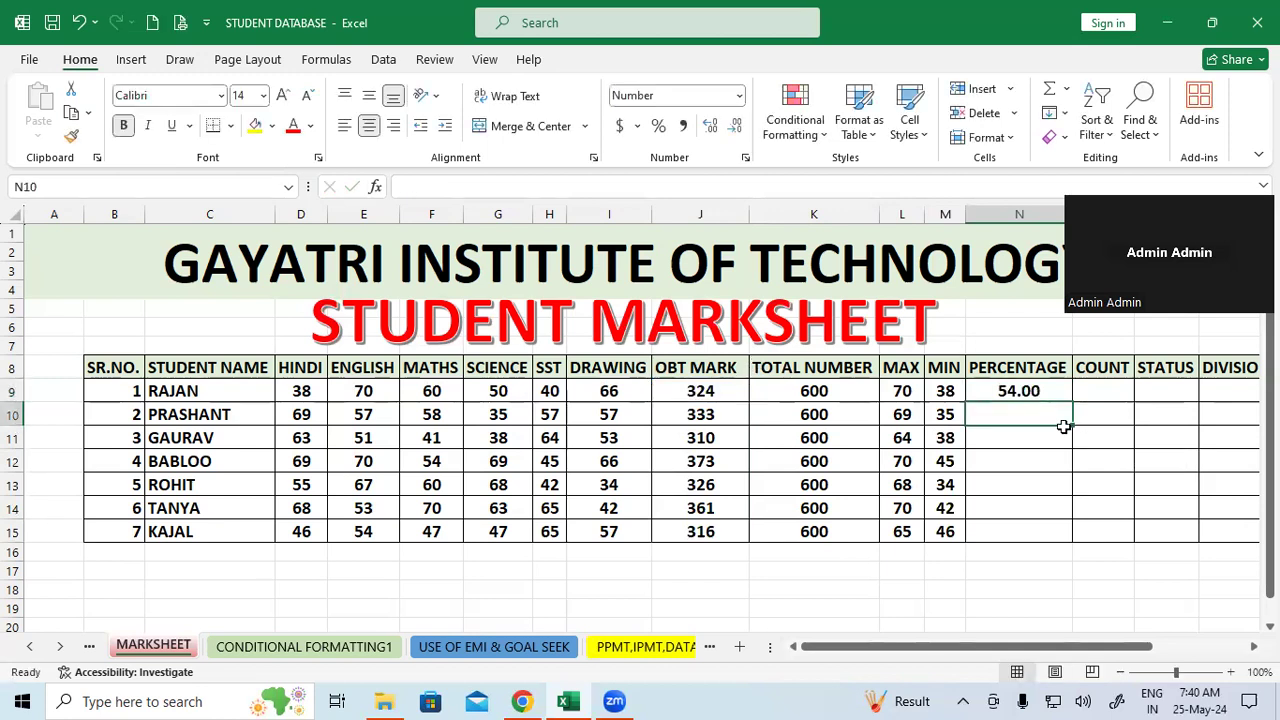
click(1042, 394)
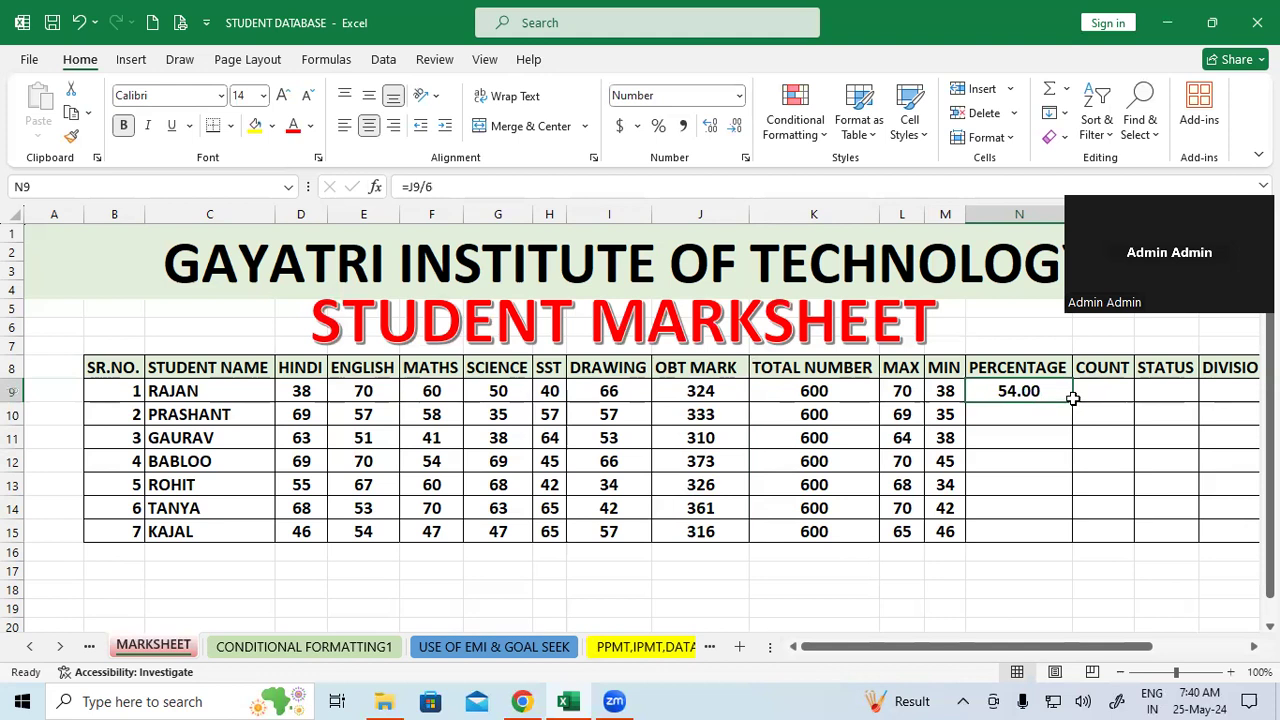
double_click(1070, 399)
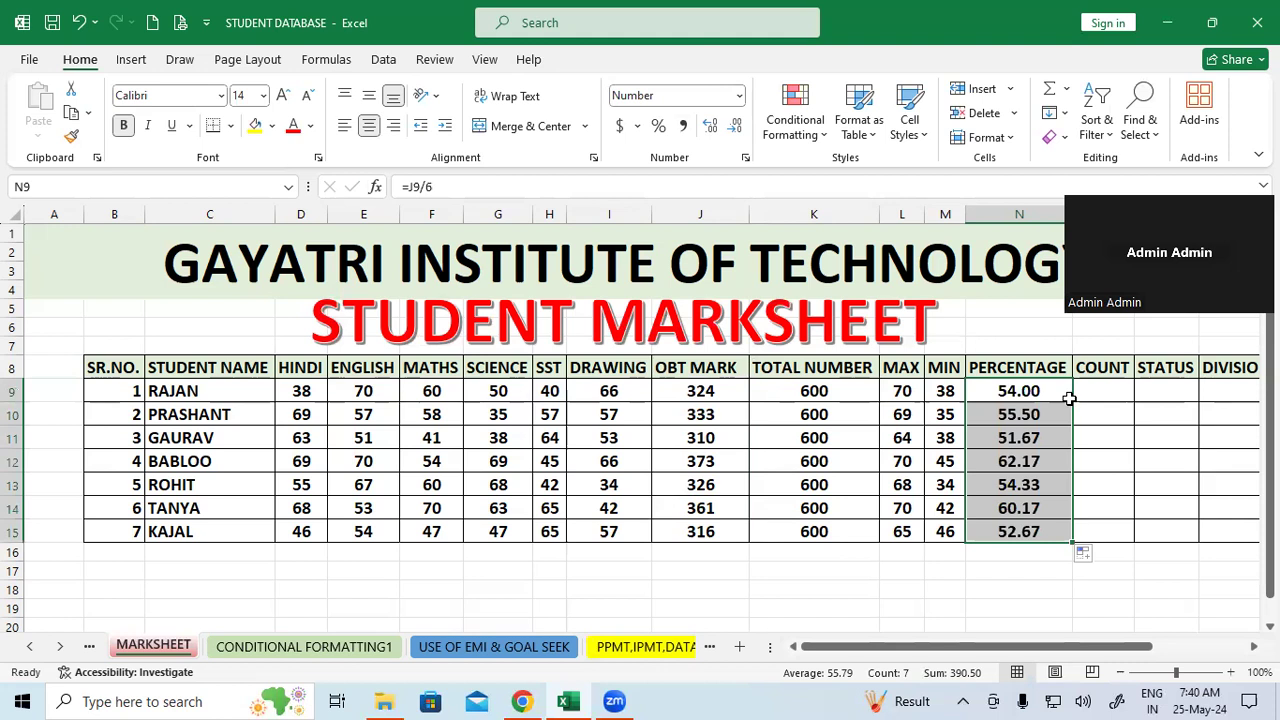
Adjust the decimal places of N9:N15 up and down, settling on two decimals.
click(737, 128)
click(737, 128)
click(712, 124)
click(712, 124)
click(712, 124)
triple_click(712, 124)
triple_click(712, 124)
triple_click(713, 126)
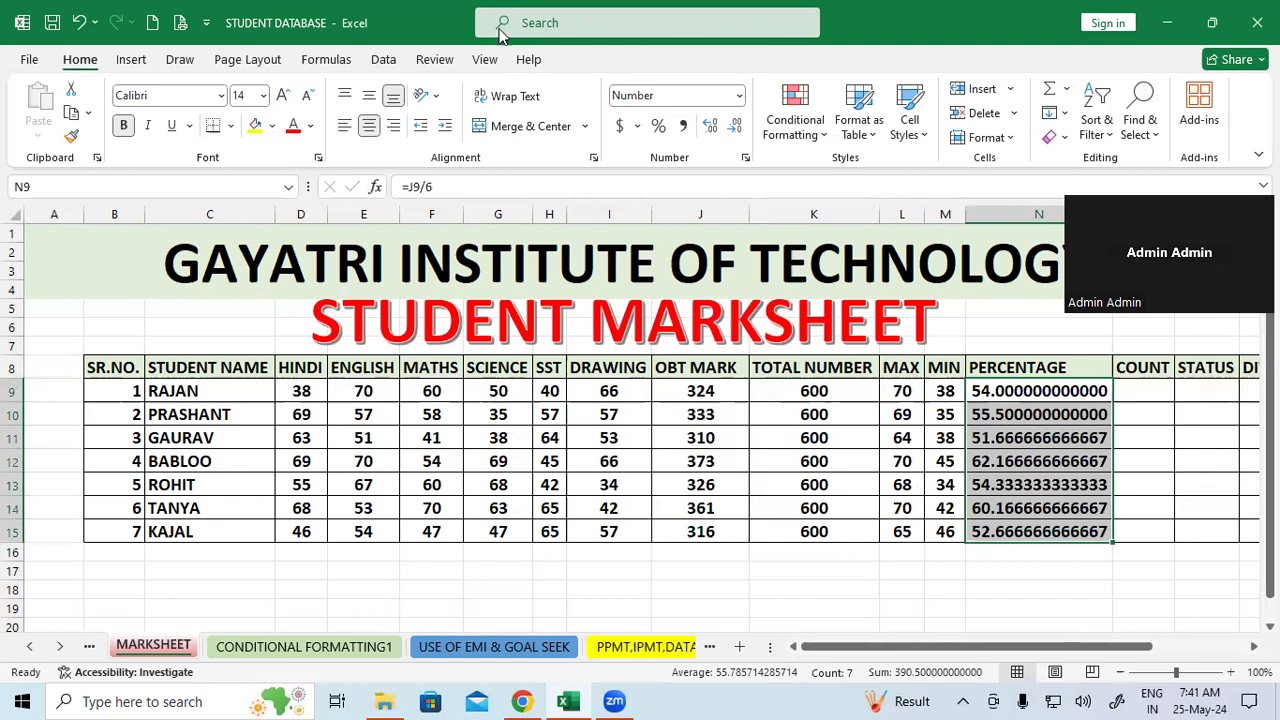
click(735, 128)
click(735, 128)
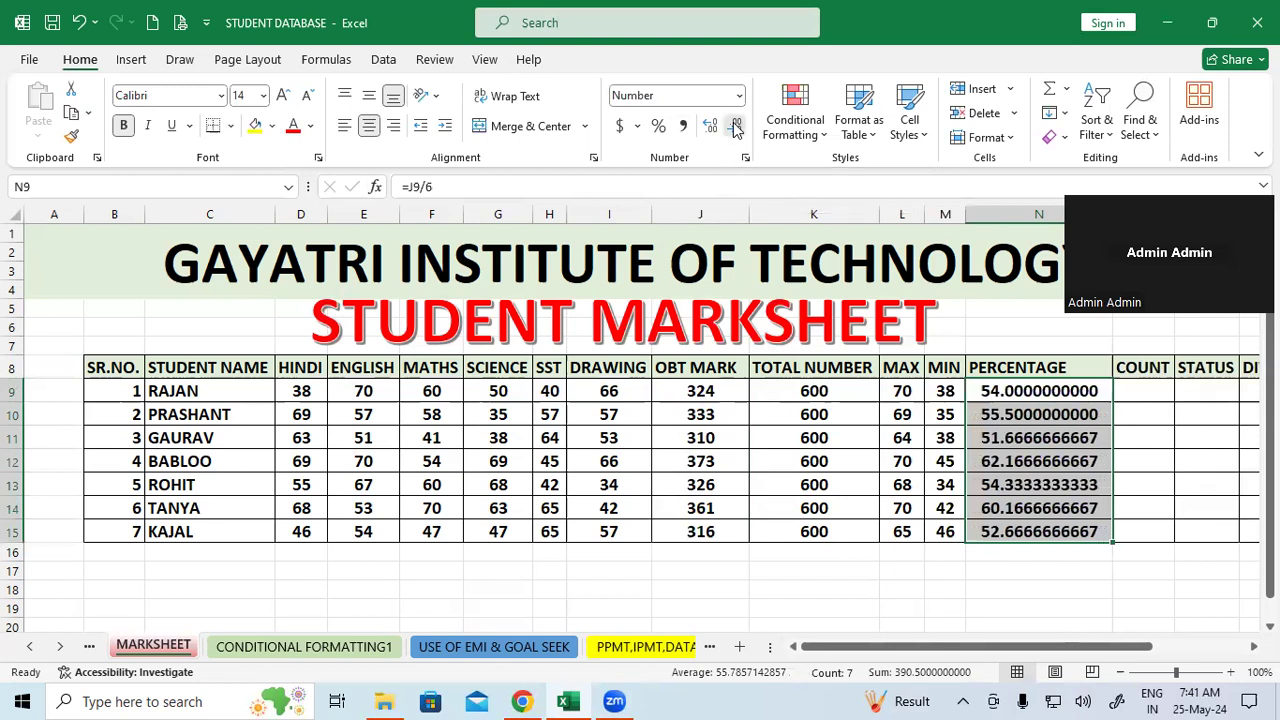
click(735, 128)
click(735, 128)
click(735, 128)
click(735, 128)
click(735, 128)
click(735, 128)
click(735, 128)
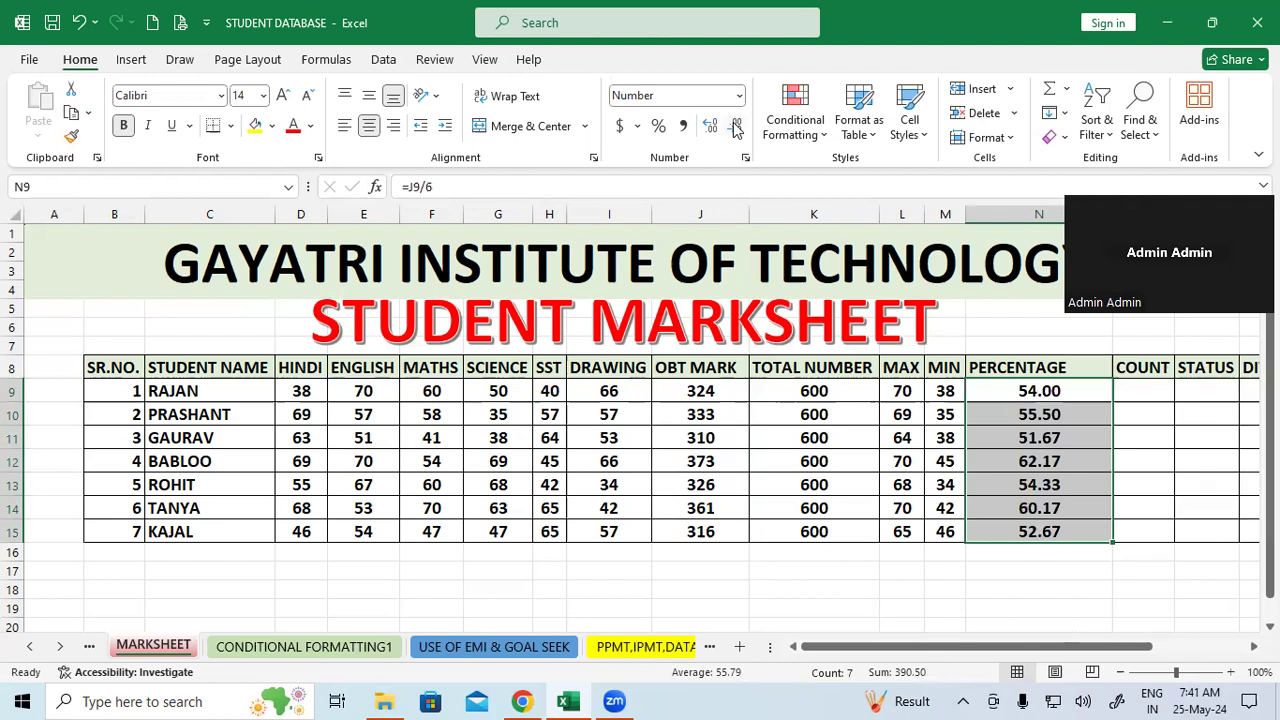
click(1152, 391)
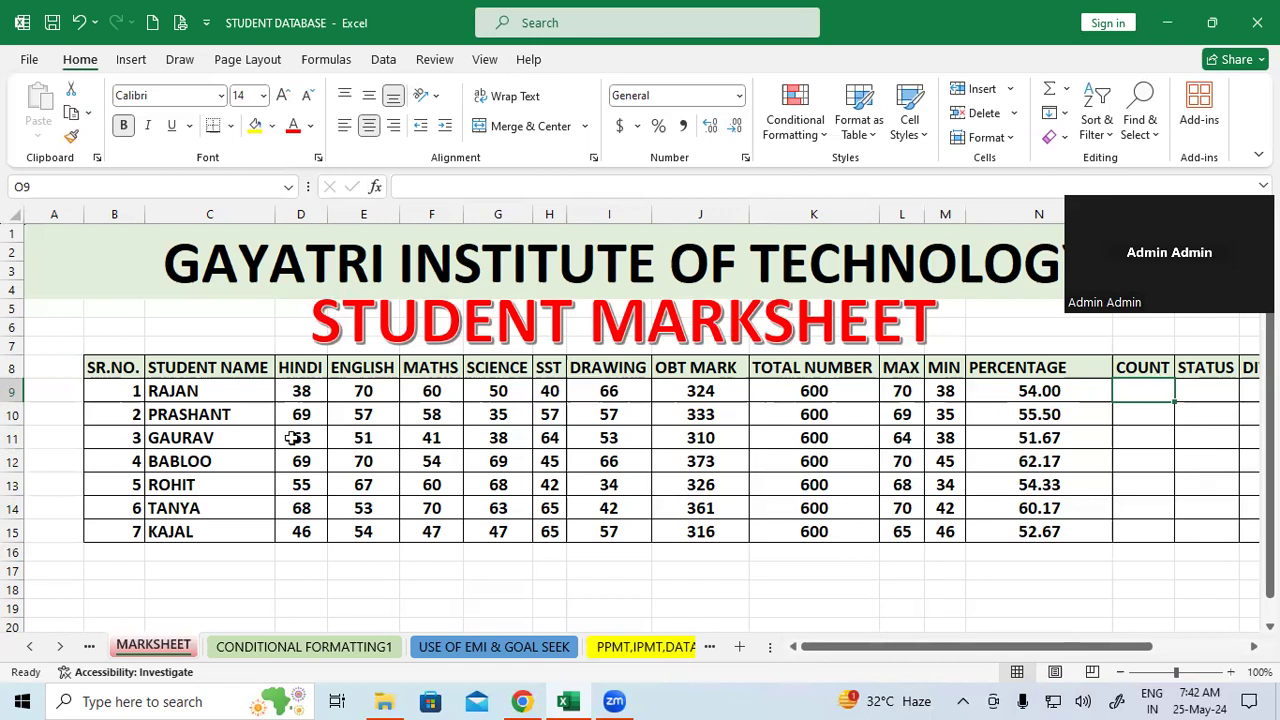
Lower the marks in D9, F10, D11, F12 and I12 to 22, 20, 31, 26 and 29.
click(300, 393)
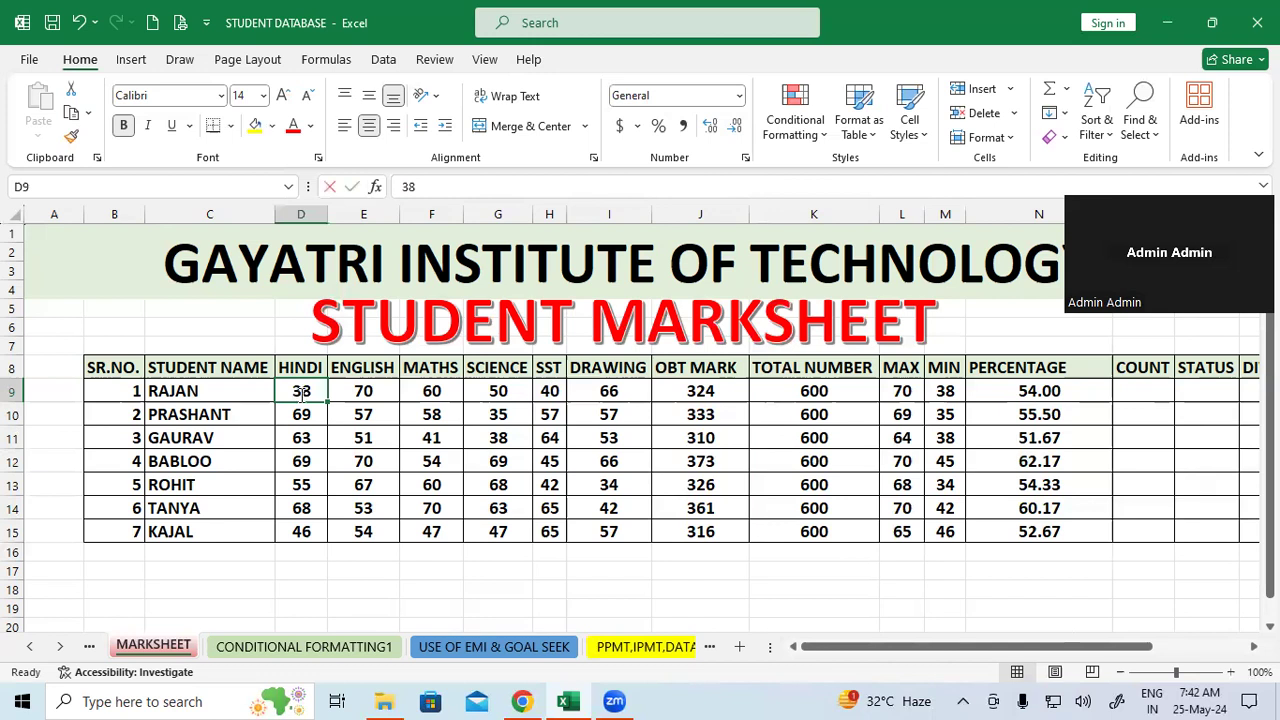
text(22)
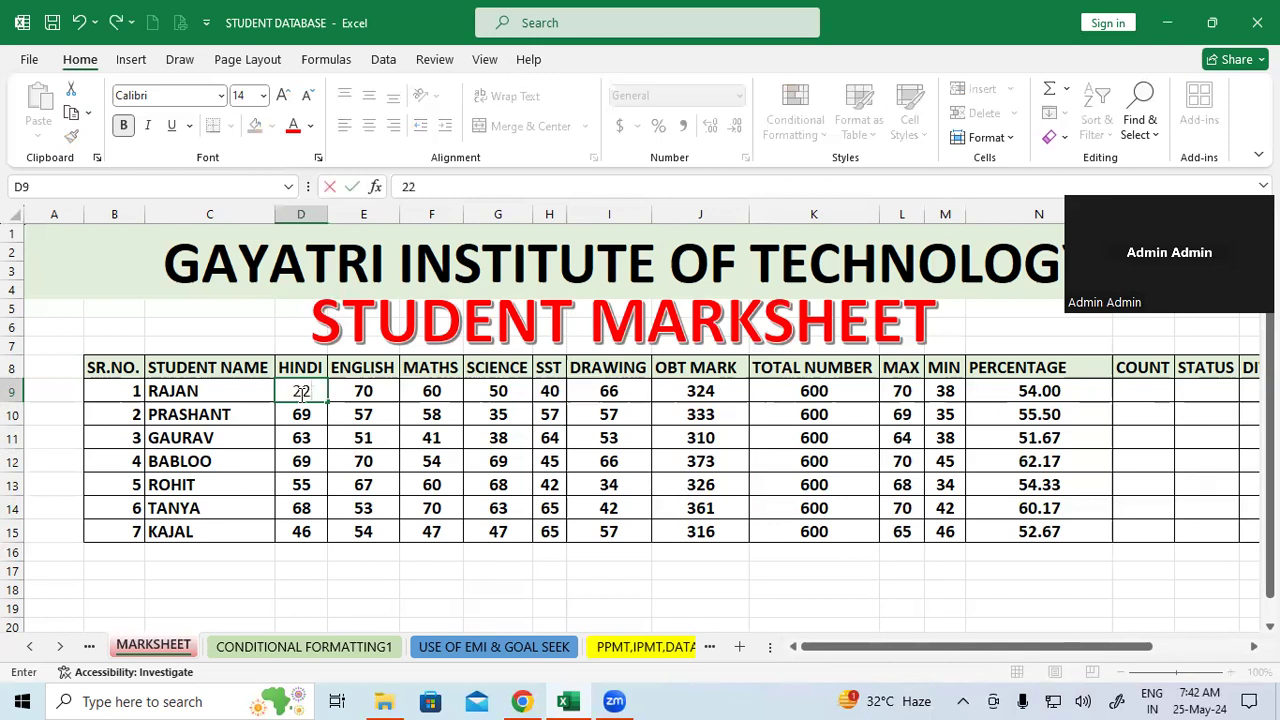
click(449, 418)
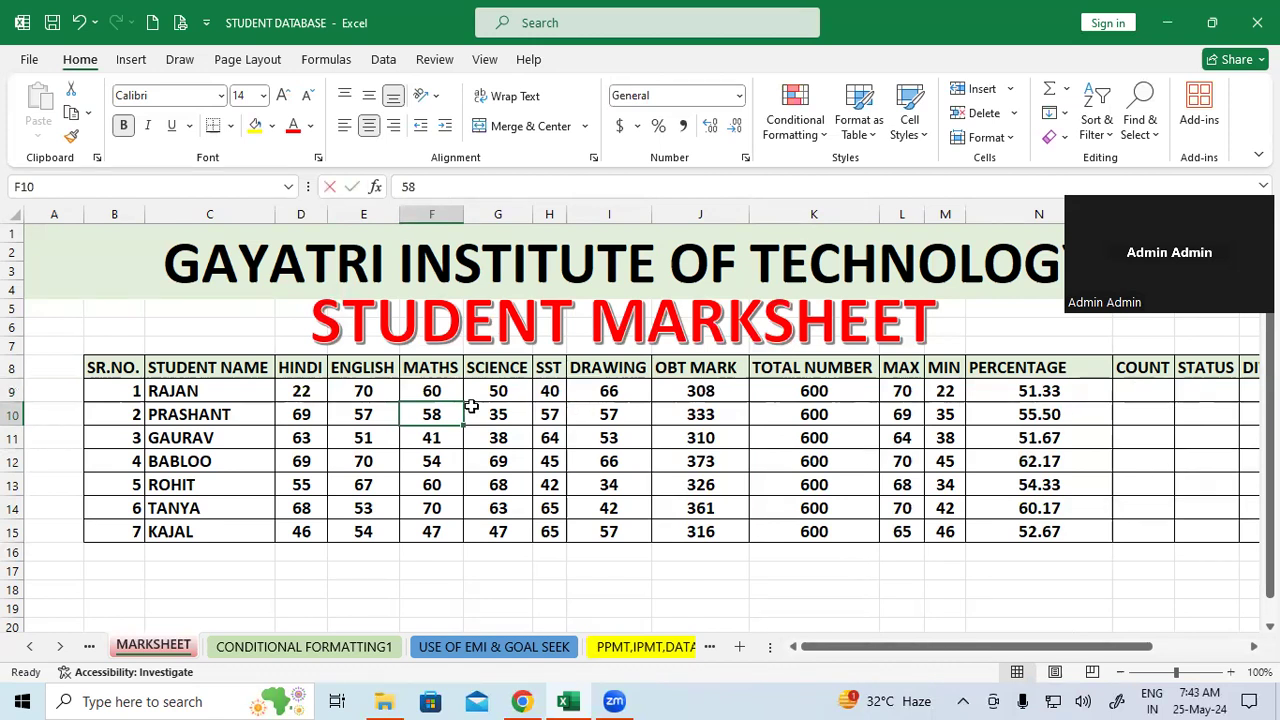
text(20)
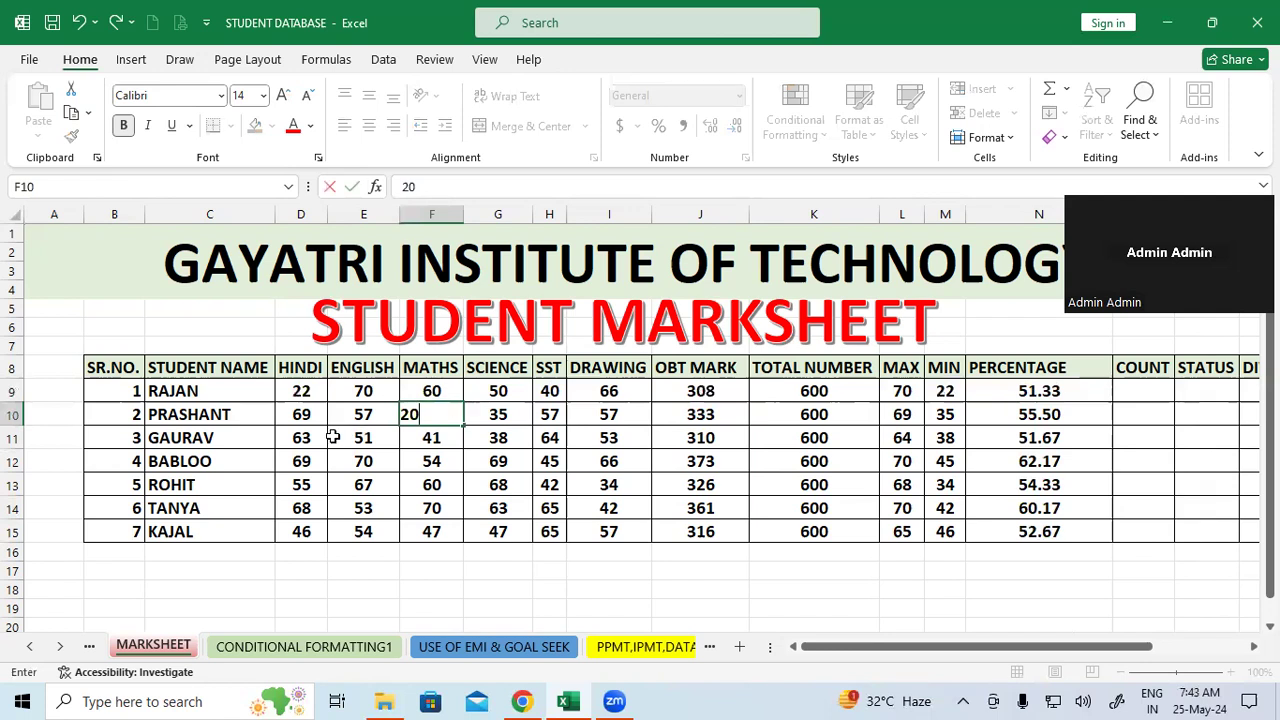
click(313, 436)
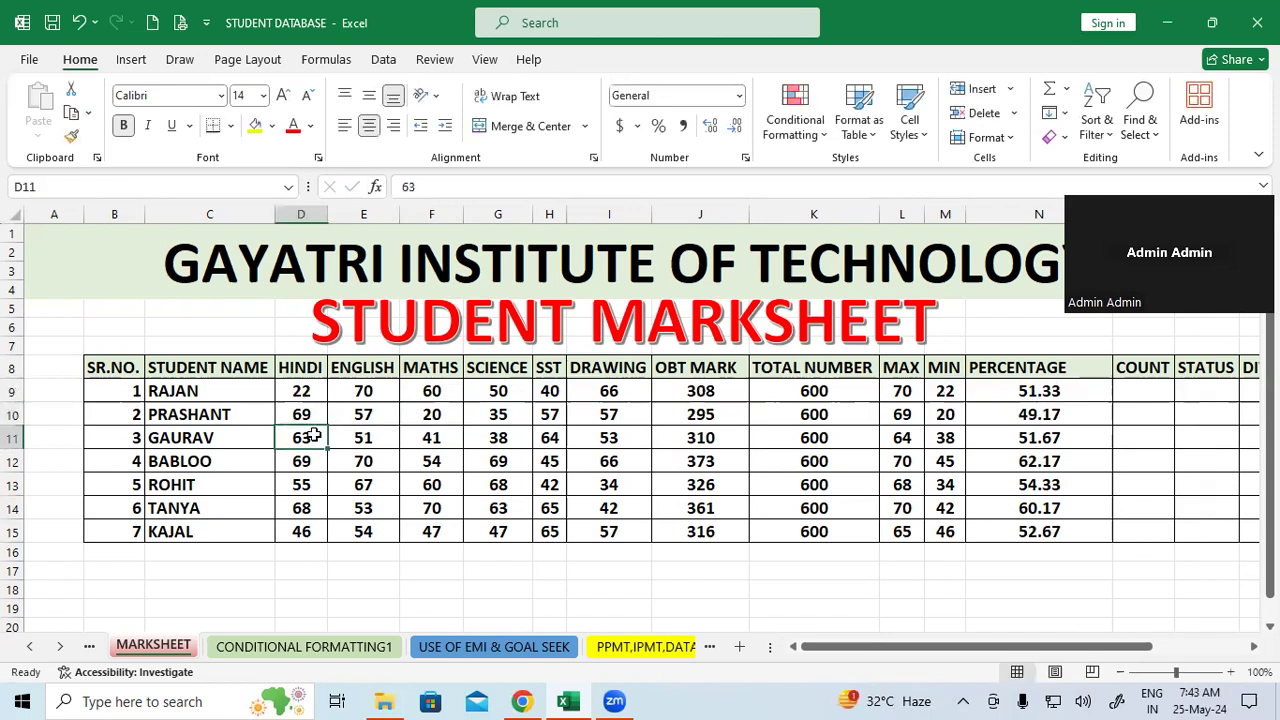
text(31)
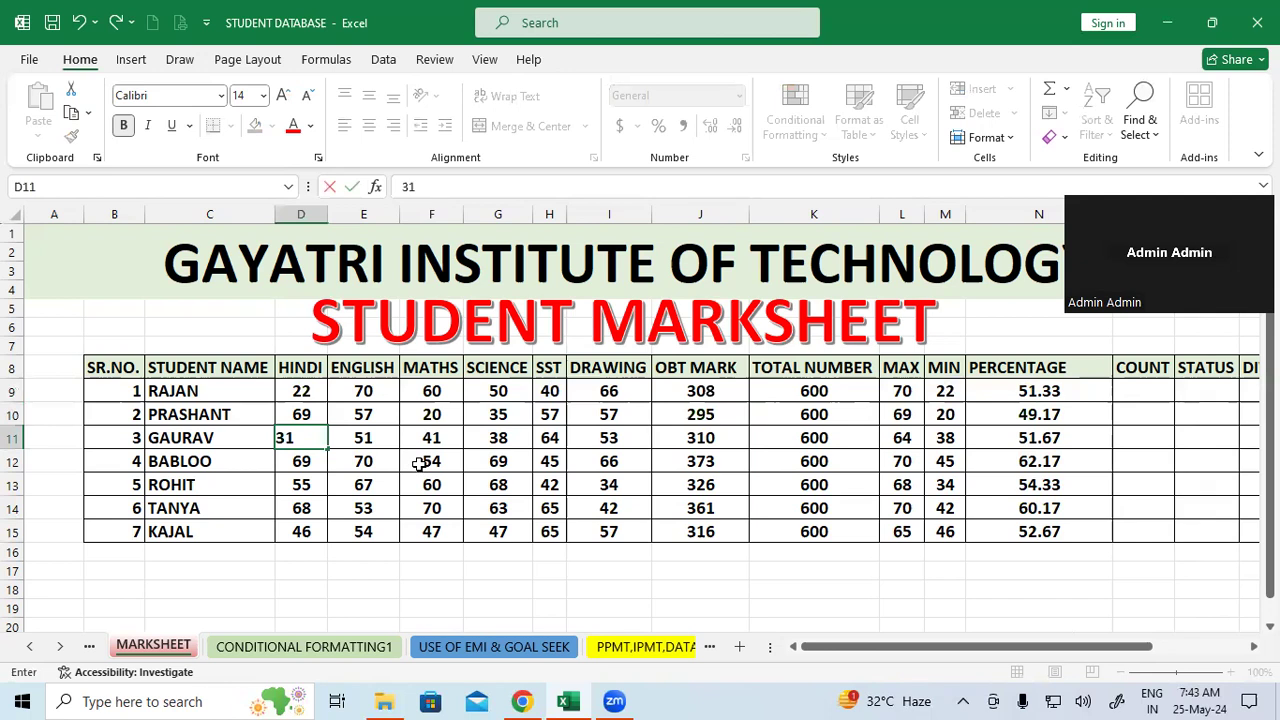
click(420, 463)
text(26)
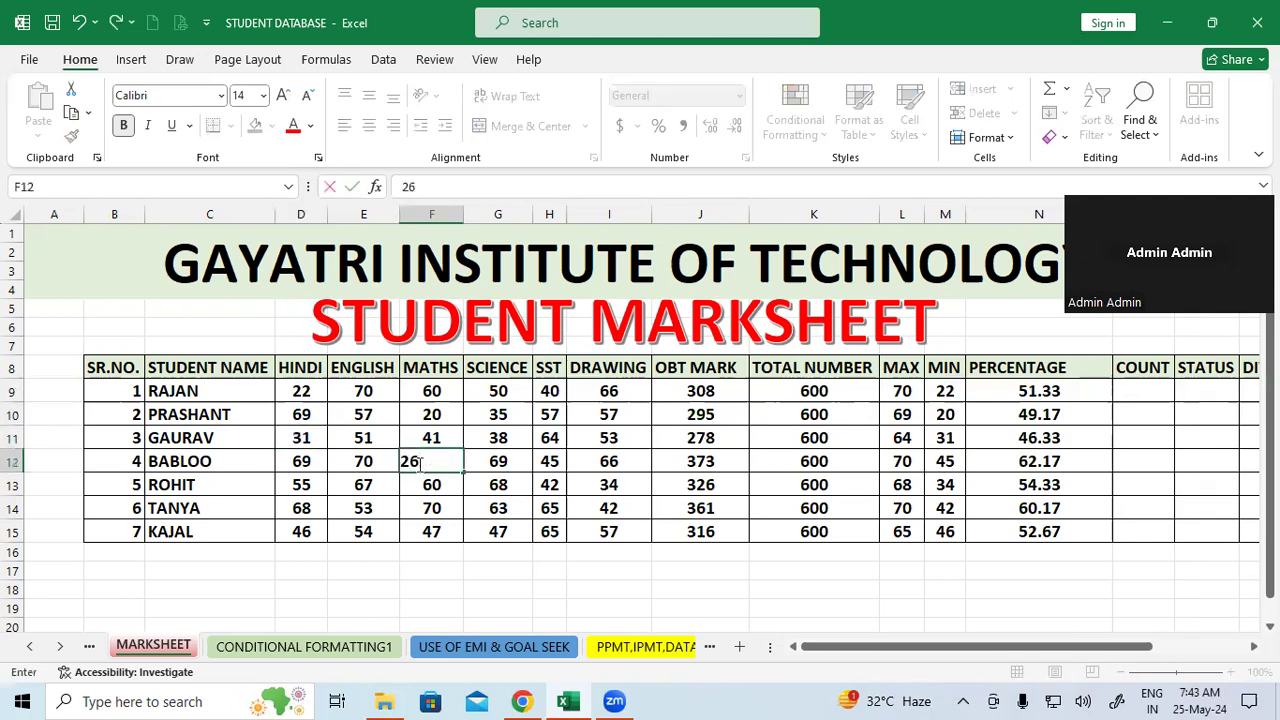
click(625, 462)
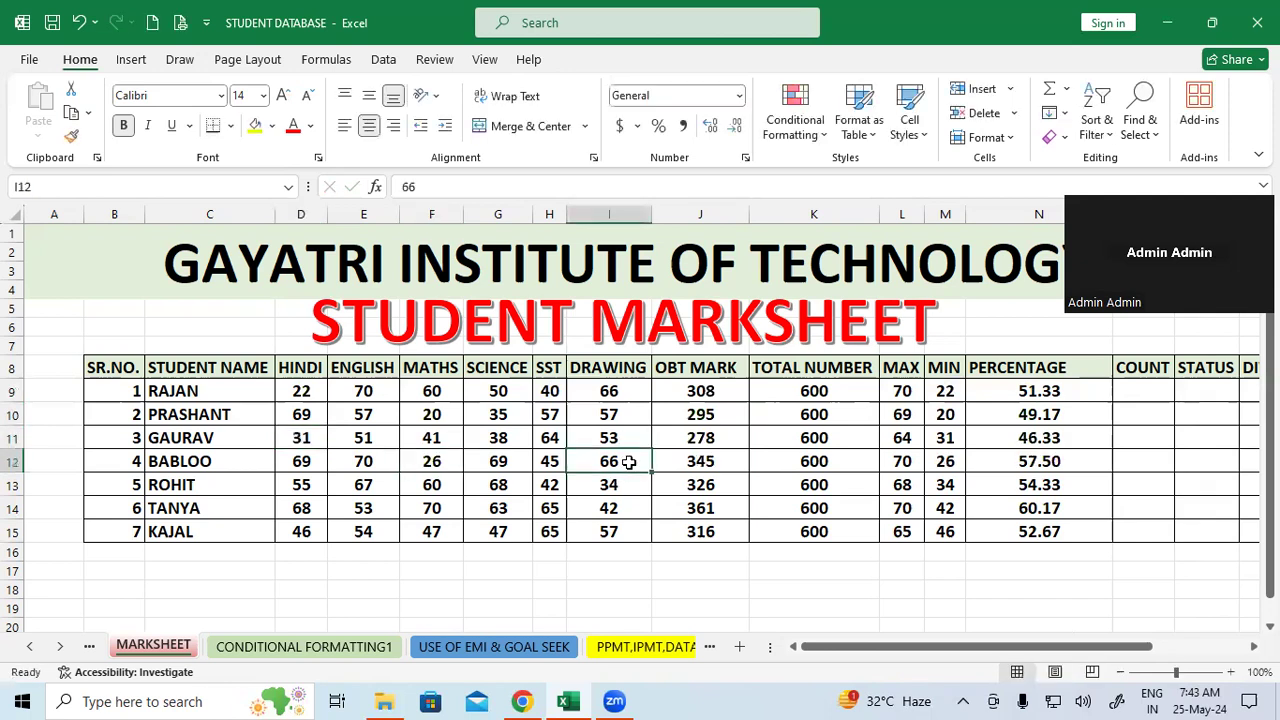
text(29)
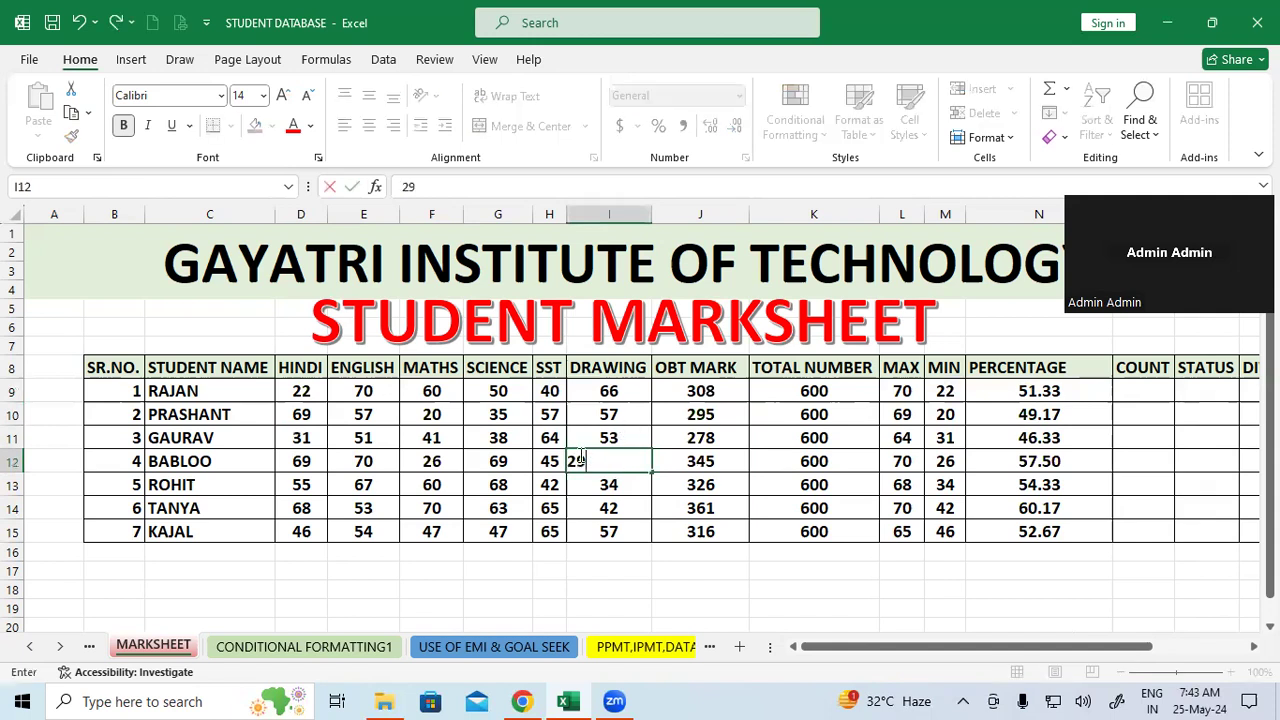
Lower F13, D13 and I14 to 30, 32 and 21, then reselect the first student's marks.
click(445, 488)
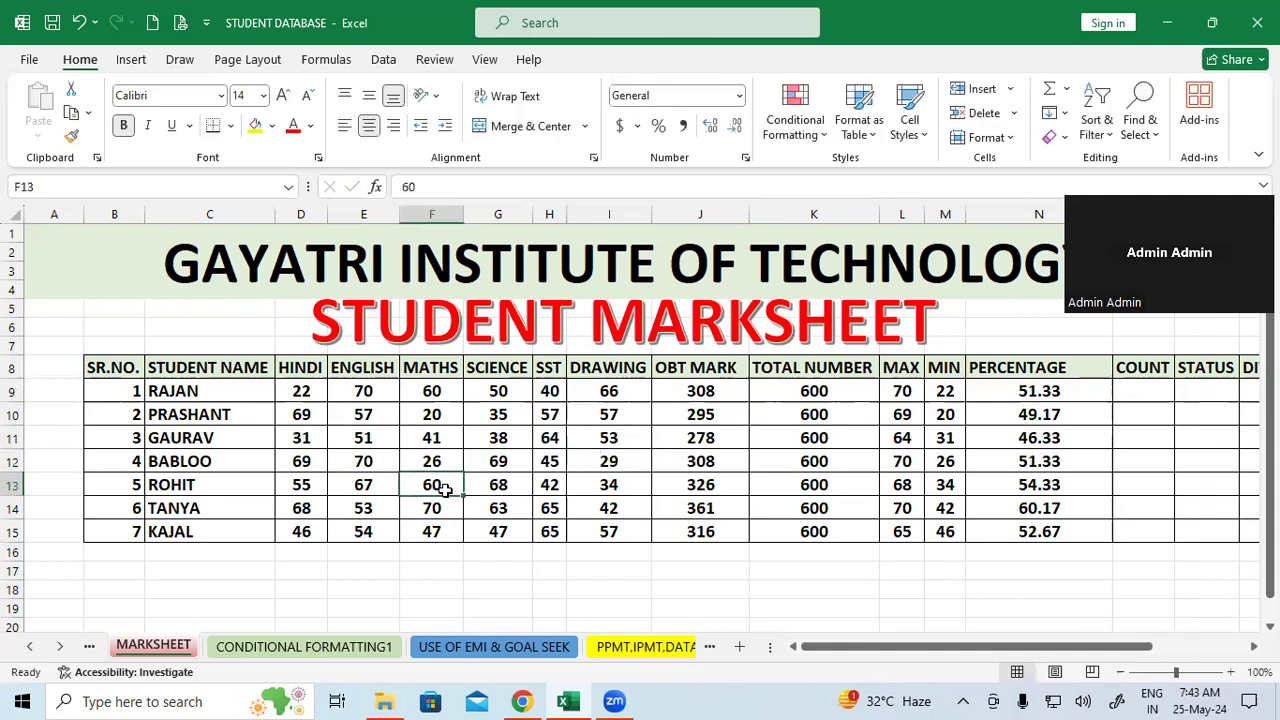
text(30)
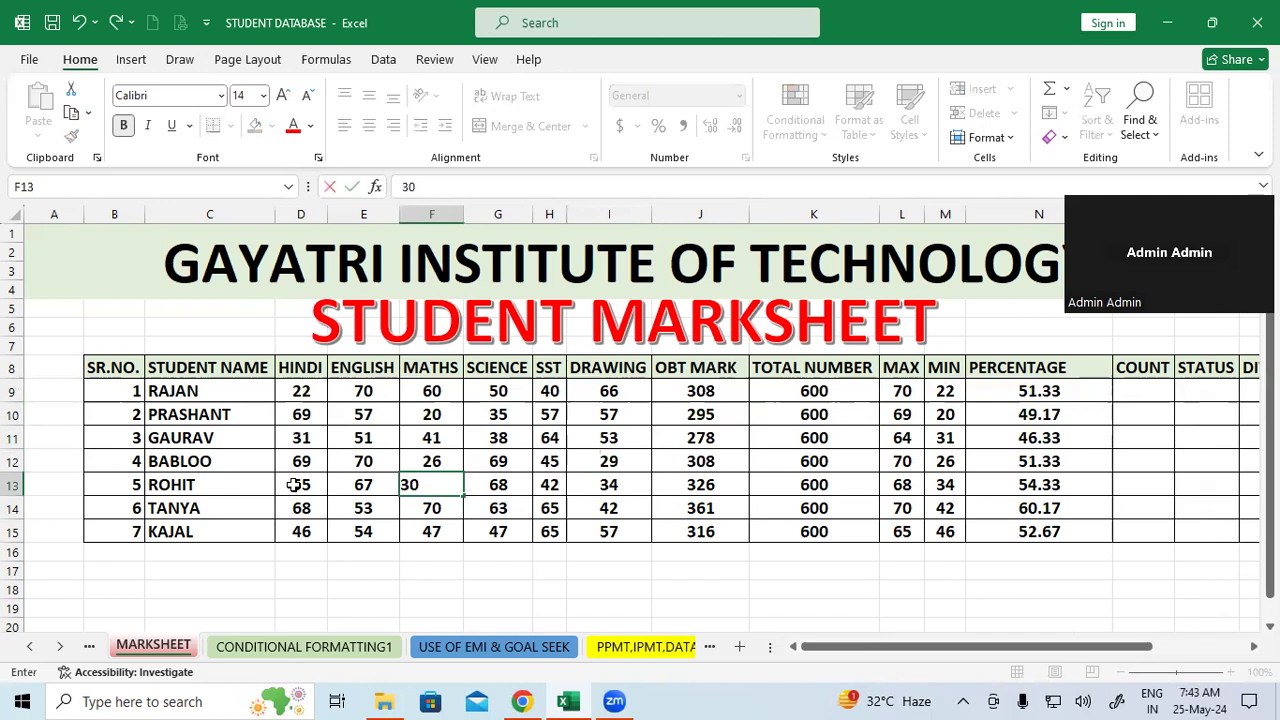
click(293, 484)
key(BackSpace)
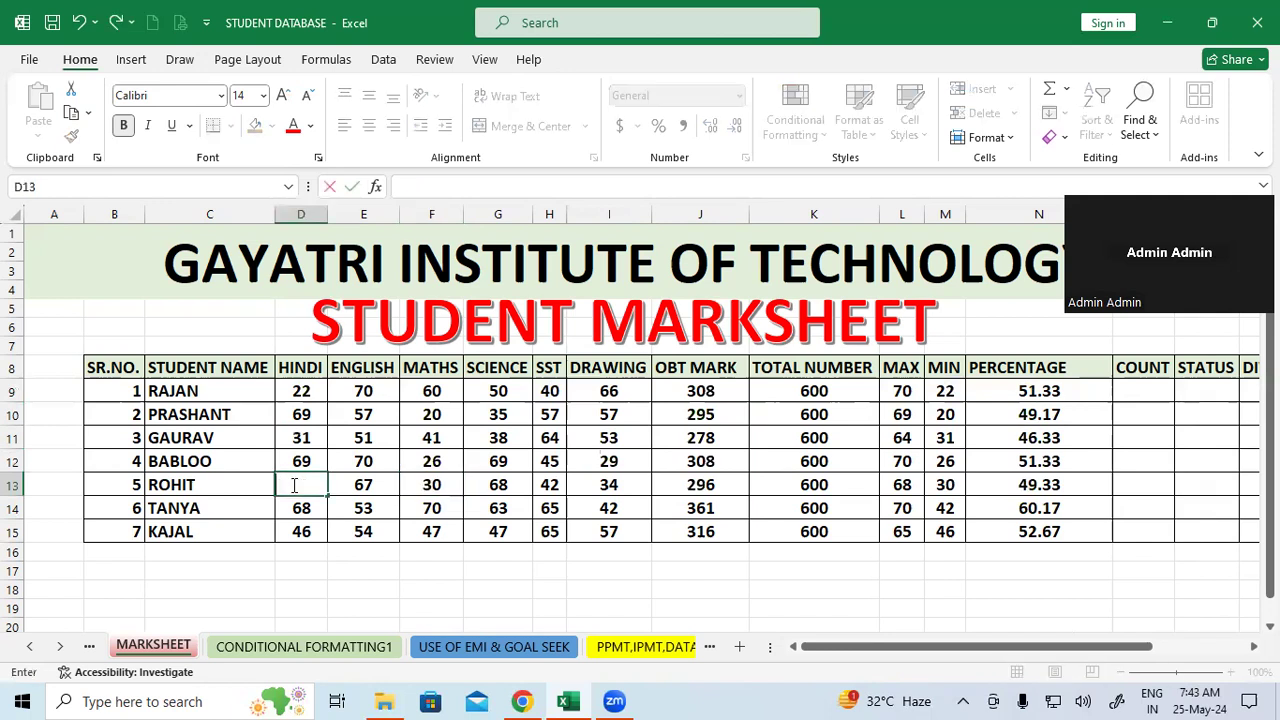
text(32)
click(588, 510)
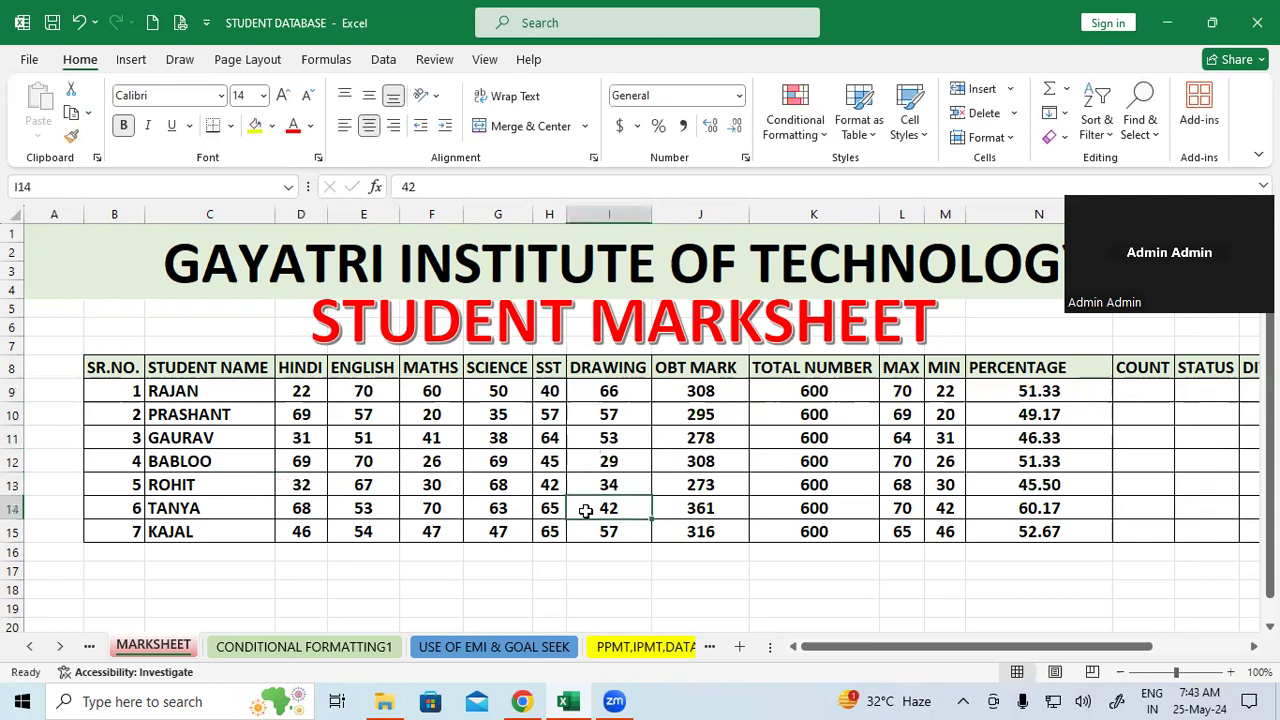
text(21)
click(1050, 510)
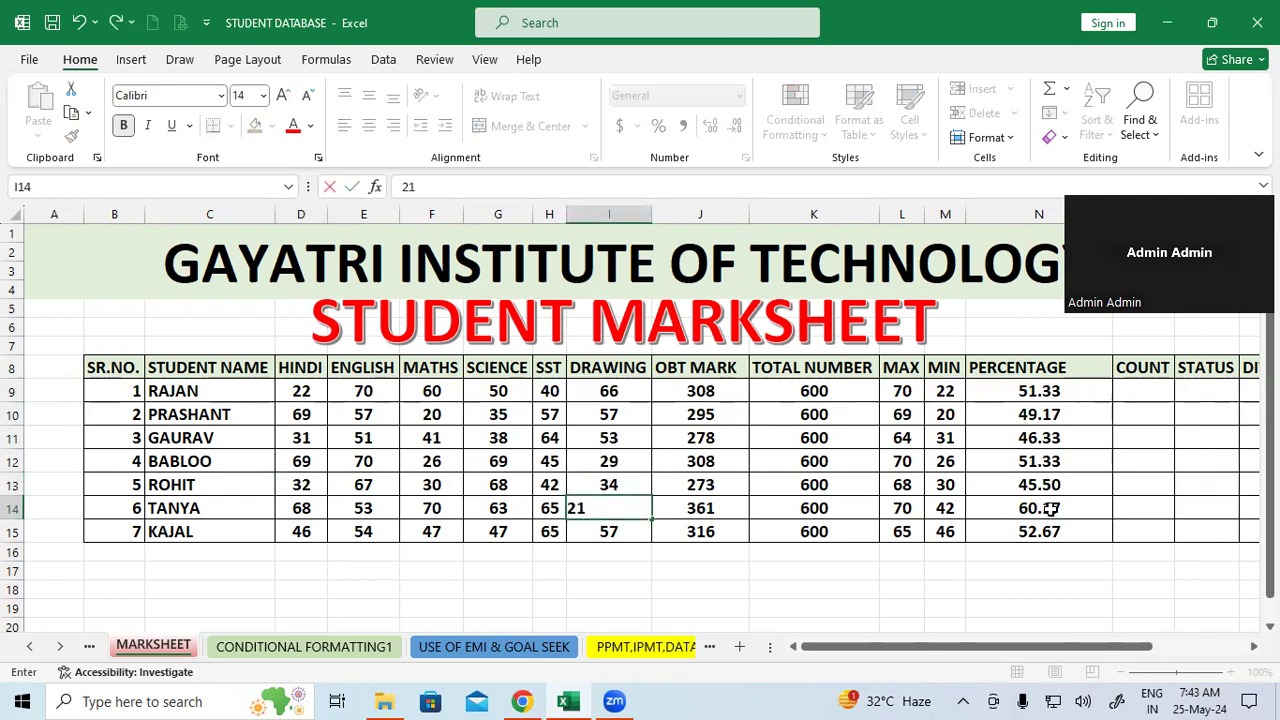
click(724, 563)
drag(301, 391, 609, 391)
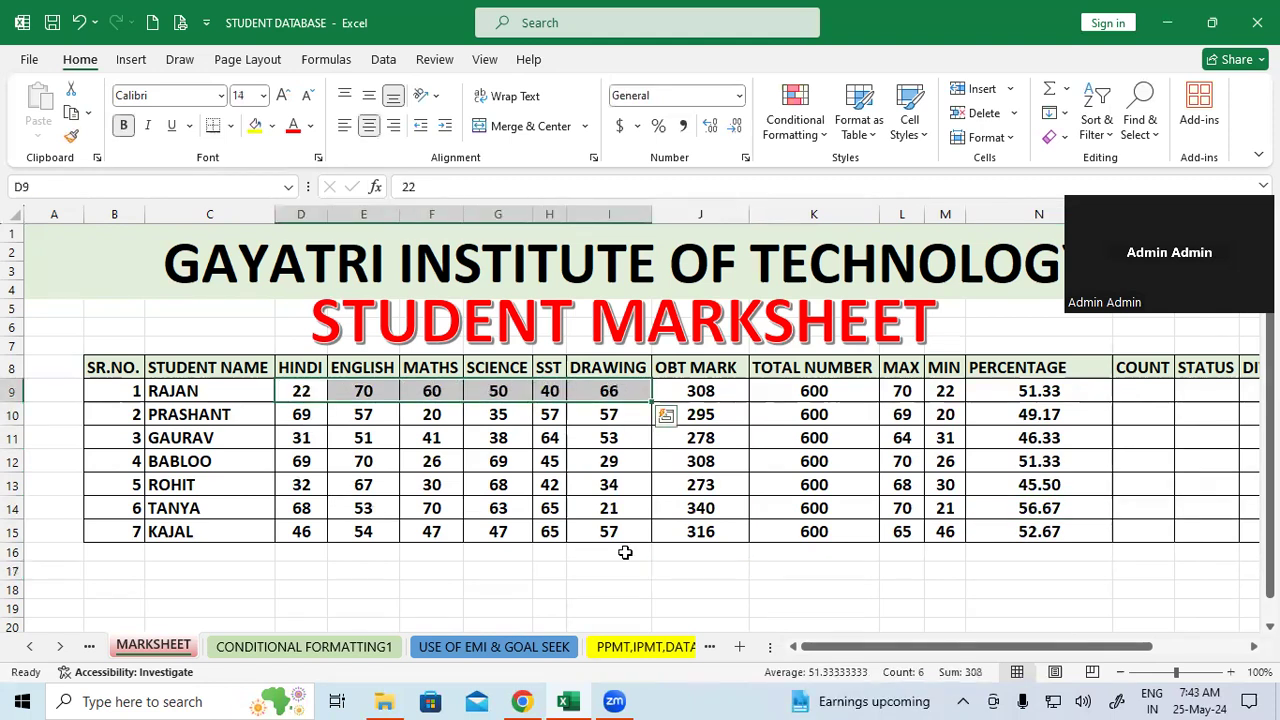
click(310, 391)
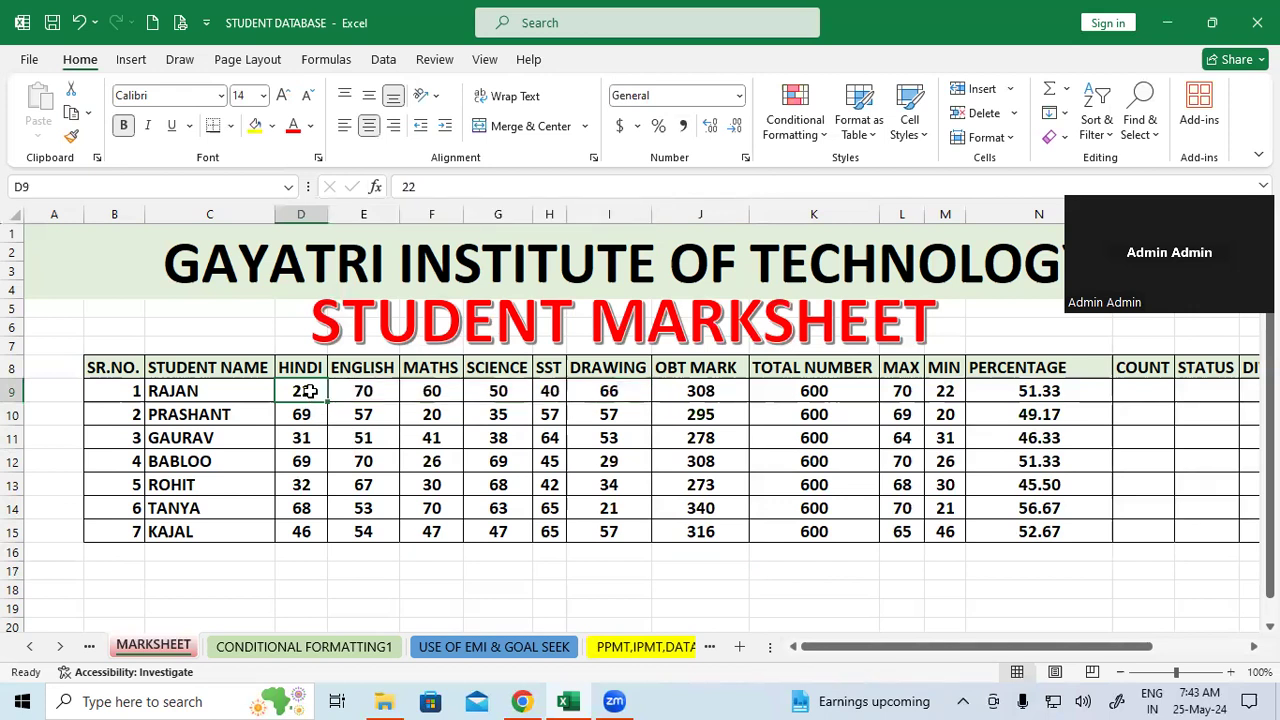
Start a COUNTIF over D9:I9 in the first student's COUNT cell O9.
click(1147, 393)
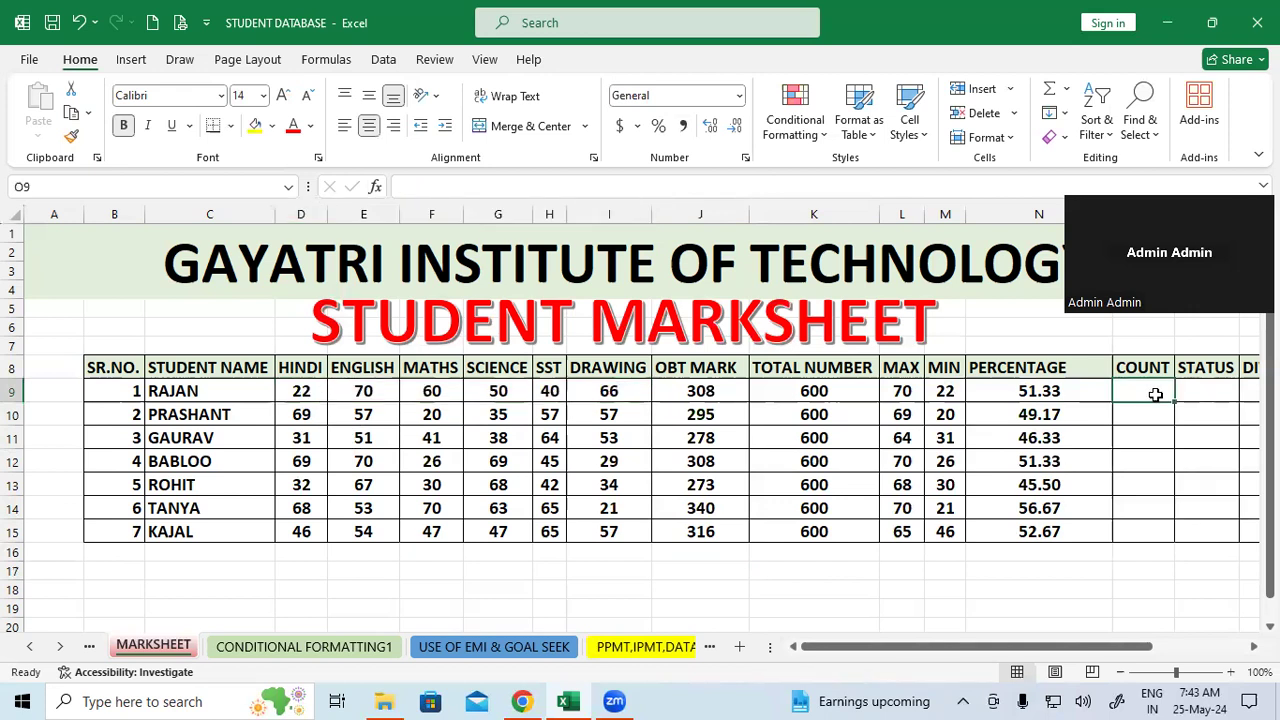
click(1253, 646)
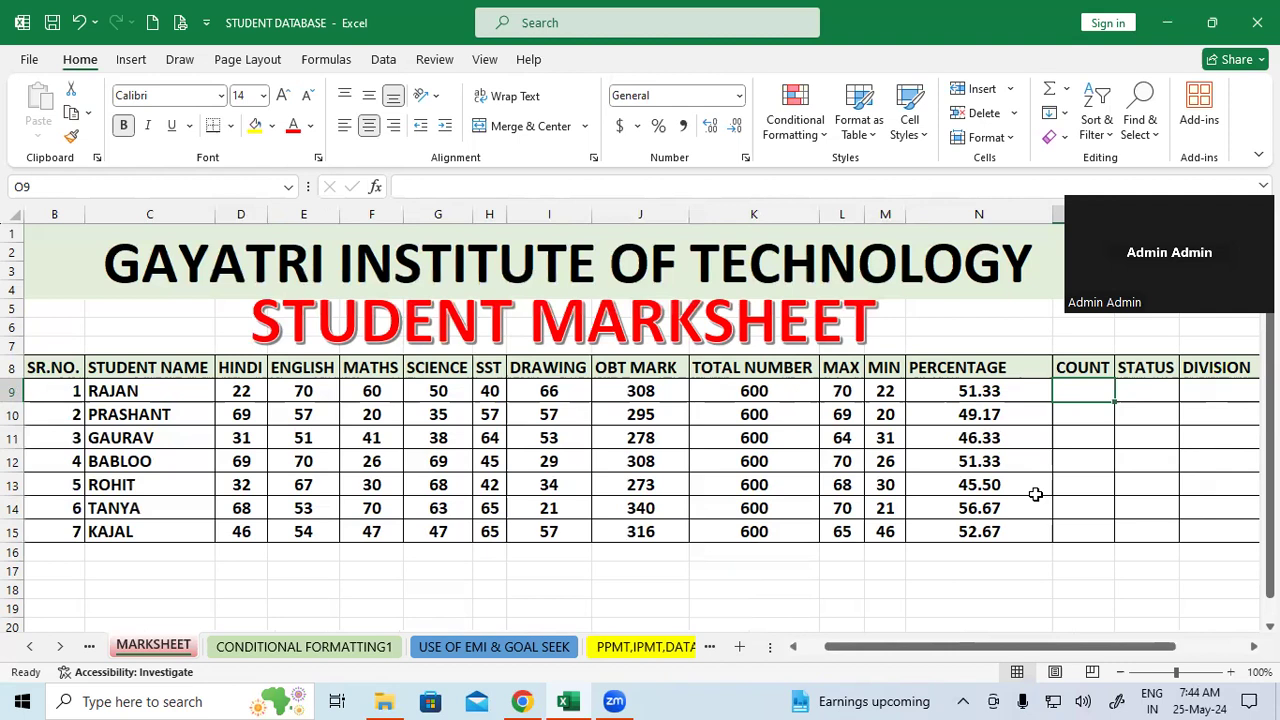
text(=)
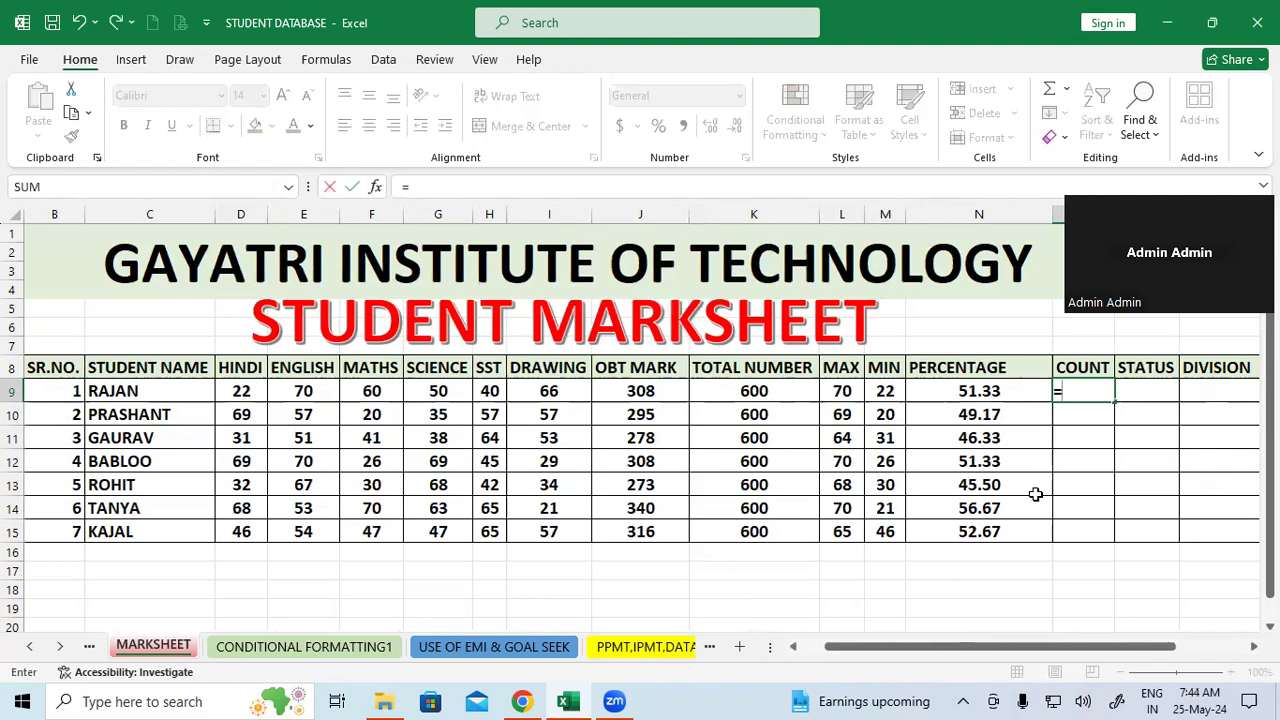
text(cou)
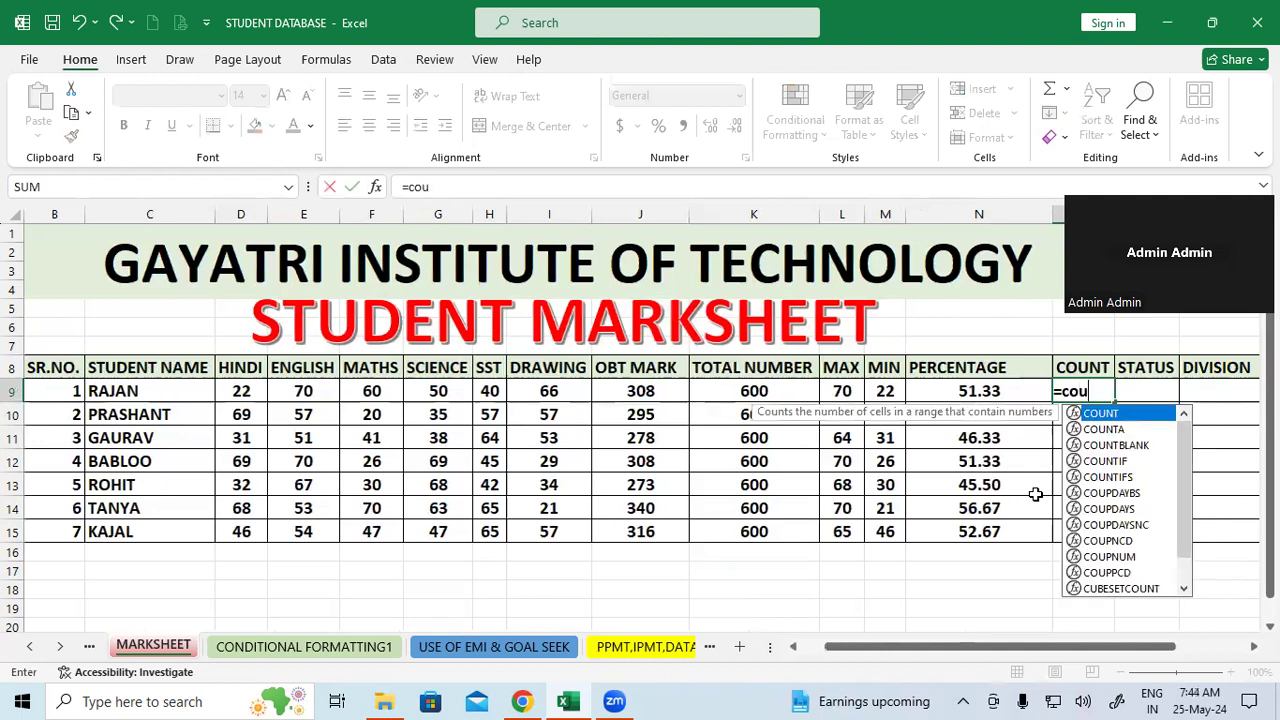
text(n)
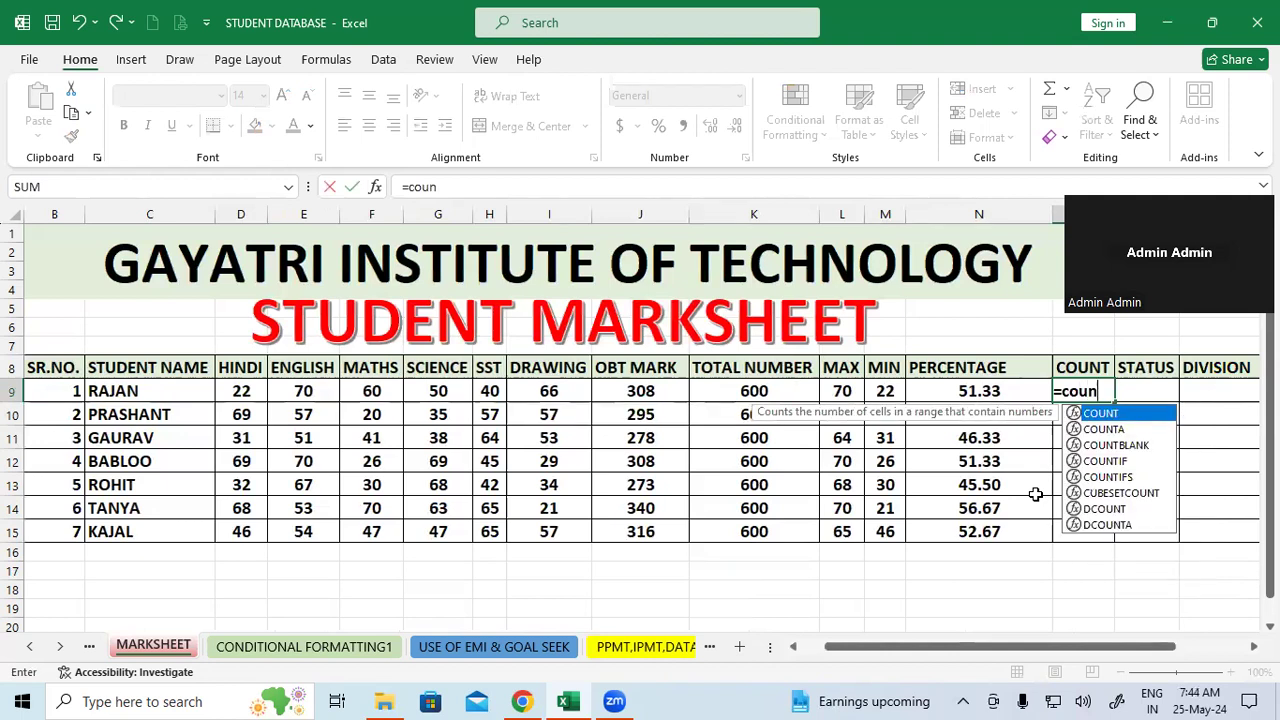
text(tif)
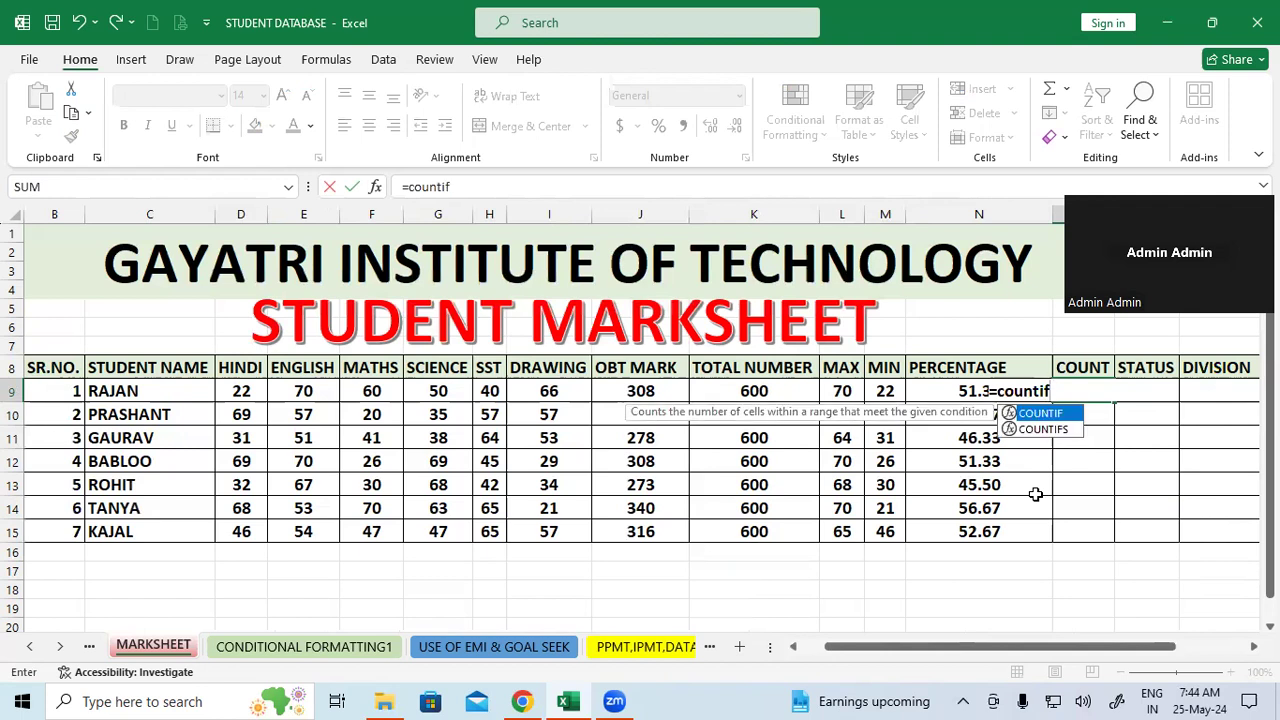
text(()
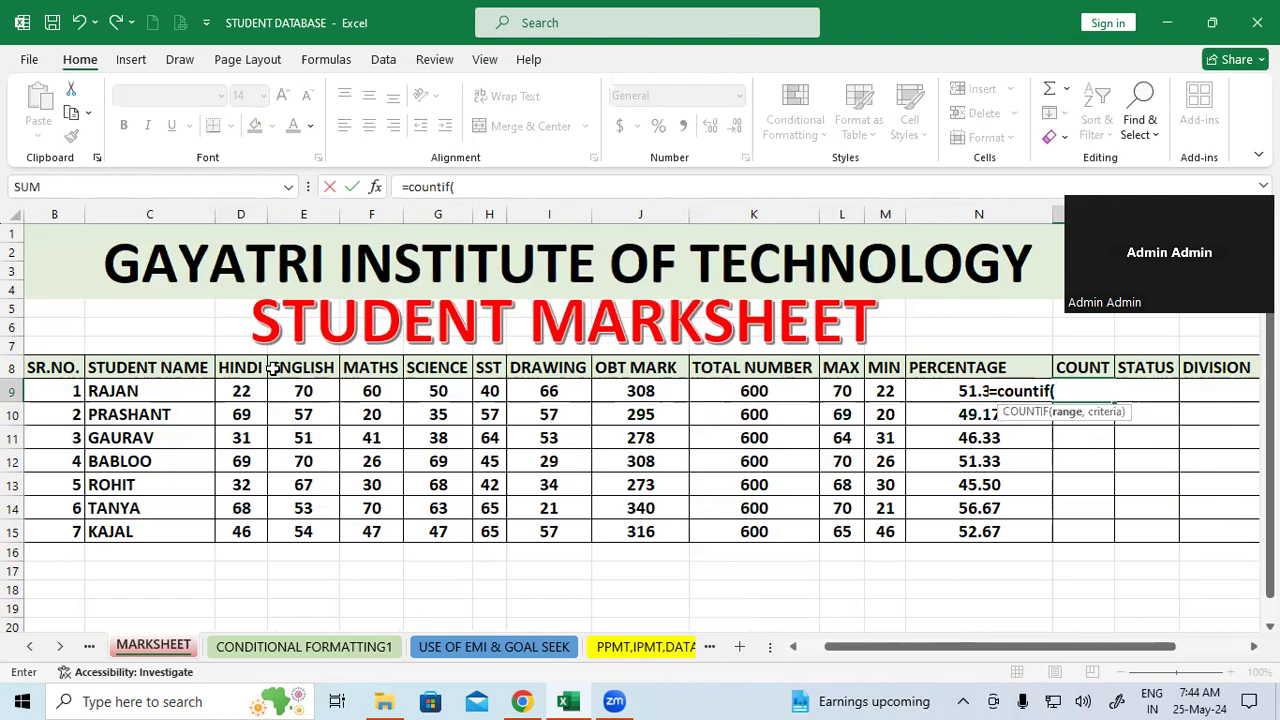
click(243, 394)
drag(243, 394, 548, 395)
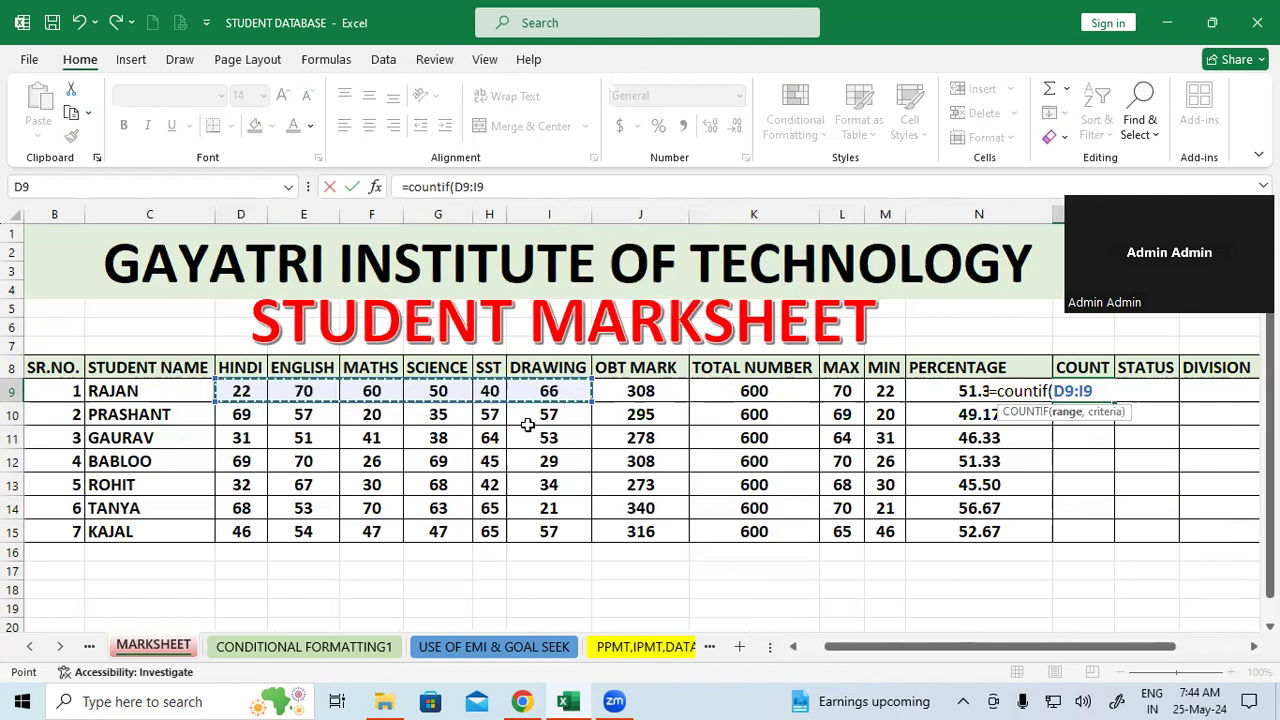
text())
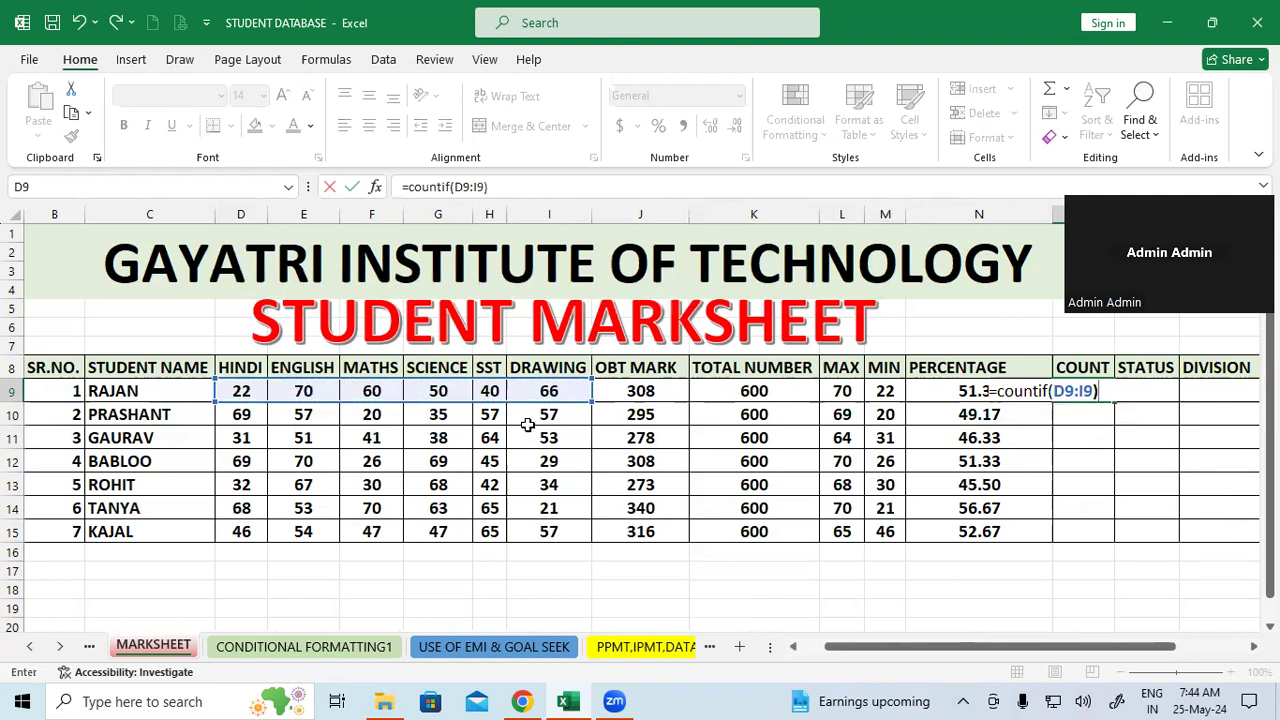
key(Return)
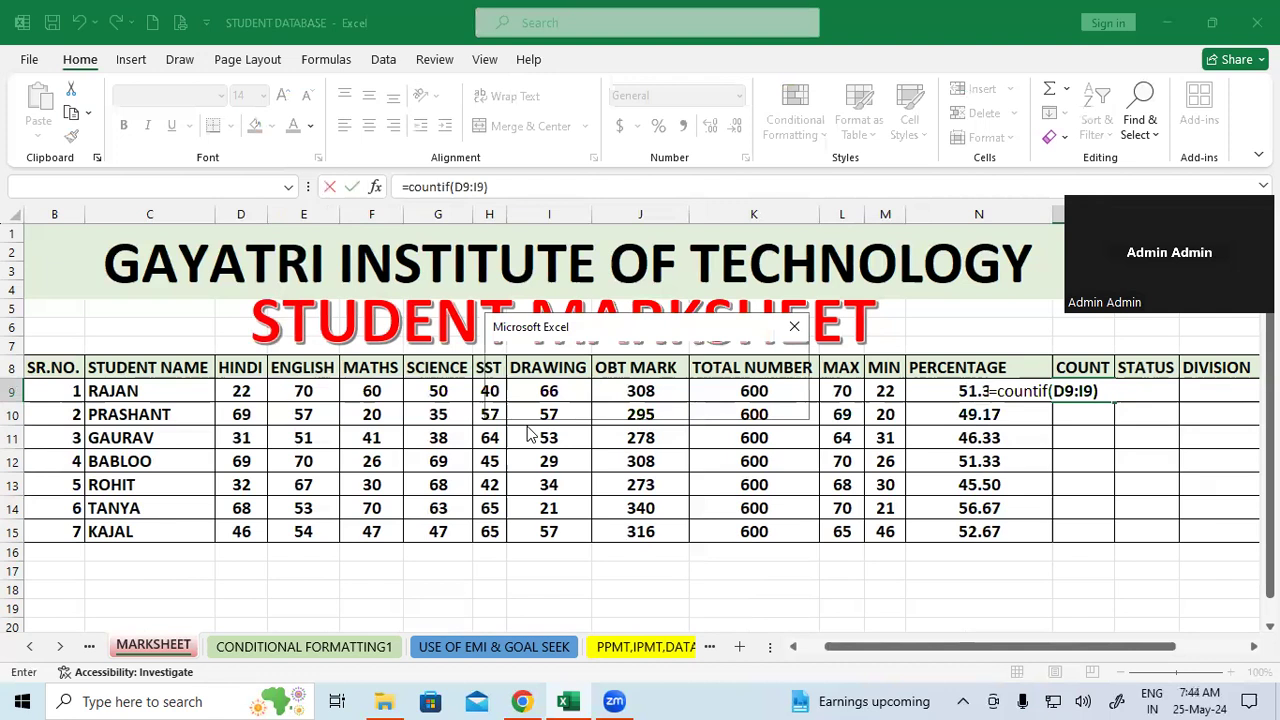
Add the criterion "<33" so O9 counts marks below 33, showing 1.
click(794, 327)
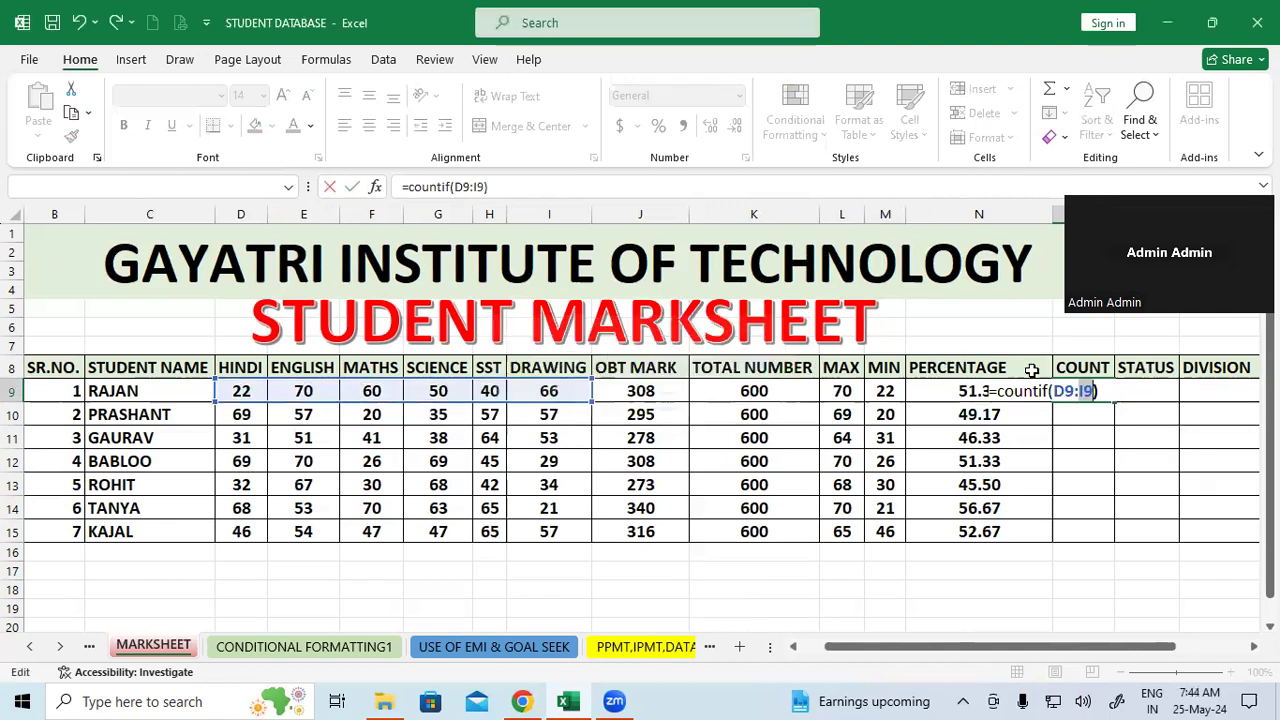
click(1109, 391)
key(BackSpace)
text(,)
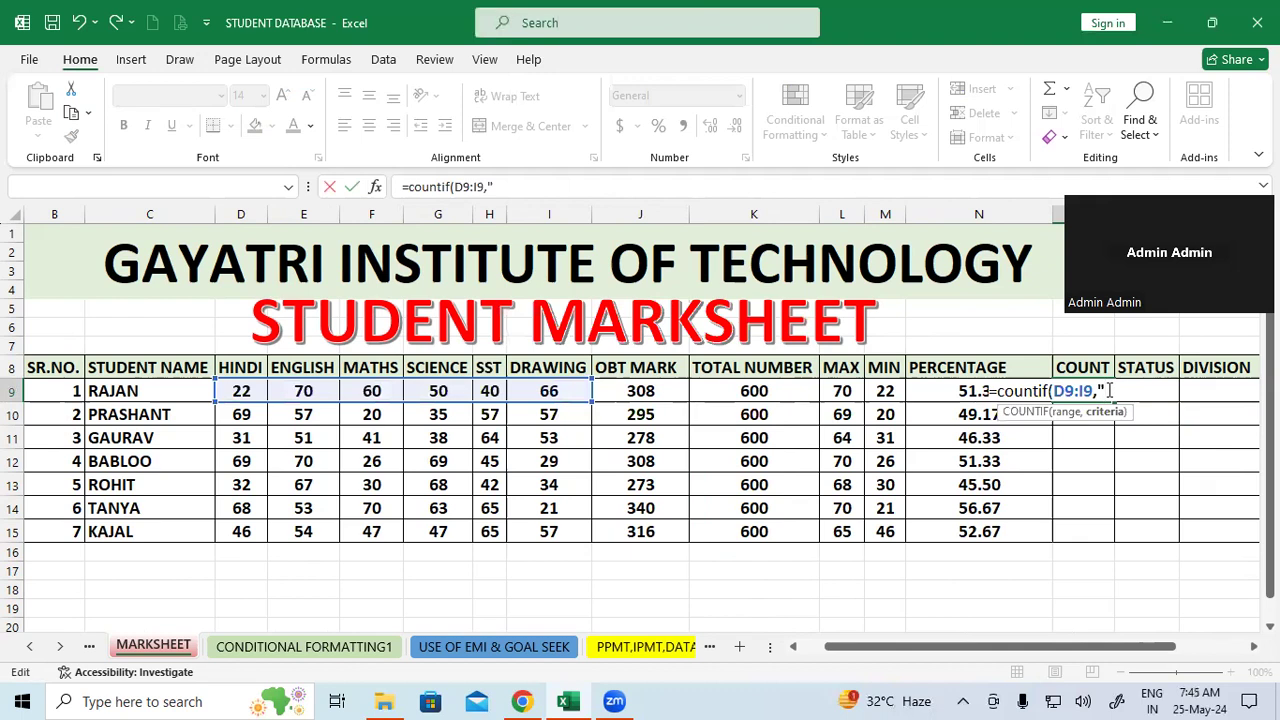
text(<)
text(33)
text("))
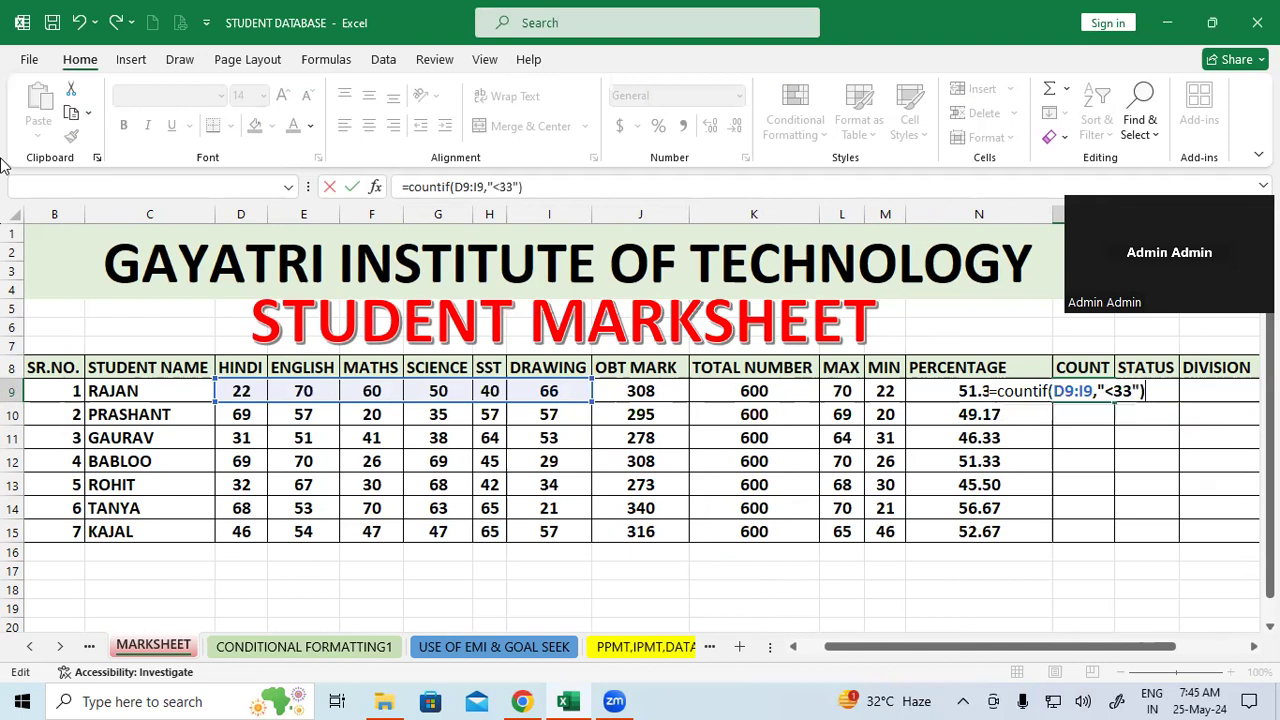
key(Return)
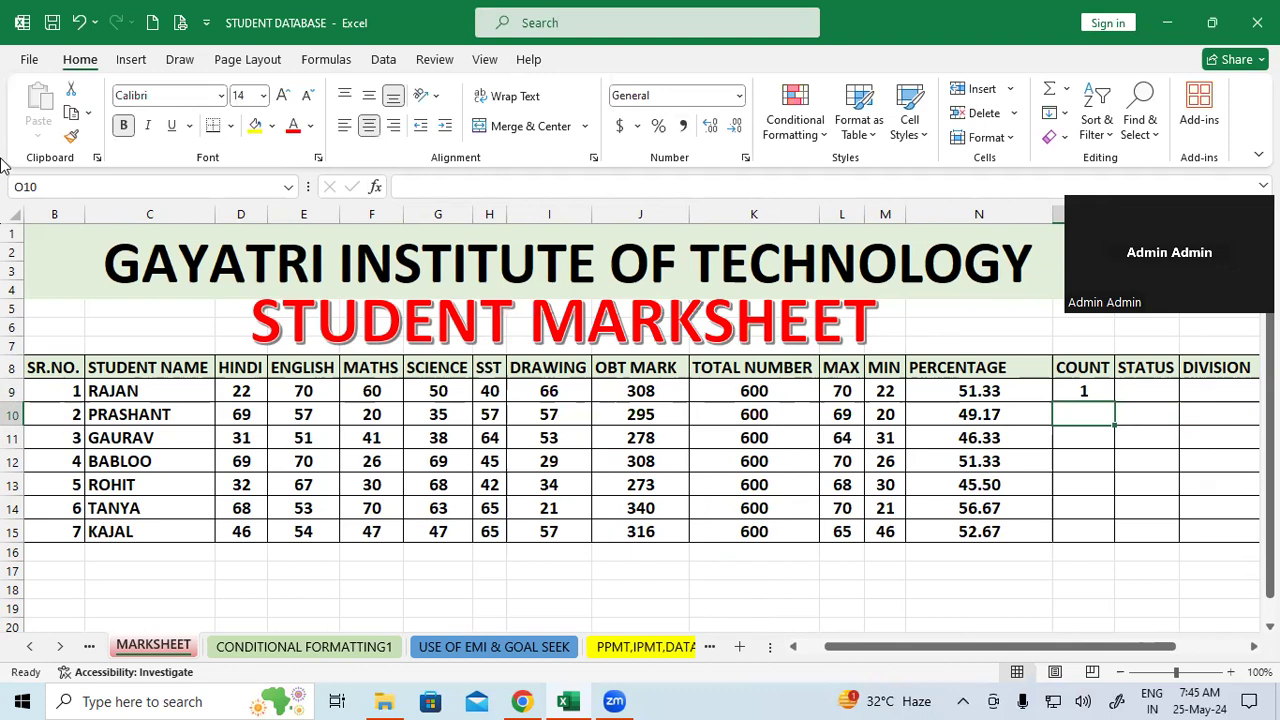
Clear O9 and re-enter =COUNTIF(D9:I9,"<33"), giving 1 for the first student.
click(1080, 393)
key(Delete)
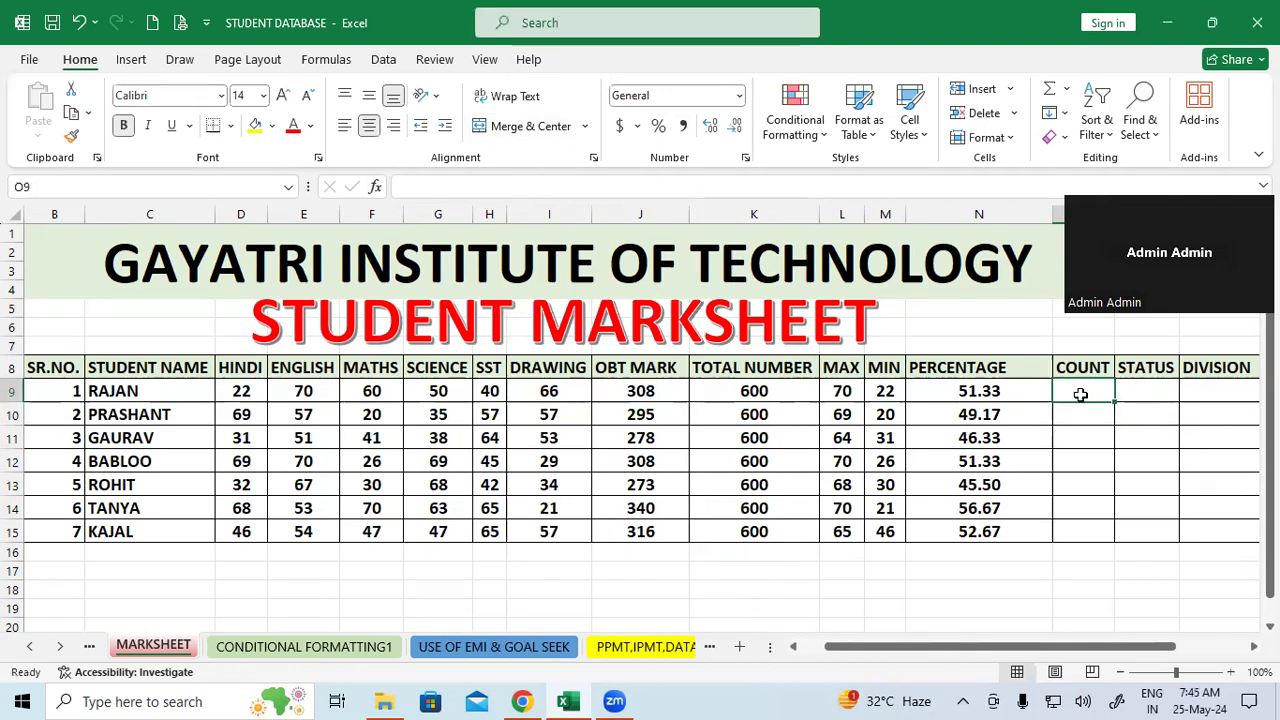
text(=)
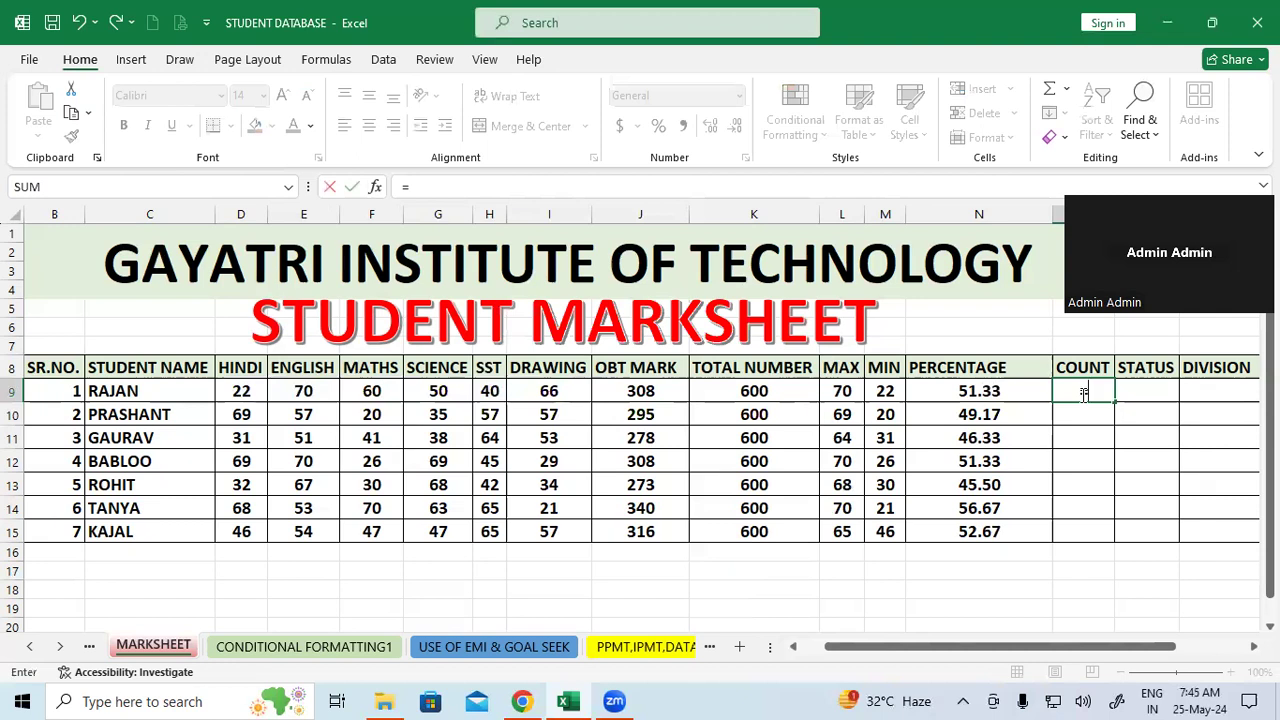
text(countif)
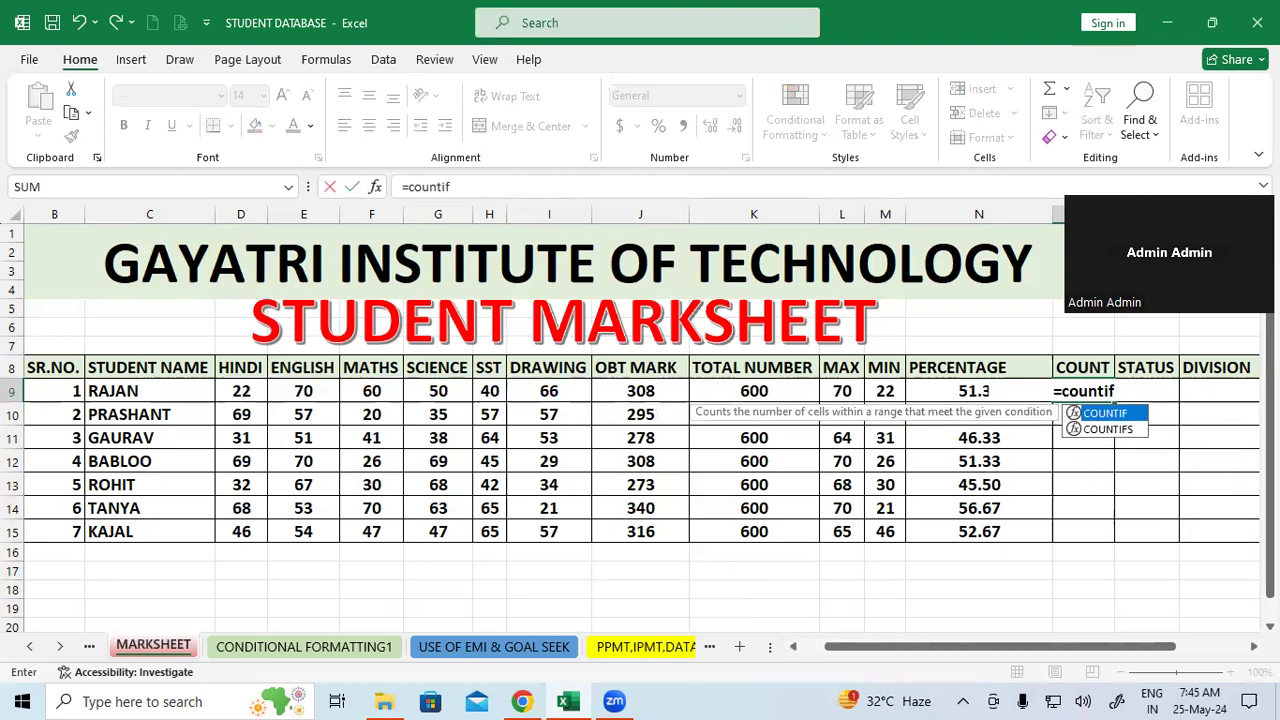
text(()
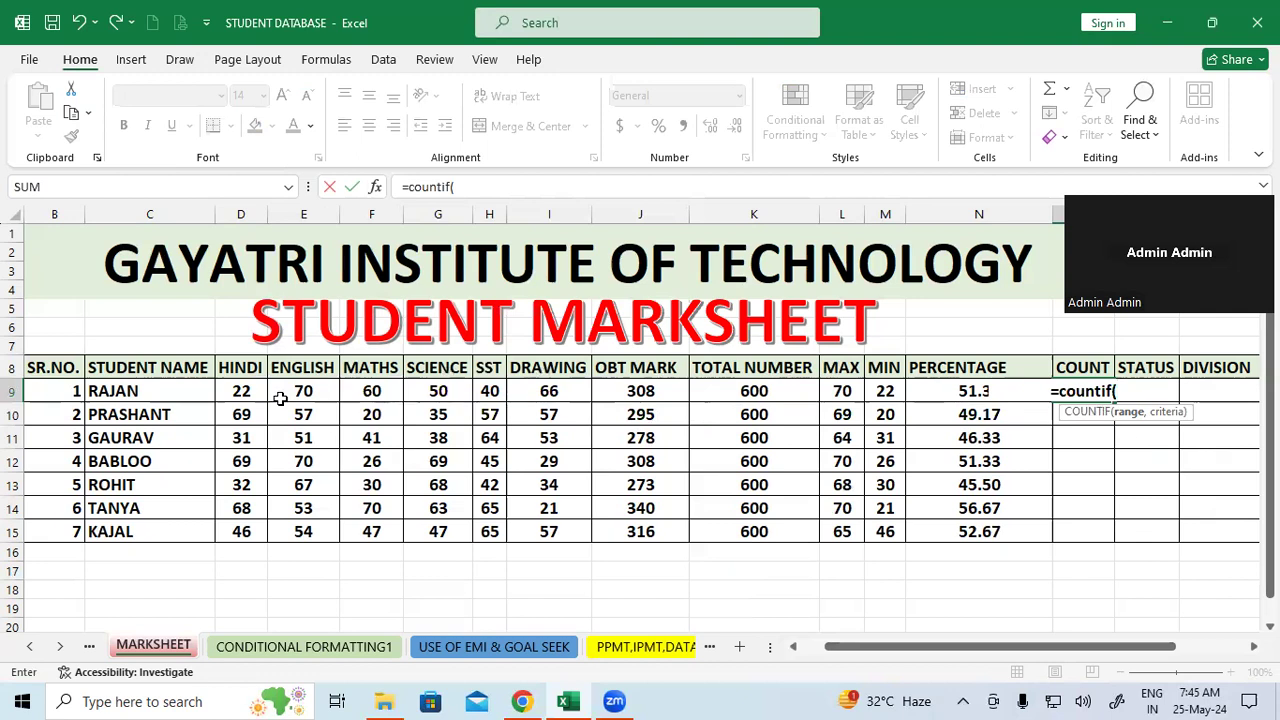
click(228, 389)
drag(272, 393, 564, 391)
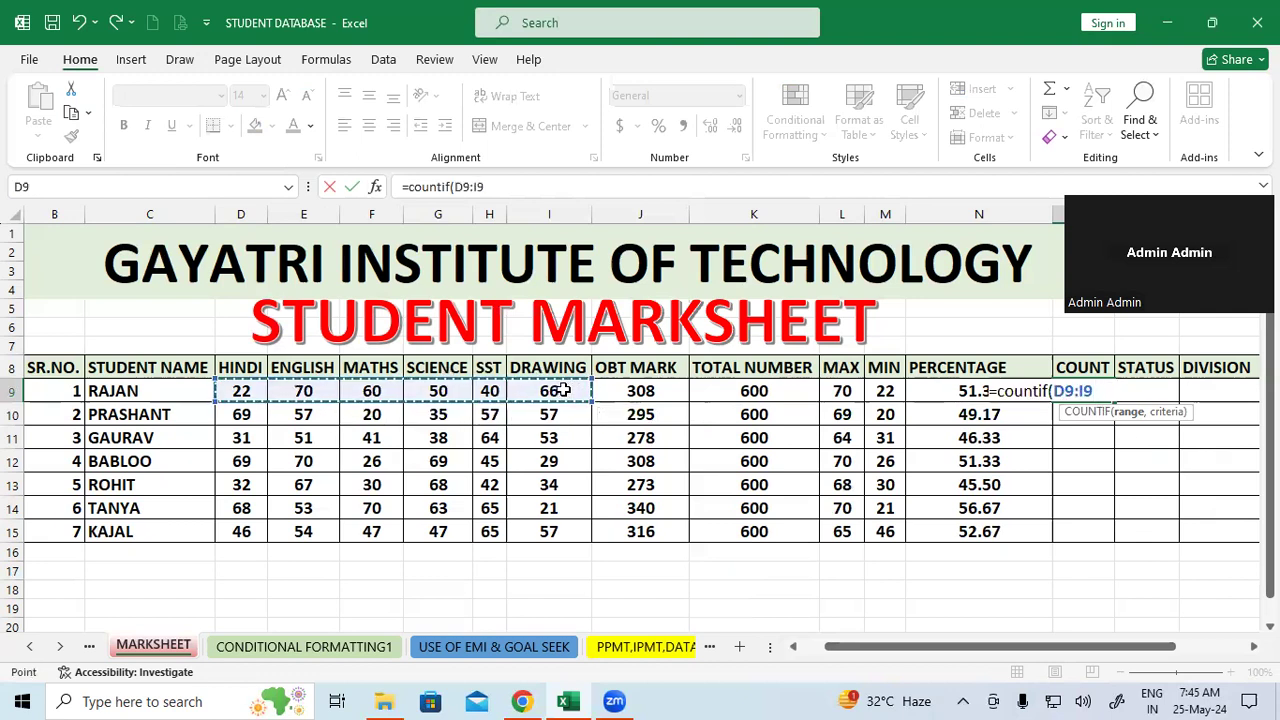
text(,)
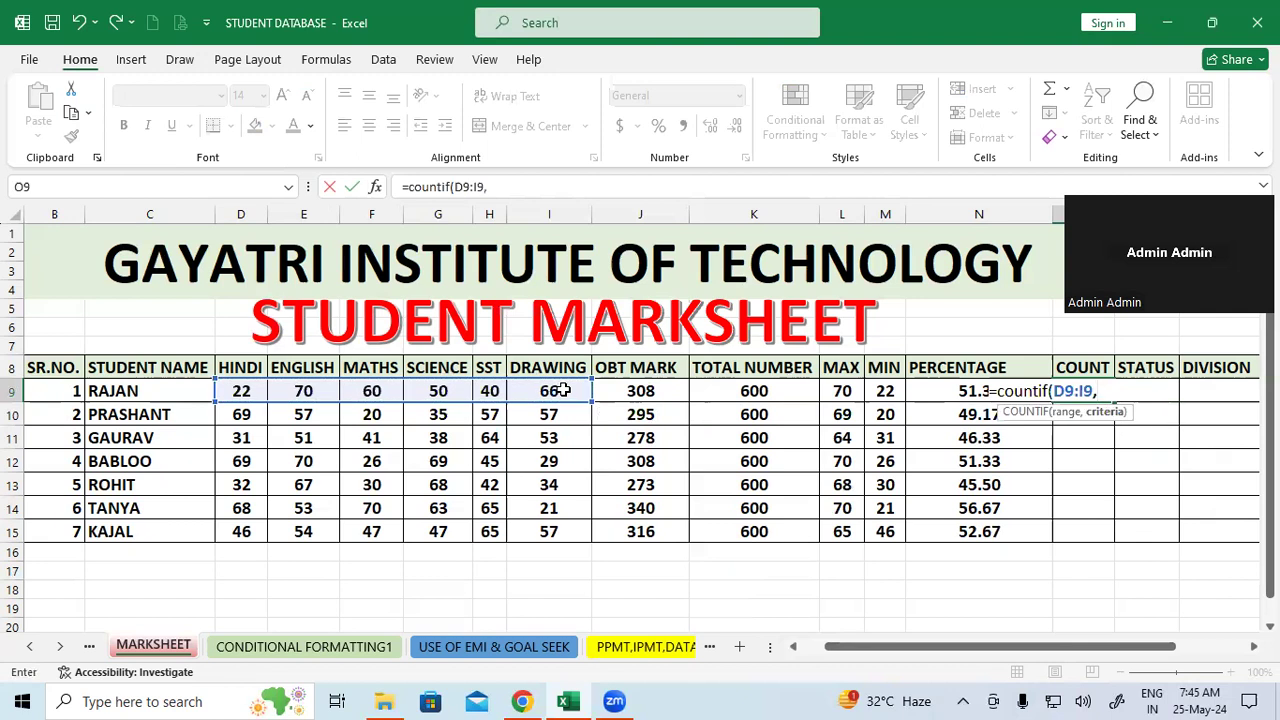
text(")
text(<)
text(33)
text(")
text())
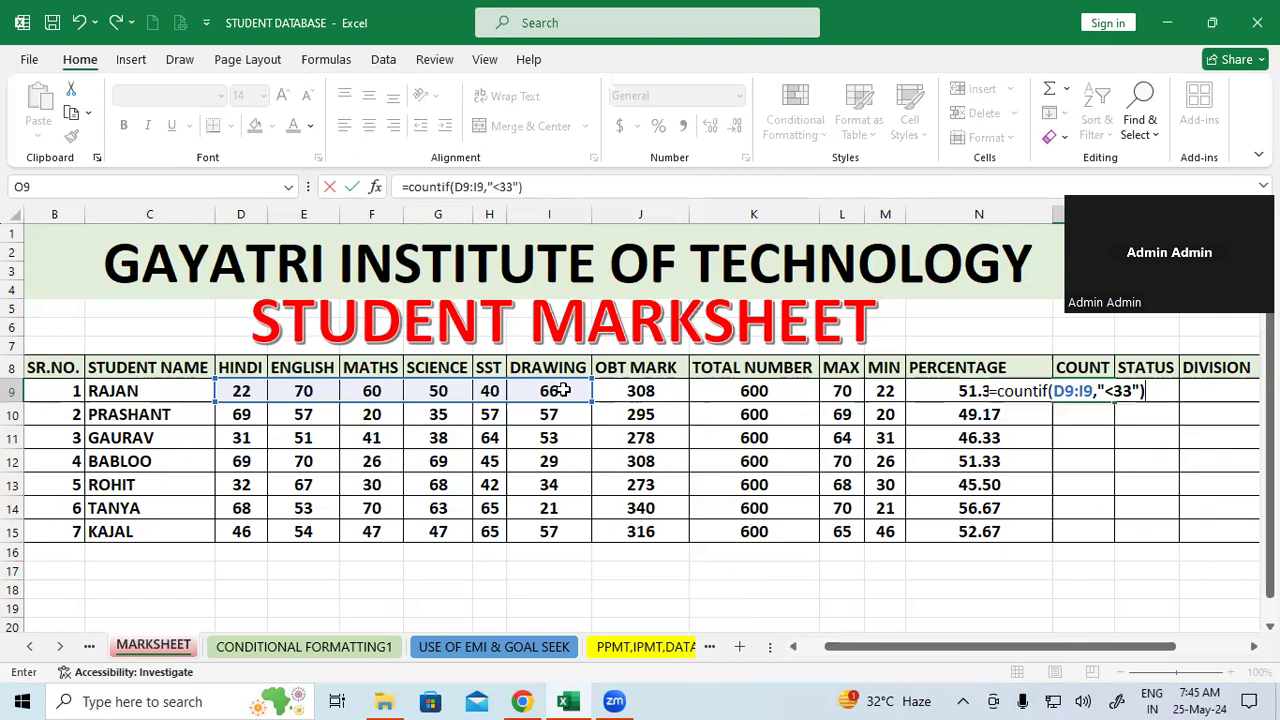
key(Return)
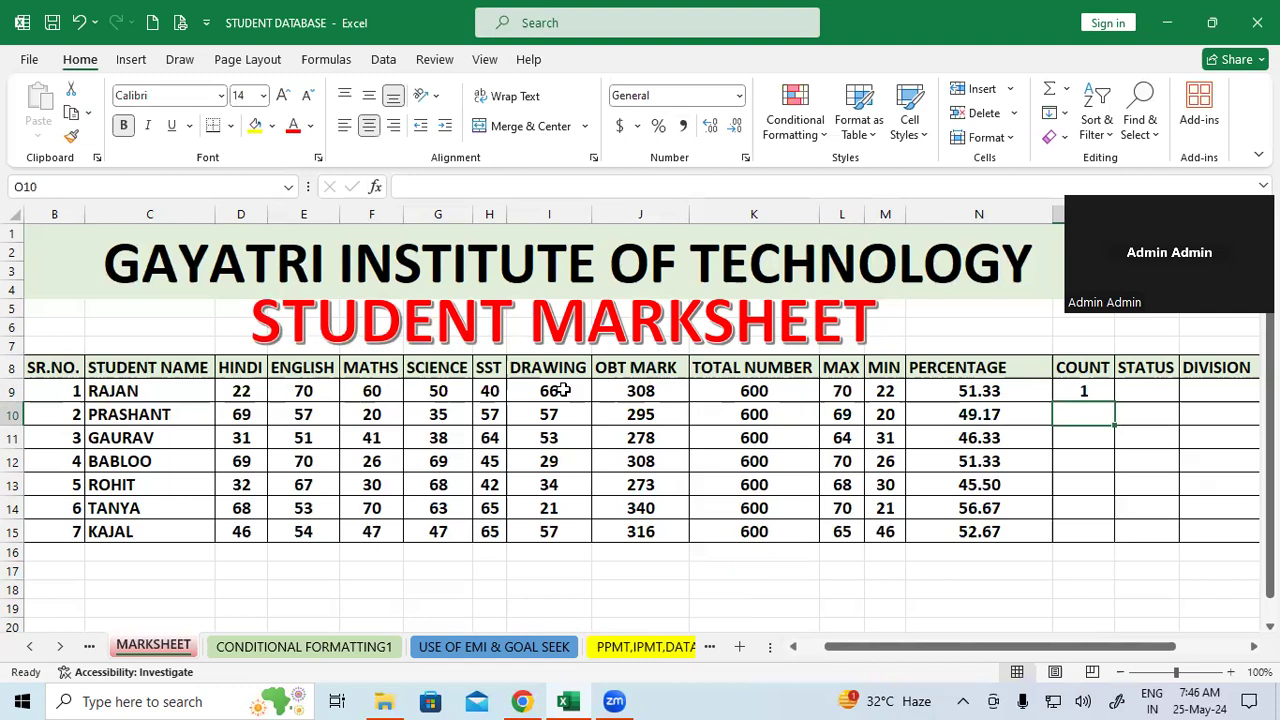
click(1084, 389)
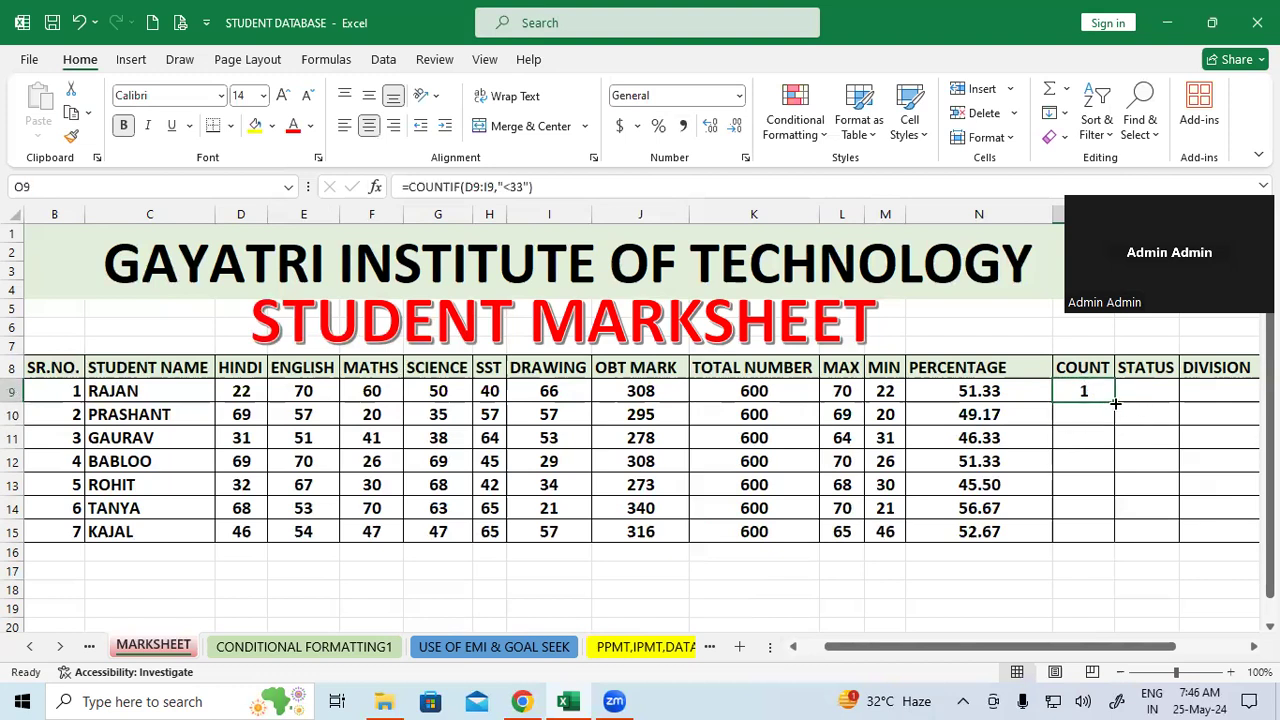
Copy the COUNT formula down to all seven students and change F9's Maths mark to 23.
double_click(1114, 402)
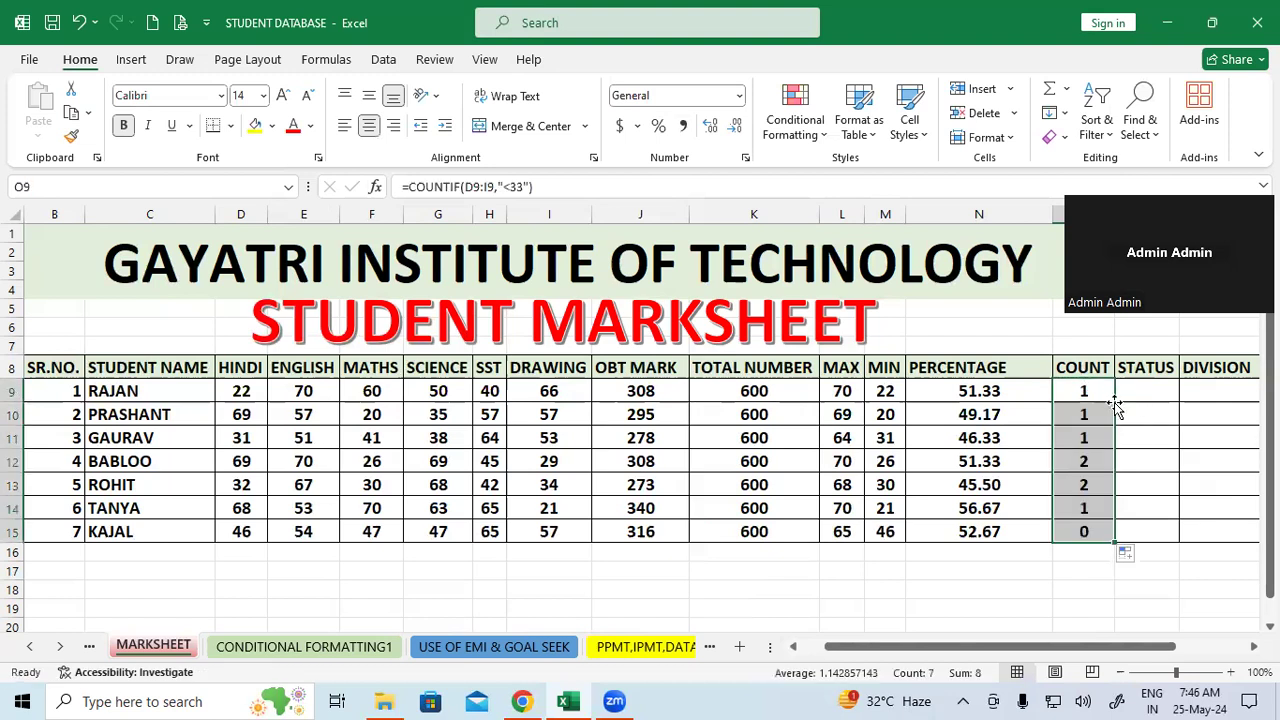
drag(1084, 461, 240, 460)
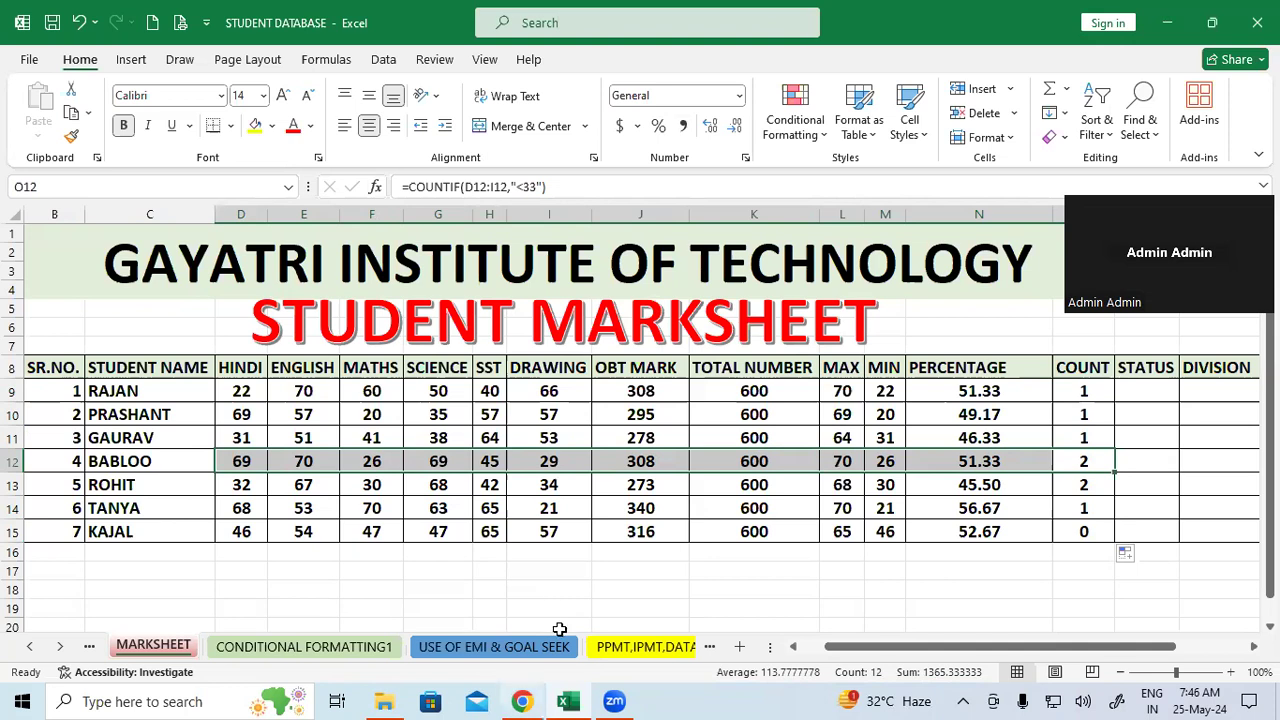
click(383, 390)
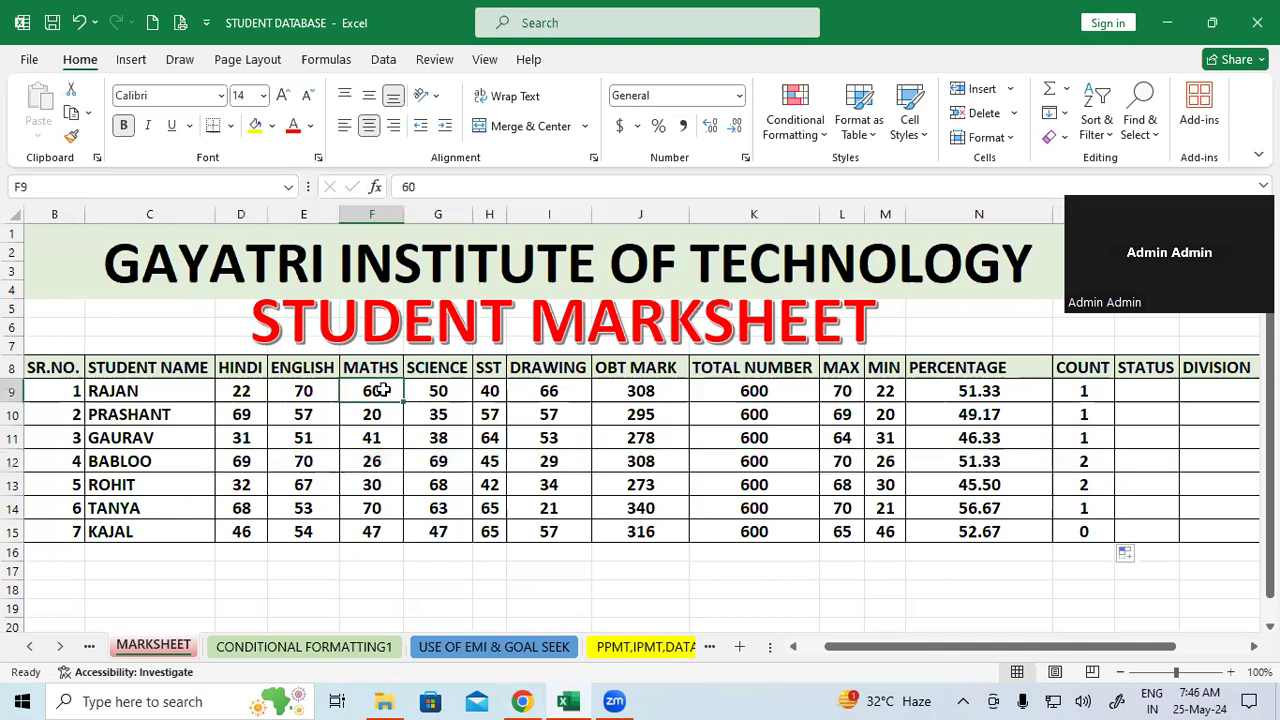
text(23)
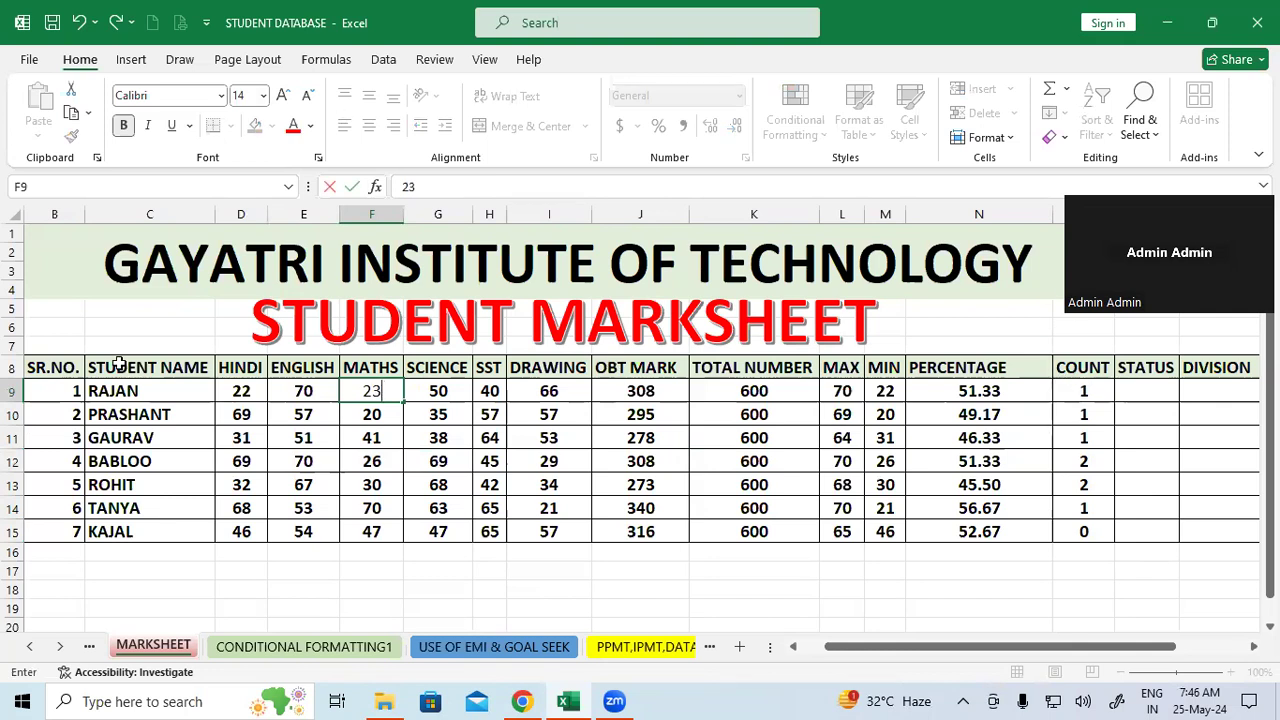
key(Return)
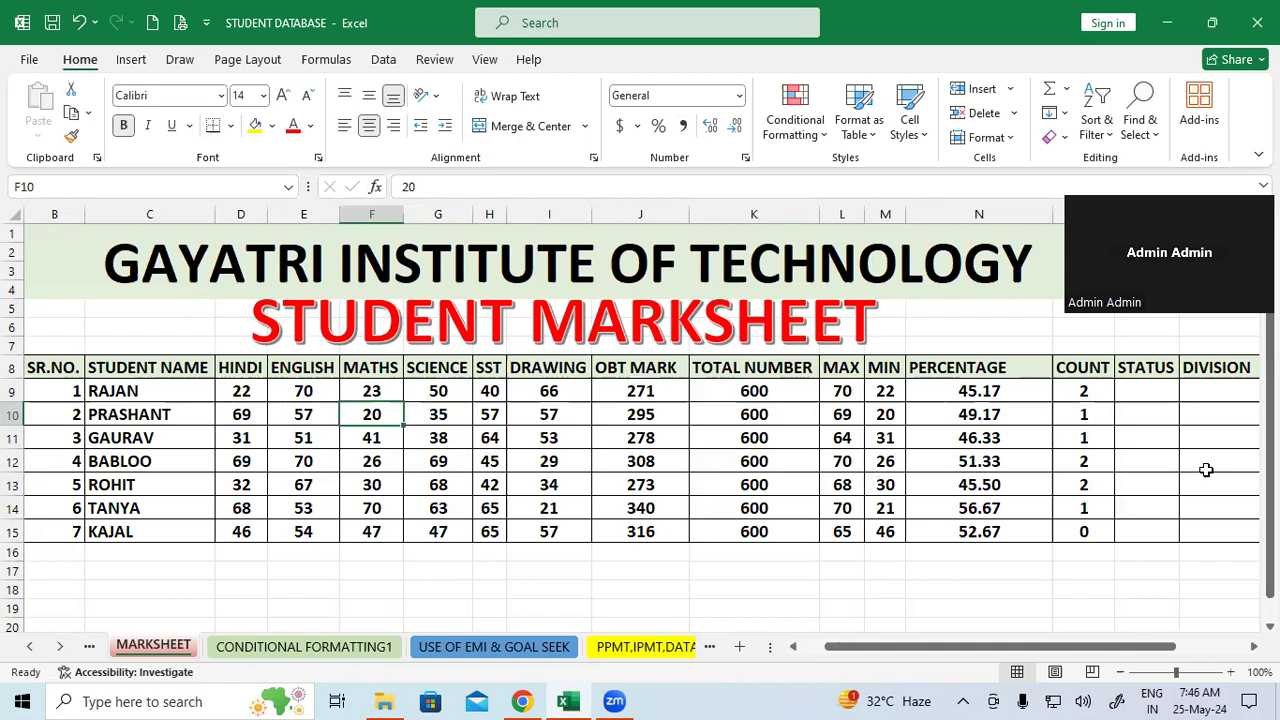
drag(1157, 394, 1166, 532)
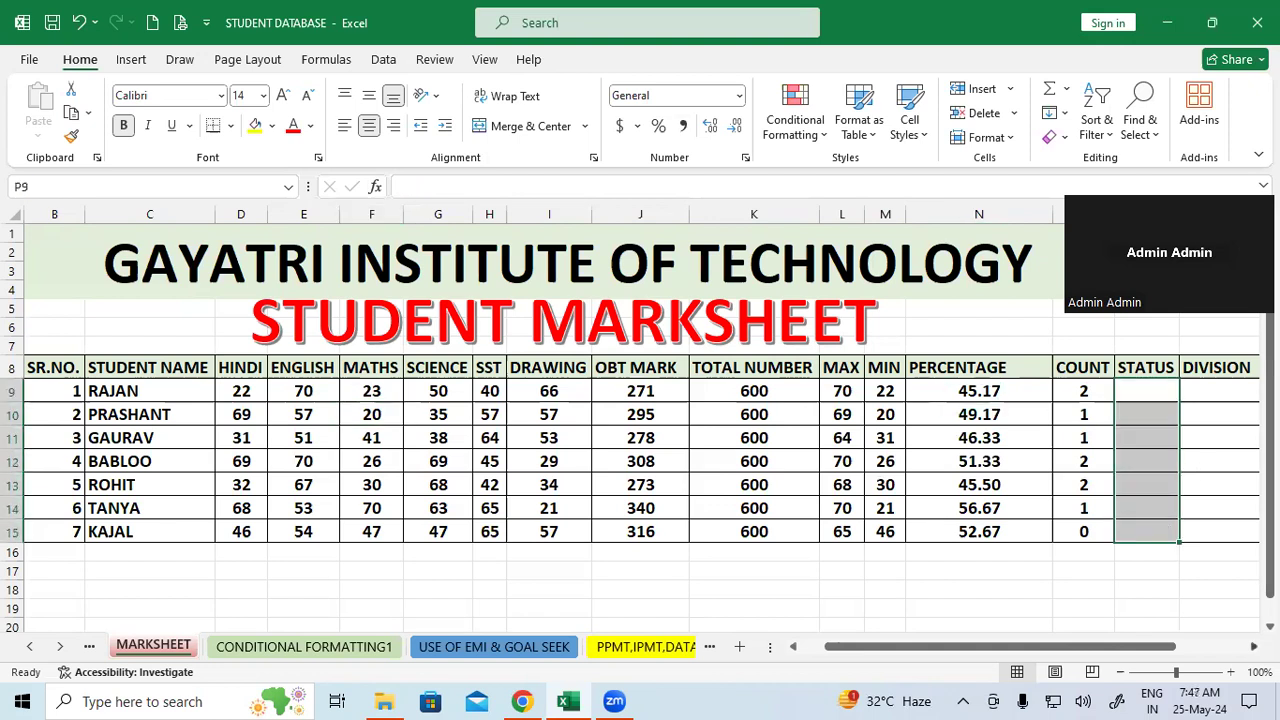
Draft =if(O9=0,"PASS",IF( in P9, then erase and cancel it.
scroll(640, 450, right, 2)
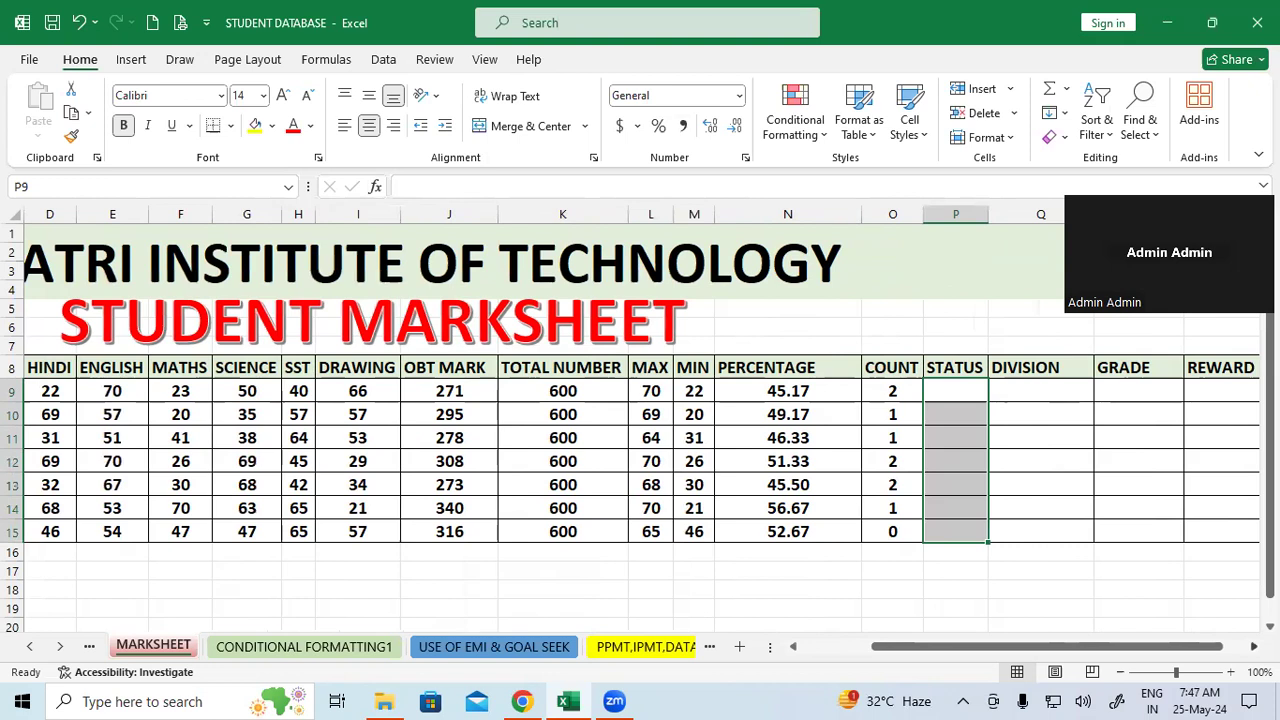
click(1108, 548)
click(945, 390)
text(=)
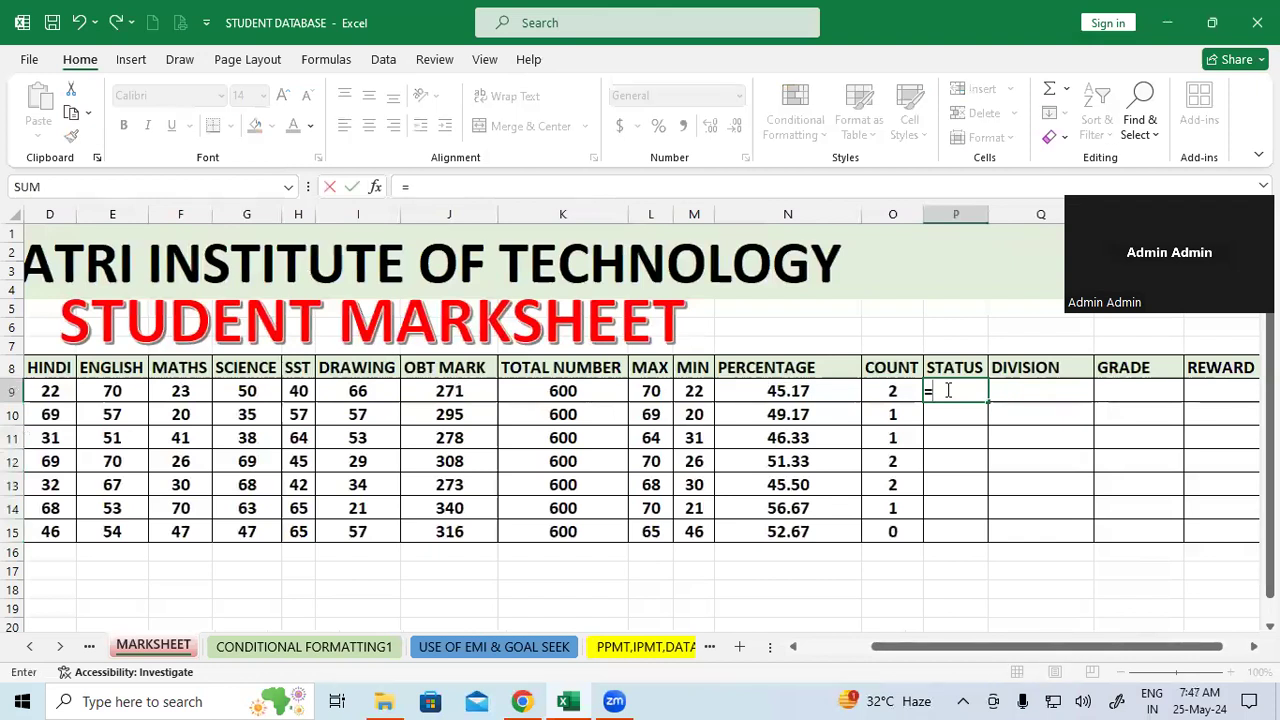
text(if()
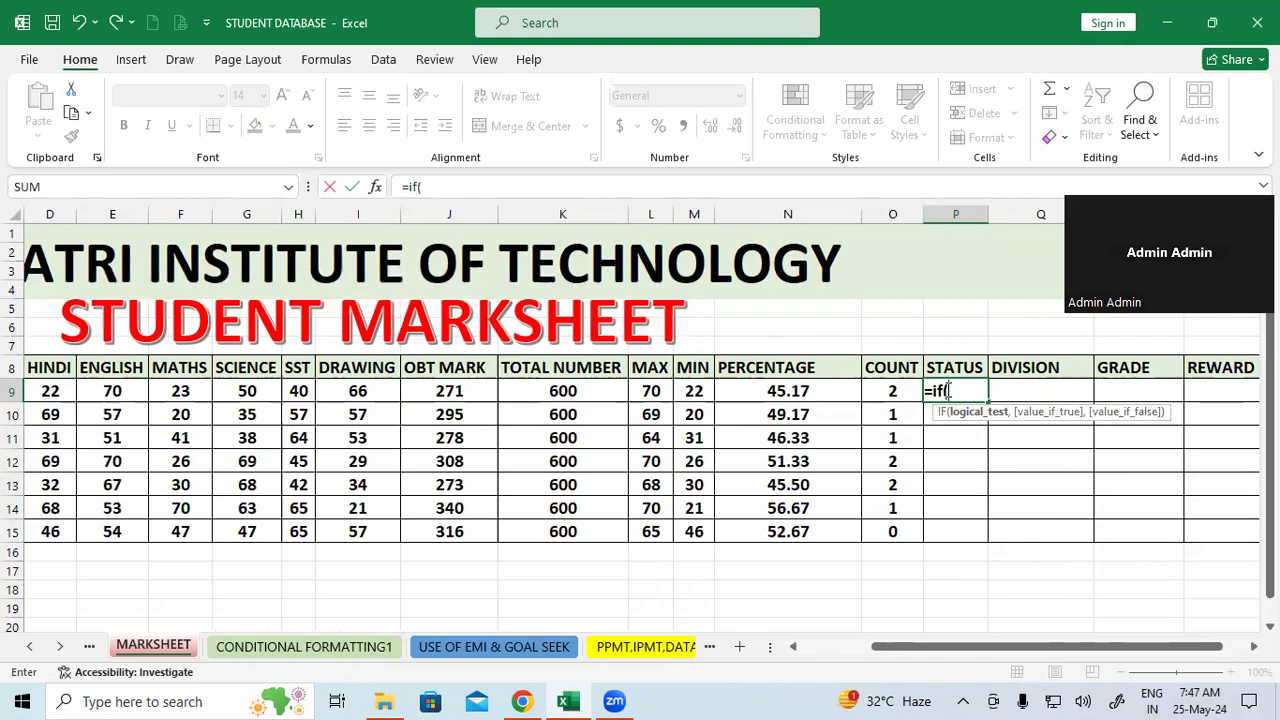
click(891, 393)
text(=)
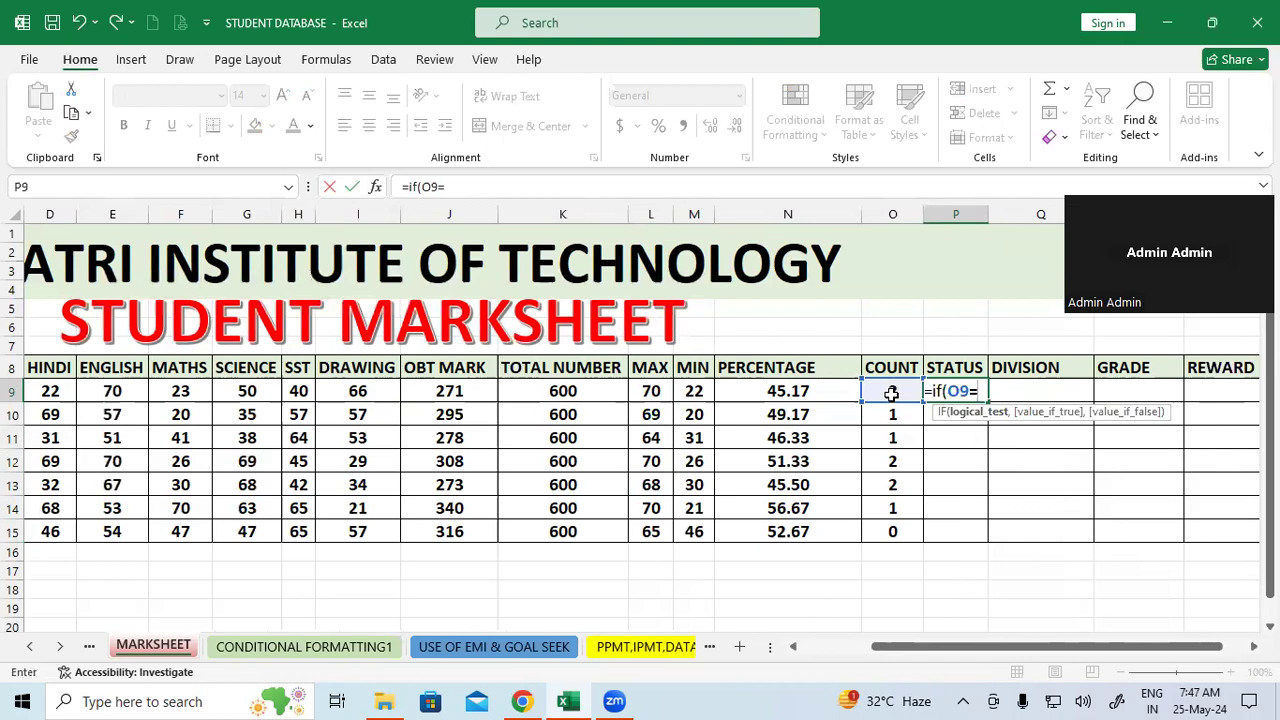
text(0)
text(,"PASS)
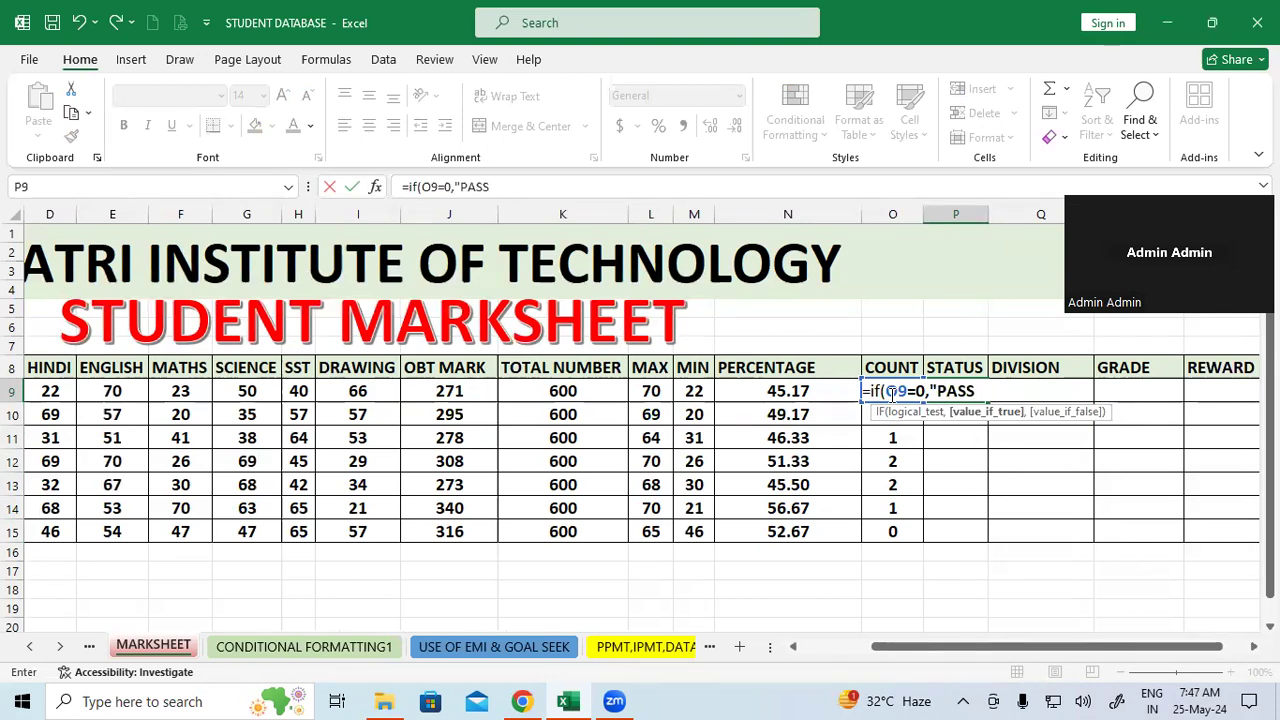
text(",IF)
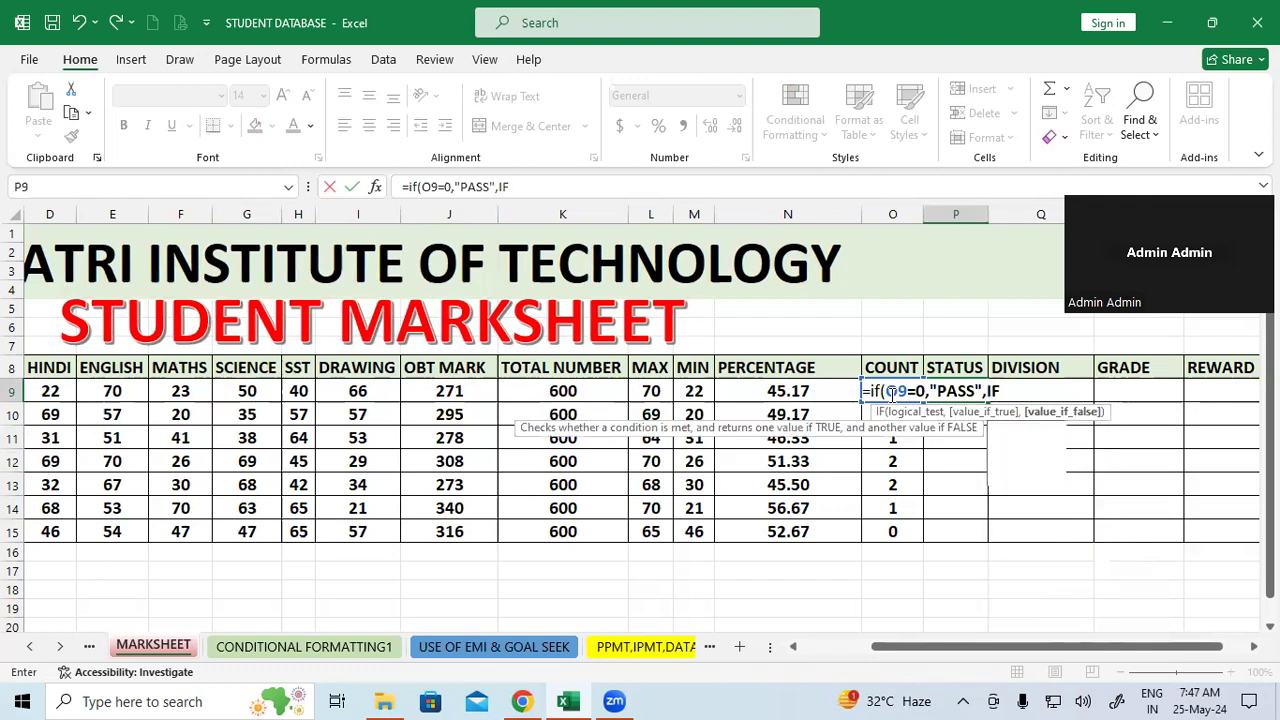
text(()
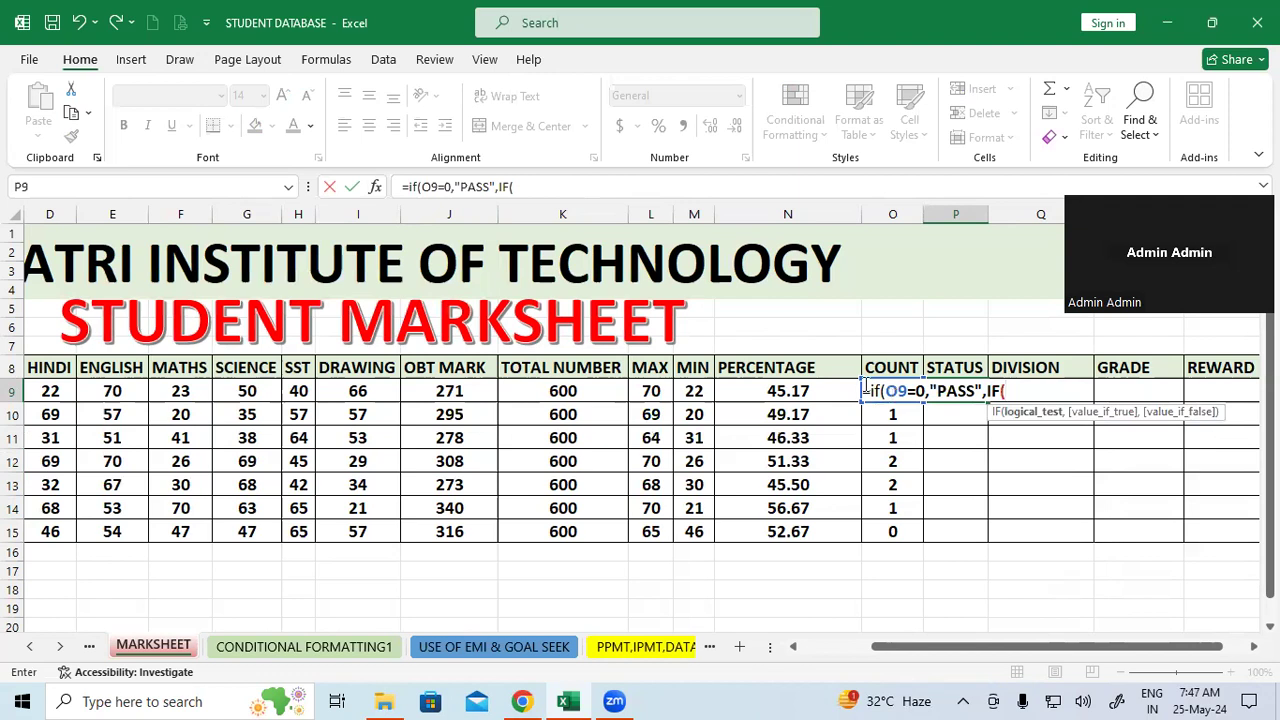
key(BackSpace)
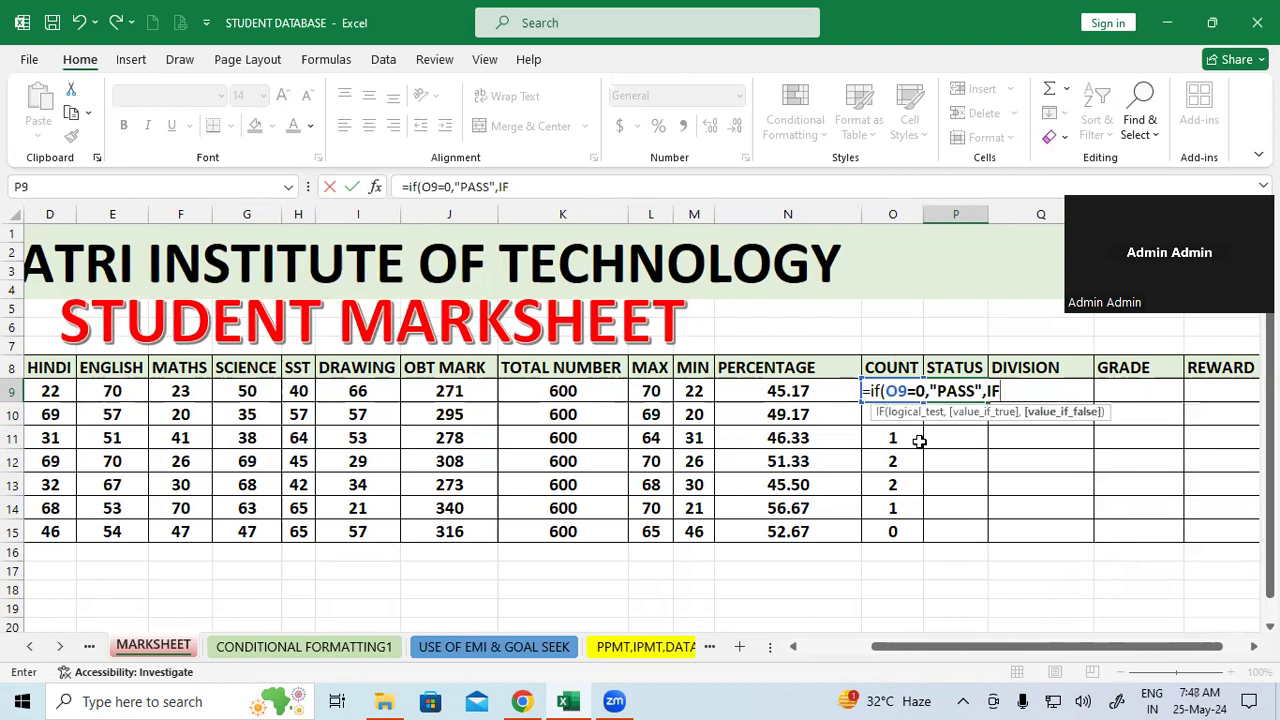
key(BackSpace)
key(BackSpace)
key(BackSpace)
key(Escape)
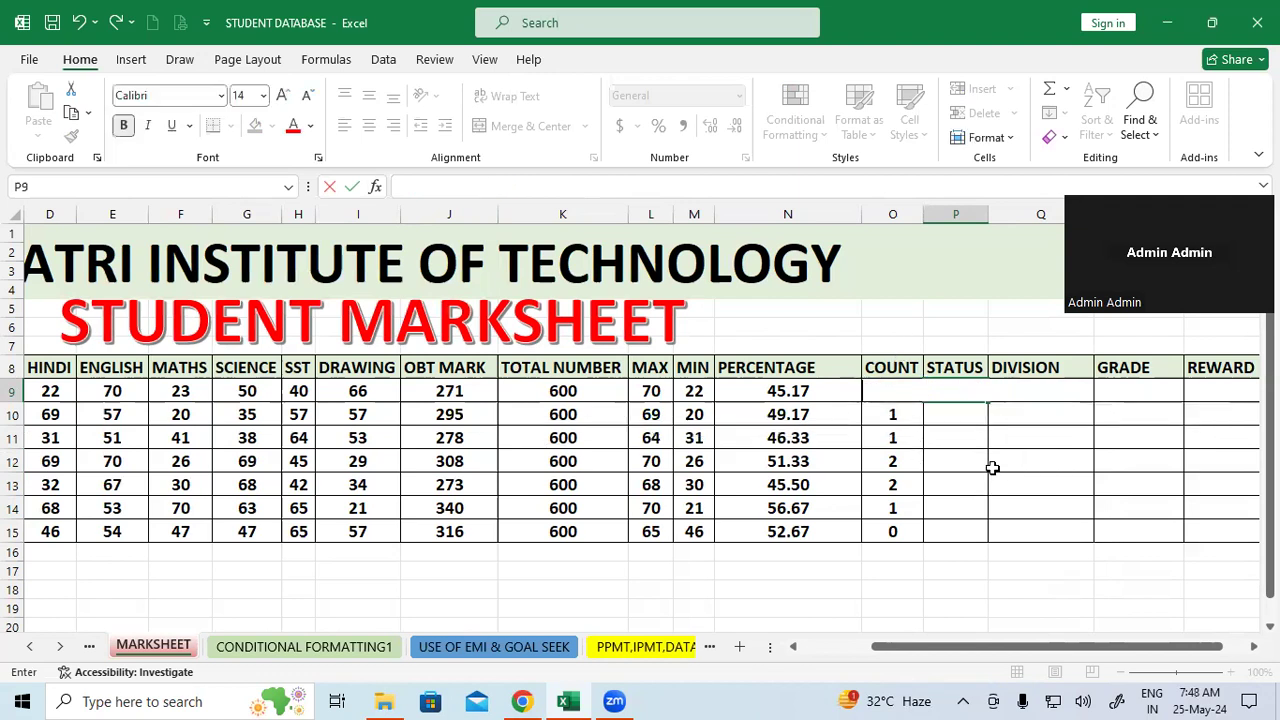
click(995, 482)
Widen the STATUS column, redraft the IF formula in P9, then cancel it, leaving P9 empty.
drag(988, 214, 1050, 216)
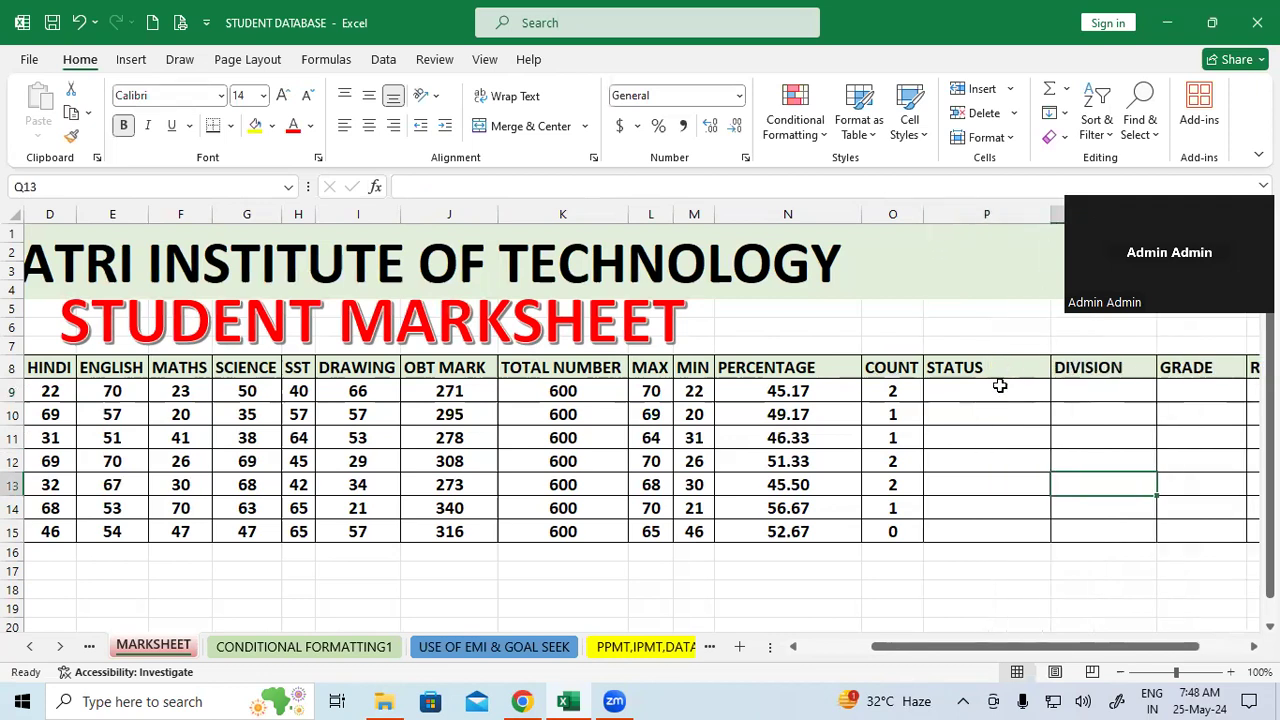
click(999, 386)
text(=)
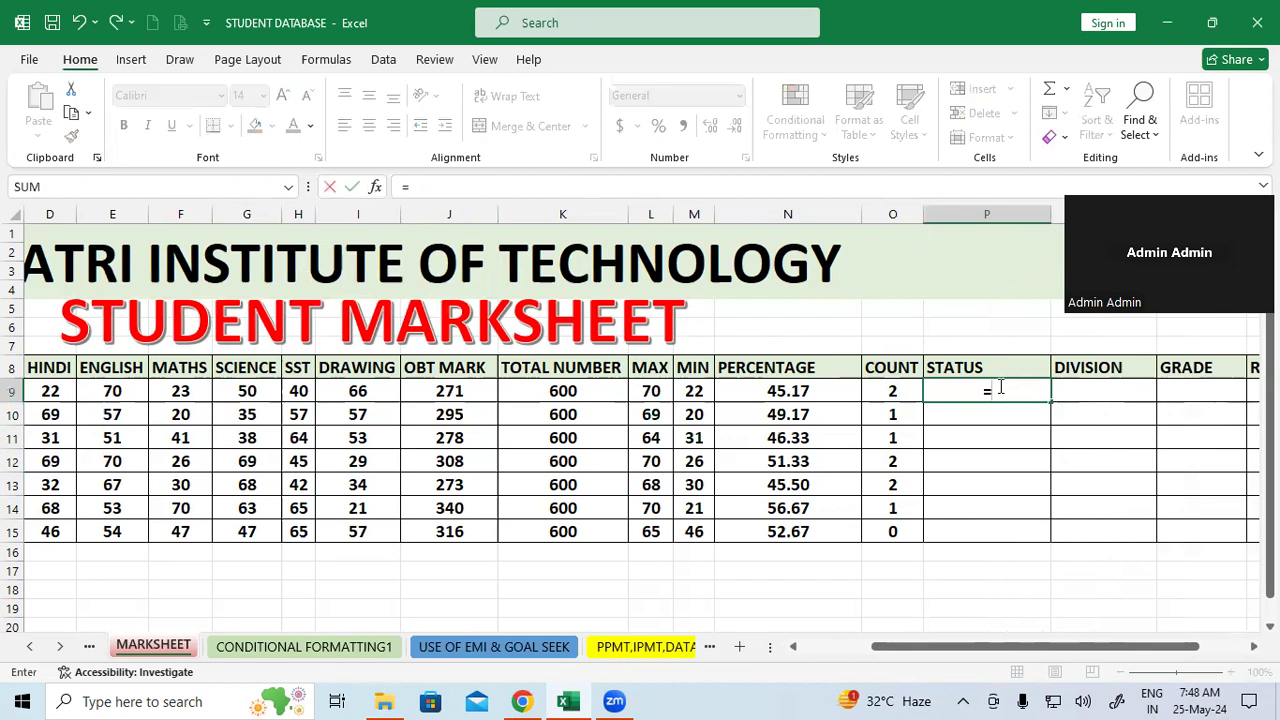
text(IF)
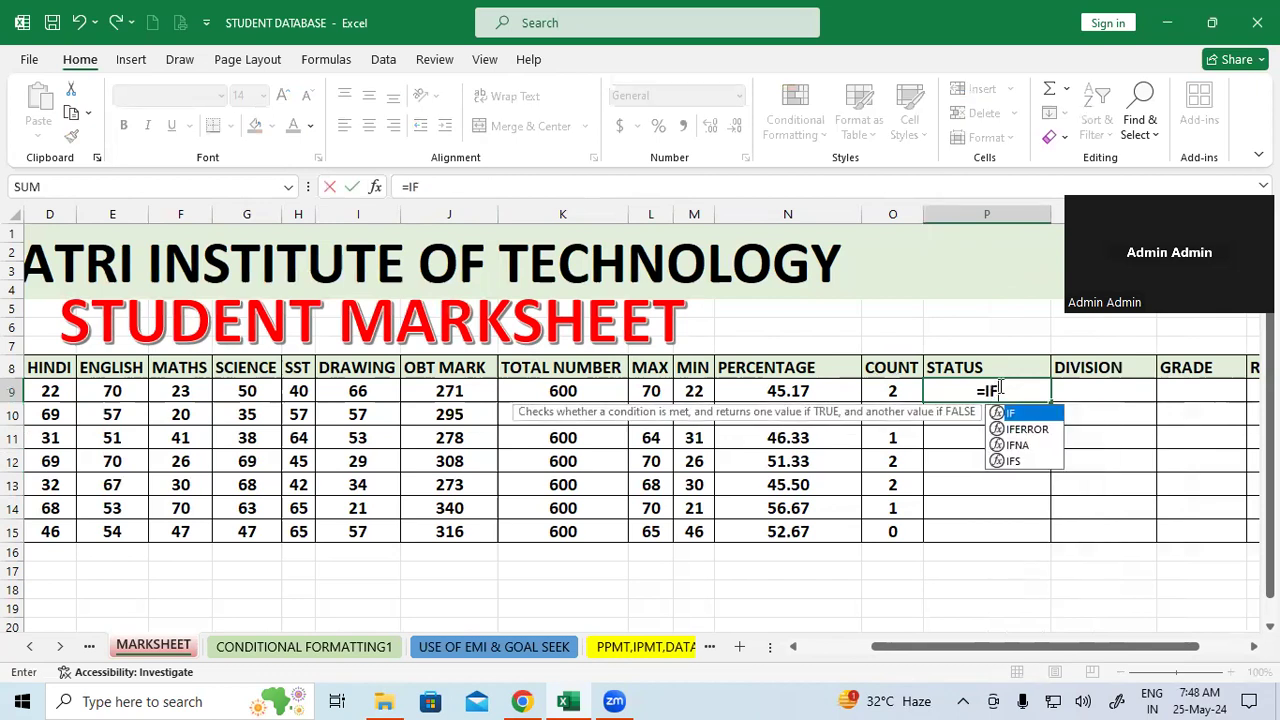
text(()
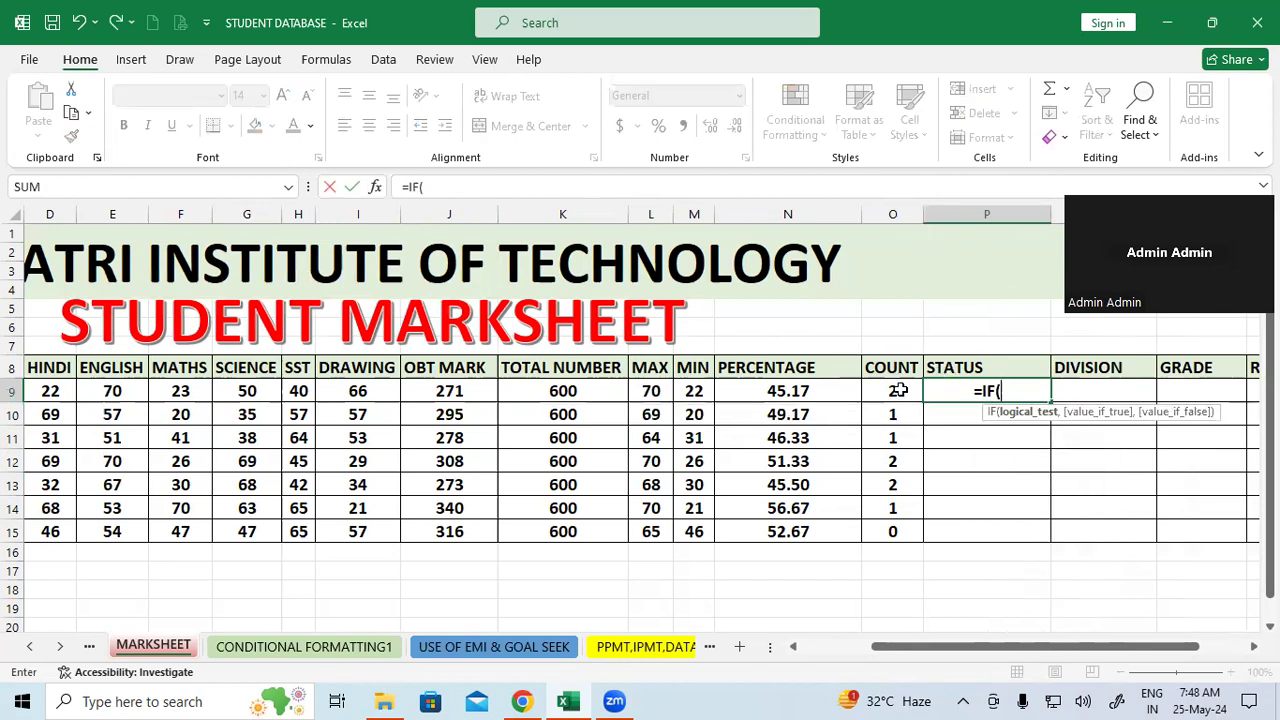
click(899, 390)
text(=0)
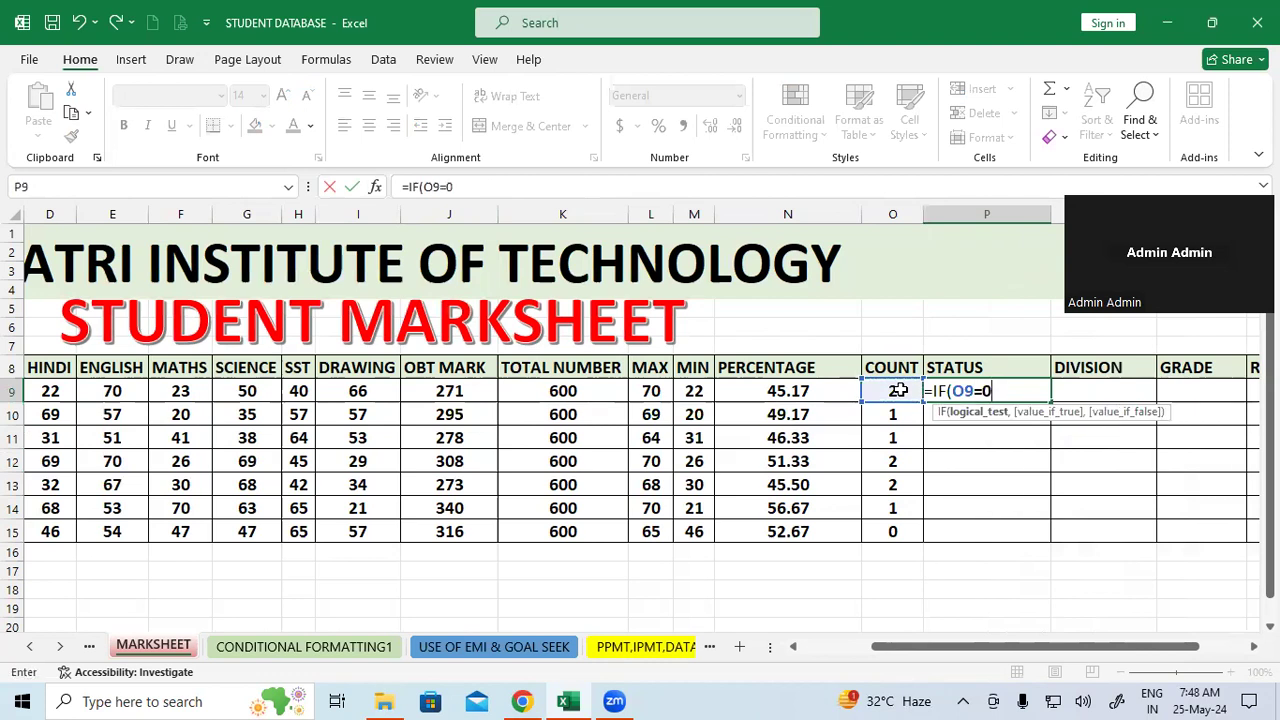
text(,")
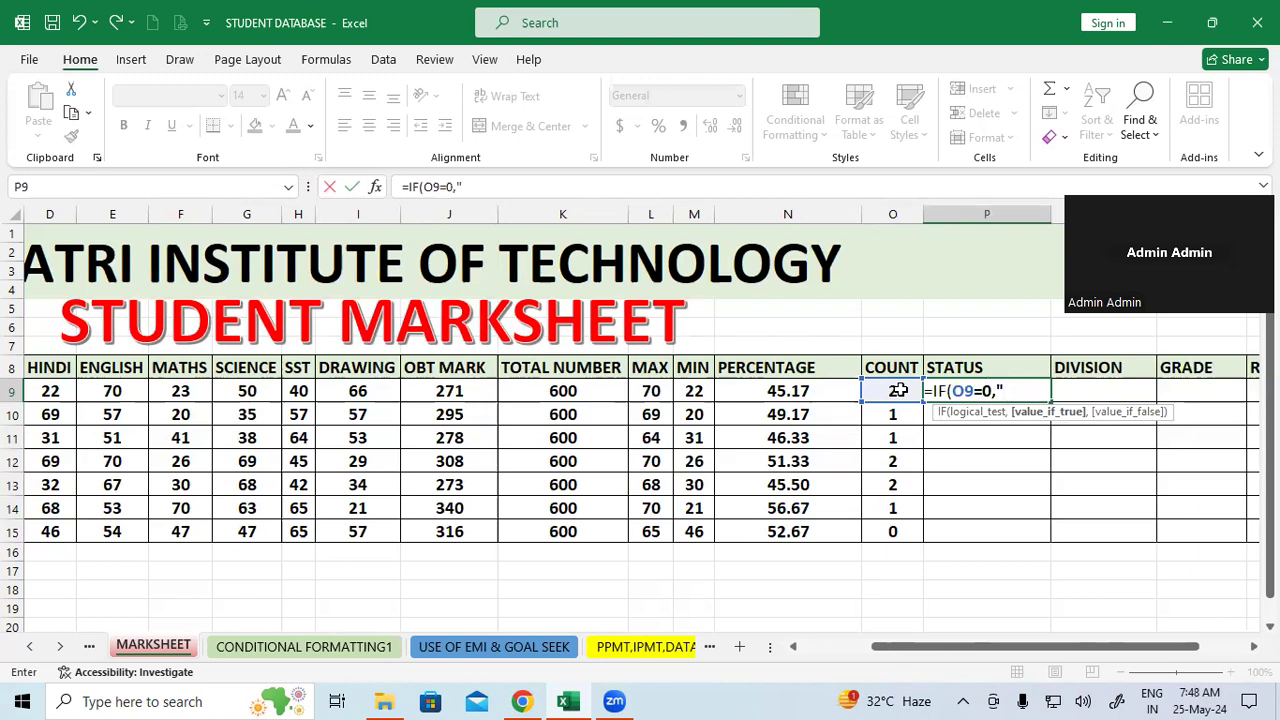
text(PAS)
text(S)
text(")
text(,IF)
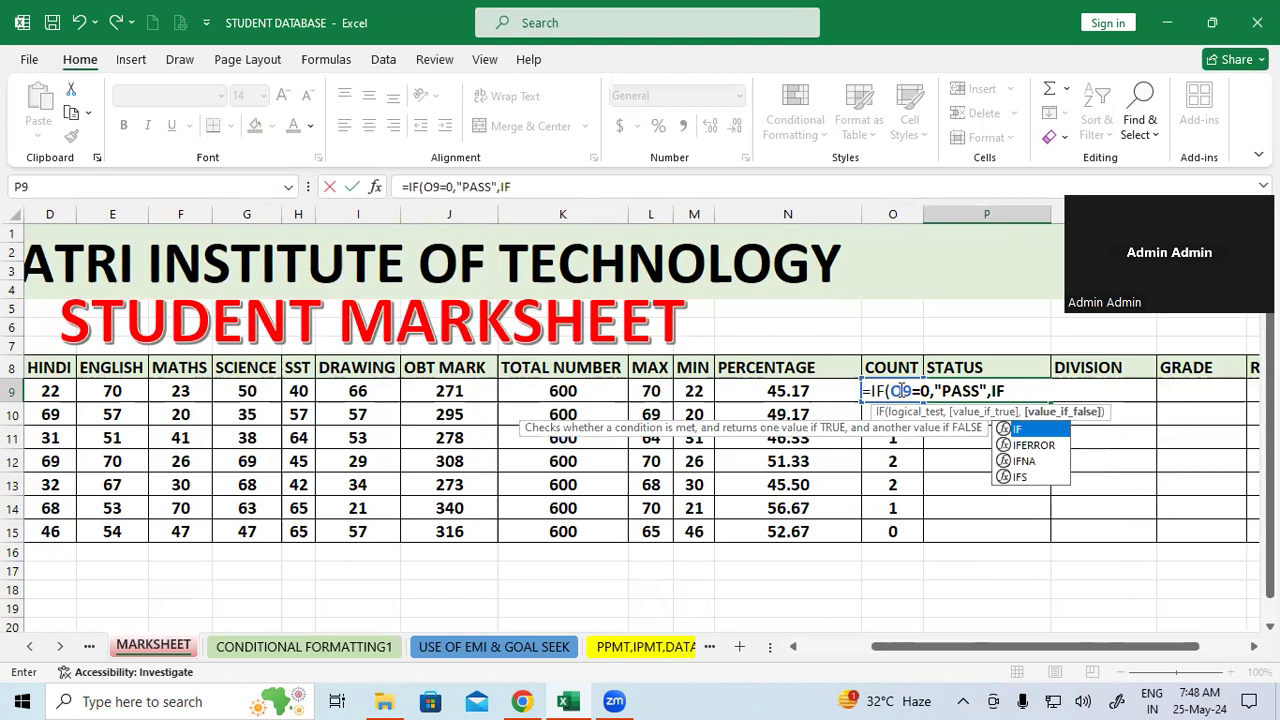
text(()
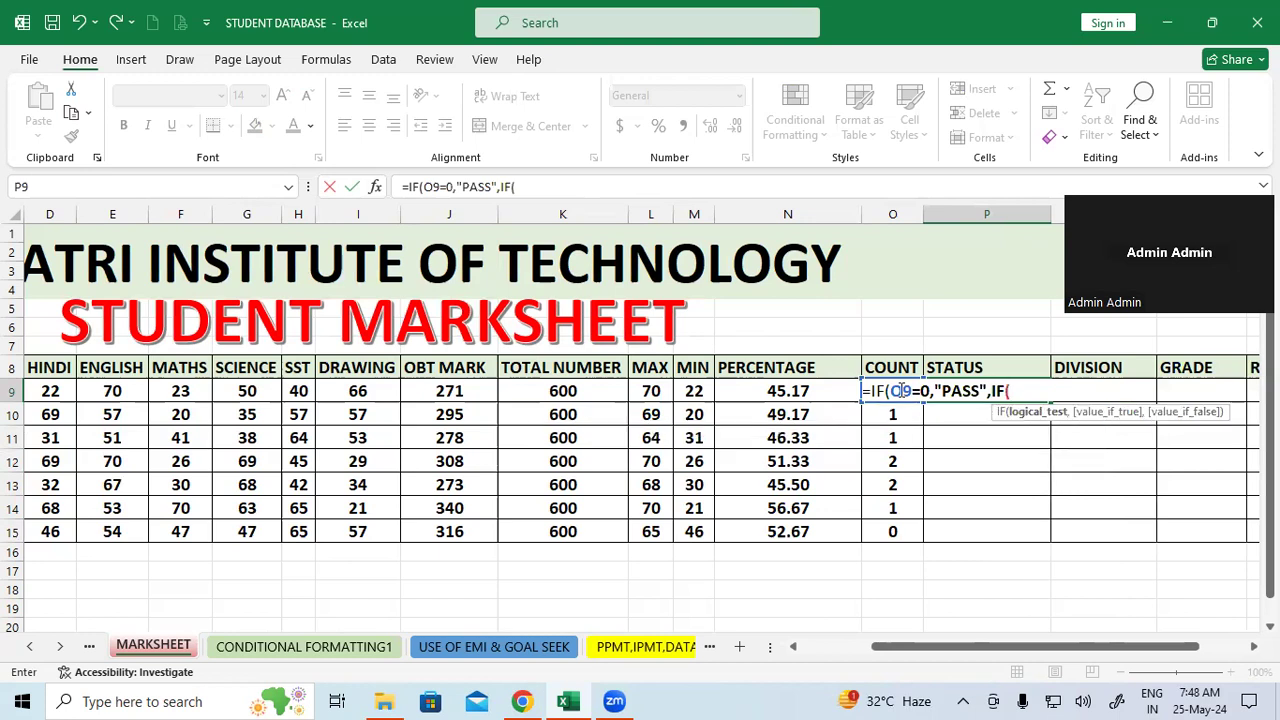
key(BackSpace)
key(BackSpace)
key(BackSpace)
key(BackSpace)
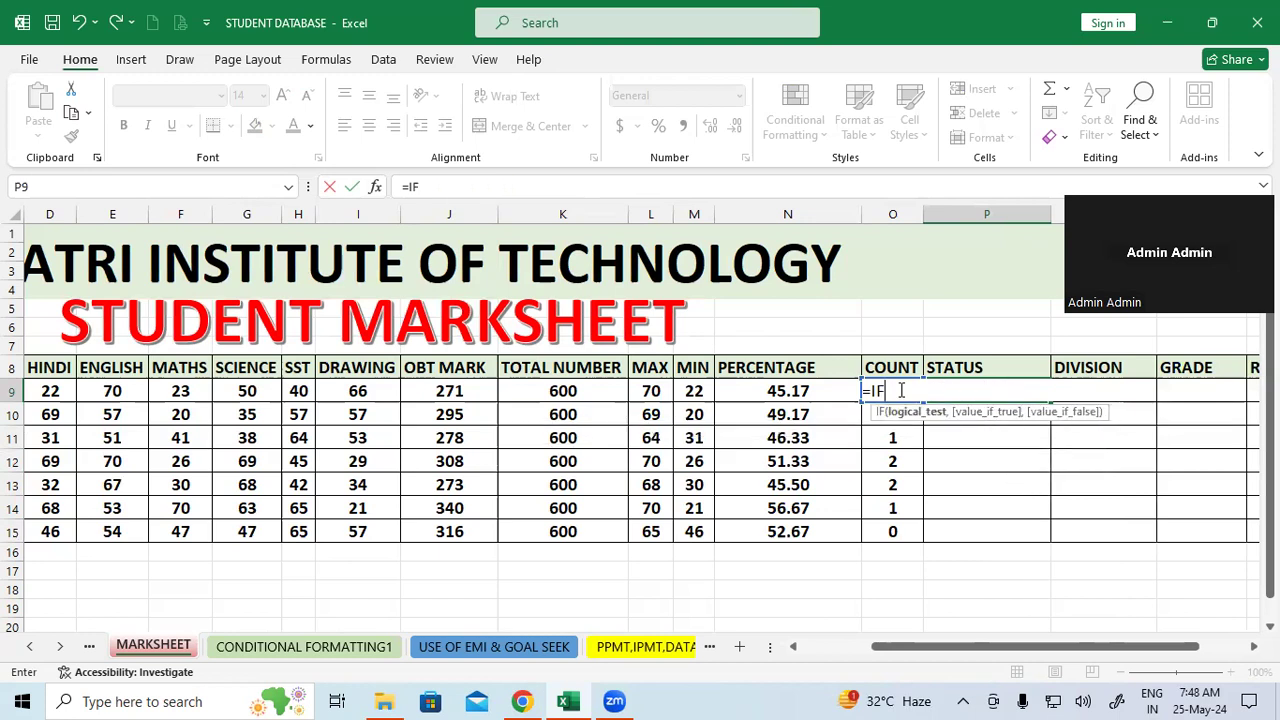
key(Escape)
click(1097, 478)
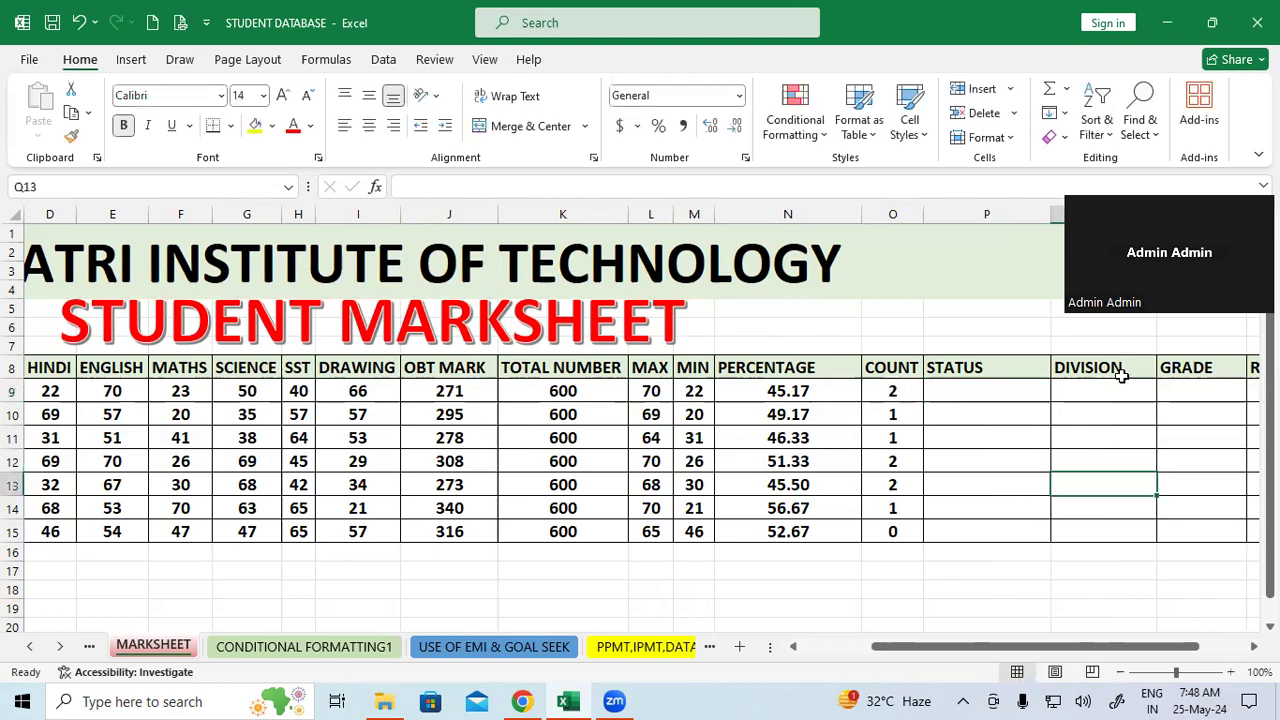
Widen column P and enter =IF(O9=0,"PASS",IF(O9=1,"SP","FAIL") in P9, triggering an Excel warning.
click(1237, 652)
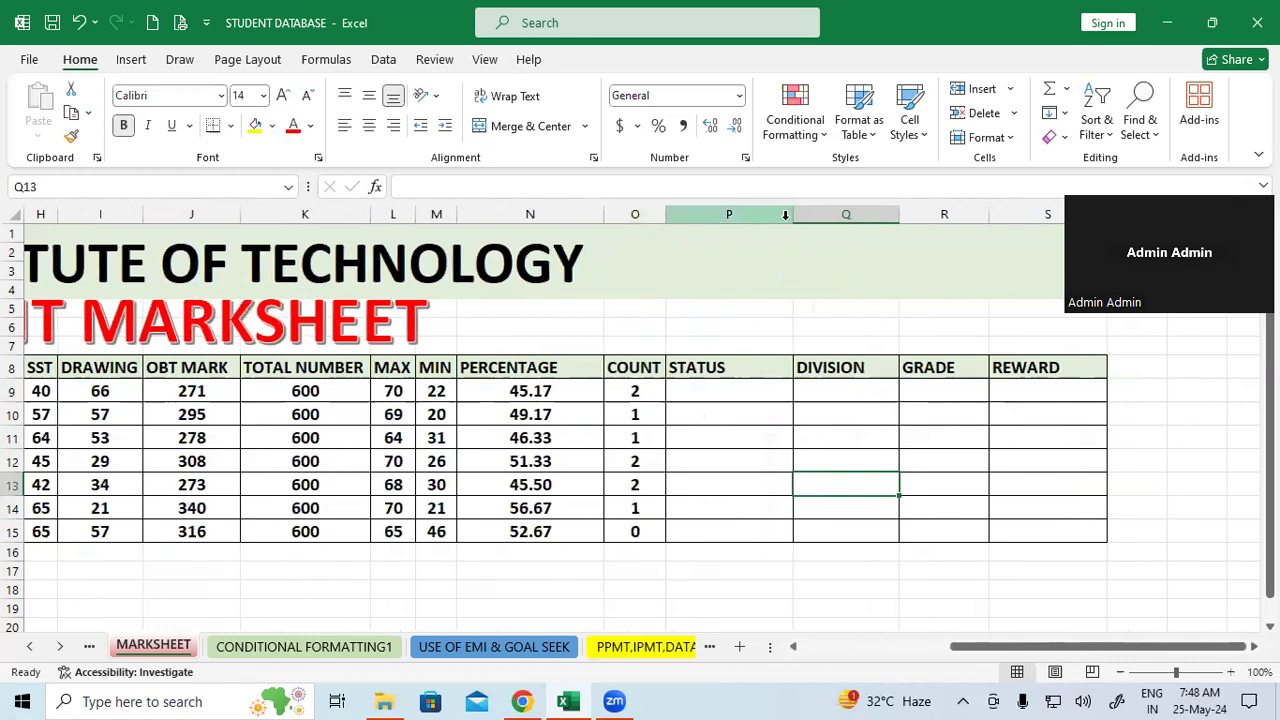
drag(793, 214, 911, 250)
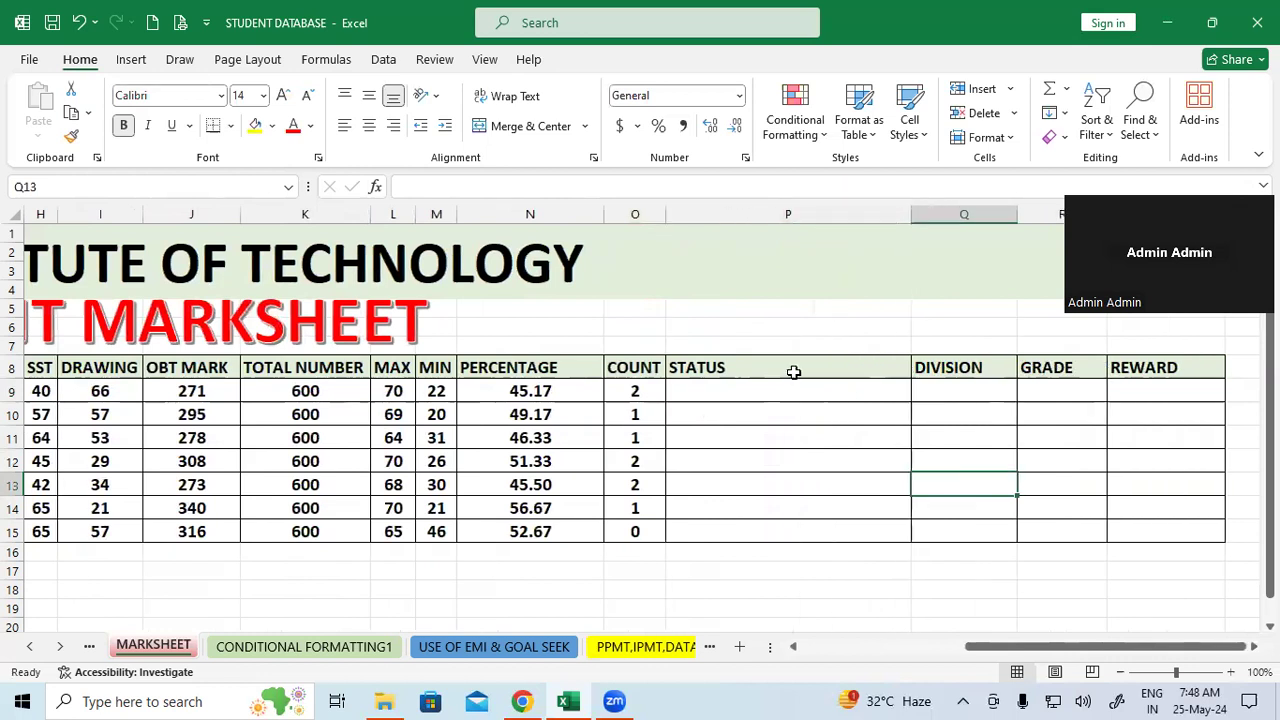
click(775, 390)
text(=)
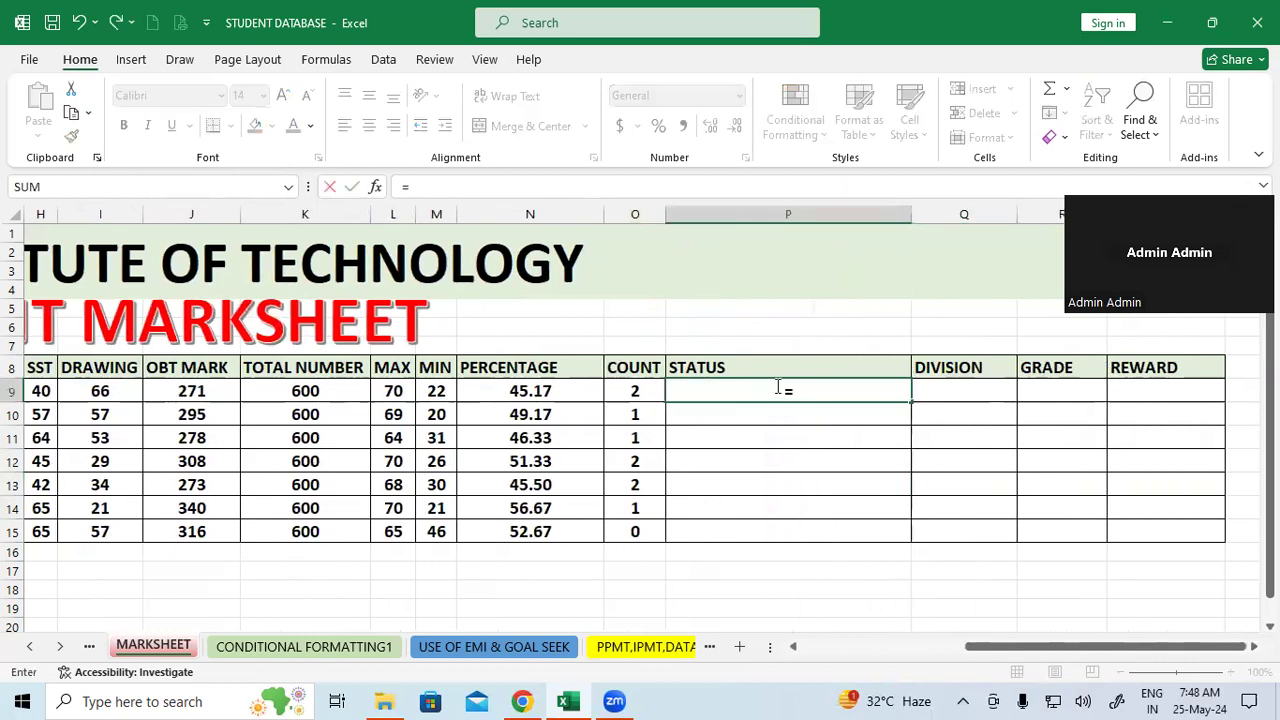
text(if)
key(Tab)
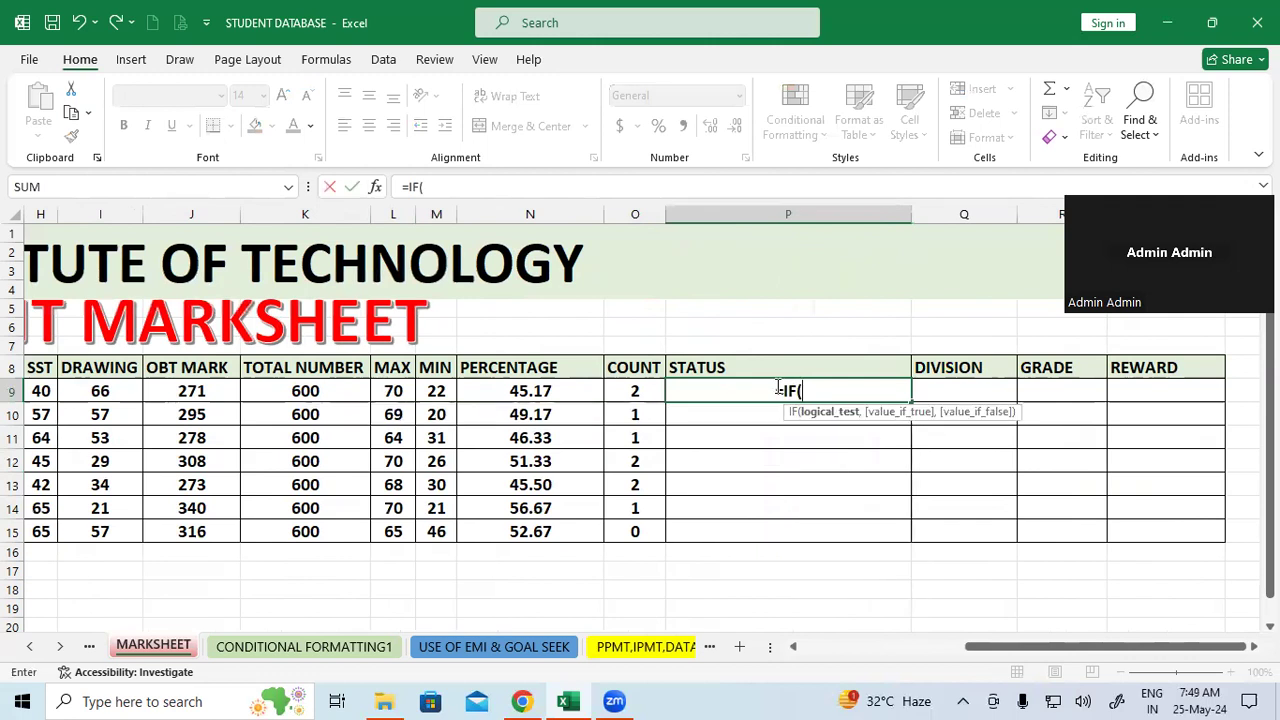
click(637, 388)
text(=0,"PASS",IF()
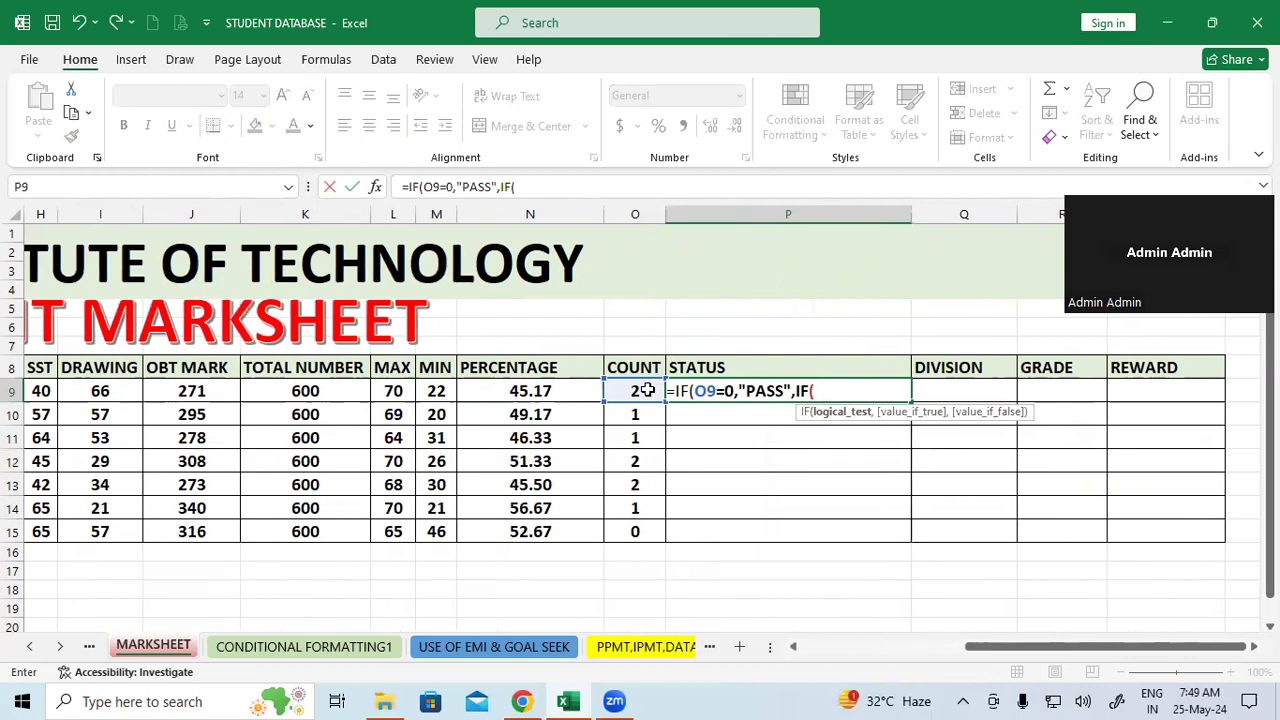
click(648, 391)
text(=1)
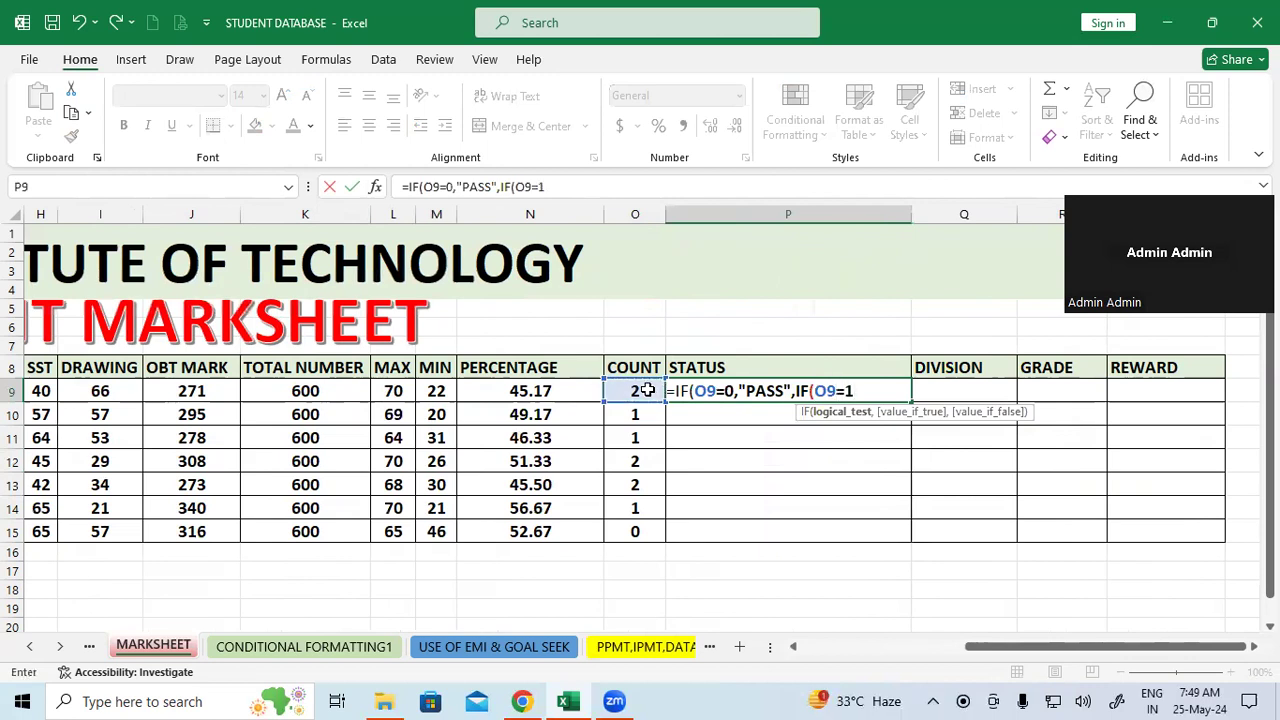
text(,")
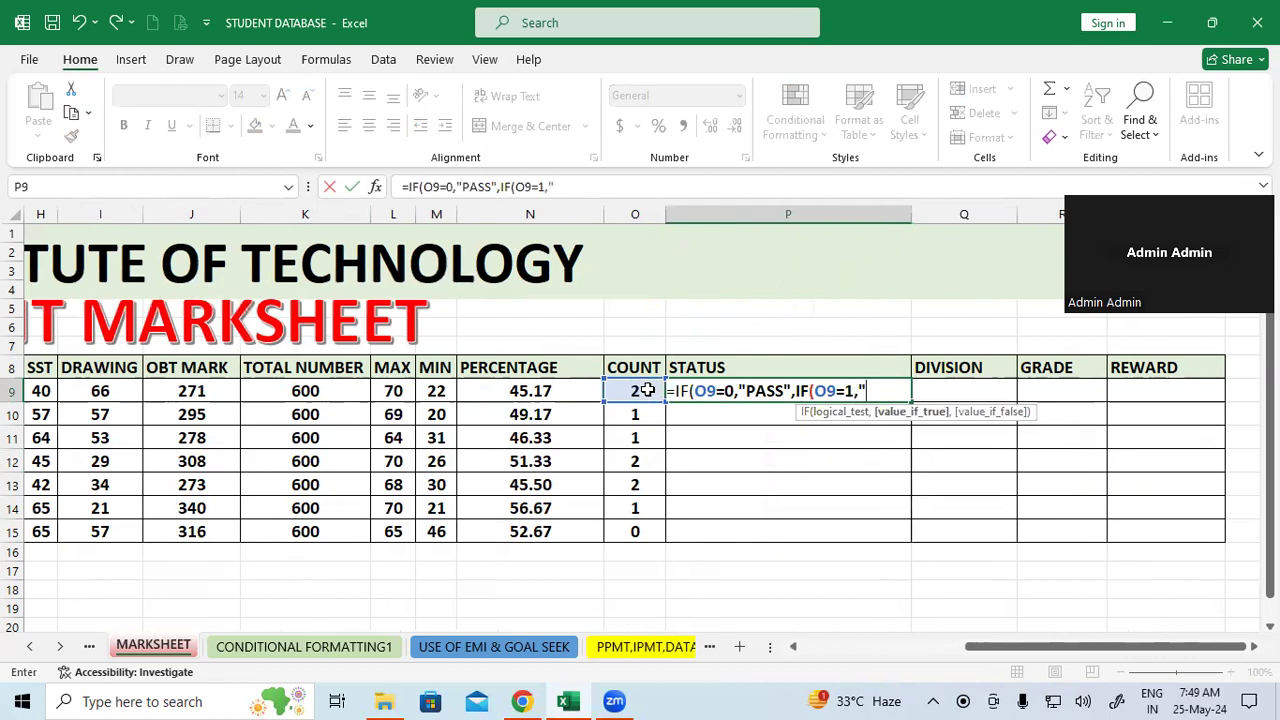
text(SP")
text(,)
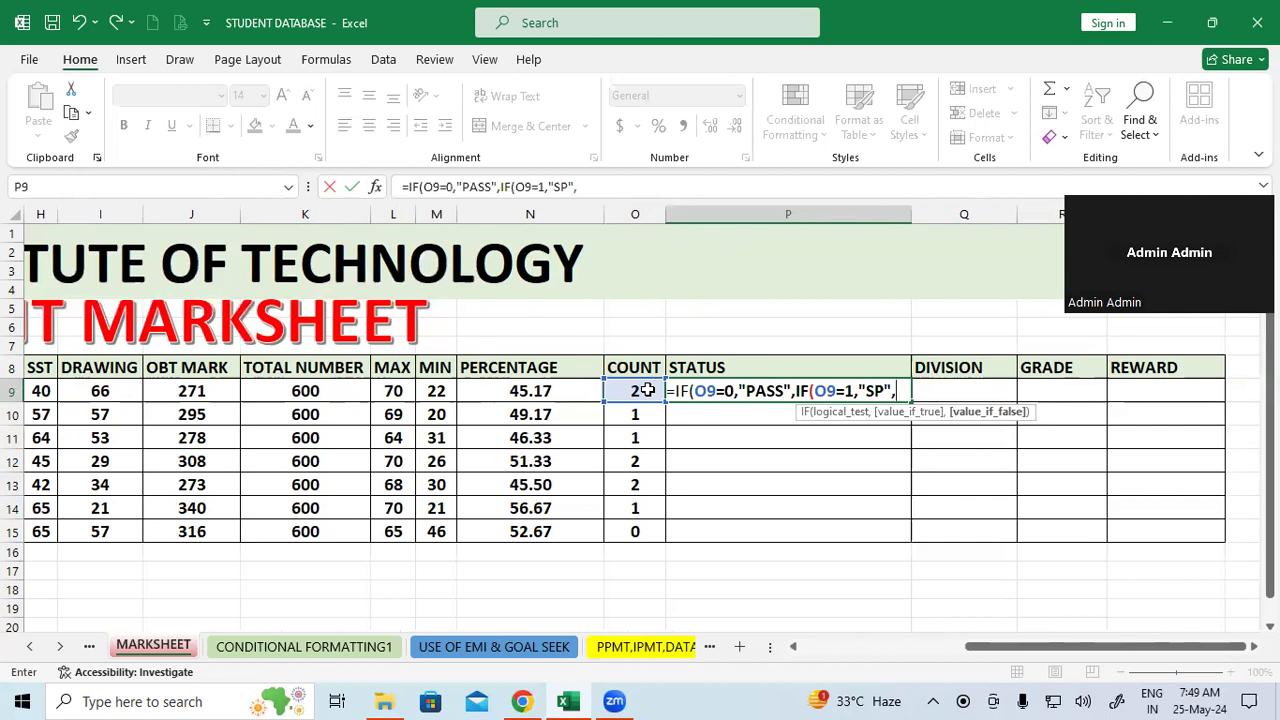
text("FAIL)
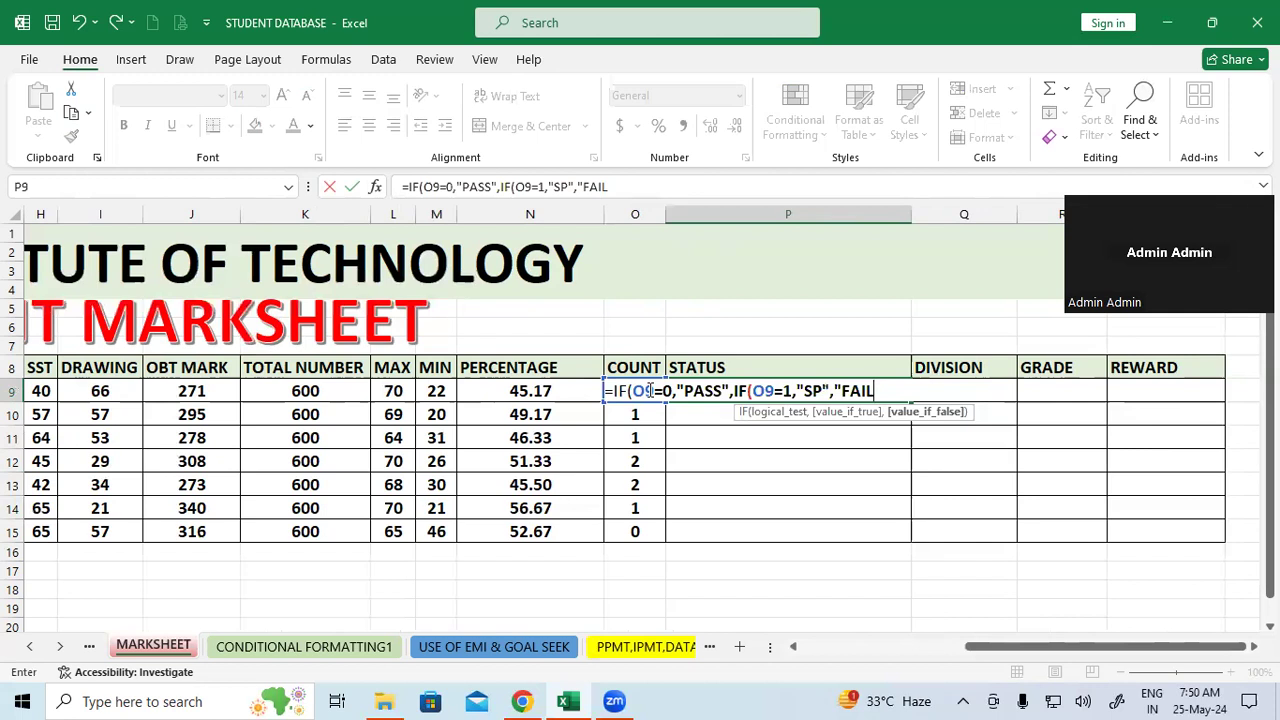
text())
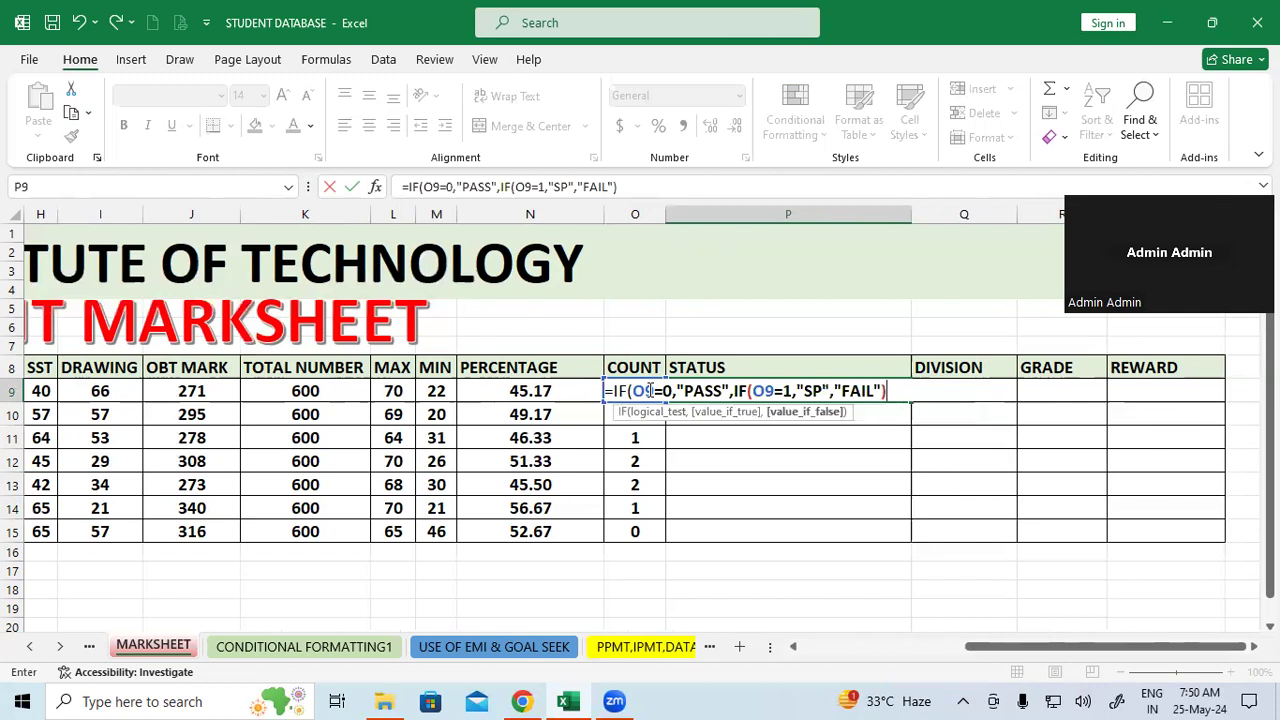
key(Return)
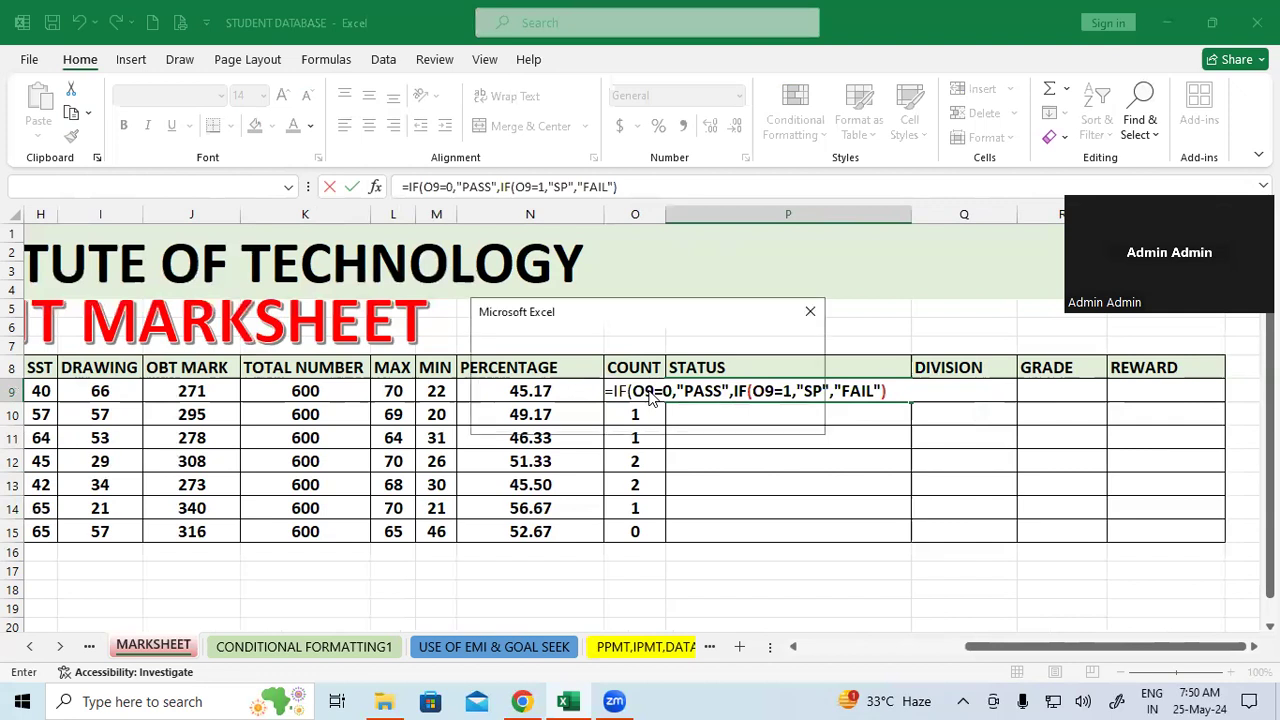
click(811, 314)
click(815, 334)
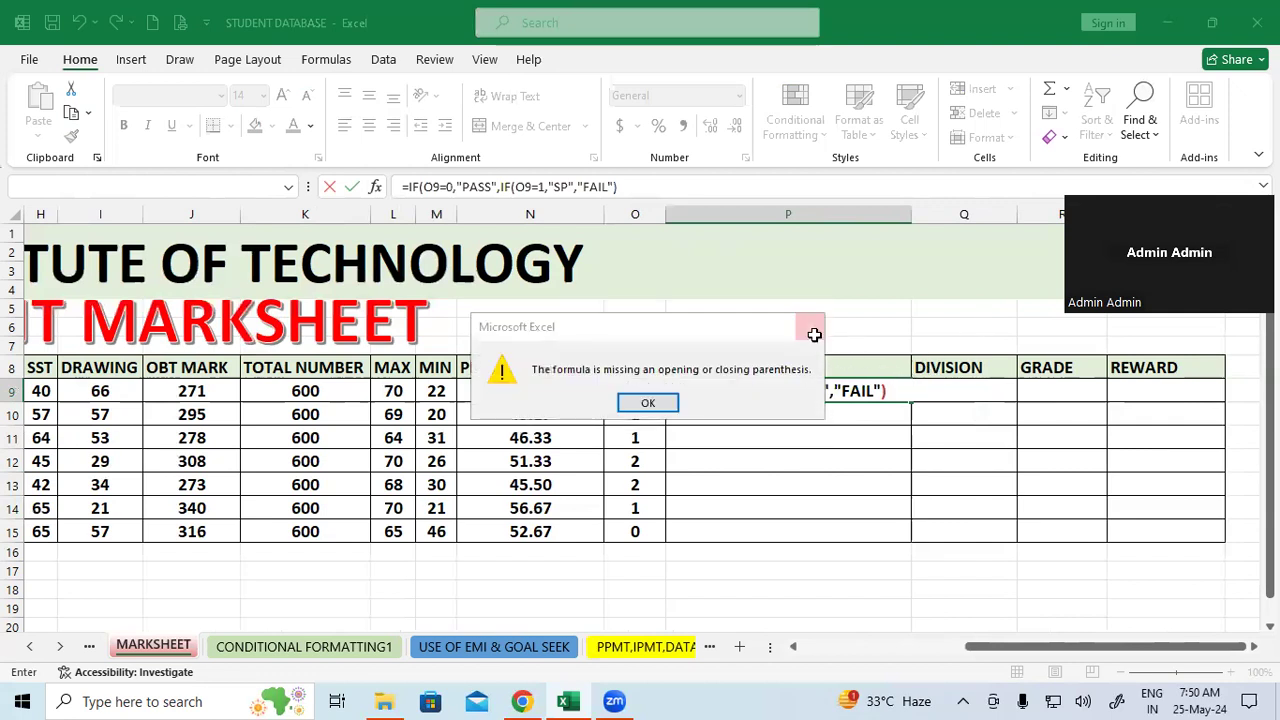
click(901, 393)
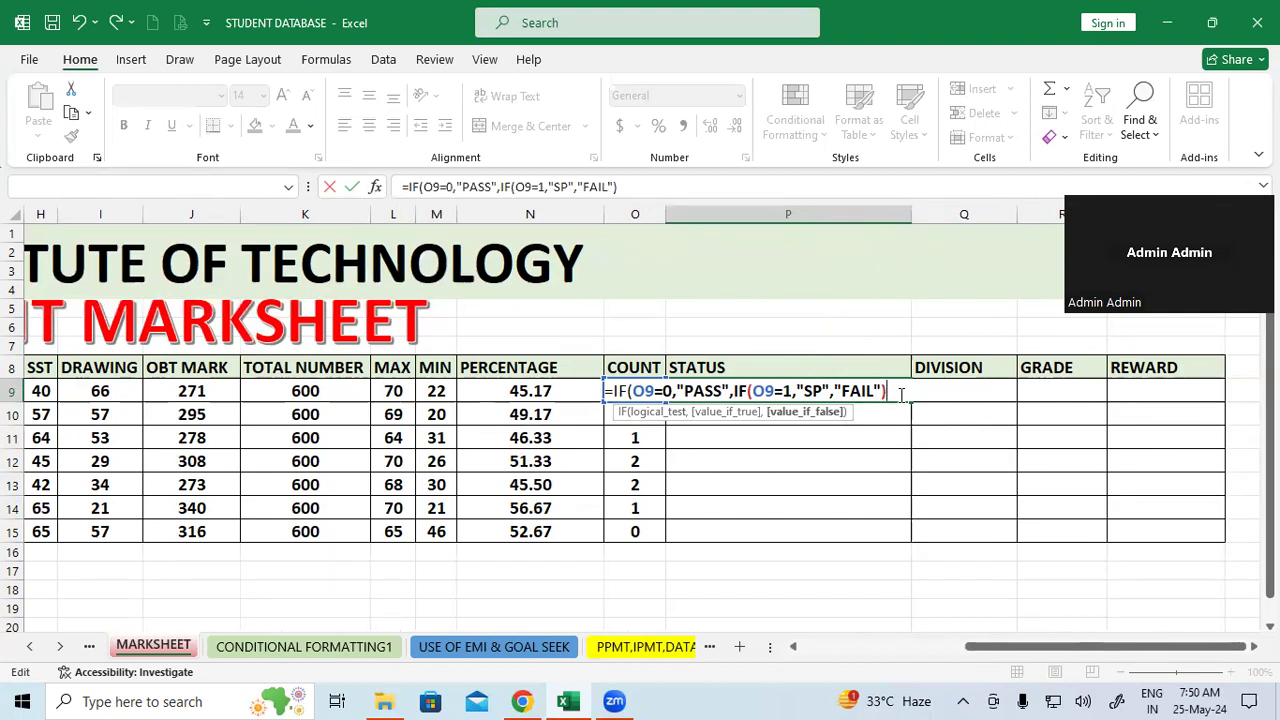
text())
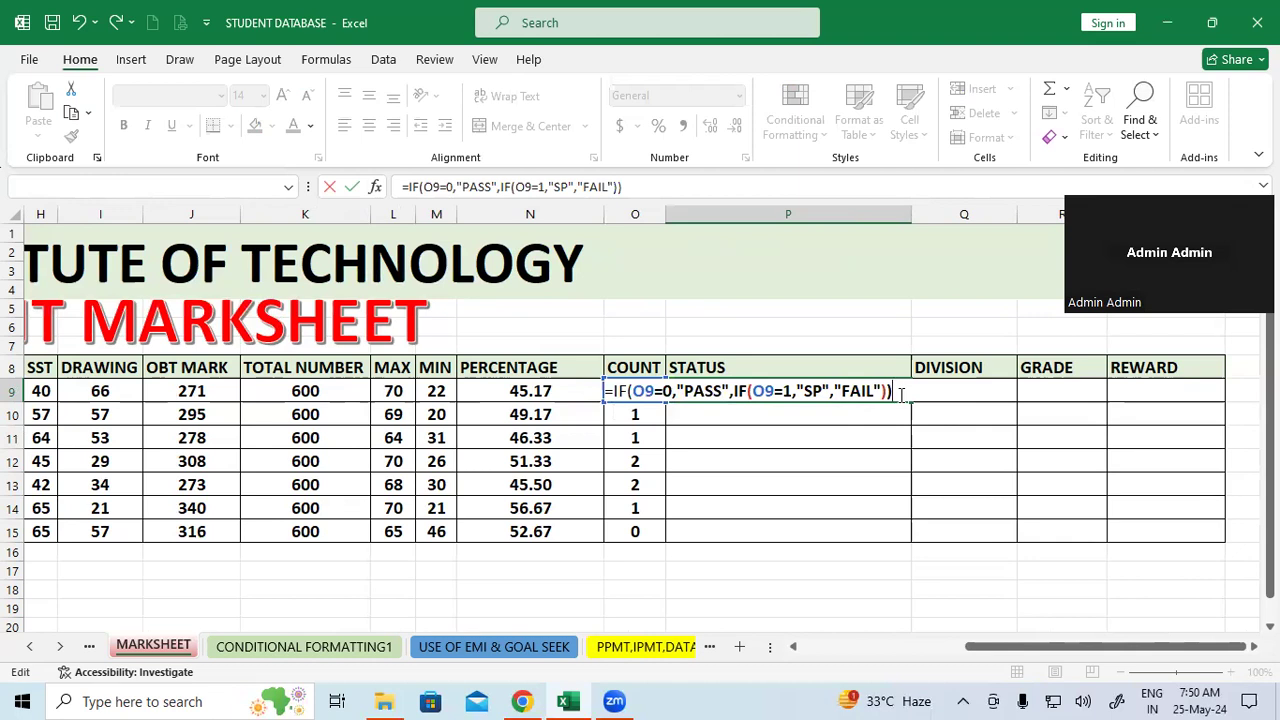
key(Return)
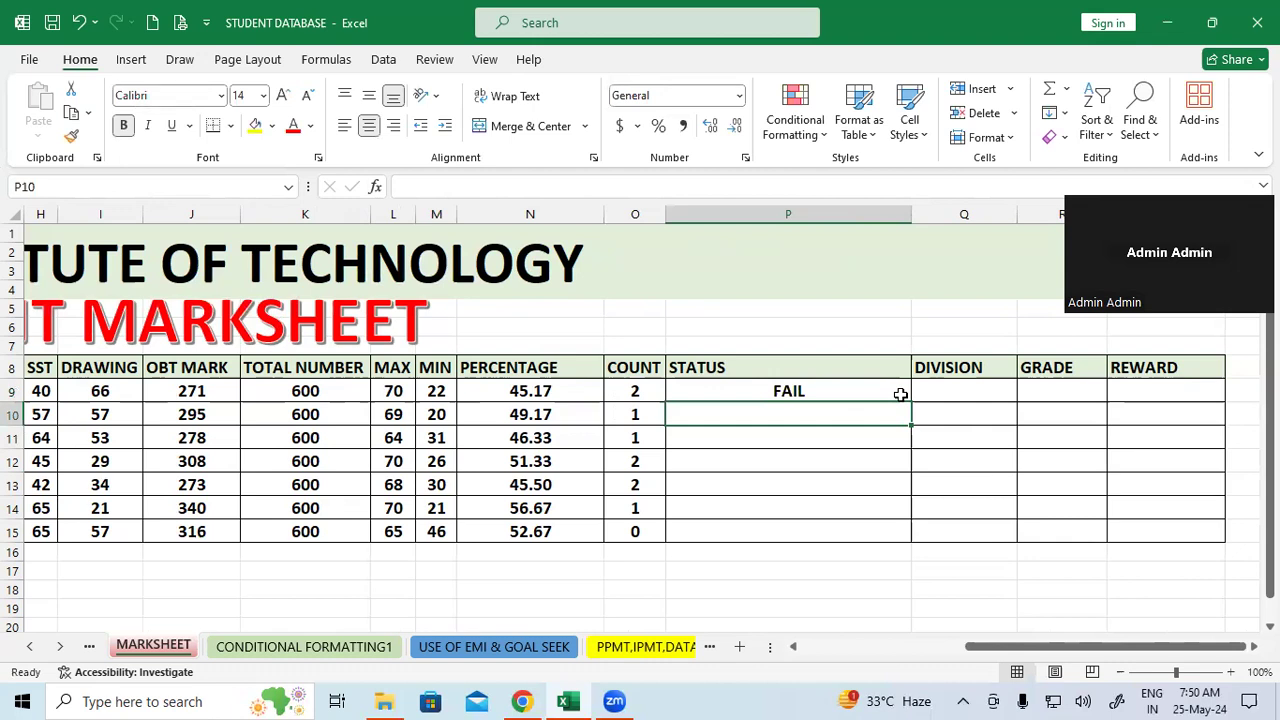
Fill P9's status formula down to the other student rows.
click(900, 394)
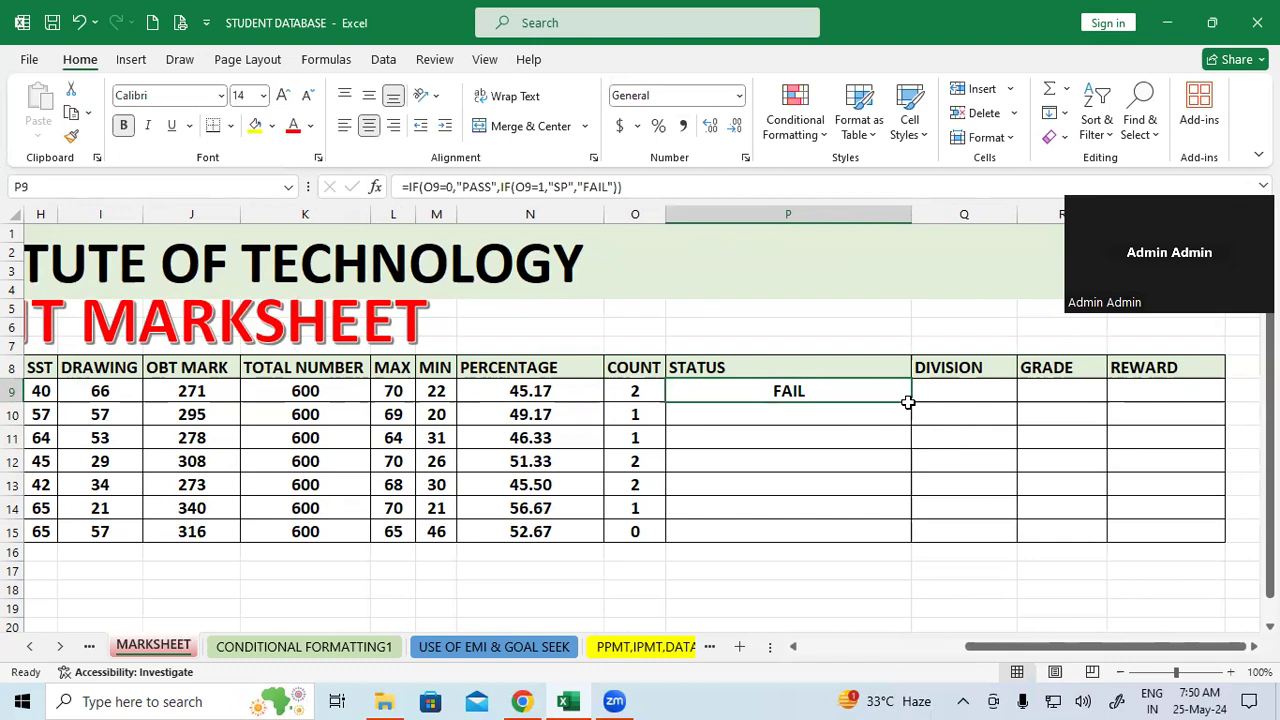
double_click(909, 401)
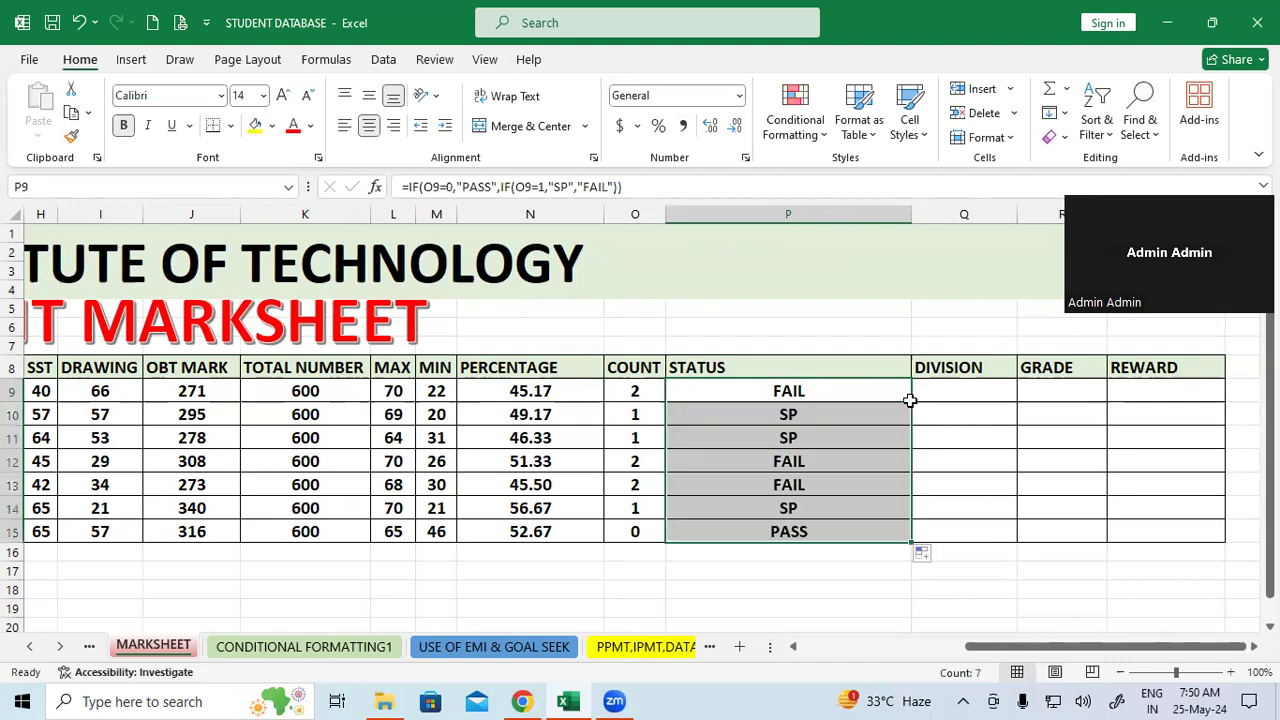
click(968, 440)
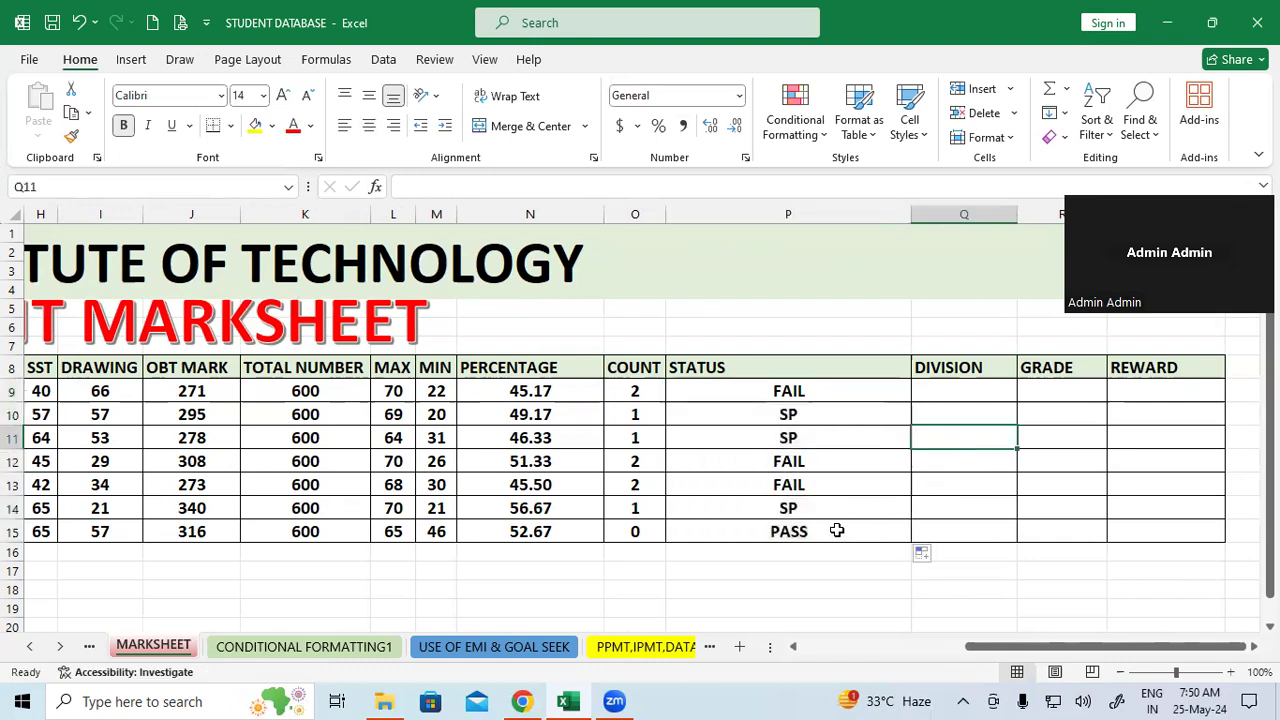
Select the STATUS results P9:P15 and delete them.
drag(836, 531, 317, 533)
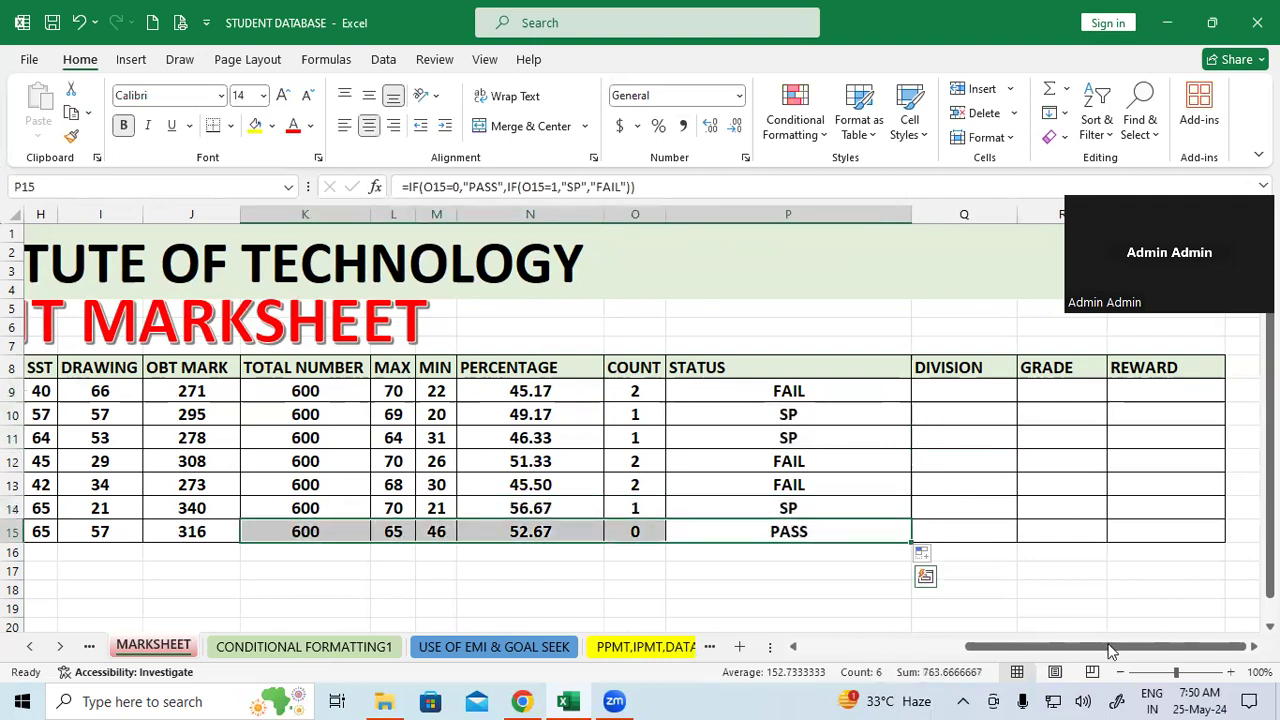
drag(1110, 651, 1048, 651)
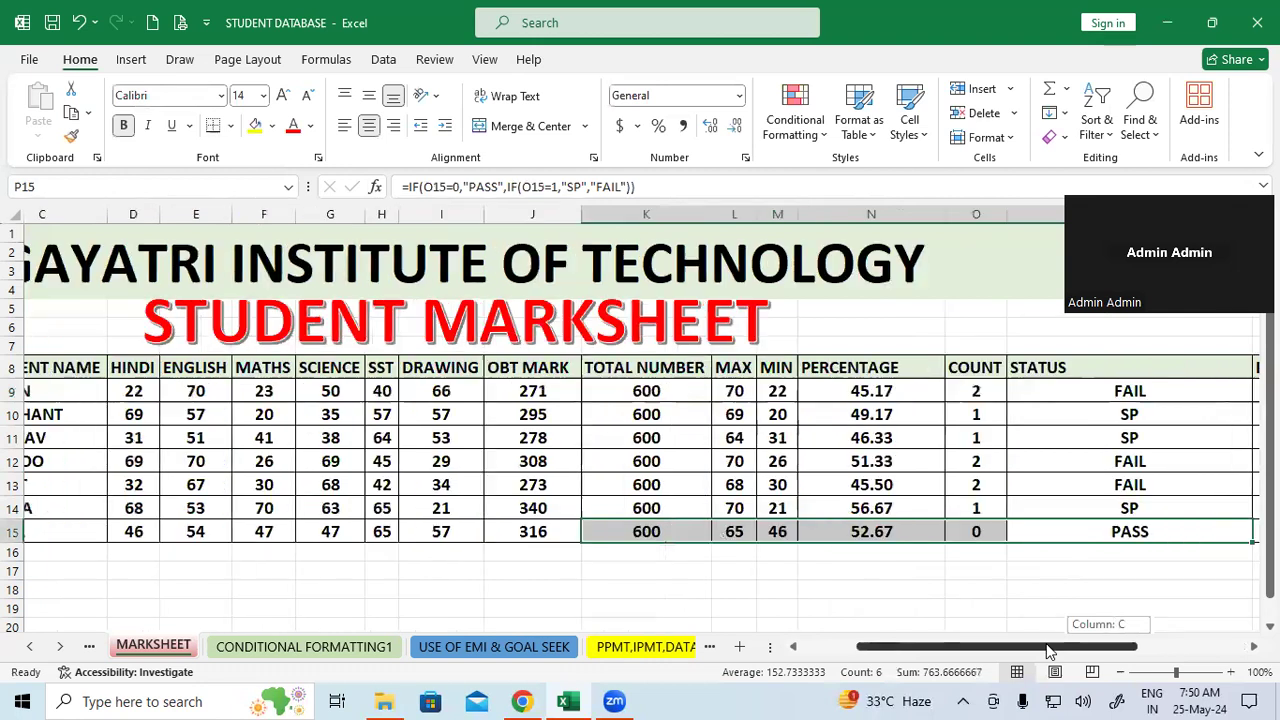
drag(1048, 651, 1213, 651)
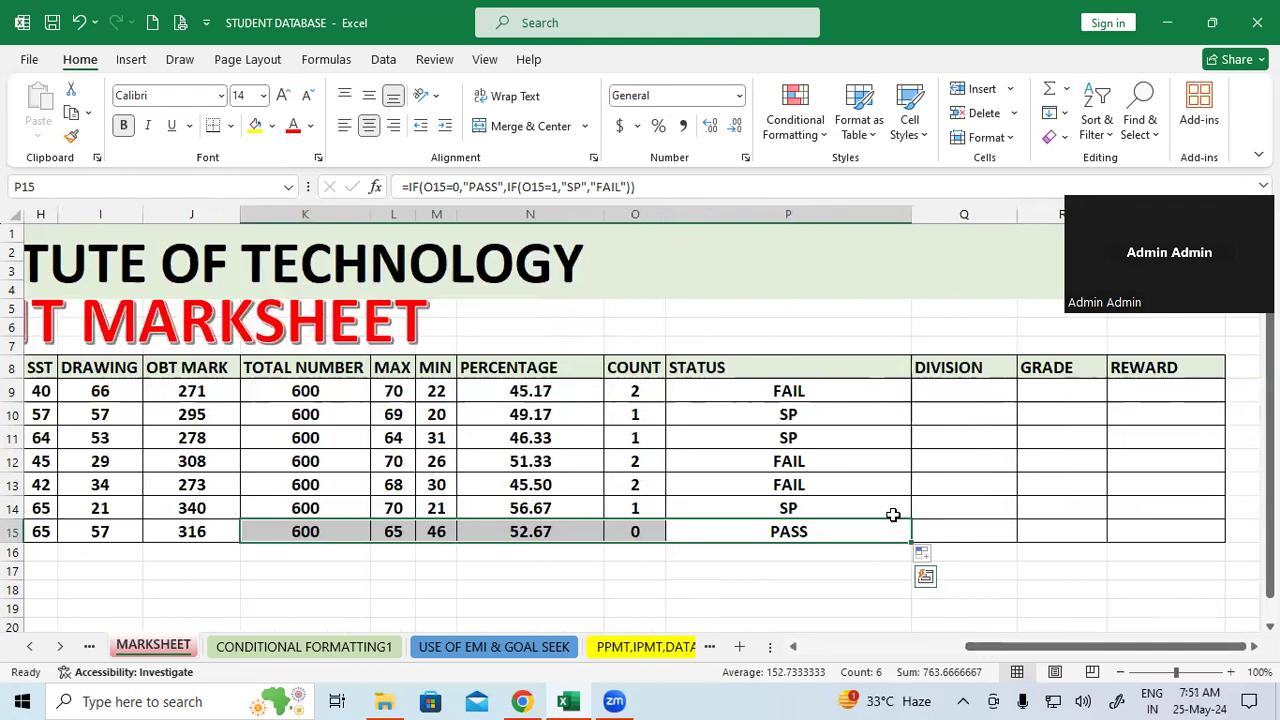
drag(814, 390, 818, 530)
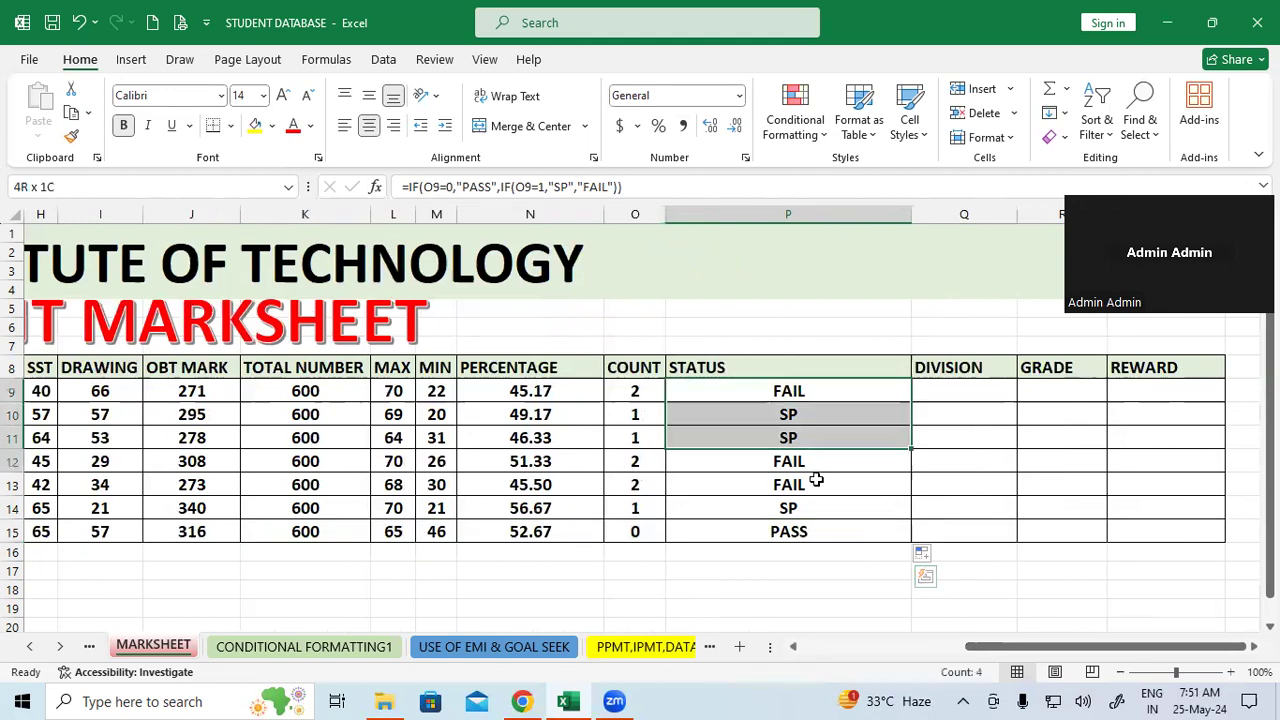
key(Delete)
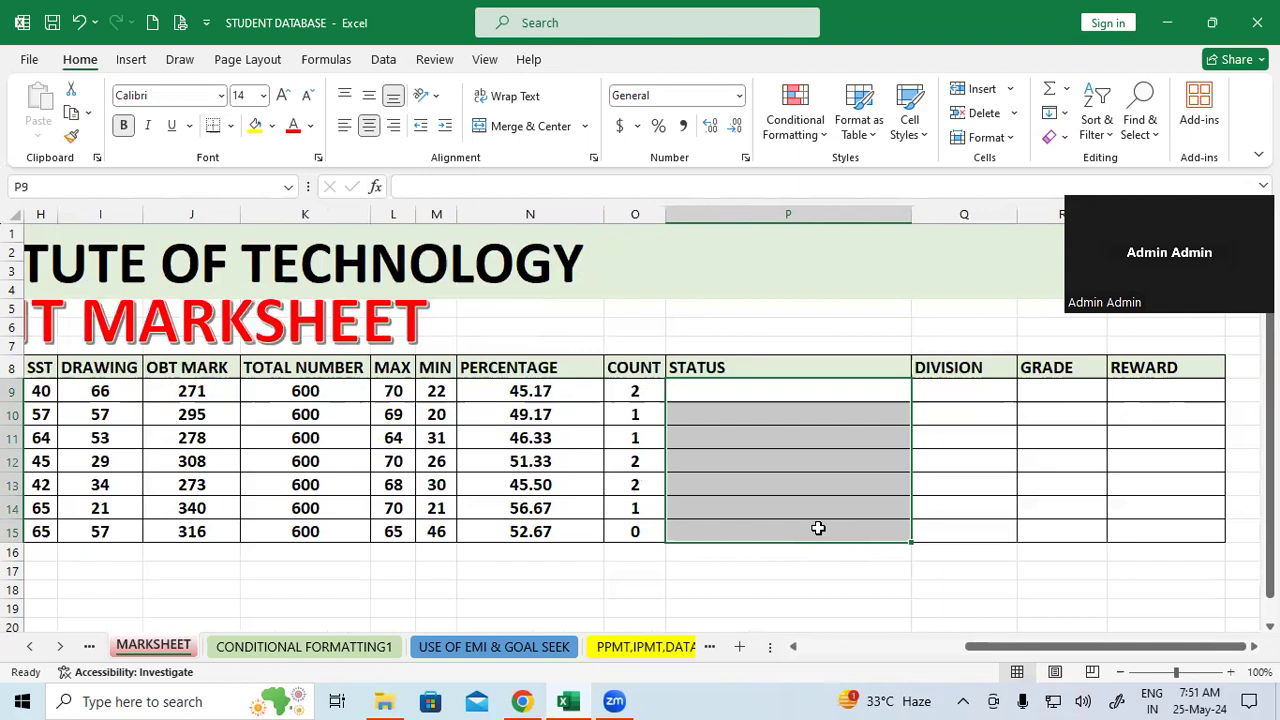
Enter =IF(O9=0,"PASS",IF(O9=1,"SP","FAIL")) in P9, which displays FAIL.
click(778, 394)
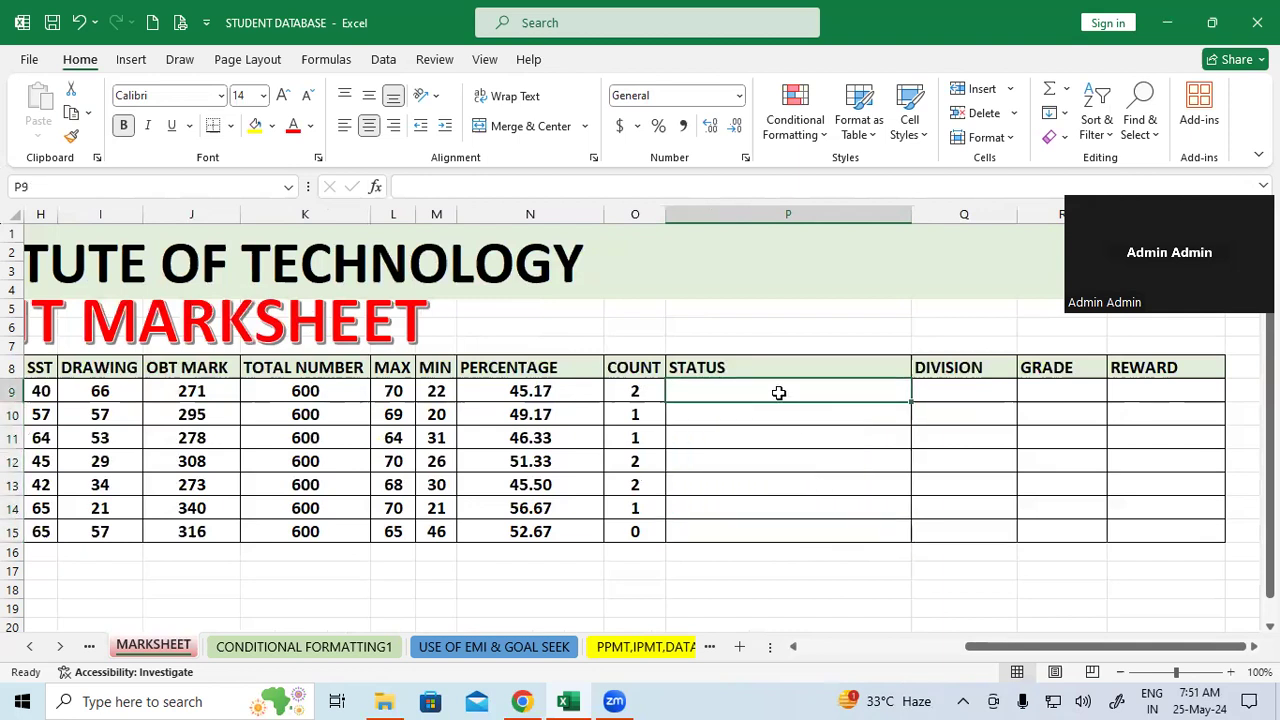
text(=)
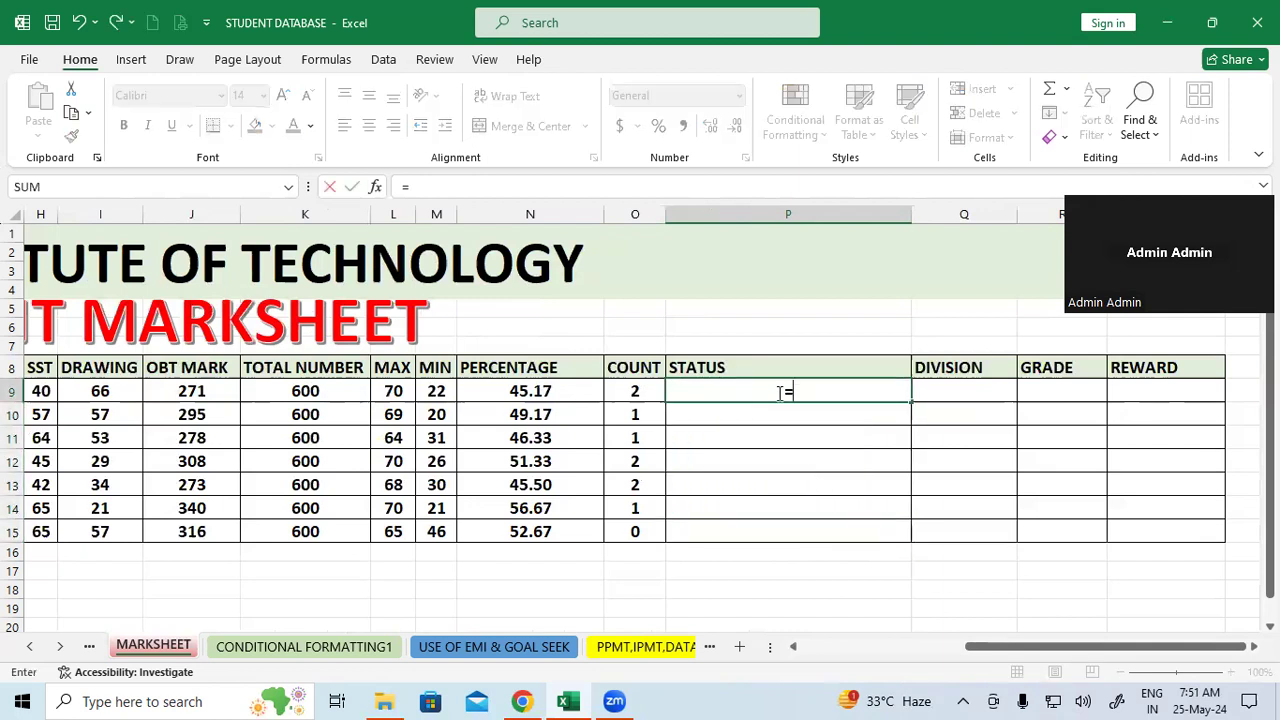
text(if)
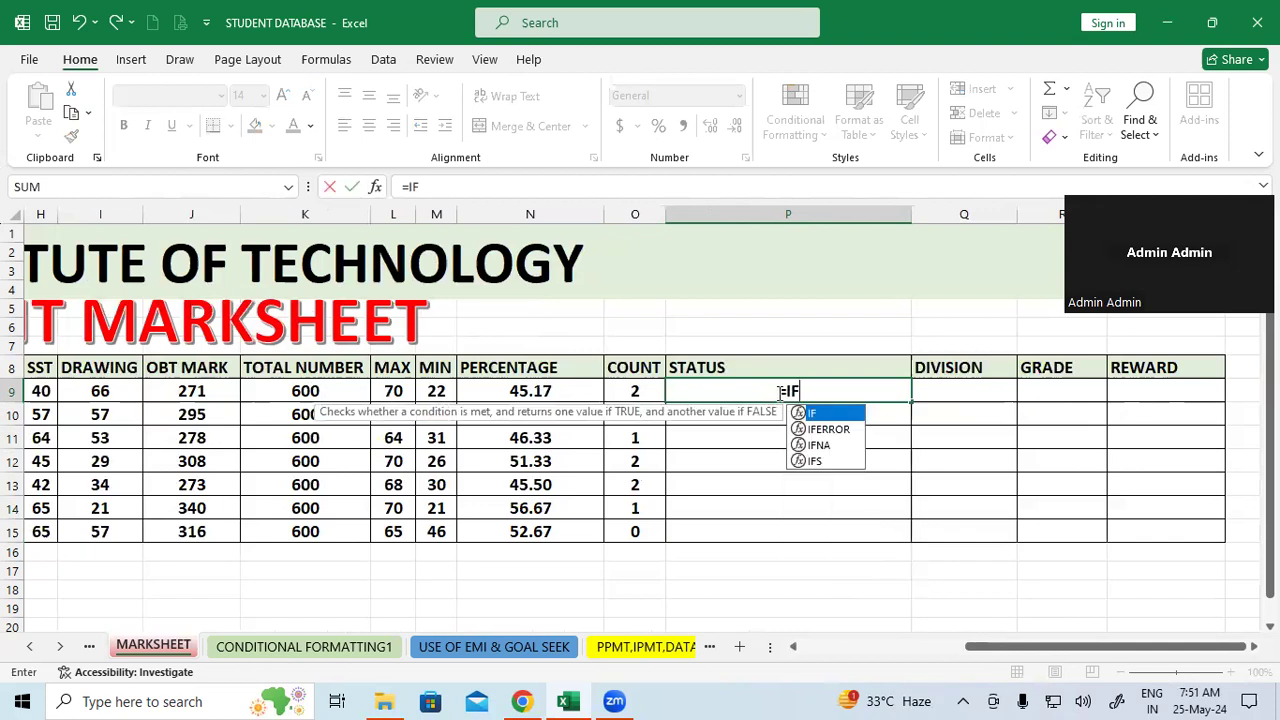
key(Tab)
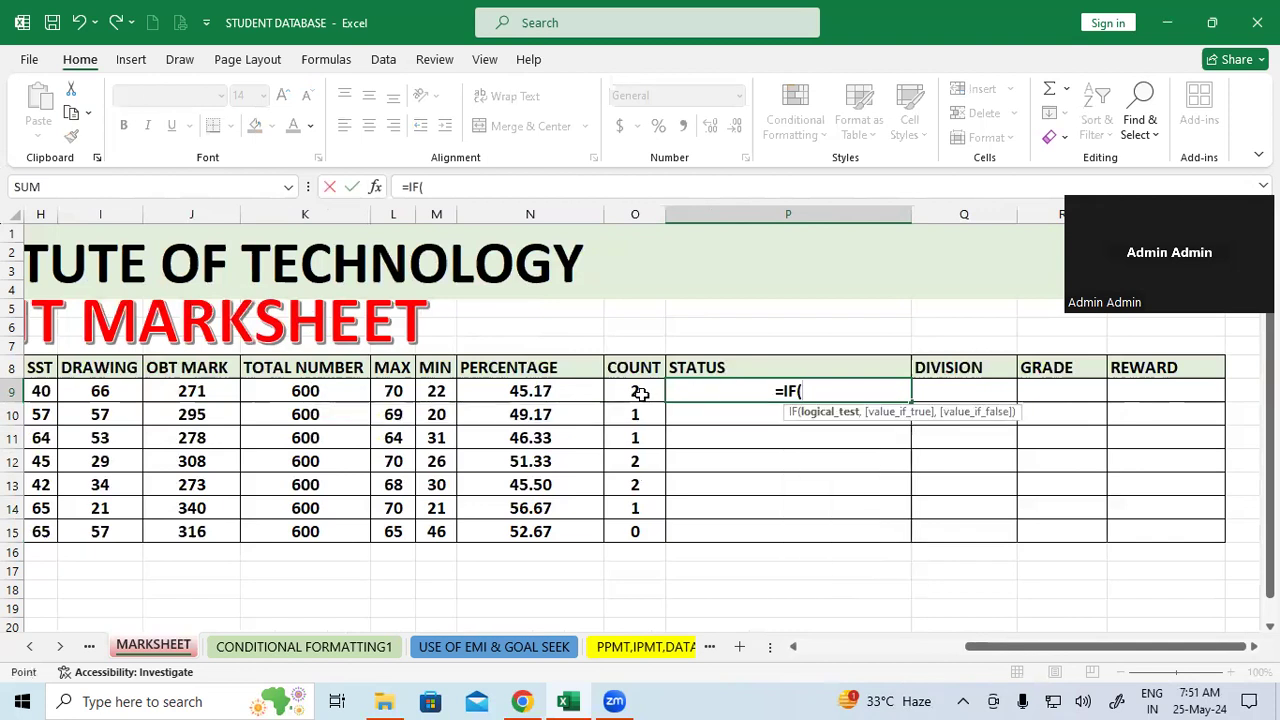
click(640, 393)
text(=)
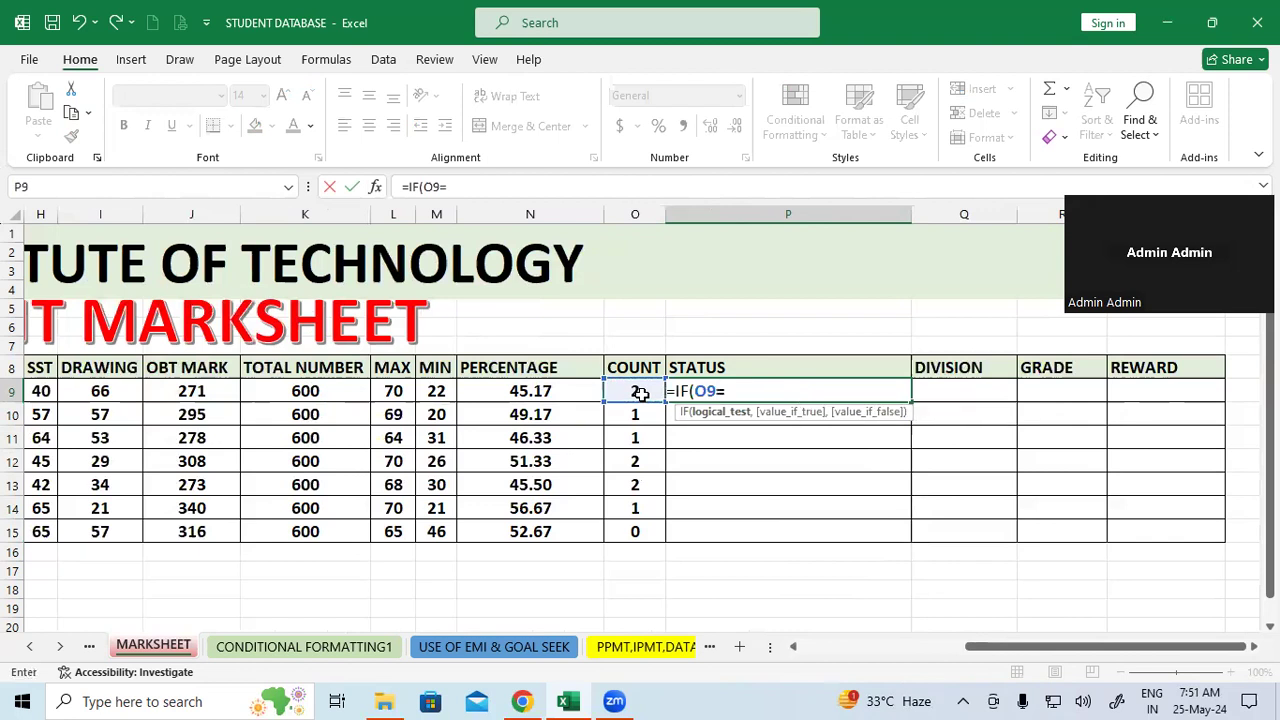
text(0)
text(,"PASS)
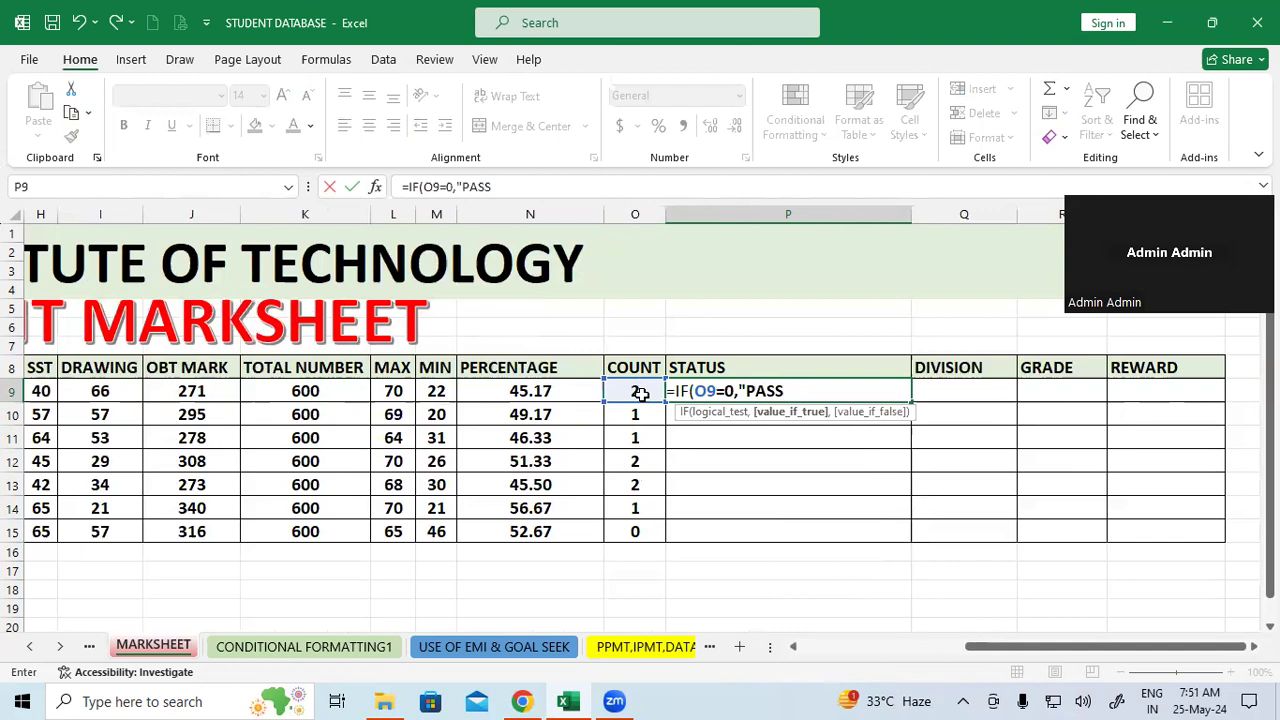
text(",)
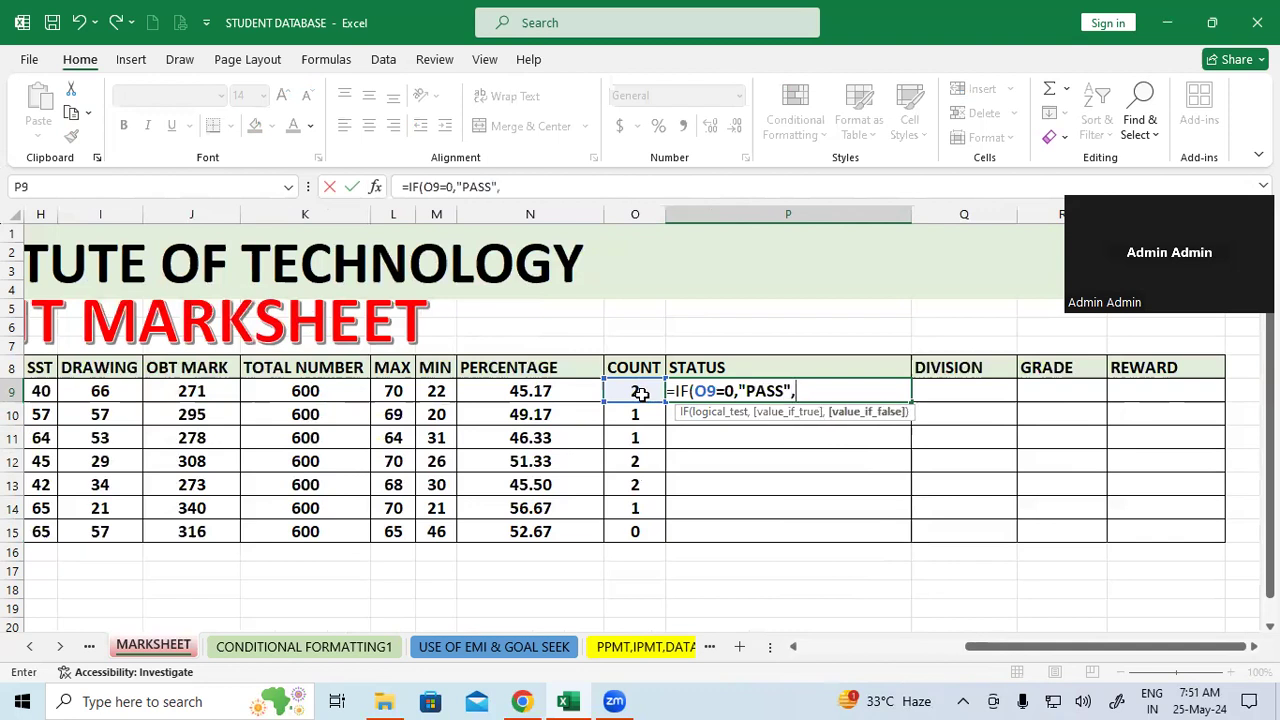
text(IF()
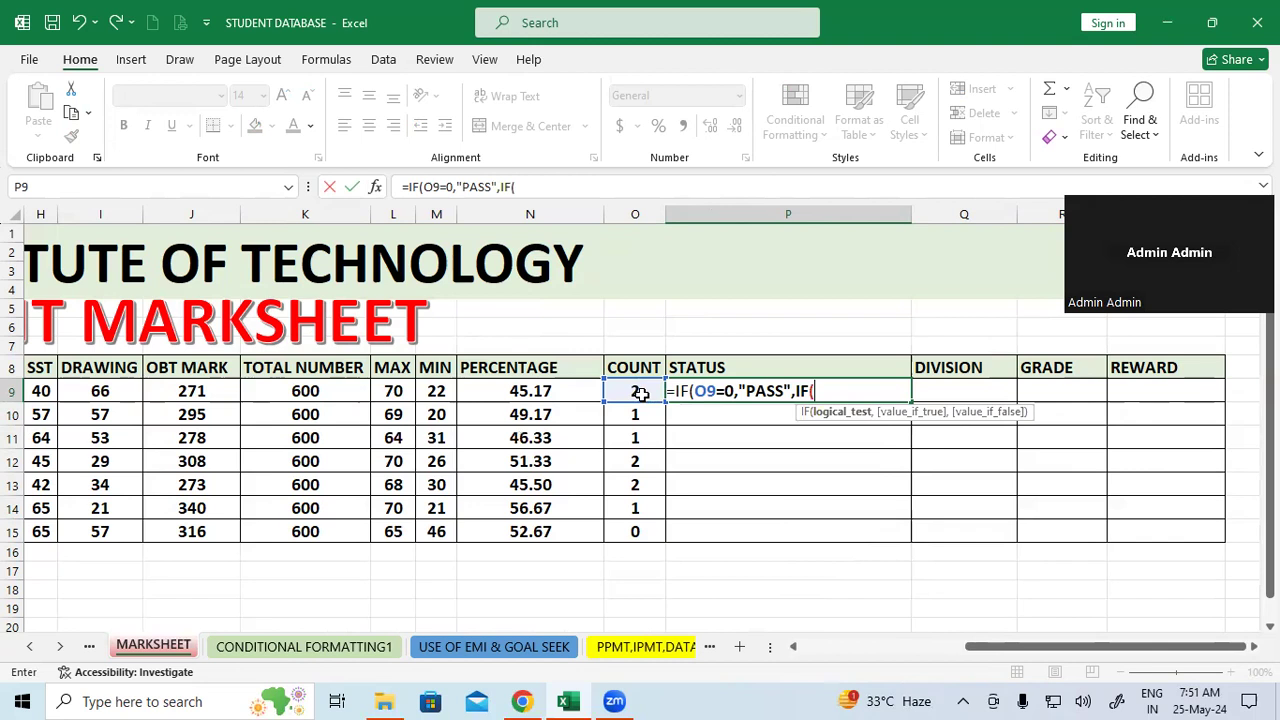
click(640, 393)
text(=1)
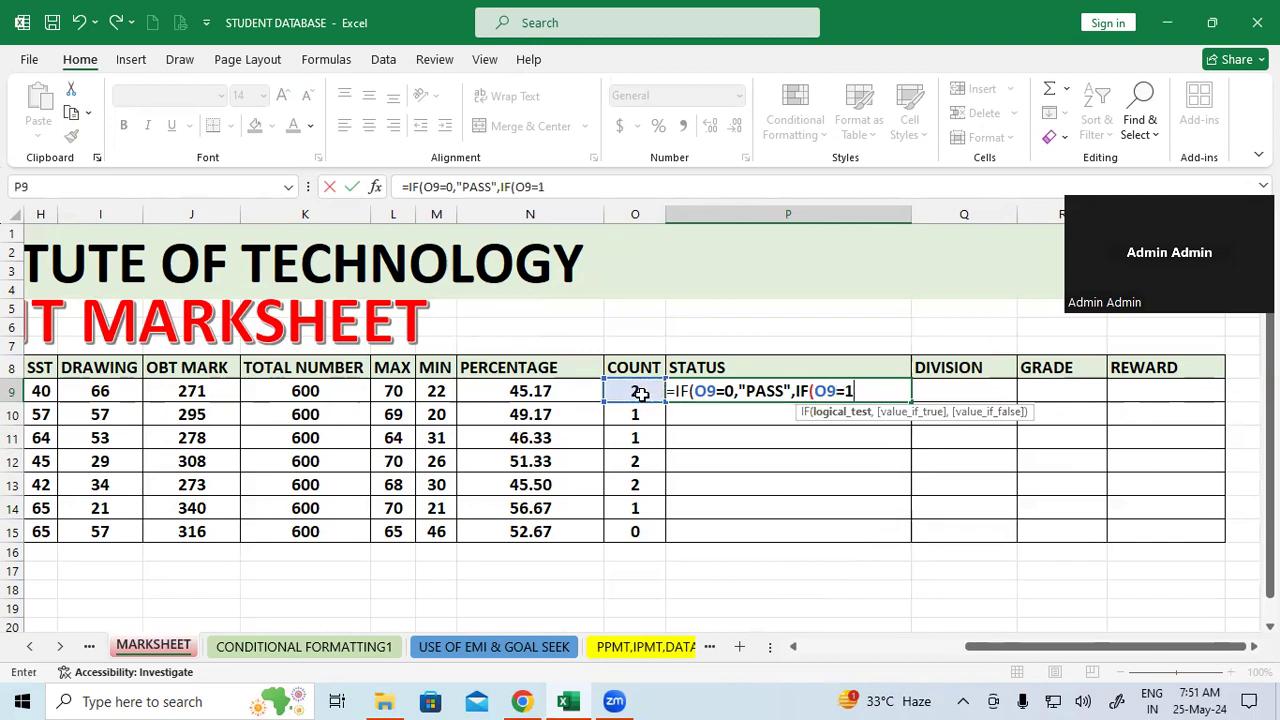
text(,"SP",)
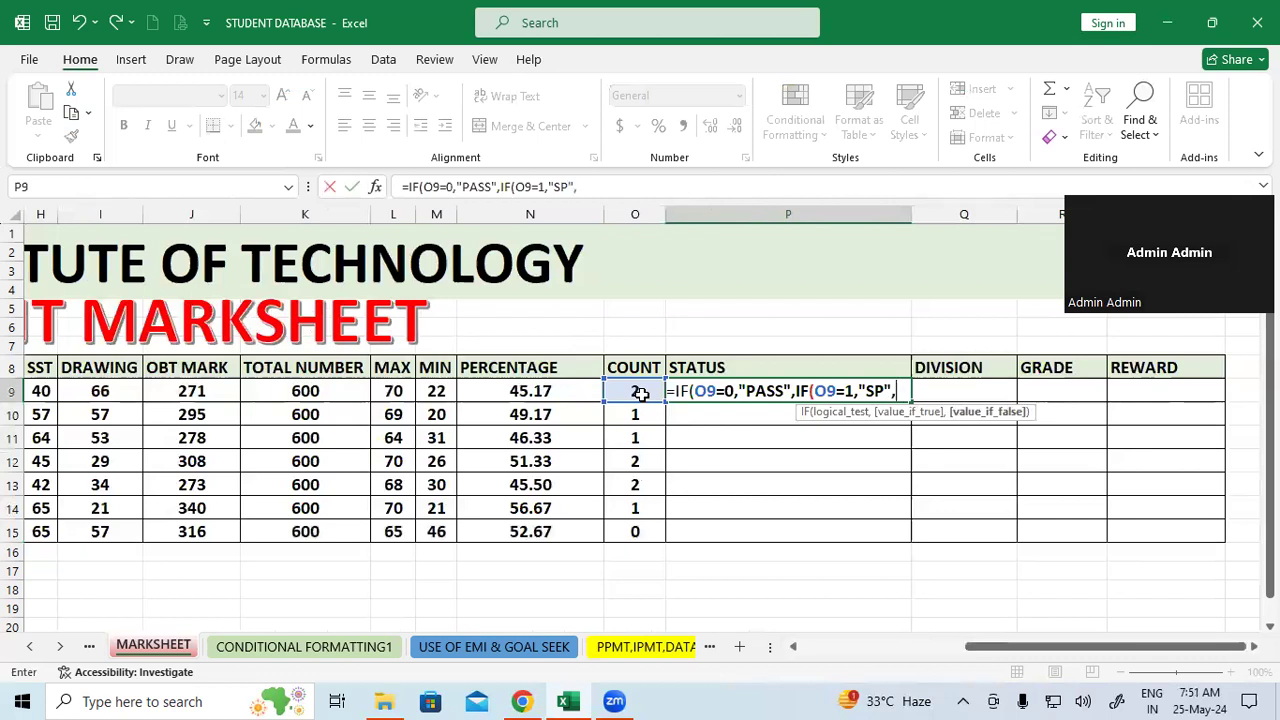
text("FAIL")
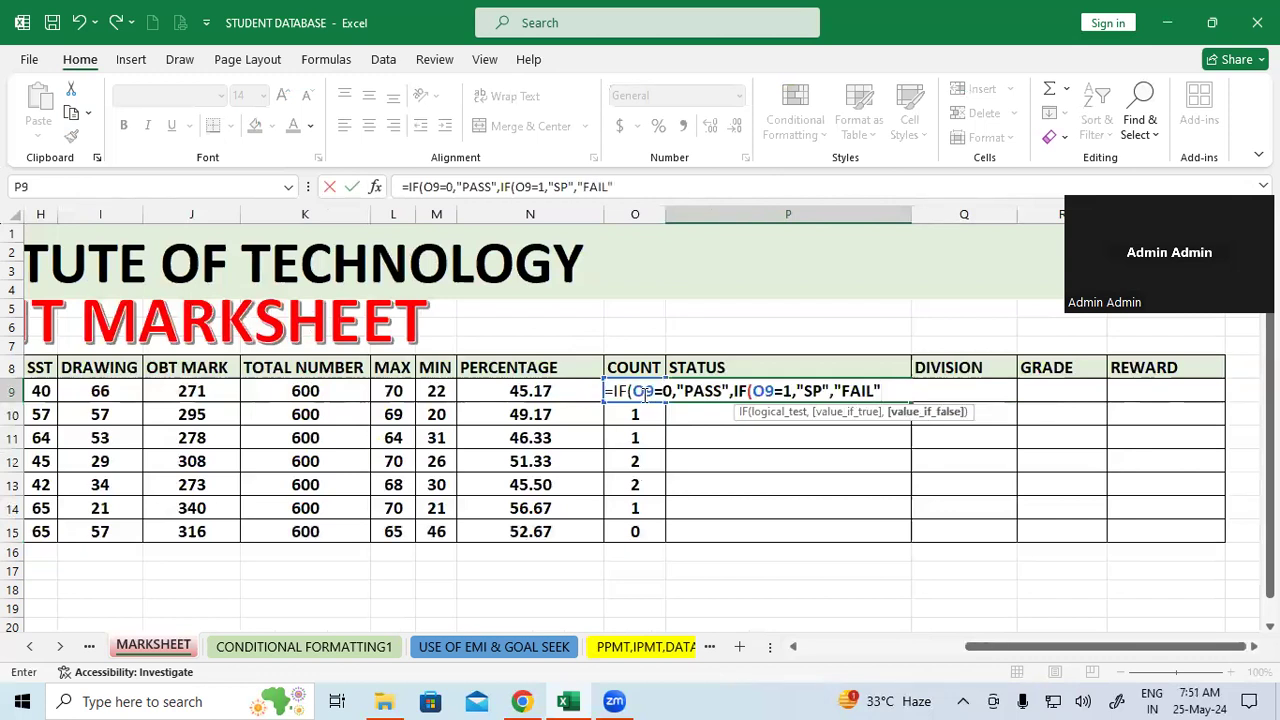
text()))
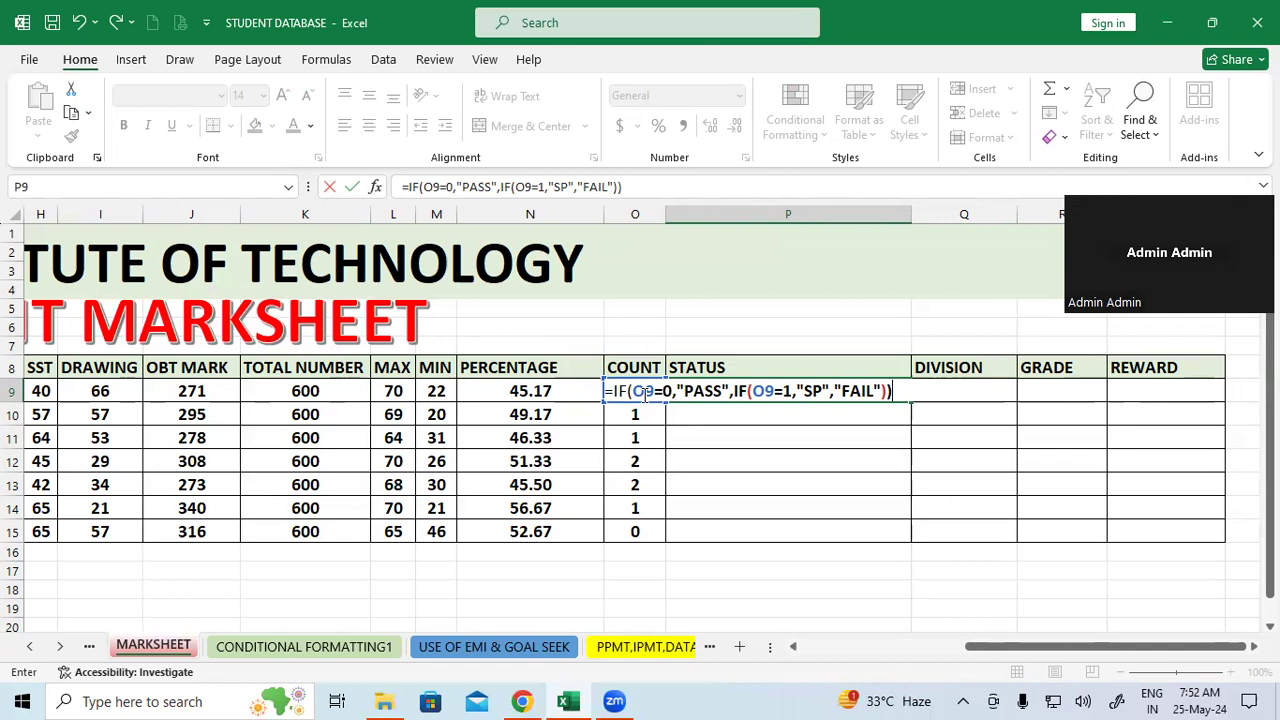
key(Return)
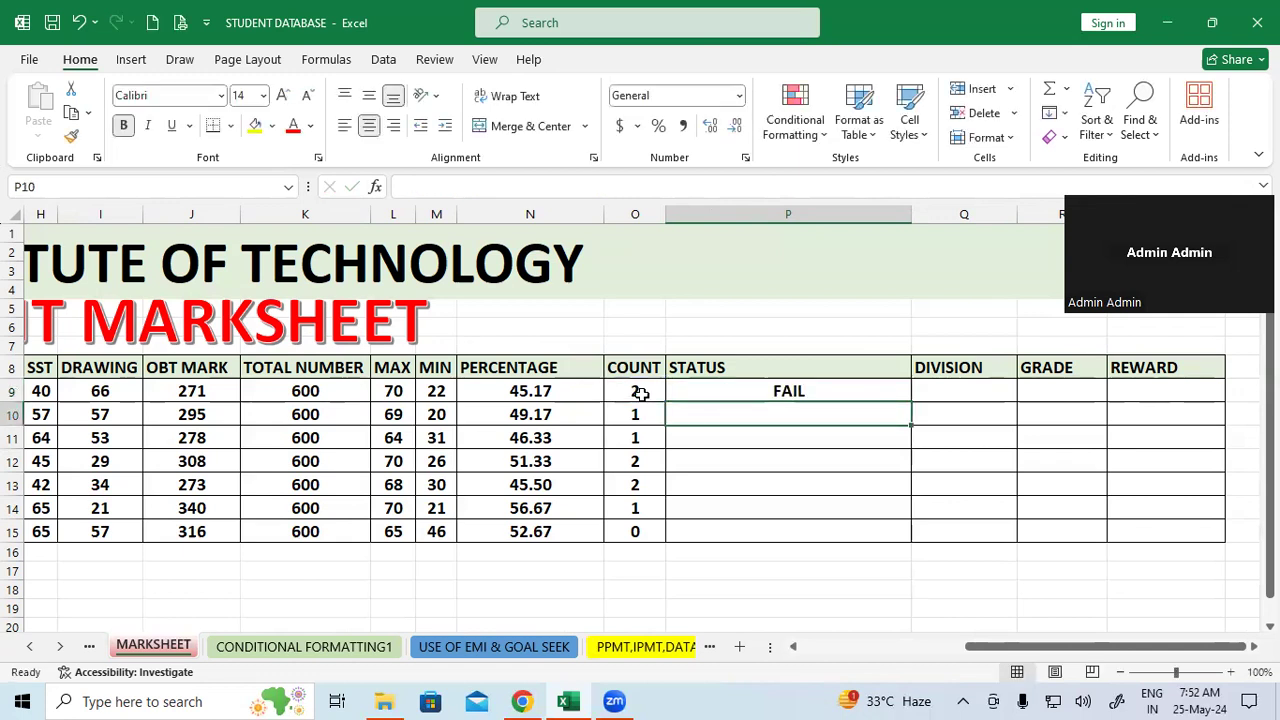
Copy P9's status formula down through P15 for all seven students.
click(750, 392)
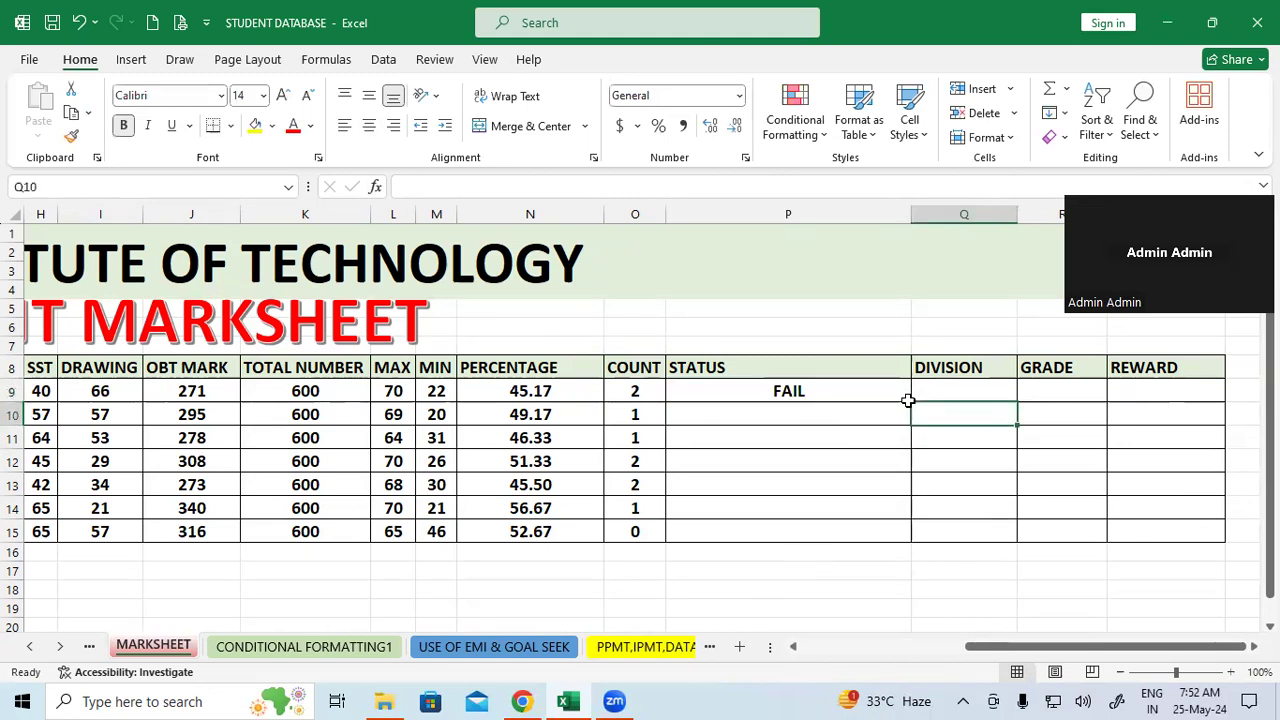
click(904, 397)
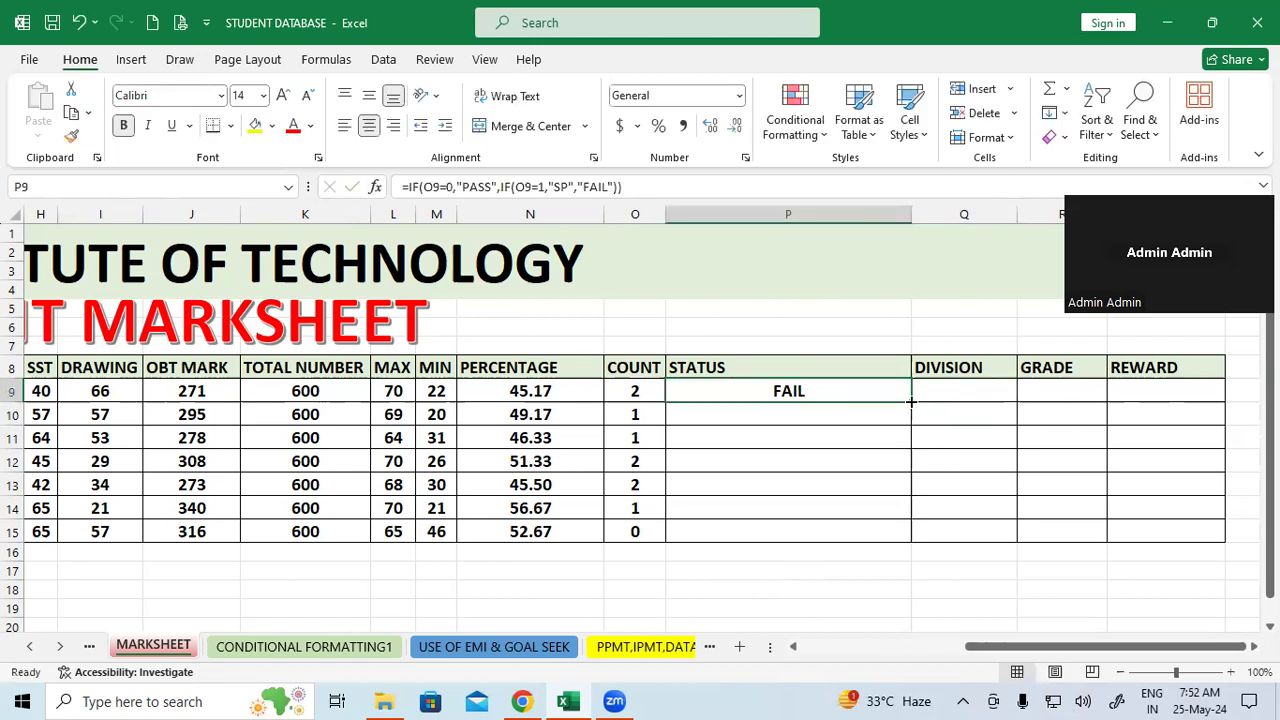
double_click(910, 401)
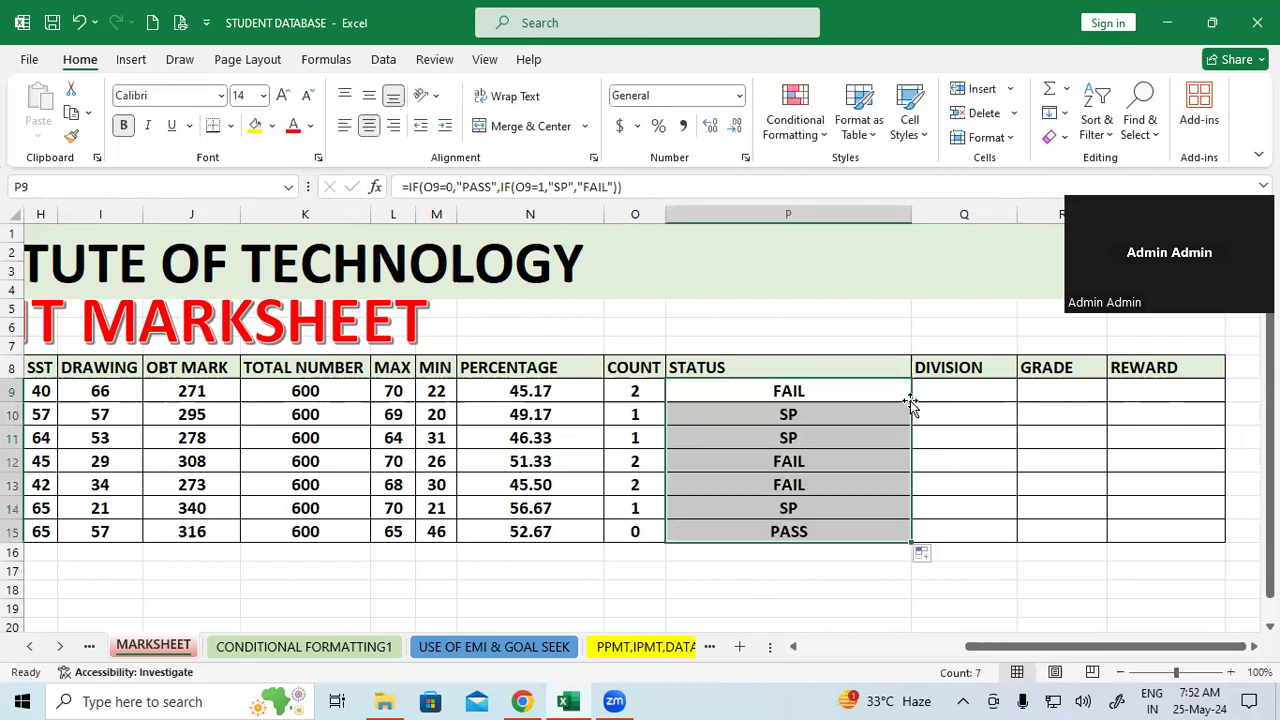